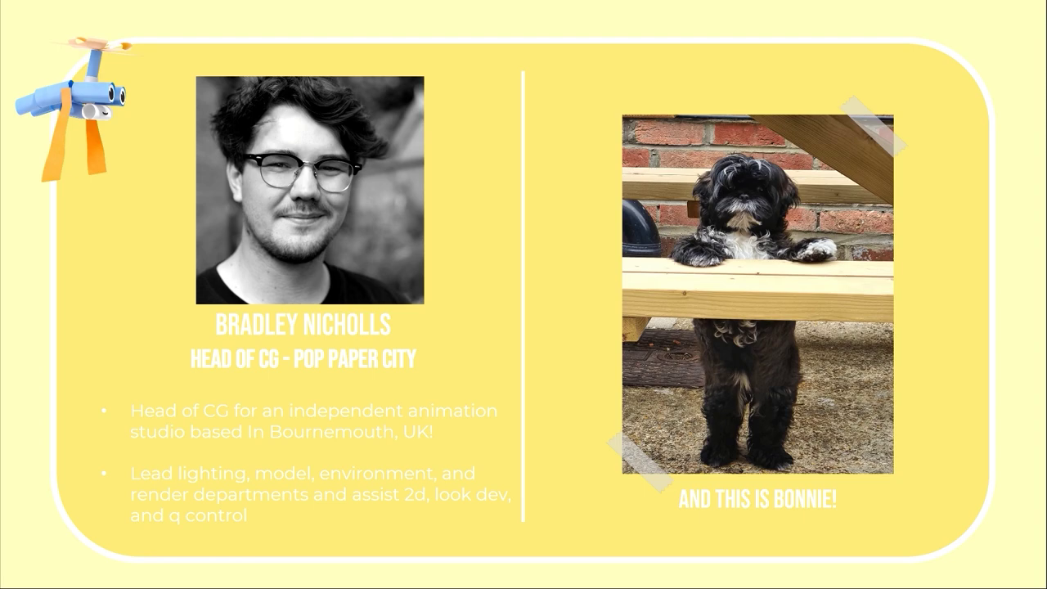
Advance the slideshow twice, through the presenter introduction and 'The Studio' slides.
key("Right")
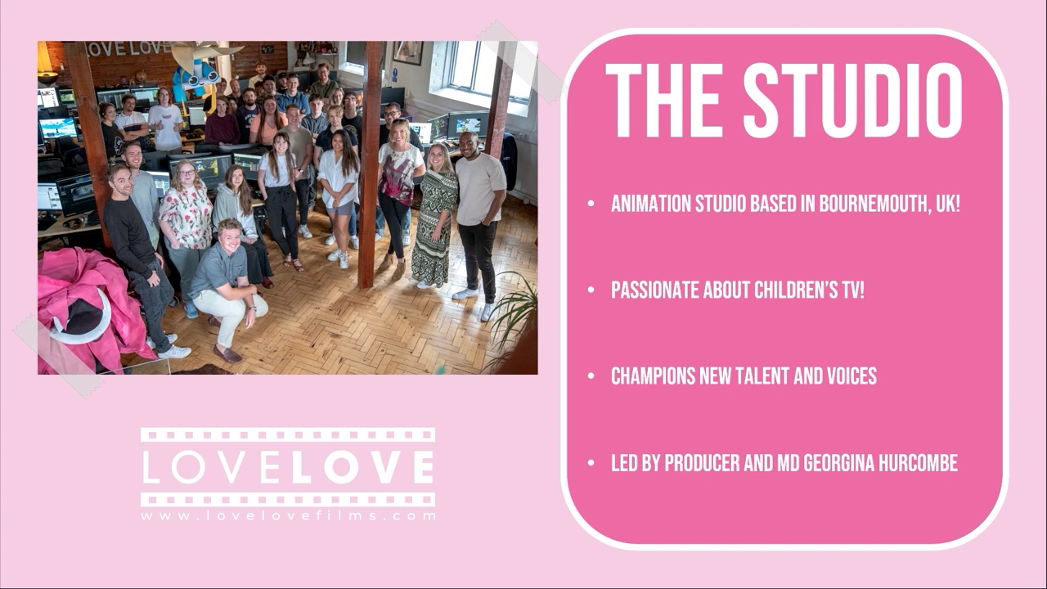
key("Right")
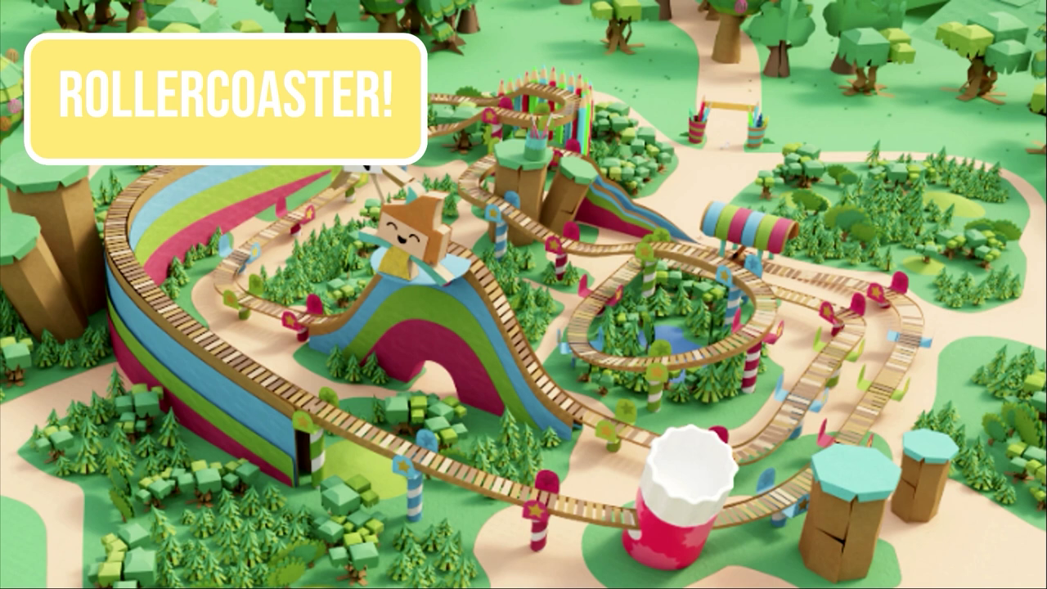
Switch to VLC and play the video for about 9 seconds, then pause it.
key("alt+Tab")
left_click(593, 259)
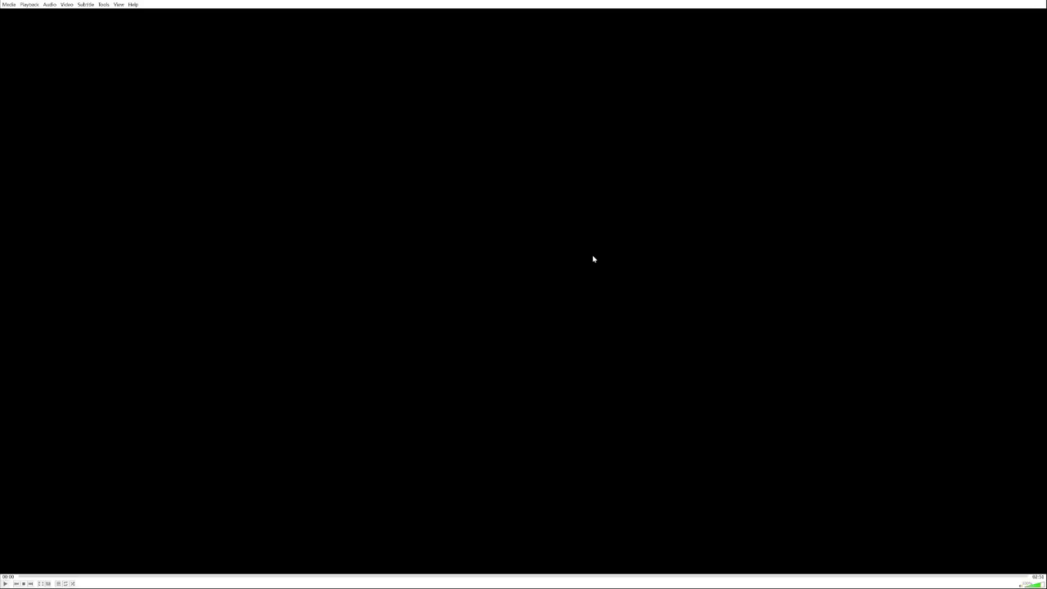
left_click(6, 583)
key("space")
Open and dismiss VLC's right-click menu, then leave the full-screen player view.
right_click(237, 290)
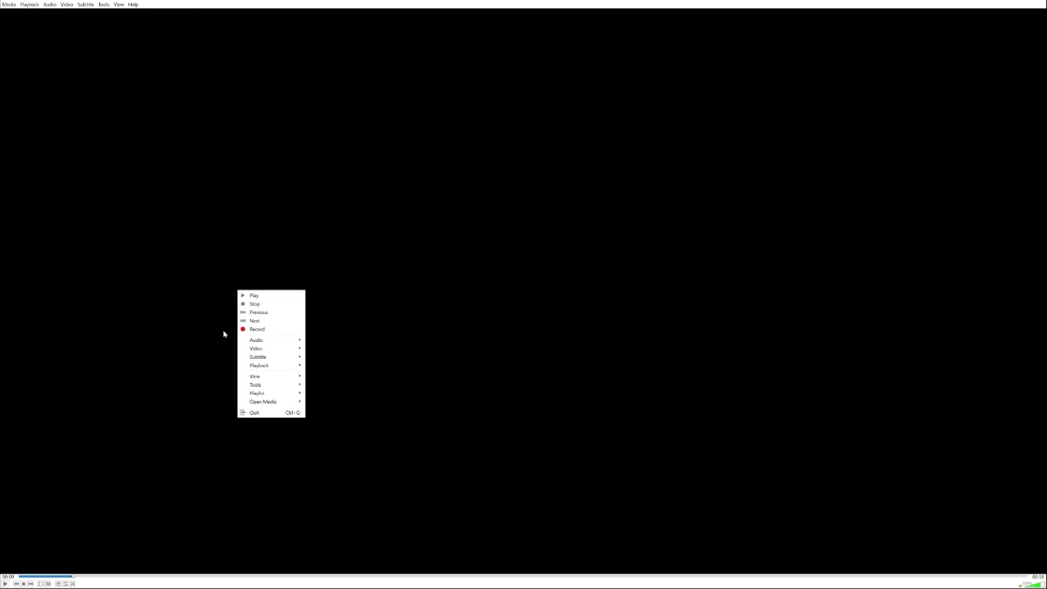
left_click(267, 419)
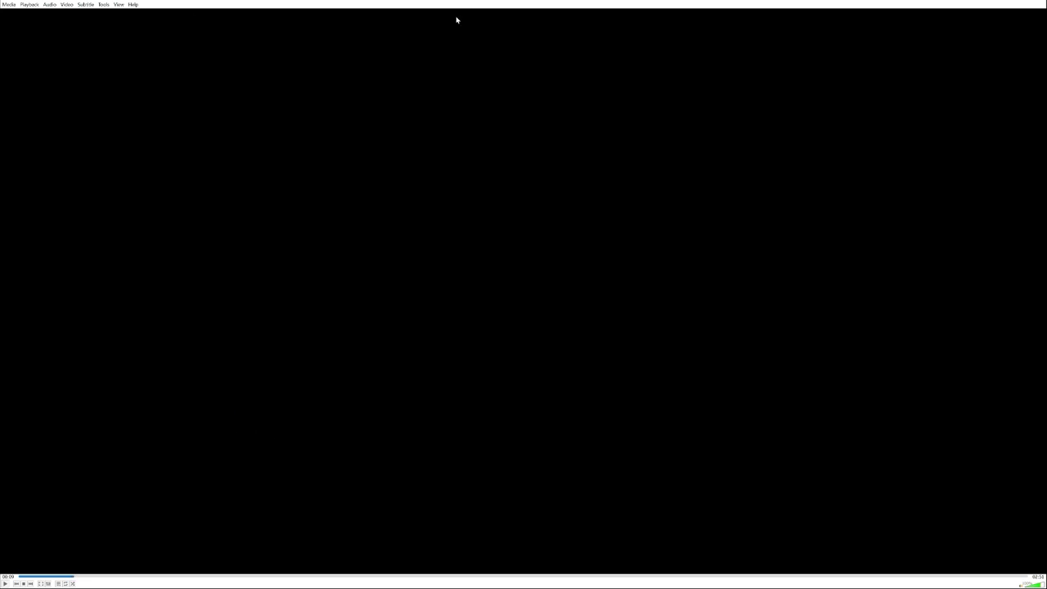
double_click(456, 50)
Open Extended_Teaser_Edit_V01.mov from the TRAILERS & TEASERS folder with VLC media player.
key("alt+Tab")
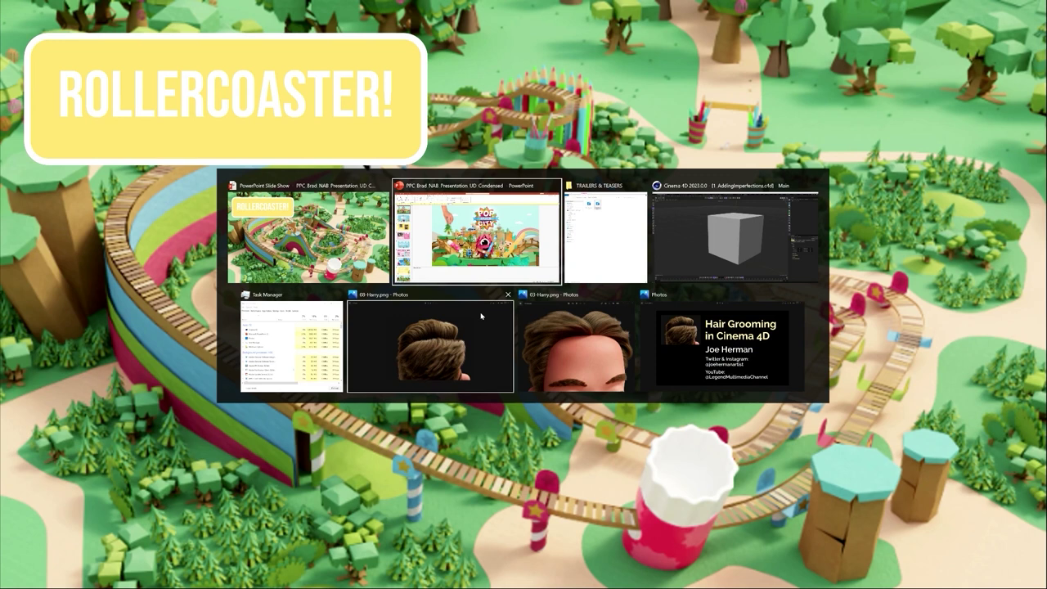
left_click(597, 222)
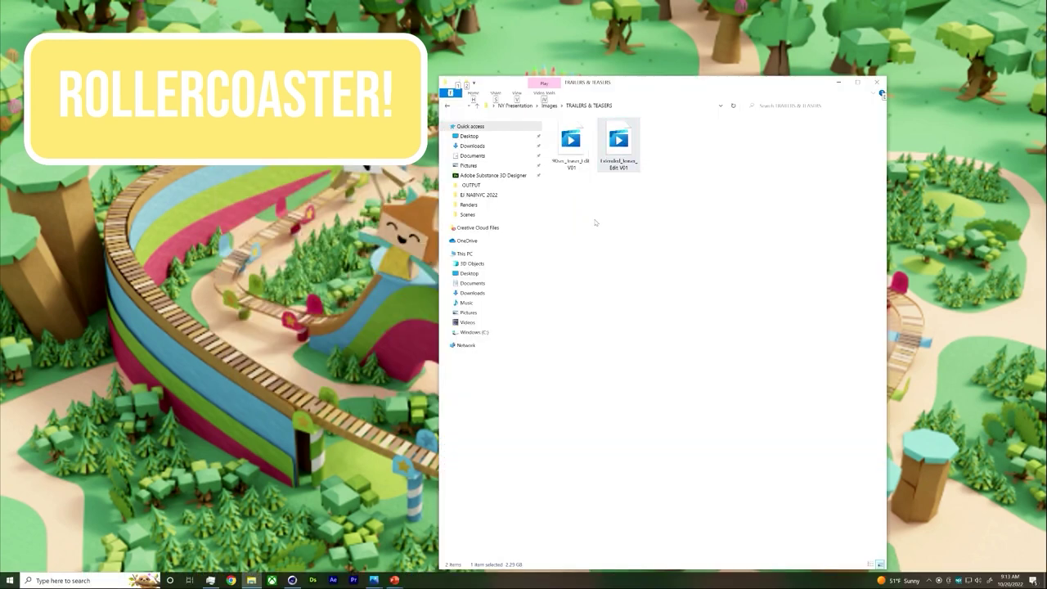
left_click(576, 151)
right_click(614, 147)
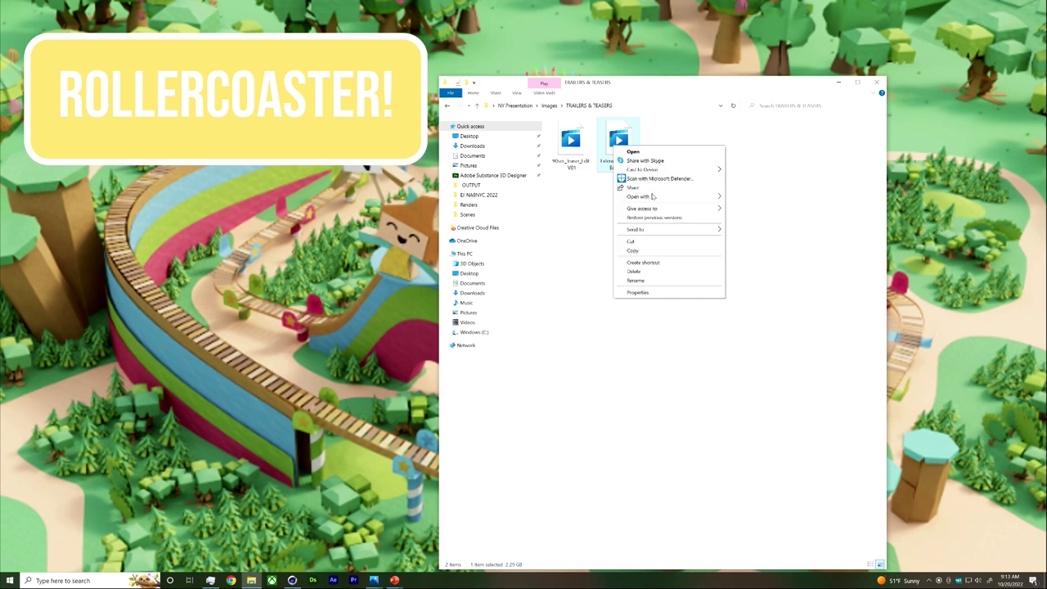
mouse_move(655, 197)
left_click(755, 219)
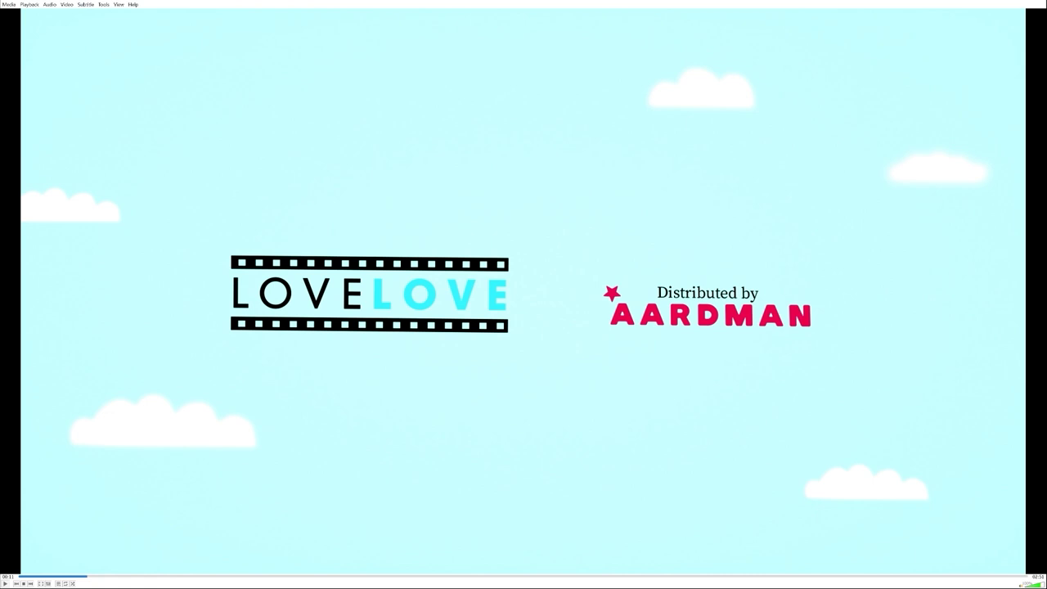
Pause the teaser, quit VLC, and move the Explorer folder window to the right.
key("space")
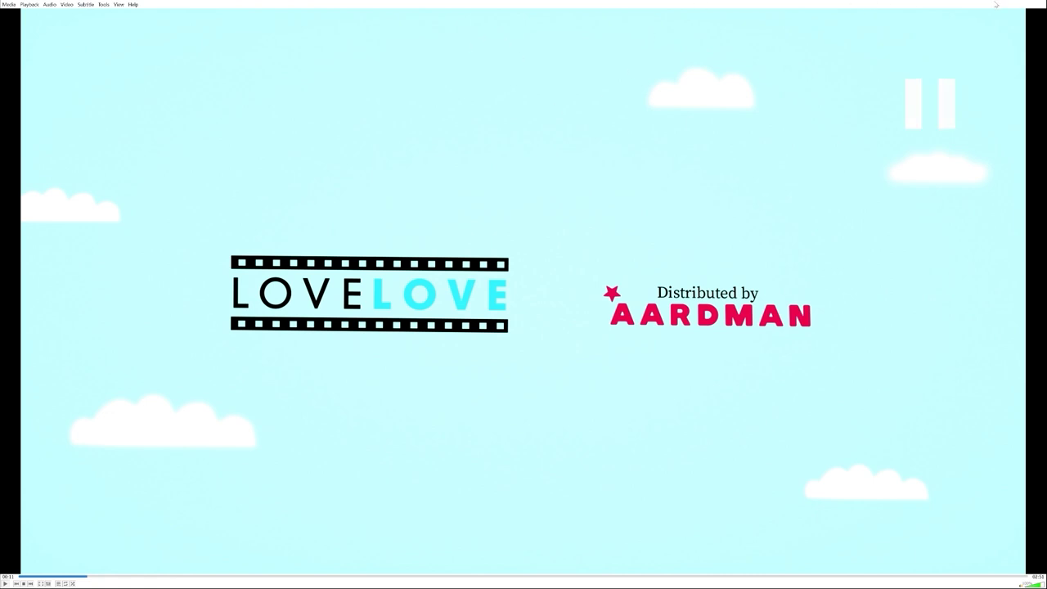
right_click(931, 83)
left_click(958, 208)
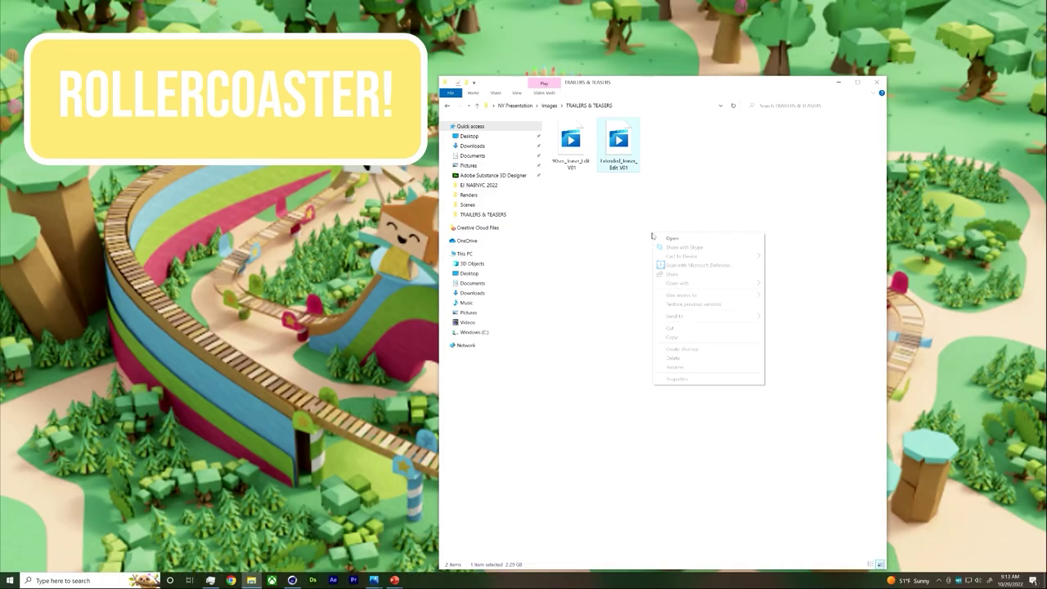
key("Escape")
left_click_drag(621, 83, 666, 62)
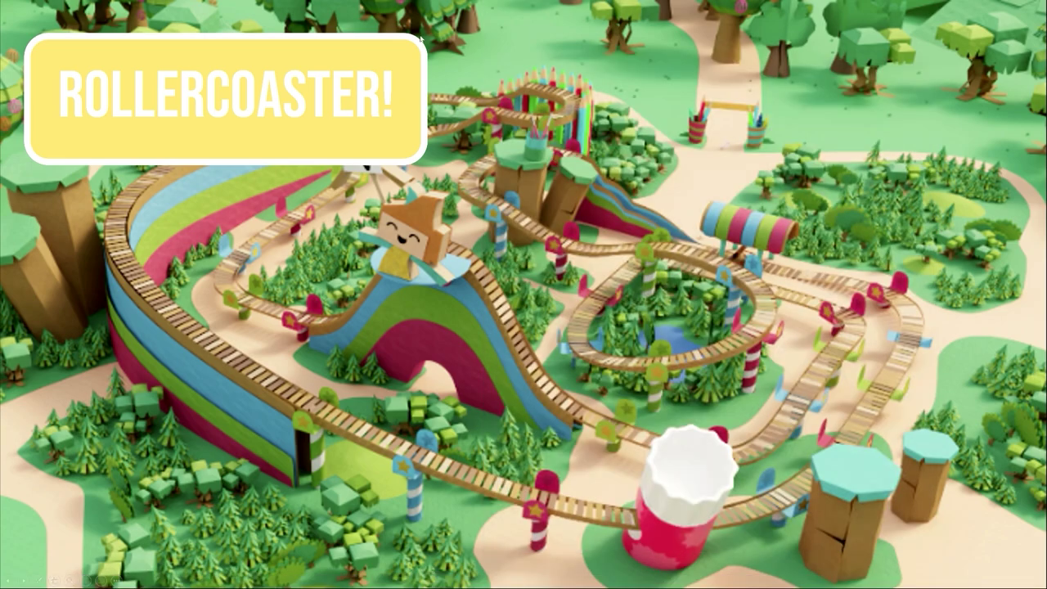
Advance past the TRAILER title and trailer video slides, then bring the folder window forward.
left_click(429, 86)
left_click(430, 85)
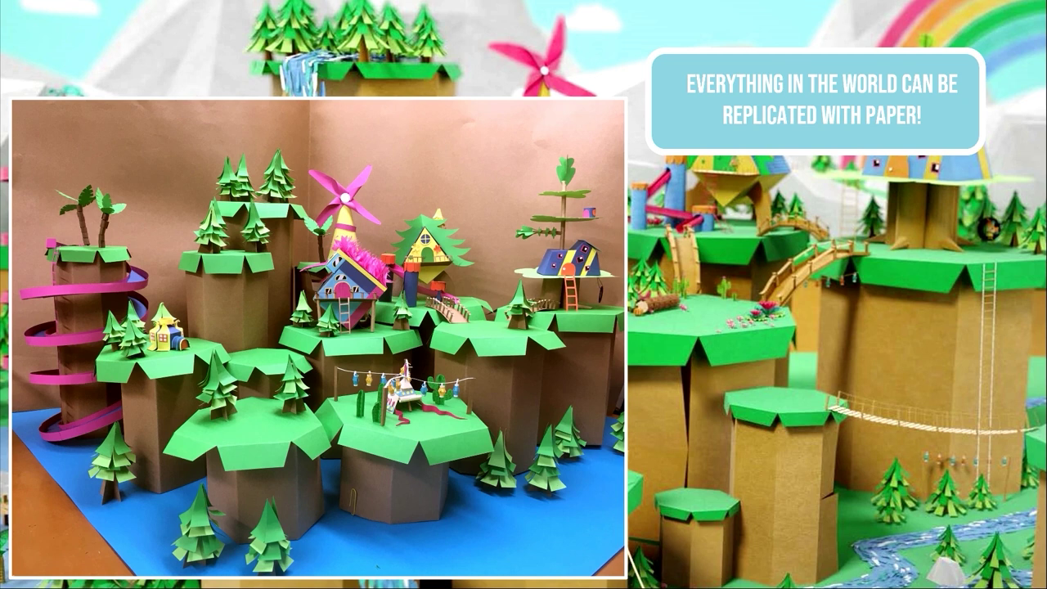
key("alt+Tab")
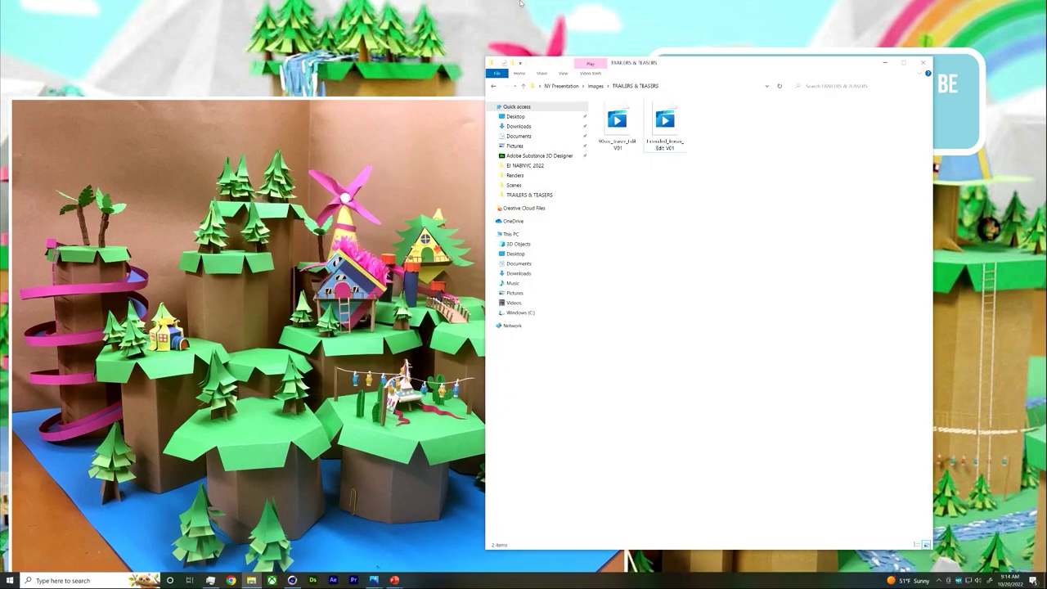
Leave the slideshow and switch to the 1_AddingImperfections.c4d cube scene in Cinema 4D.
key("alt+Tab")
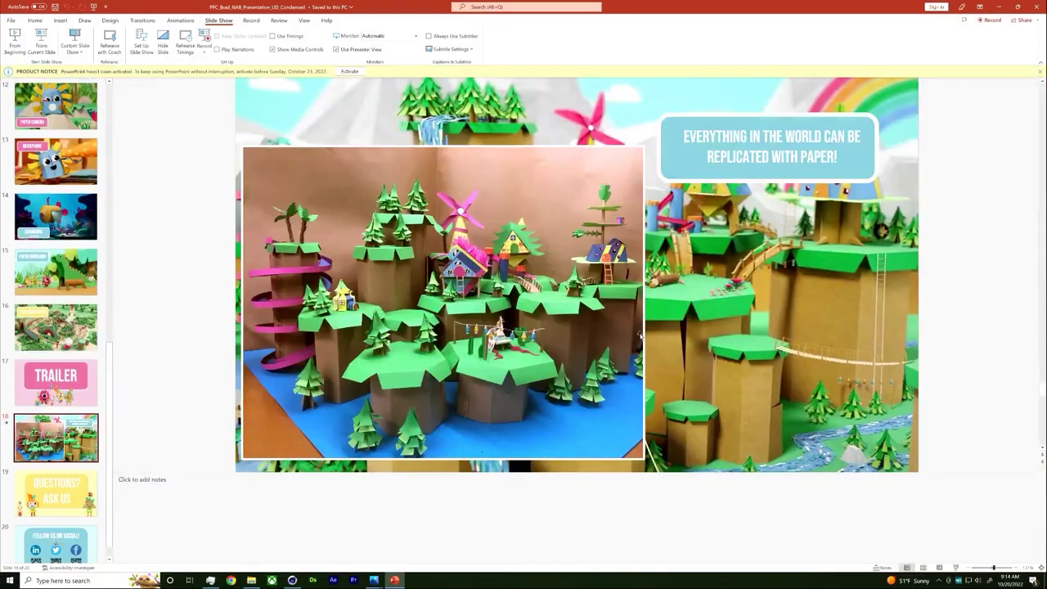
key("alt+Tab")
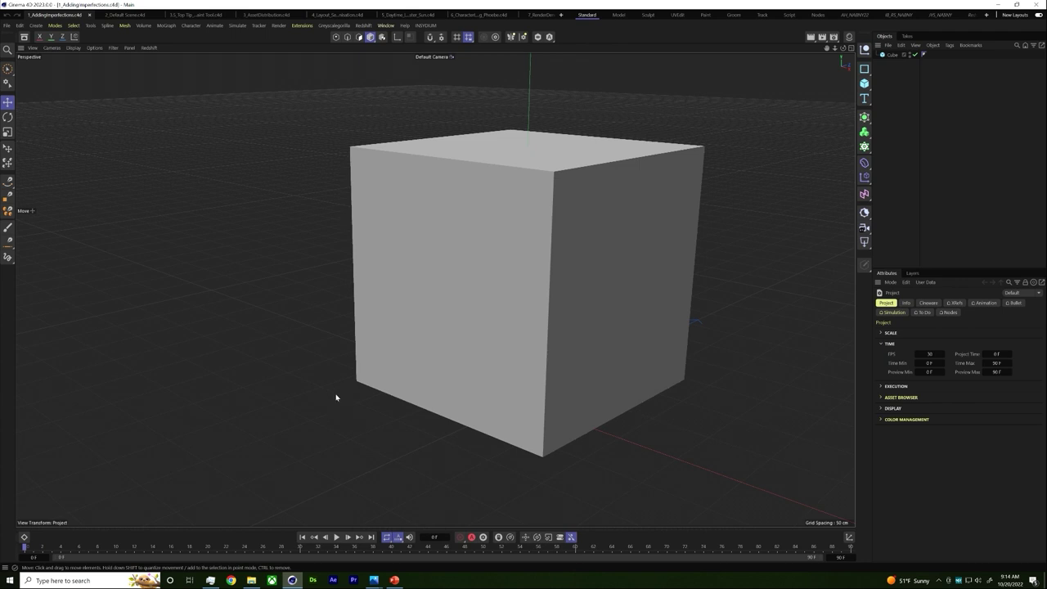
Orbit the perspective view and select the Cube object.
middle_click(547, 266)
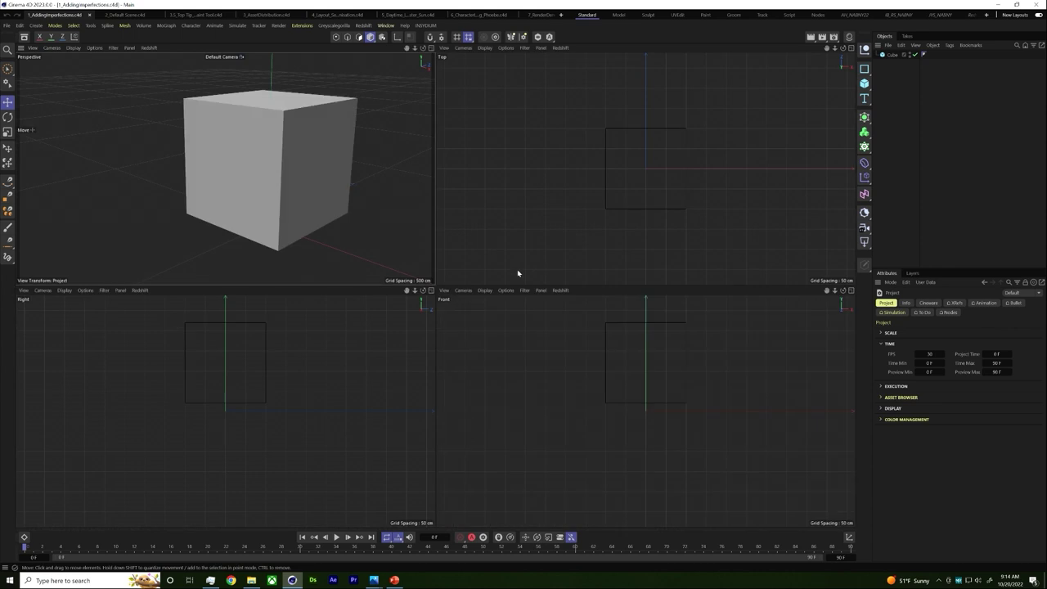
middle_click(338, 205)
left_click_drag(516, 218, 540, 188, "alt")
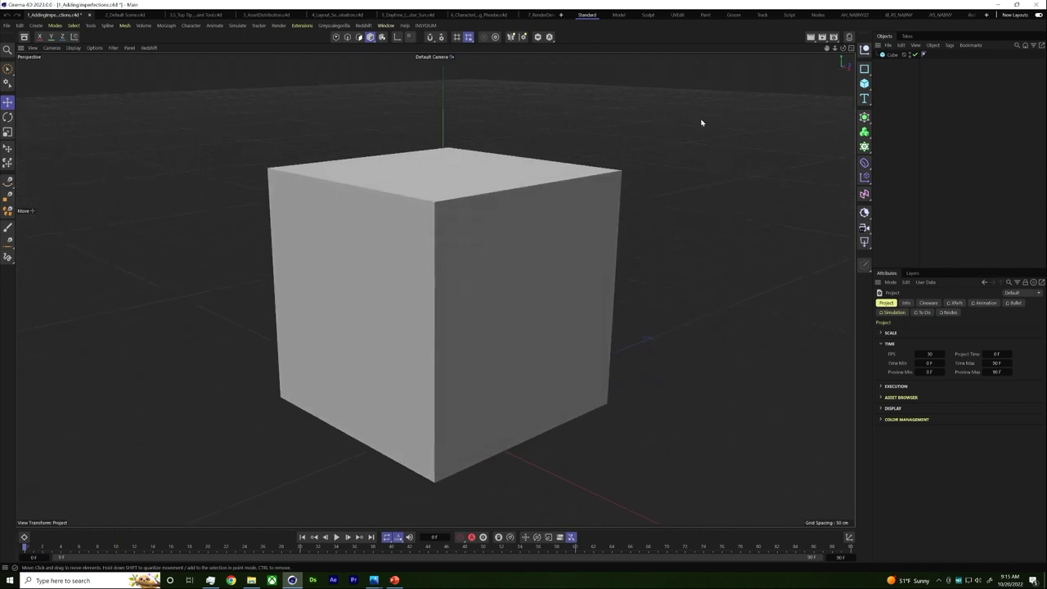
left_click(891, 54)
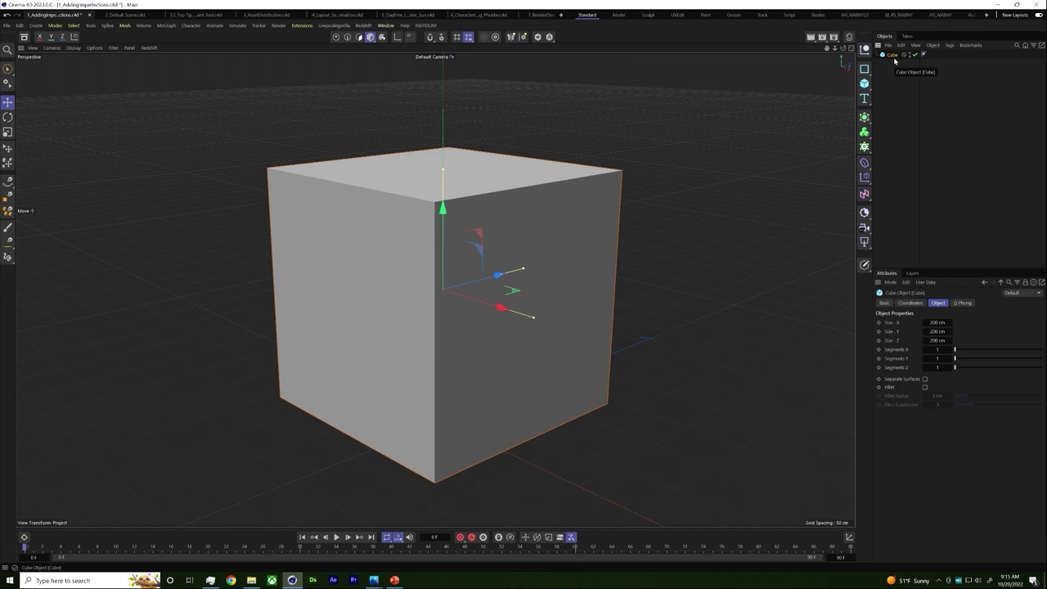
left_click(897, 72)
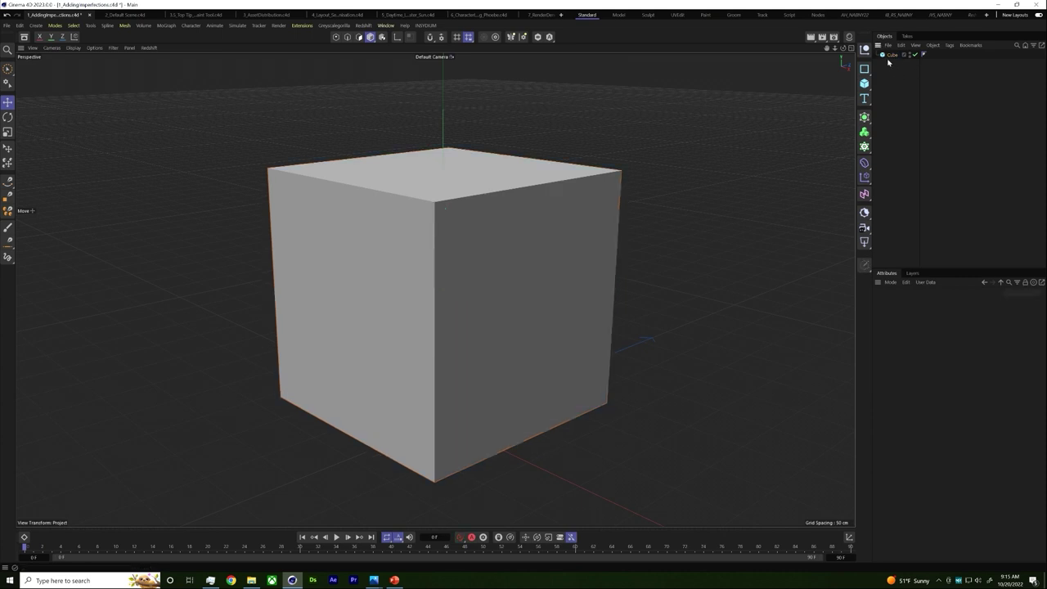
left_click(890, 57)
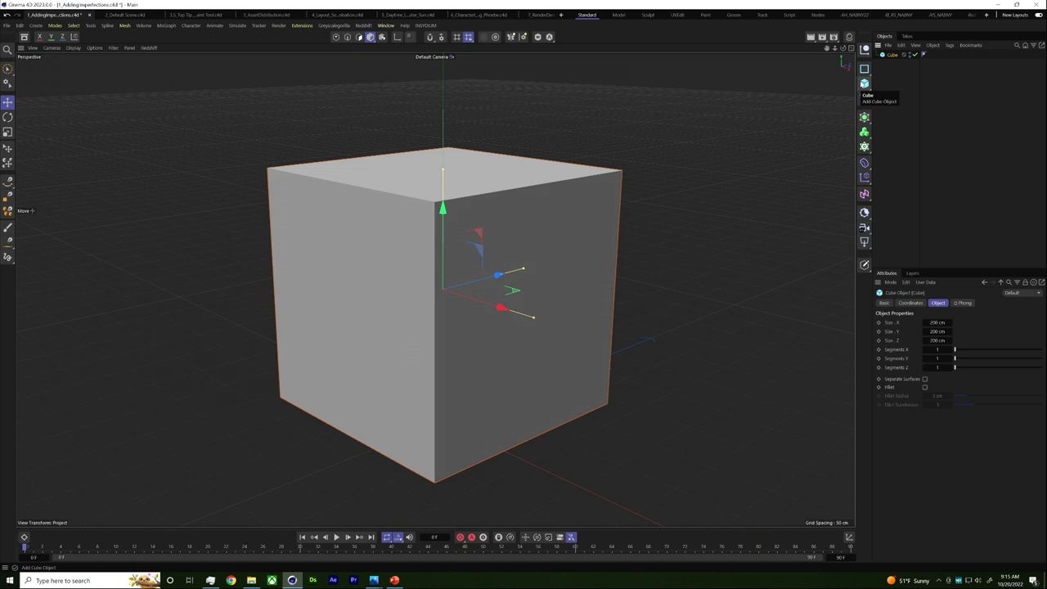
left_click(865, 84)
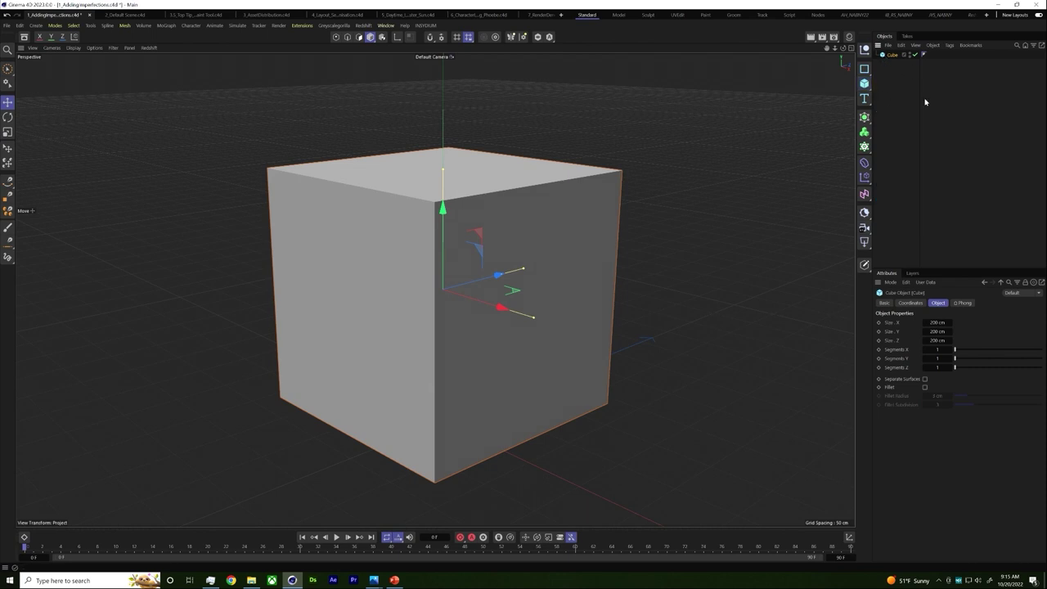
Stretch the cube to about 310 cm in Z, undo it, and make the cube editable.
left_click_drag(524, 269, 582, 257)
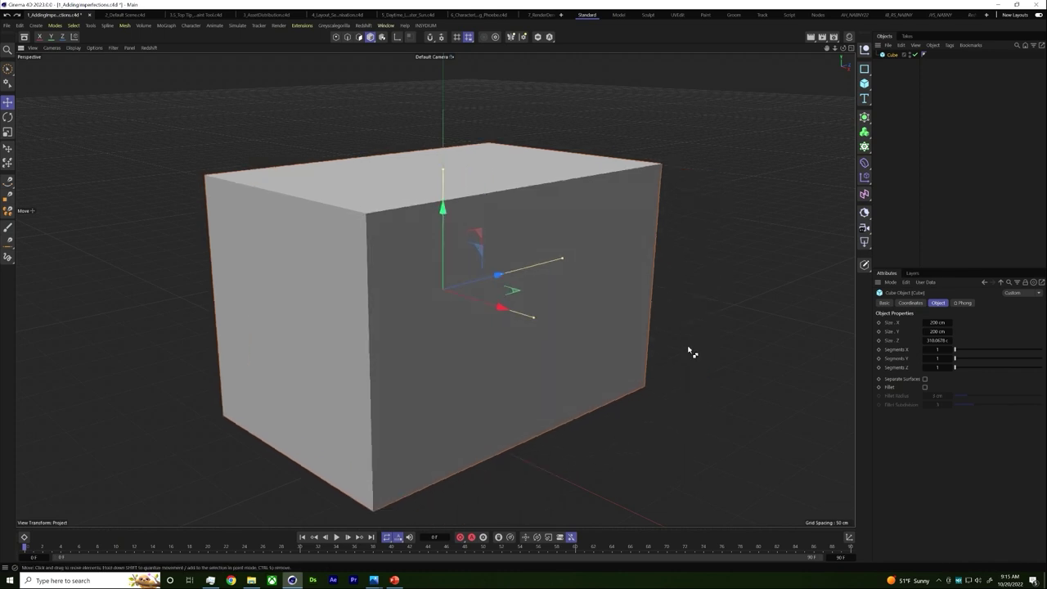
key("ctrl+z")
key("c")
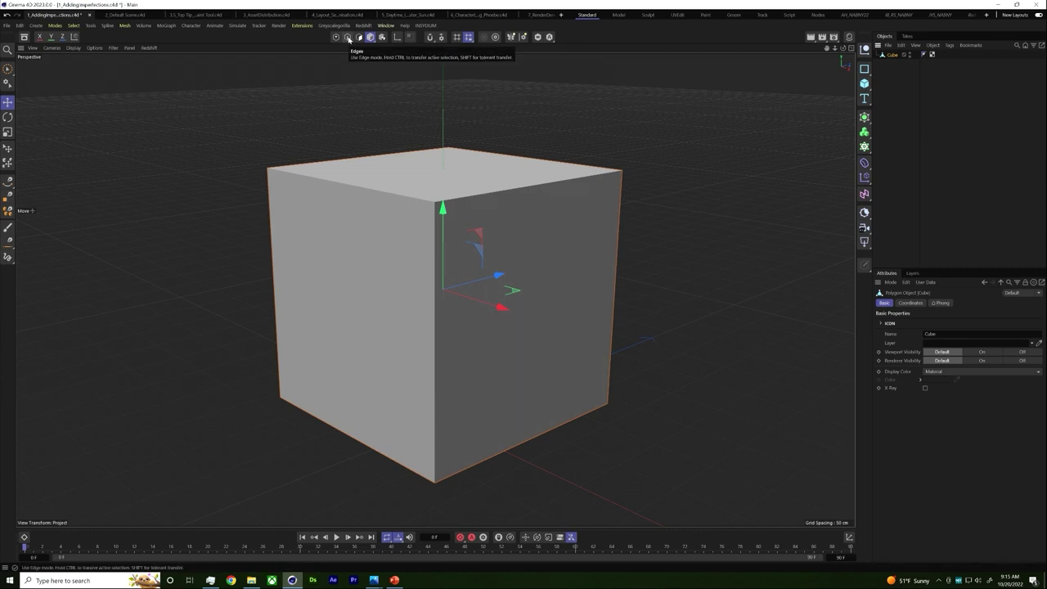
In edge mode, Disconnect the cube's front vertical edge via the Mesh menu, then clear the selection.
left_click(347, 37)
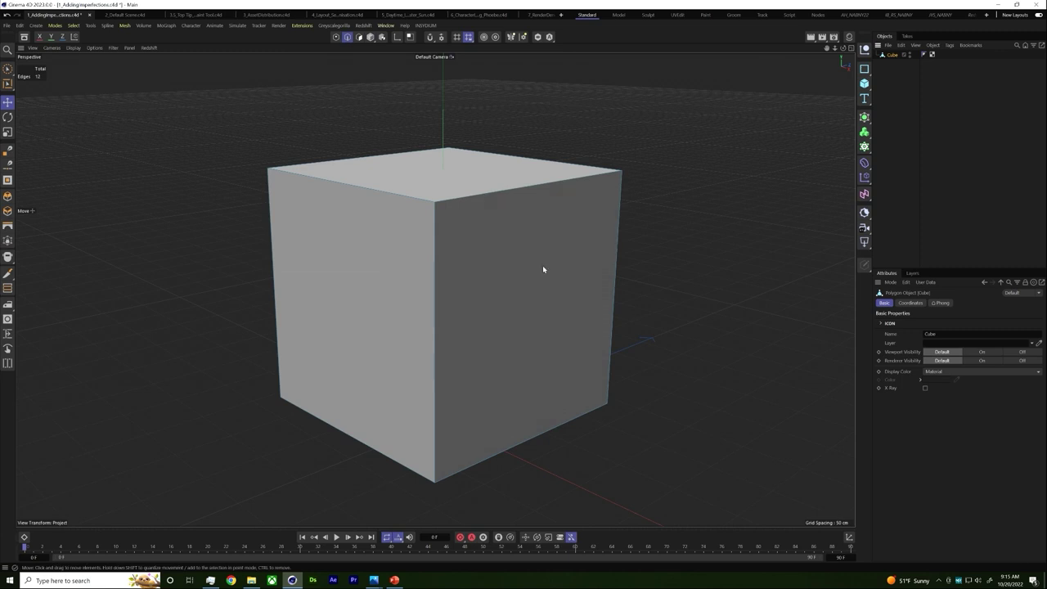
left_click_drag(543, 269, 467, 257, "alt")
left_click(421, 273)
mouse_move(388, 364)
left_mouse_down()
mouse_move(340, 374)
mouse_move(409, 385)
mouse_move(155, 416)
mouse_move(491, 348)
mouse_move(386, 378)
mouse_move(390, 362)
left_mouse_up()
key("ctrl+z")
left_click_drag(434, 268, 458, 270, "alt")
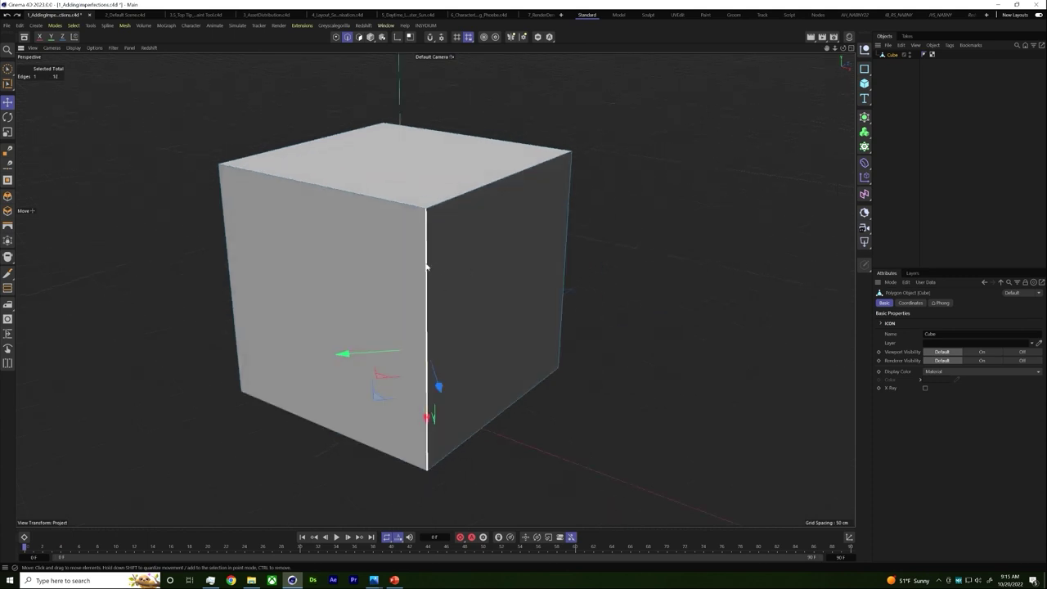
right_click(426, 266)
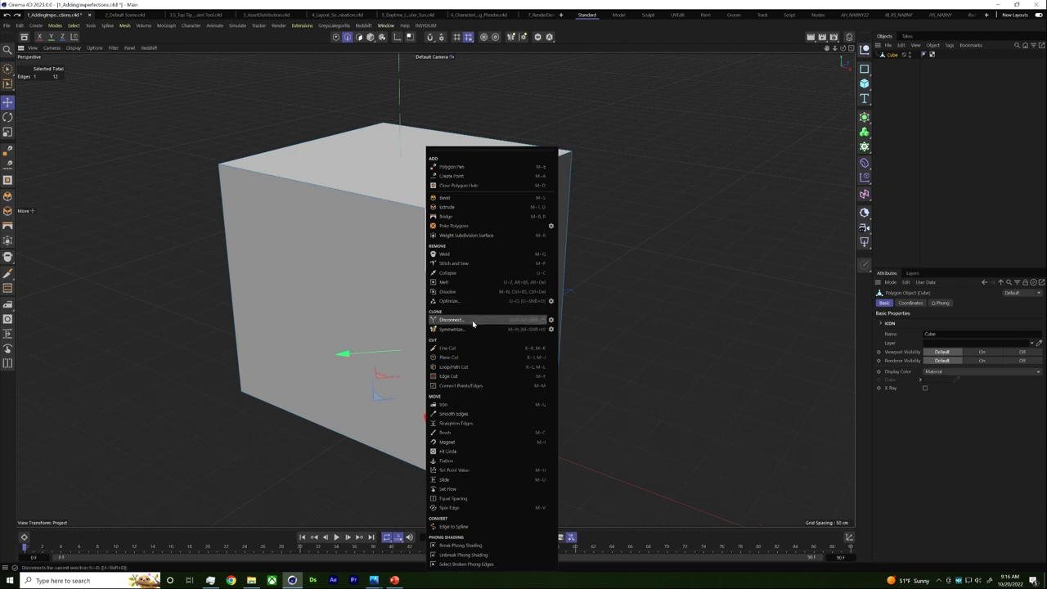
left_click(473, 323)
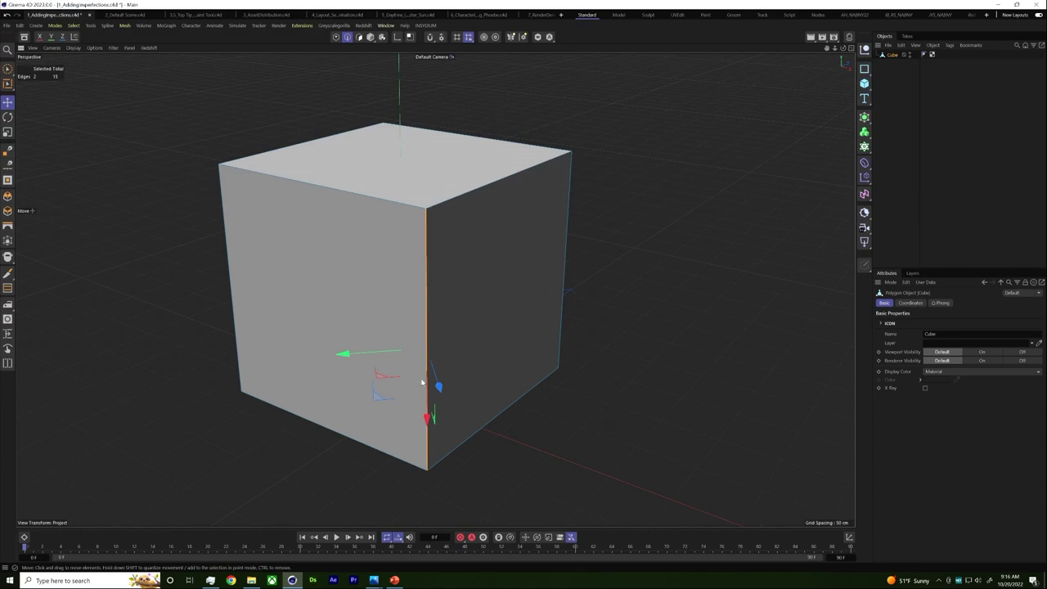
left_click(405, 333)
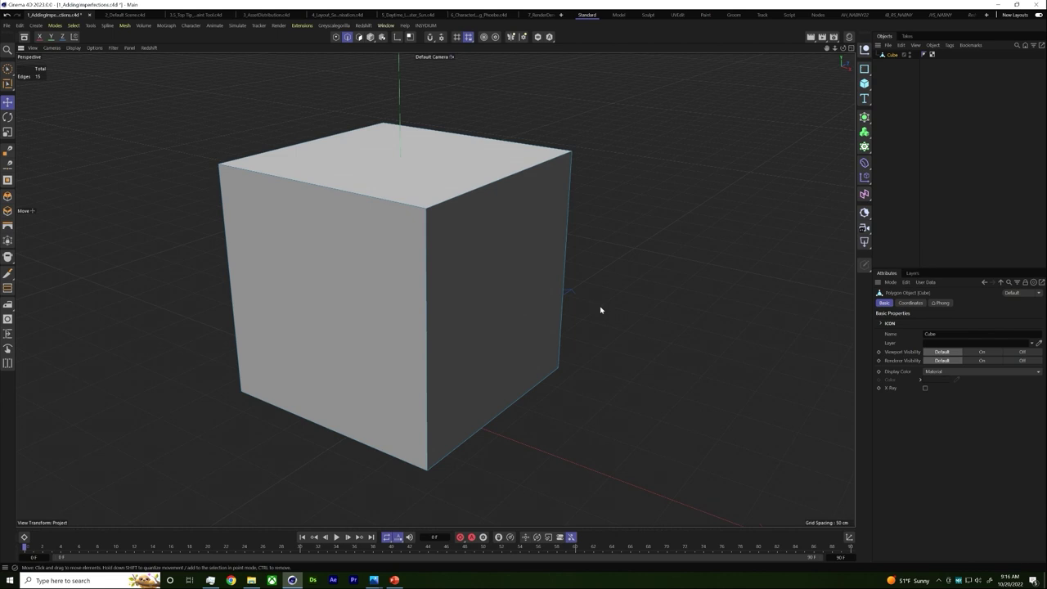
Move the disconnected front vertical edge outward to open a seam, then reselect the front-right edge.
left_click(426, 306)
left_click_drag(492, 358, 587, 252)
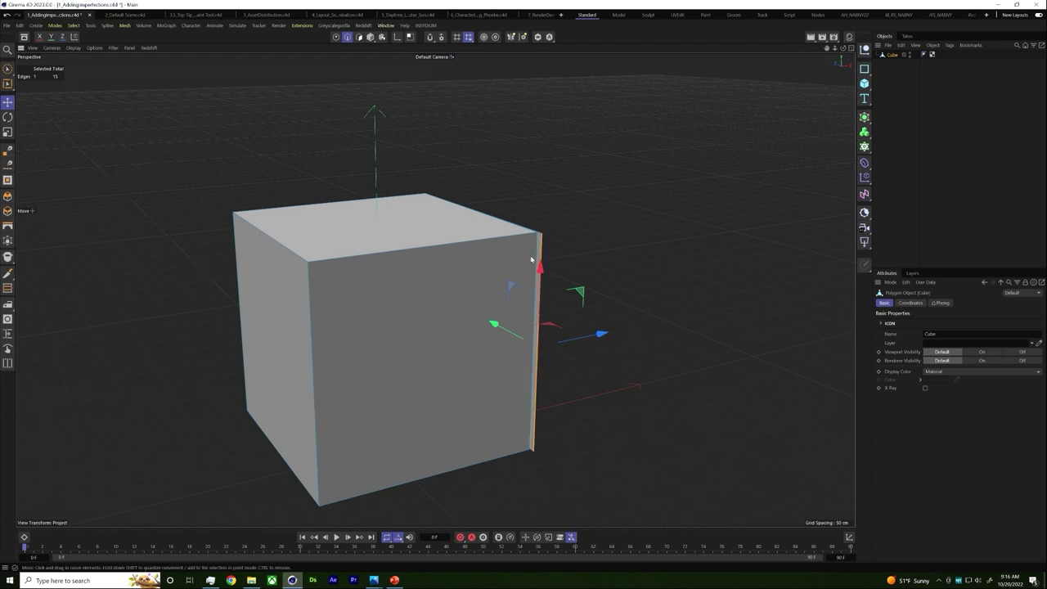
left_click_drag(600, 236, 534, 281, "alt")
left_click(494, 263)
left_click(535, 298)
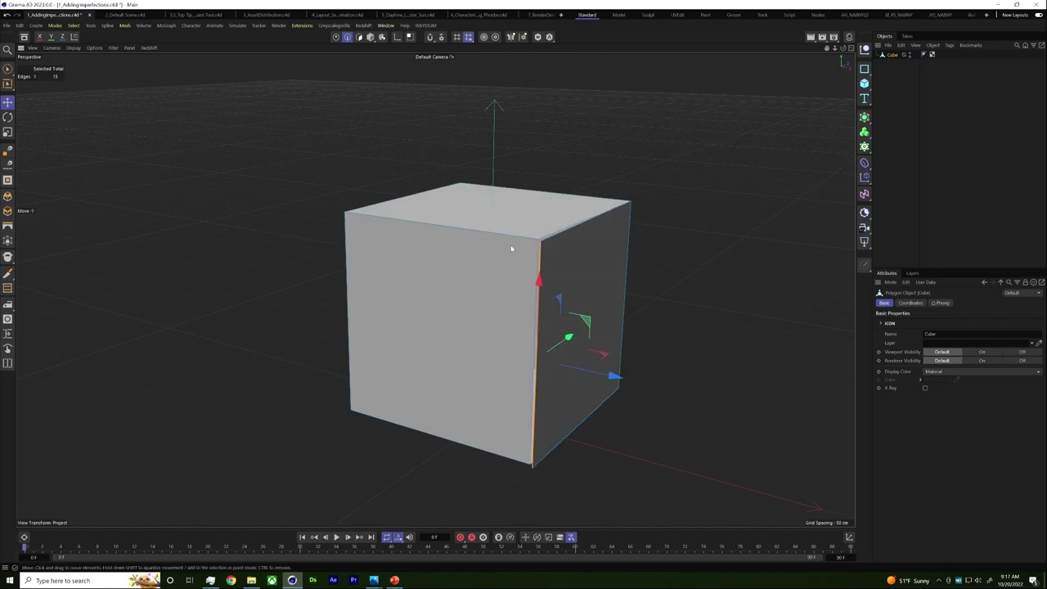
Disconnect the cube's top-front edge and slide it along the top face.
right_click(512, 243)
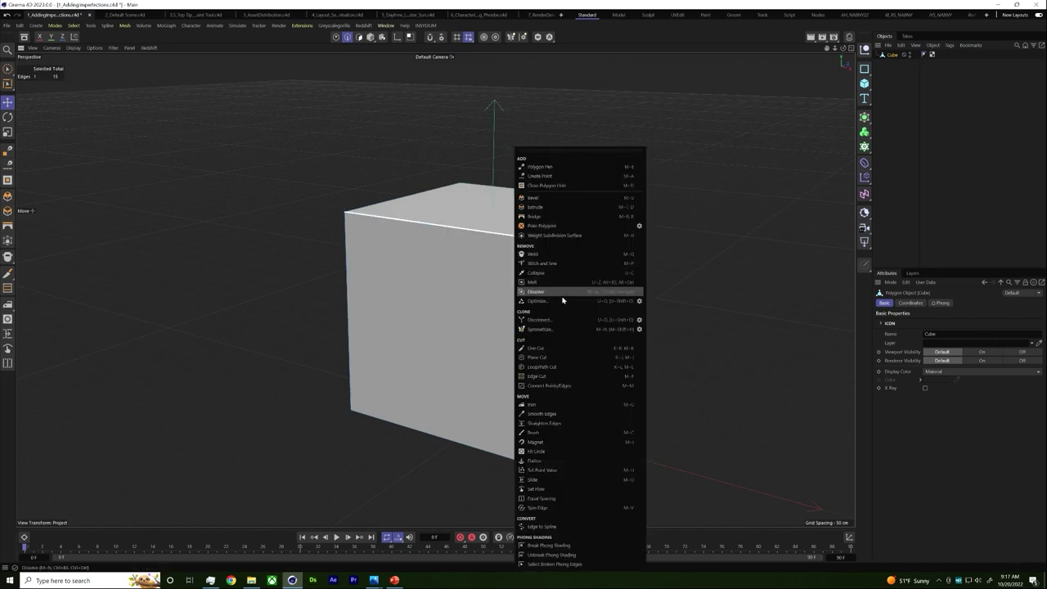
left_click(538, 319)
left_click(505, 232)
right_click(503, 221)
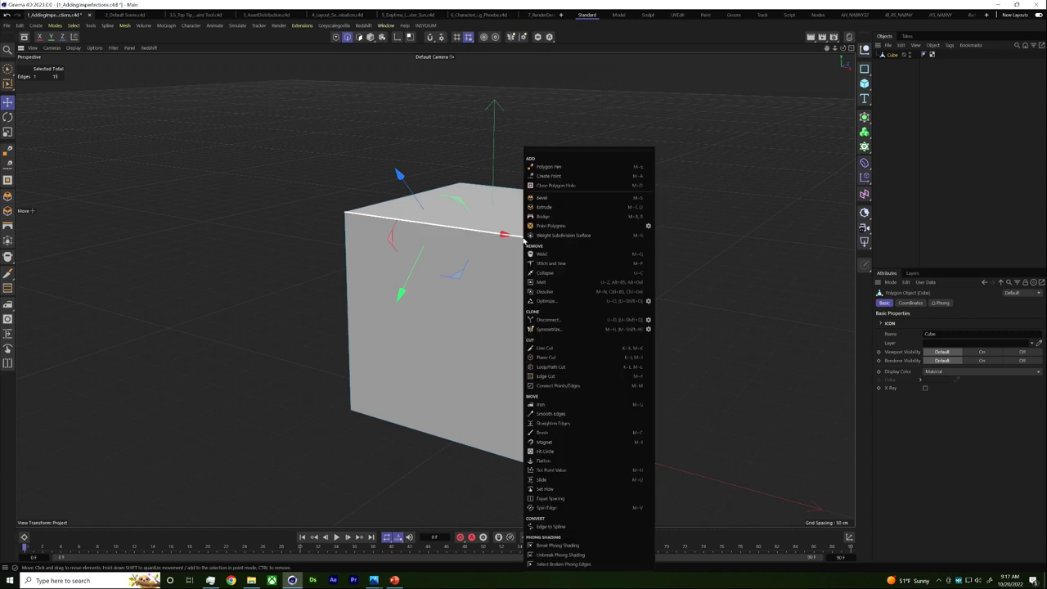
left_click(584, 323)
left_click_drag(501, 236, 532, 202)
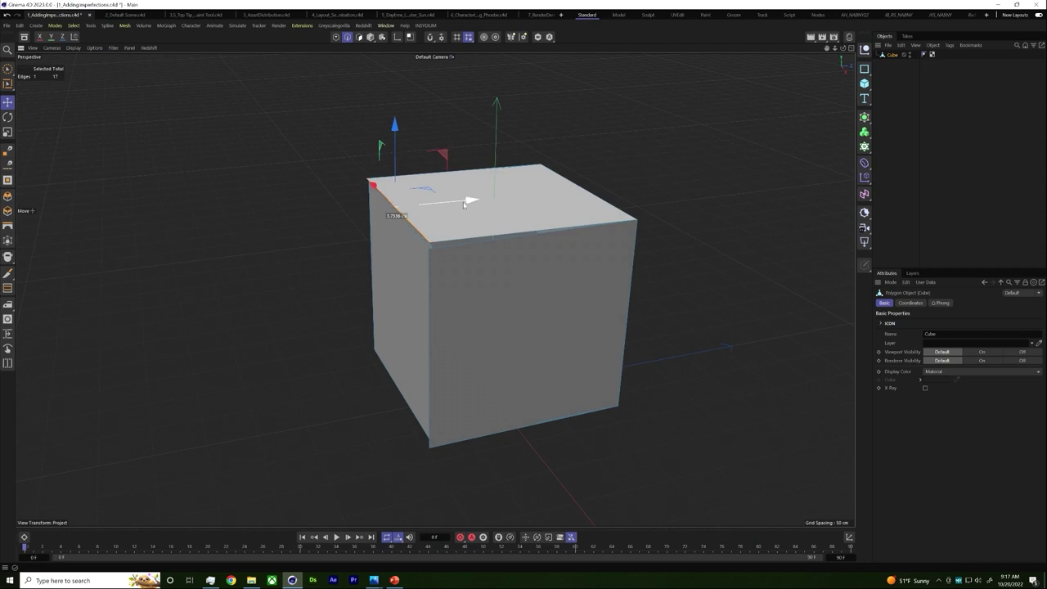
Add a Line Cut across the front face near the top corner, bringing the mesh to 20 edges.
left_click_drag(443, 265, 562, 279, "alt")
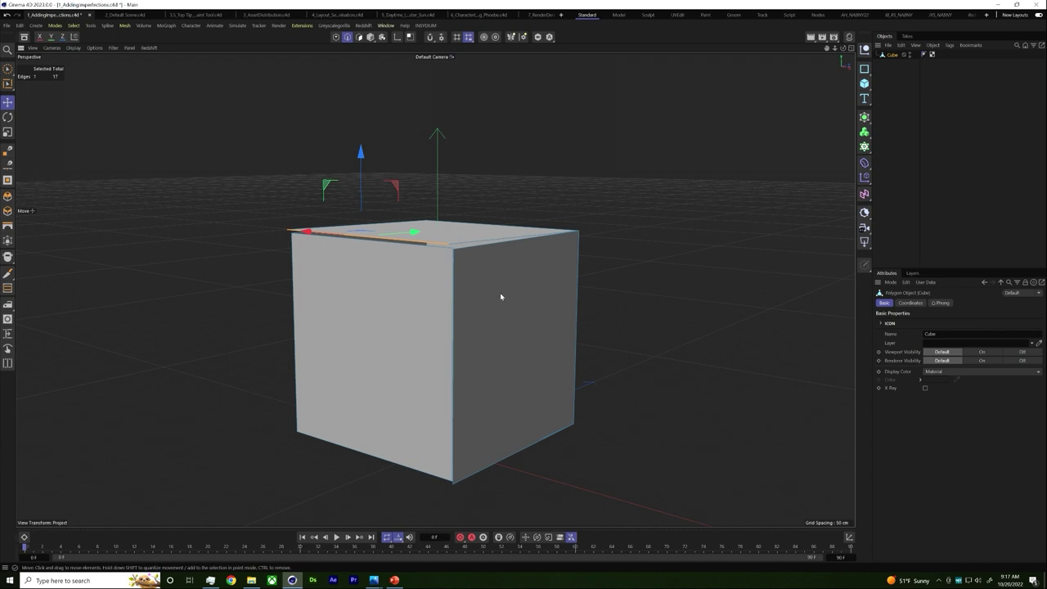
left_click_drag(438, 276, 442, 286, "alt")
scroll(442, 286, "up", 5)
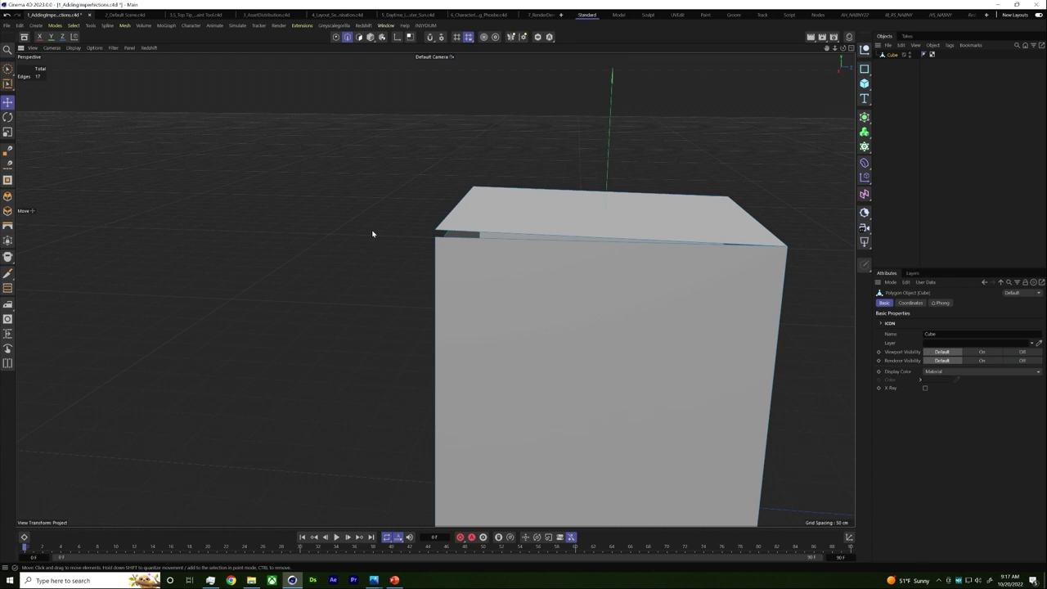
key("k")
key("k")
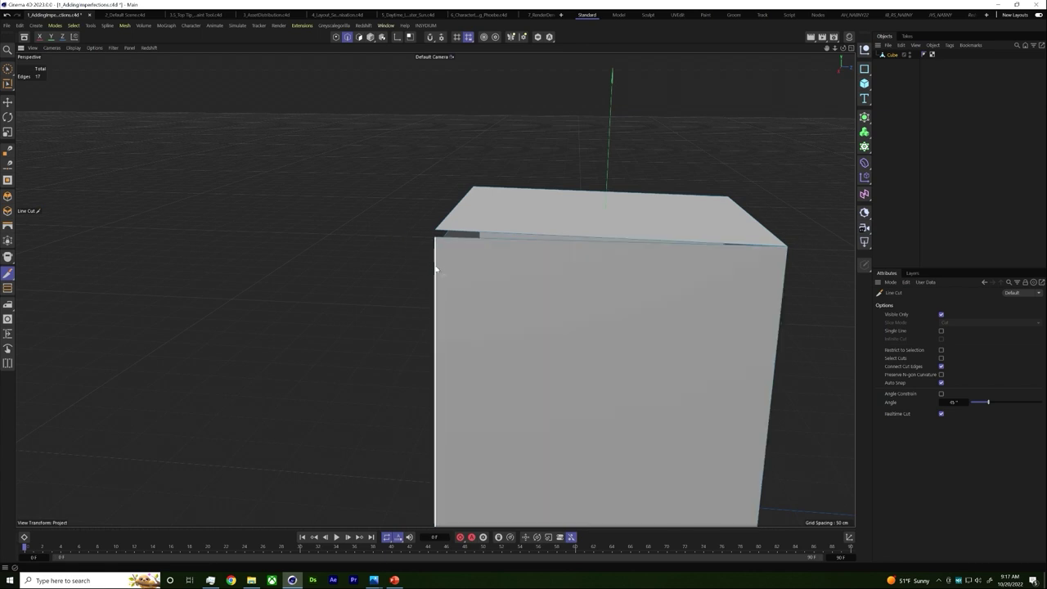
left_click(441, 265)
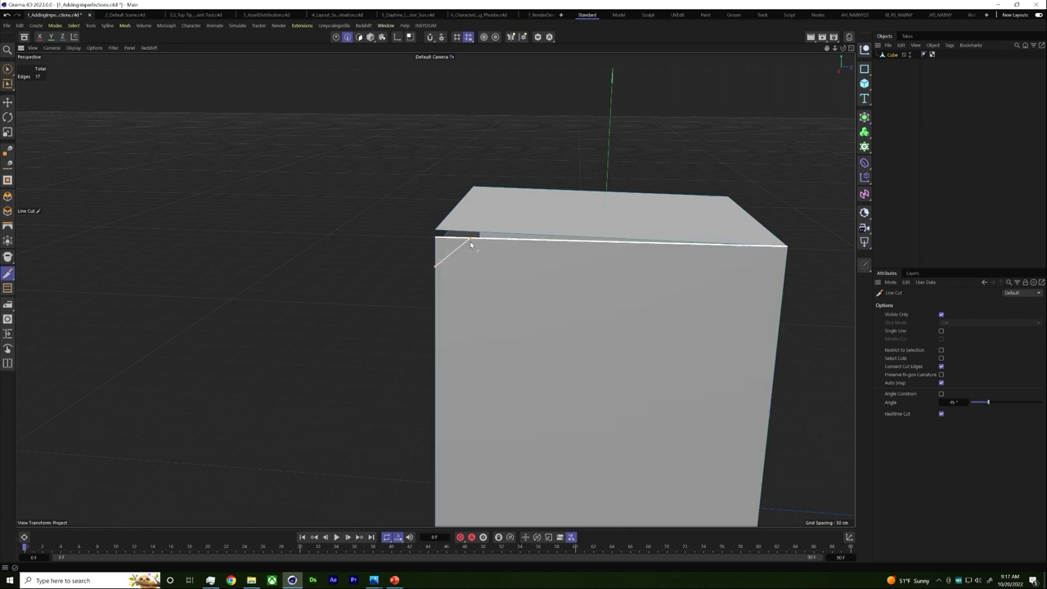
key("e")
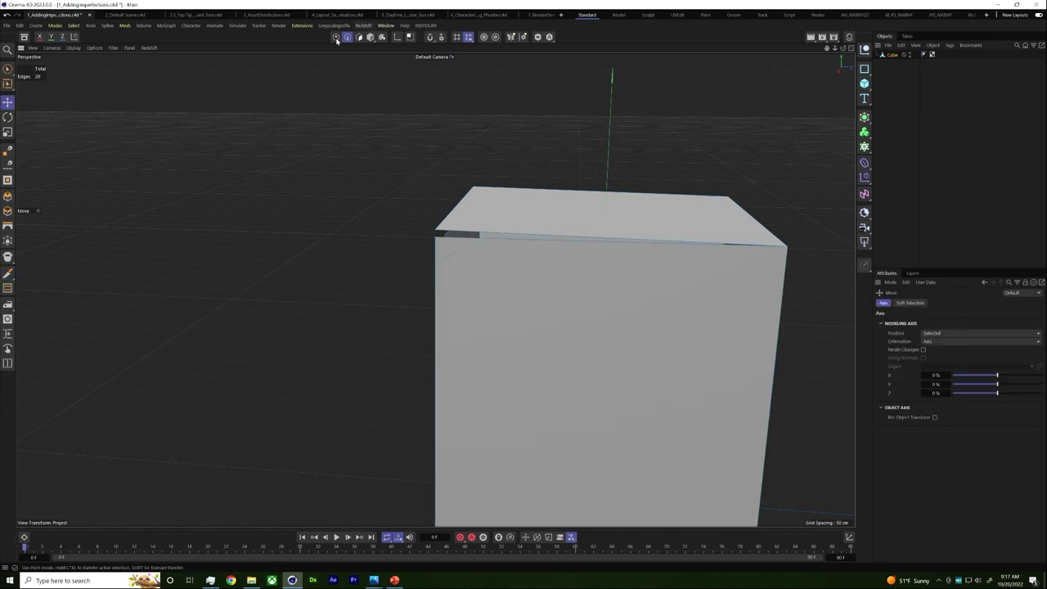
In Points mode, push the cube's new front corner point inward to chip it.
key("Return")
left_click(438, 244)
left_click_drag(518, 238, 599, 260)
left_click(642, 237)
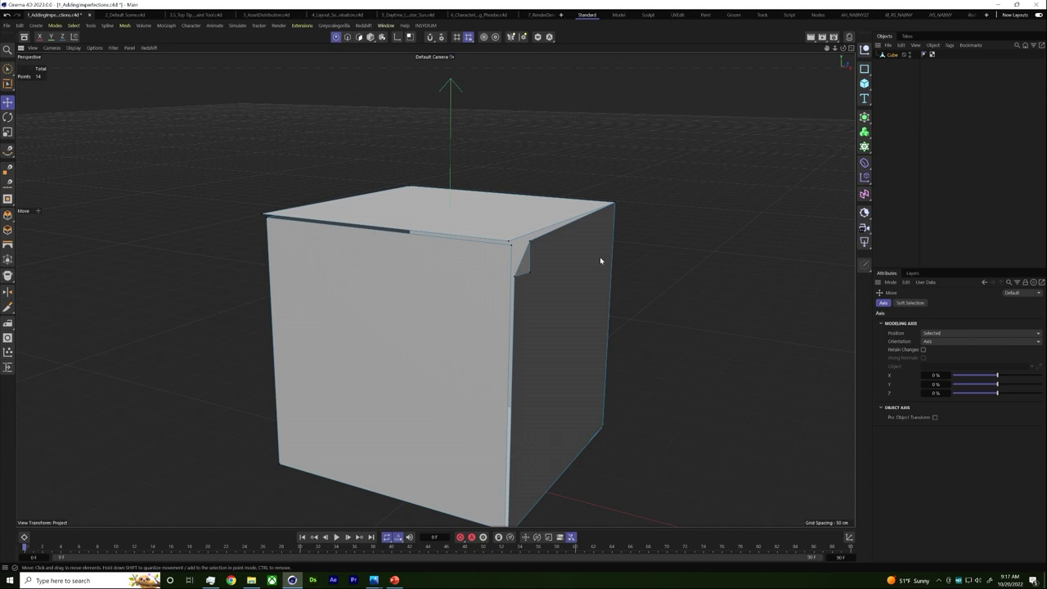
Orbit around the chipped cube to check it, then switch to the 2_Default Scene document.
left_click_drag(599, 260, 486, 257, "alt")
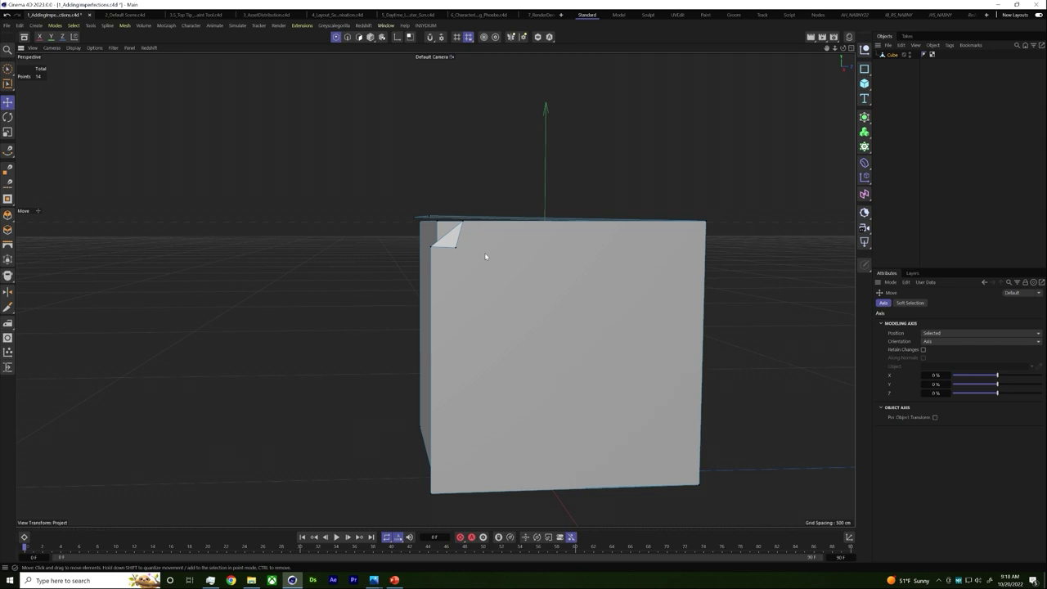
left_click_drag(497, 276, 561, 203, "alt")
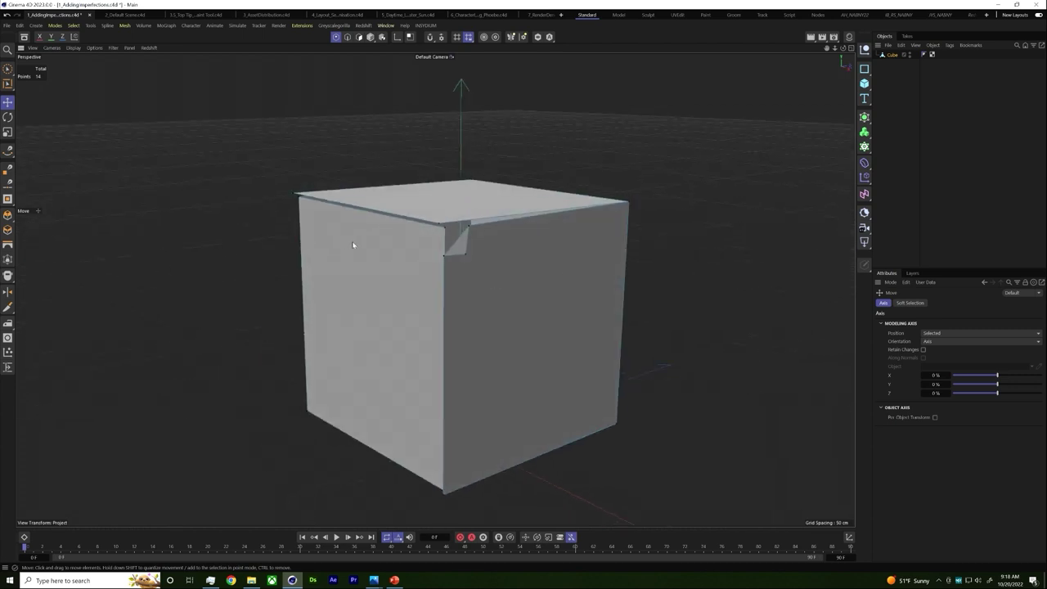
left_click_drag(353, 245, 389, 236, "alt")
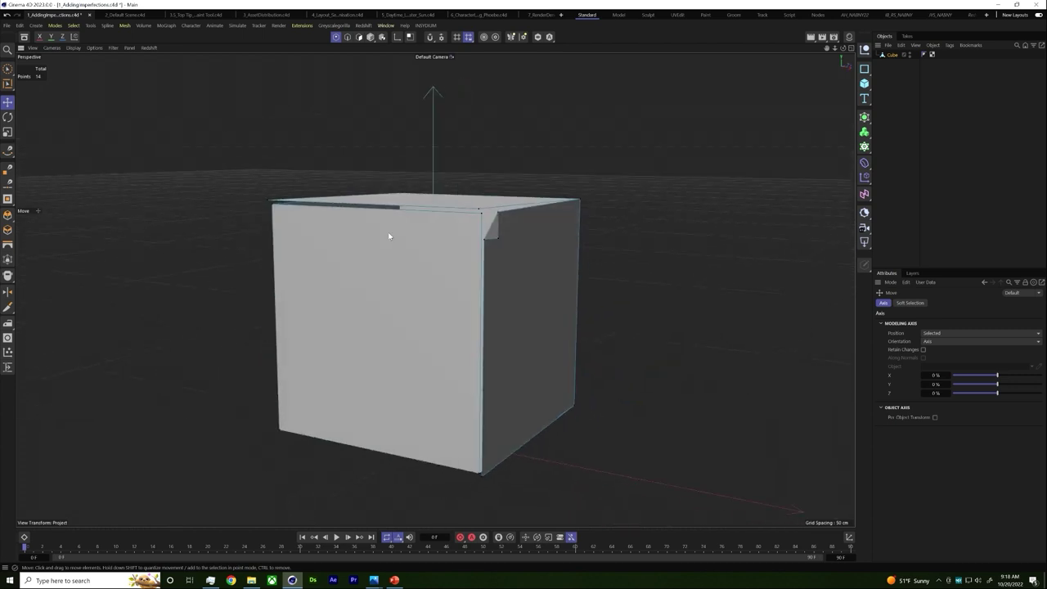
left_click(141, 15)
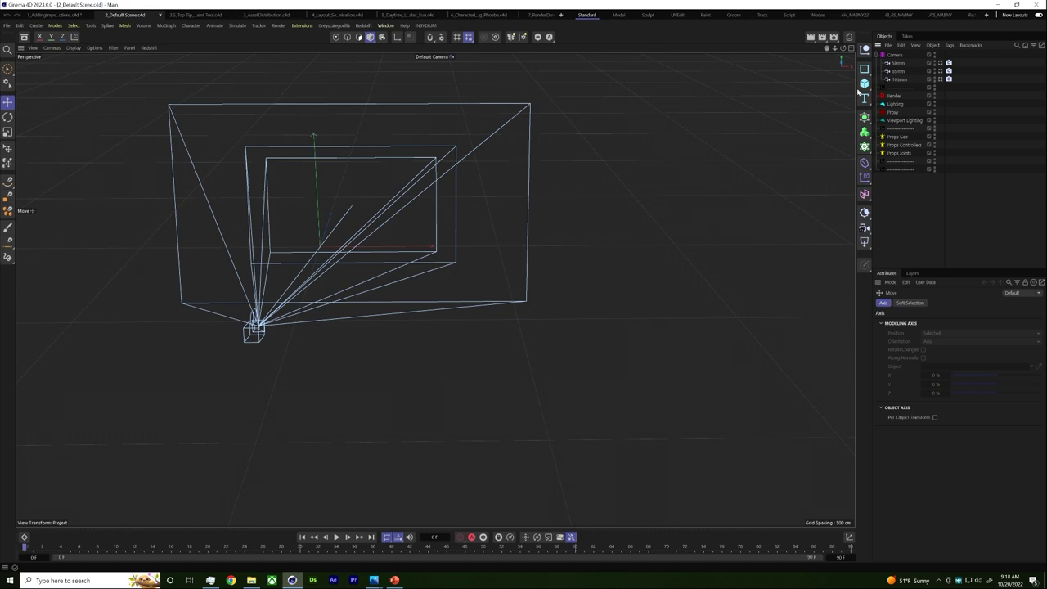
left_click(479, 147)
left_click_drag(479, 147, 506, 242, "alt")
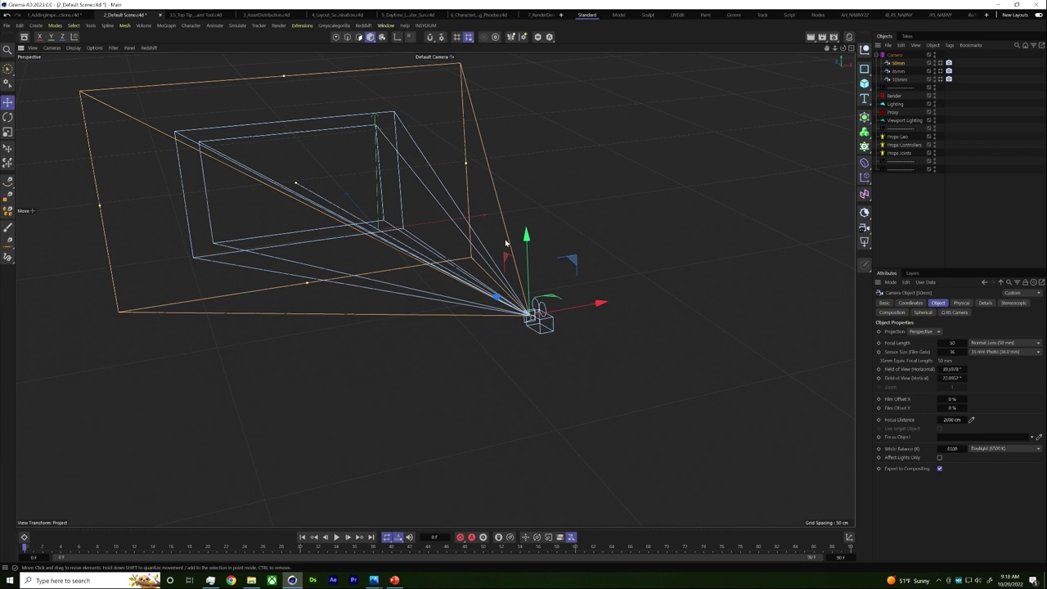
left_click(935, 63)
left_click(939, 63)
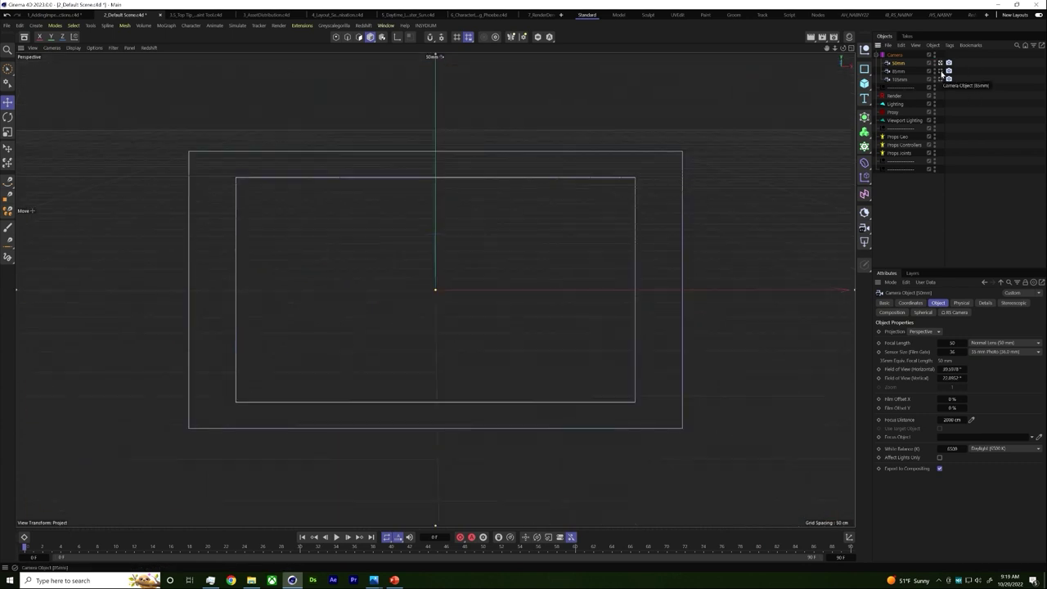
left_click(941, 72)
left_click(940, 80)
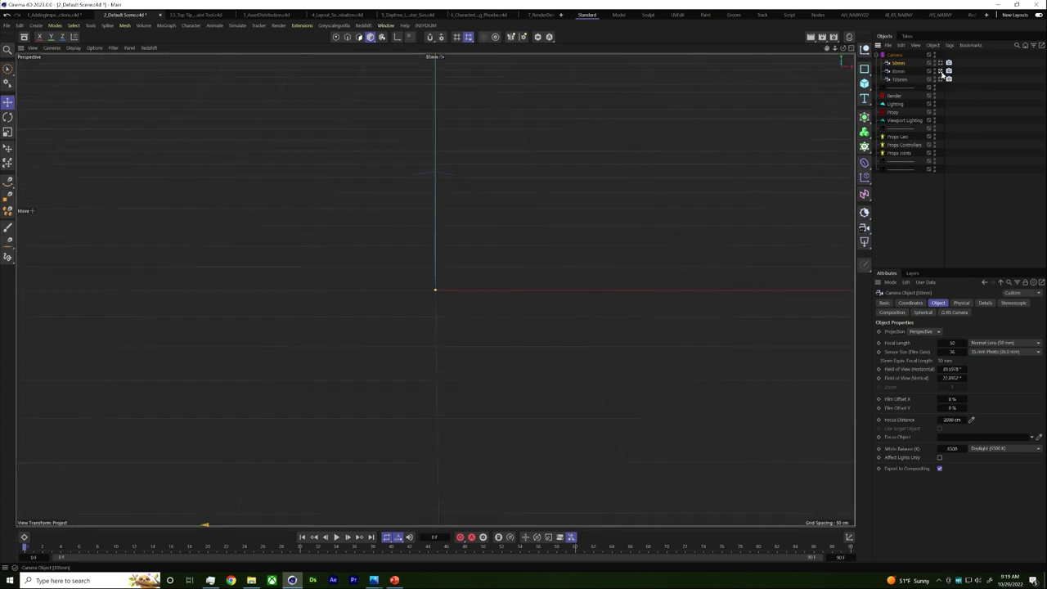
left_click(949, 77)
left_click(977, 108)
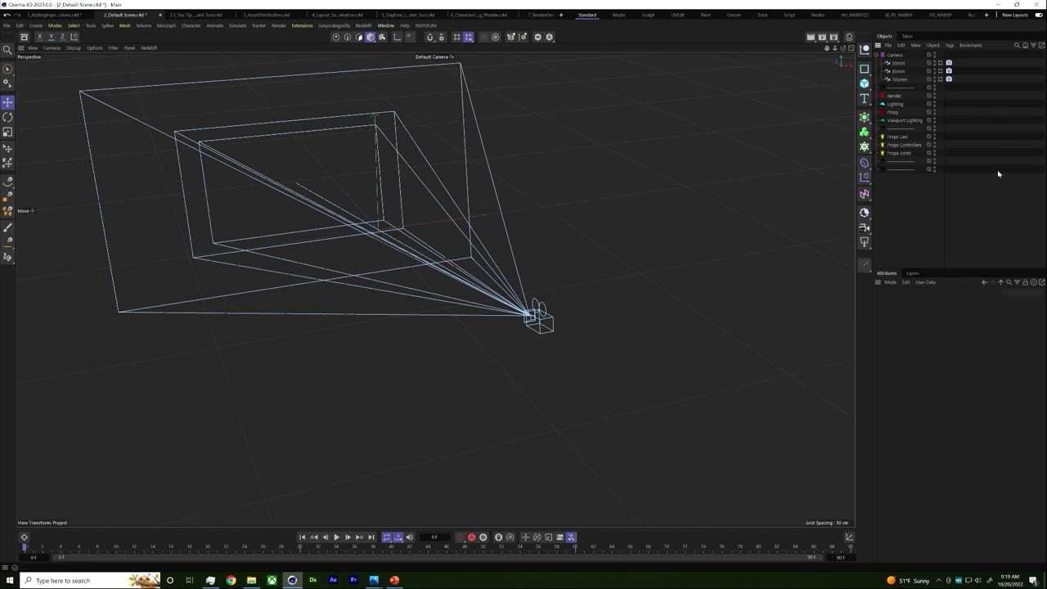
left_click(883, 55)
left_click(895, 54)
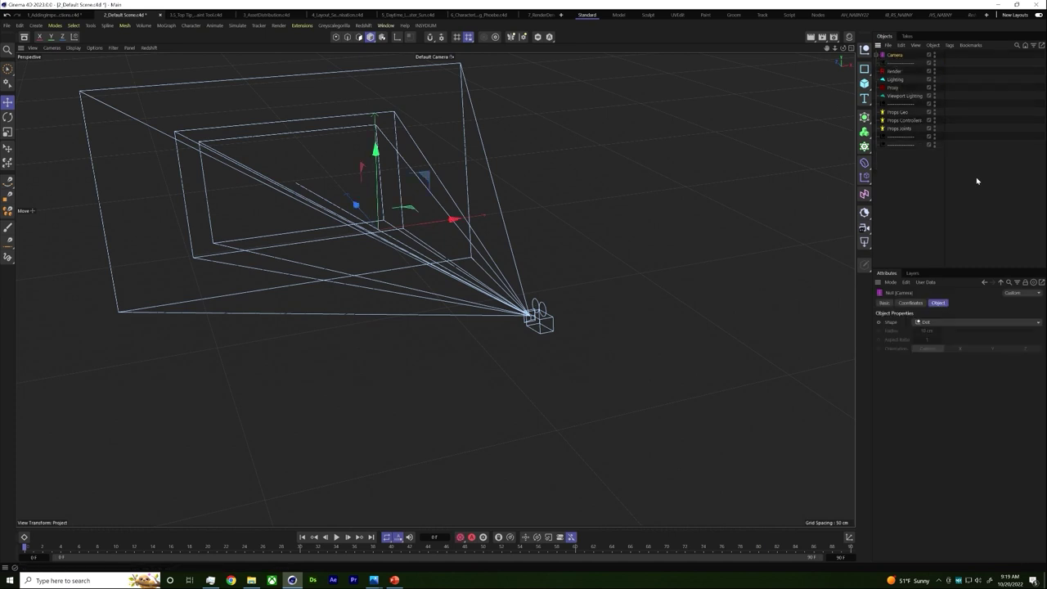
left_click_drag(930, 224, 891, 75, "shift")
left_click(992, 217)
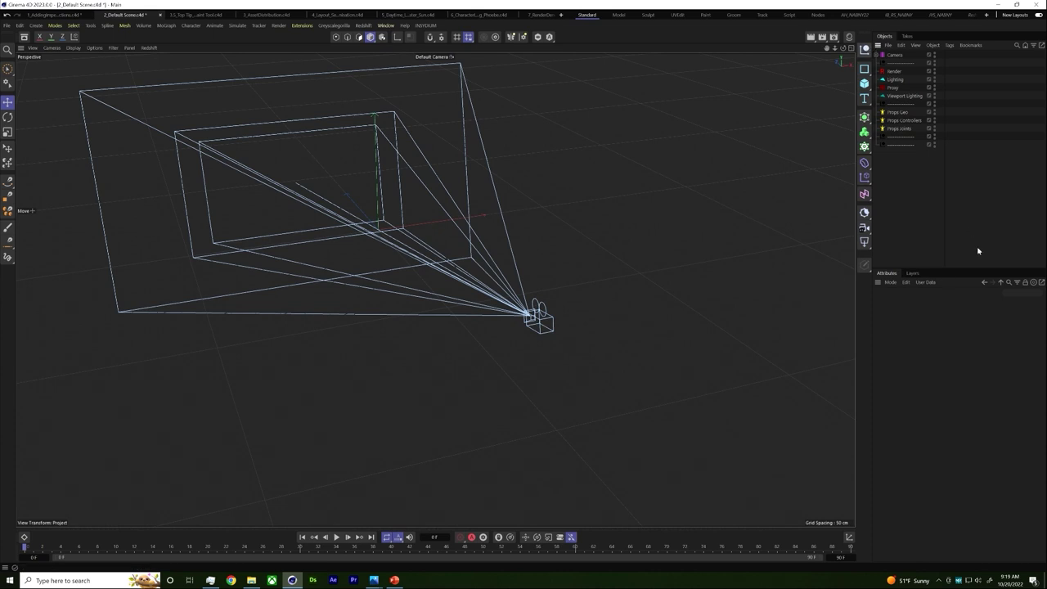
left_click(914, 274)
left_click_drag(978, 474, 943, 458)
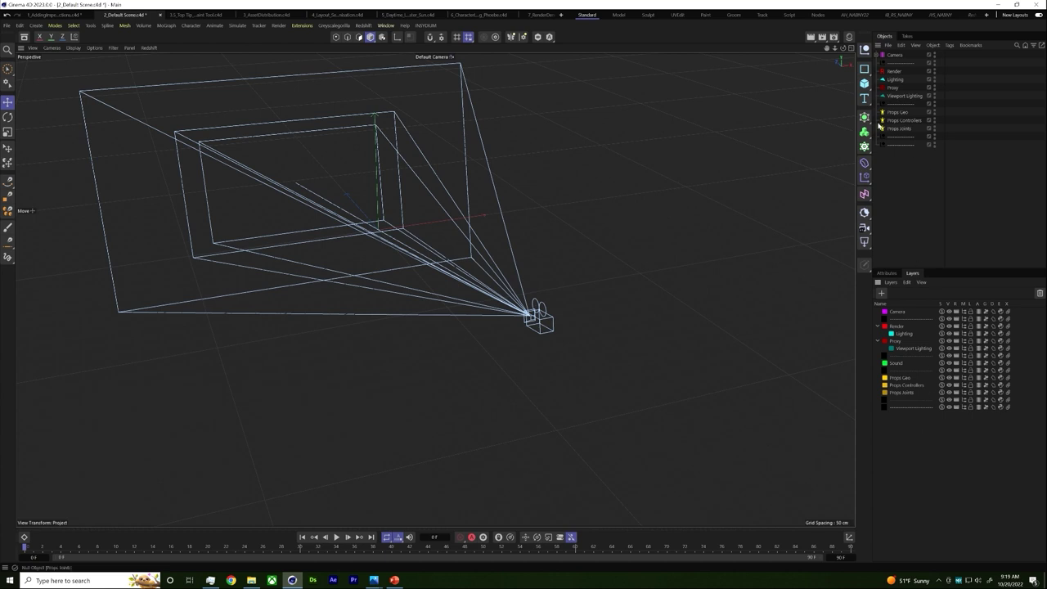
left_click(865, 49)
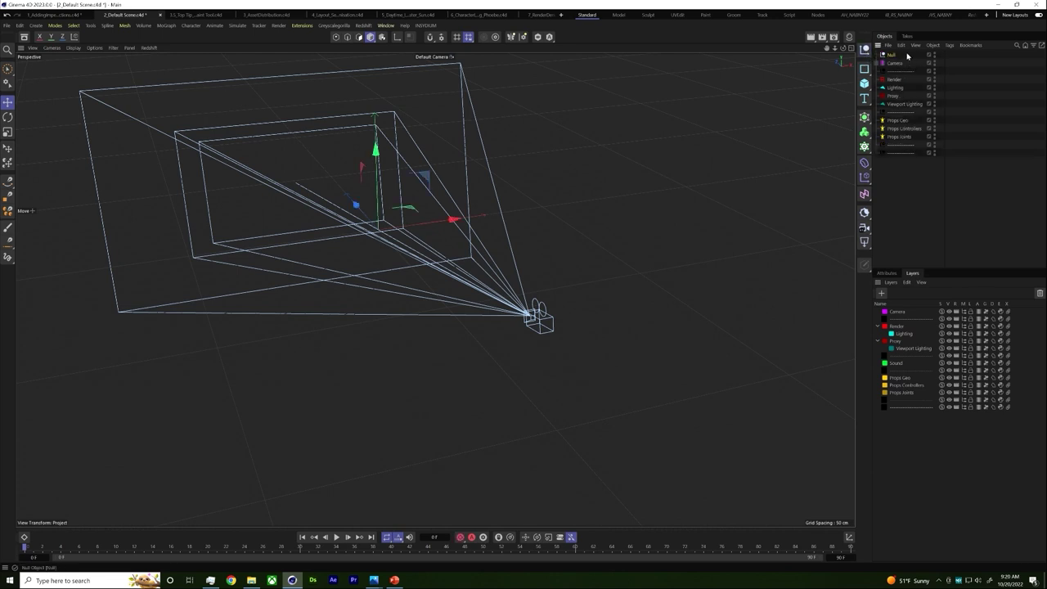
left_click(897, 273)
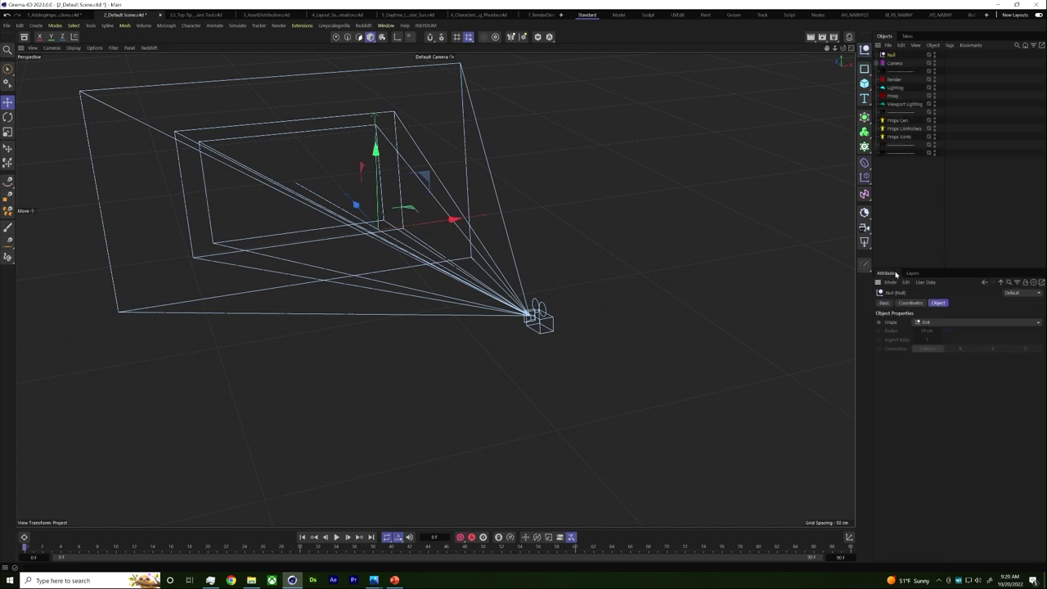
left_click(884, 303)
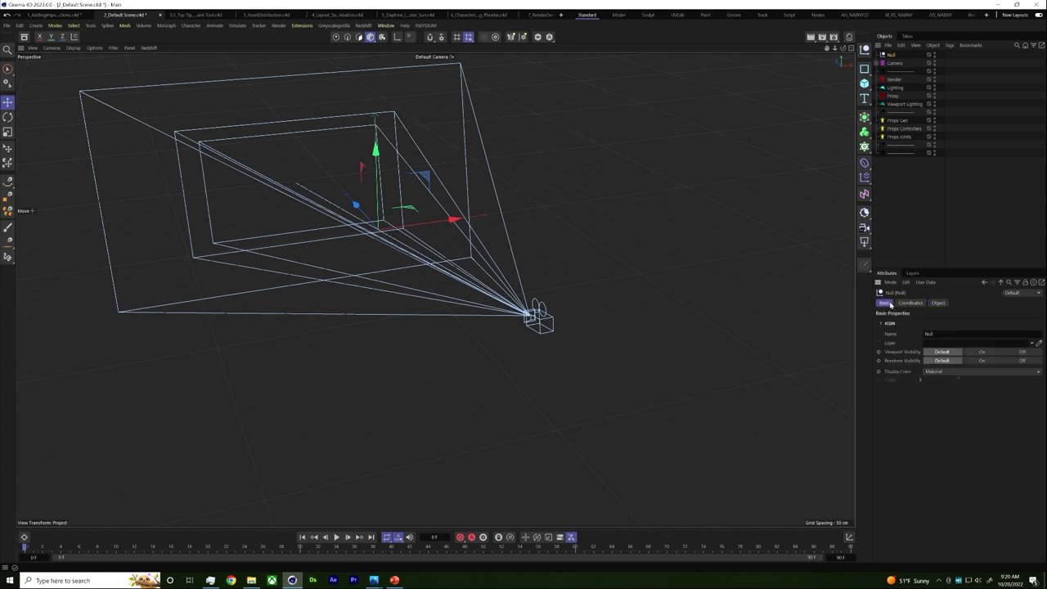
left_click(890, 324)
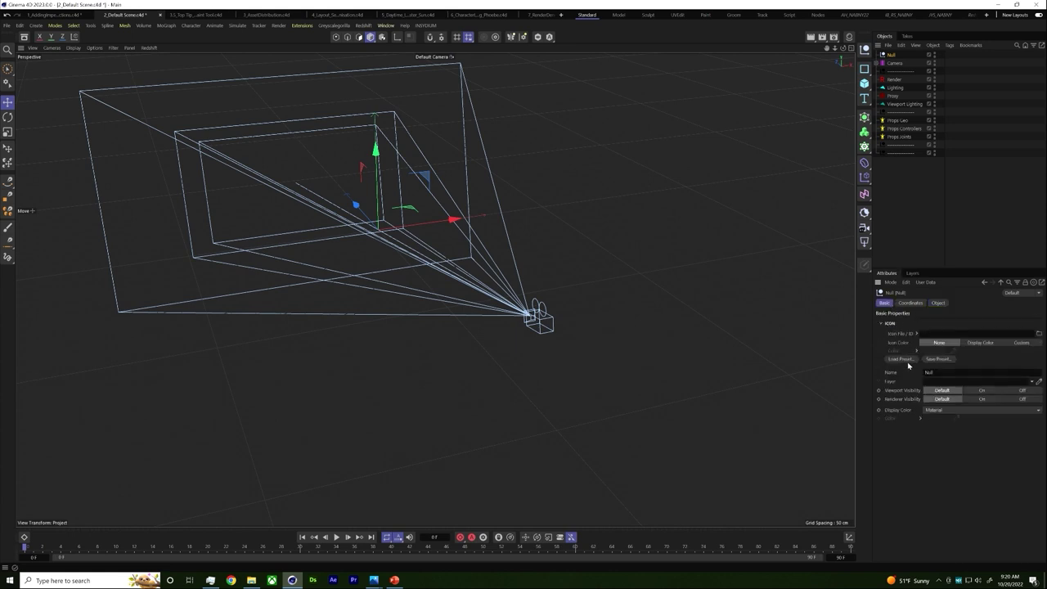
left_click(901, 359)
key("Delete")
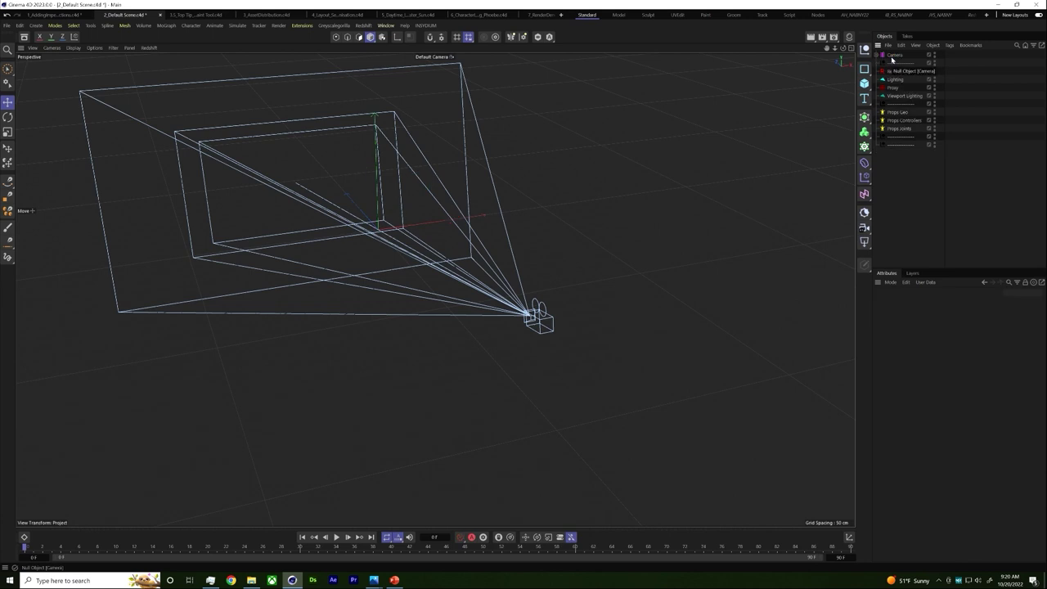
left_click_drag(963, 136, 889, 116)
left_click(892, 115)
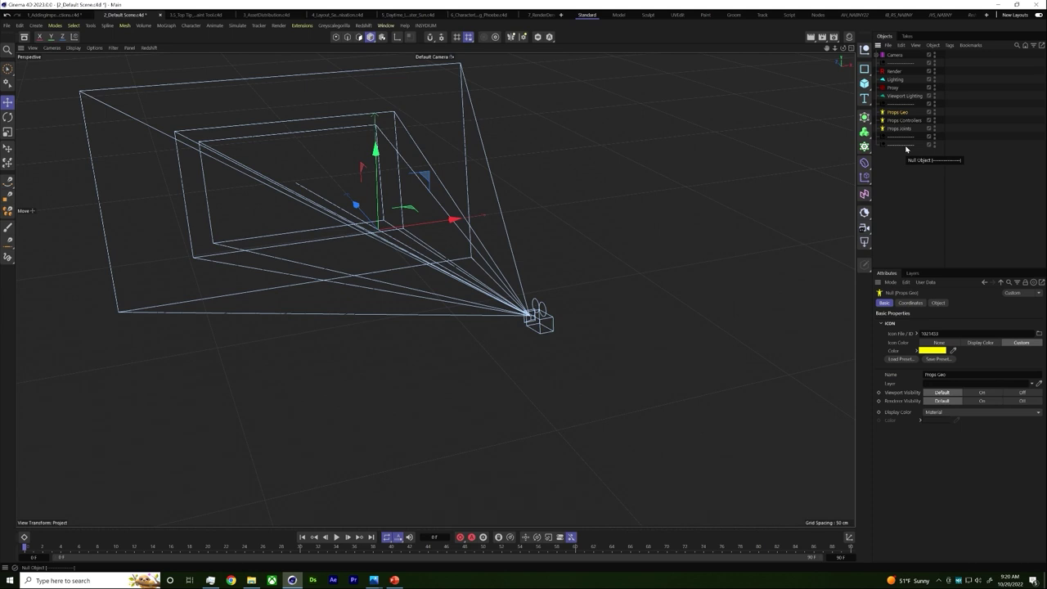
left_click(941, 104)
left_click(949, 96)
left_click(959, 72)
left_click_drag(961, 77, 894, 83)
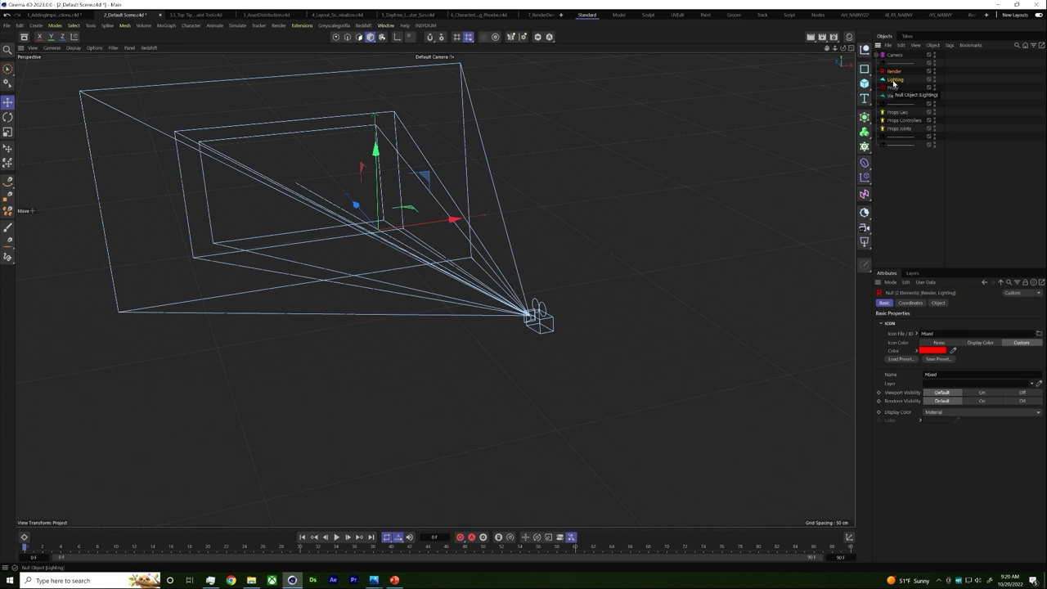
left_click(914, 203)
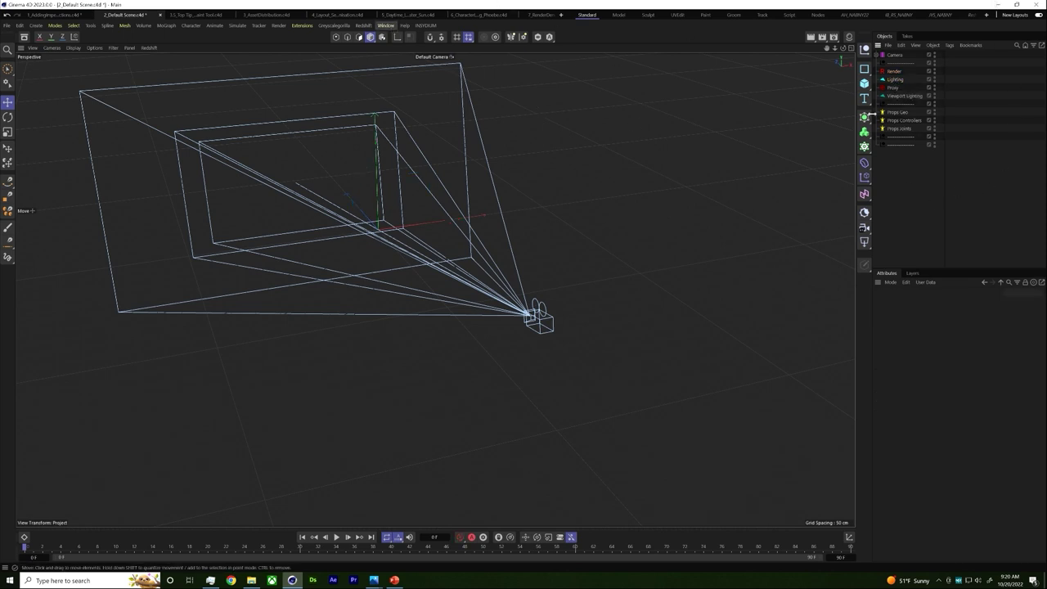
left_click(386, 25)
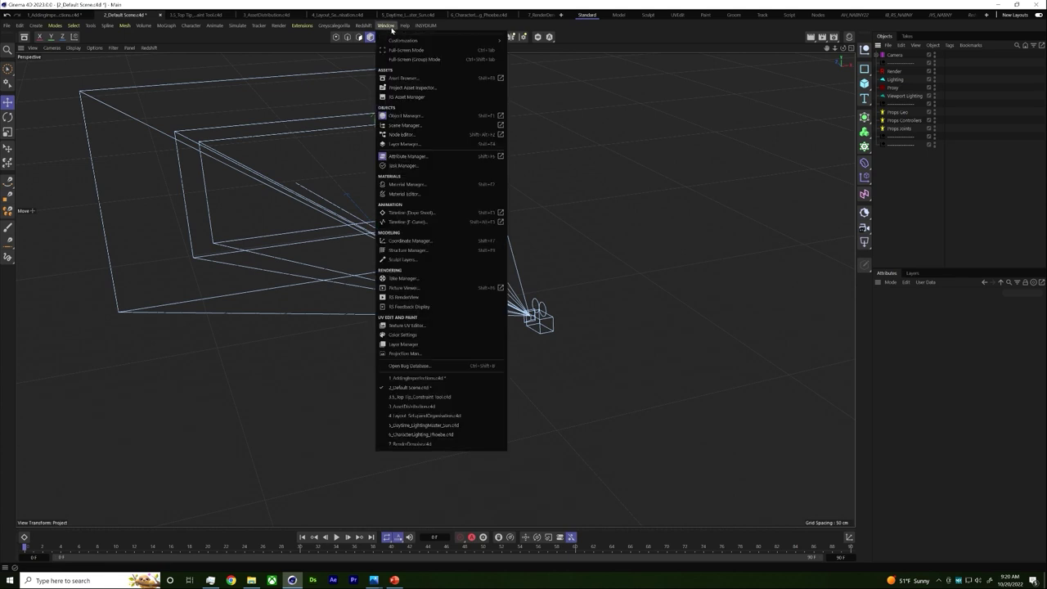
mouse_move(488, 45)
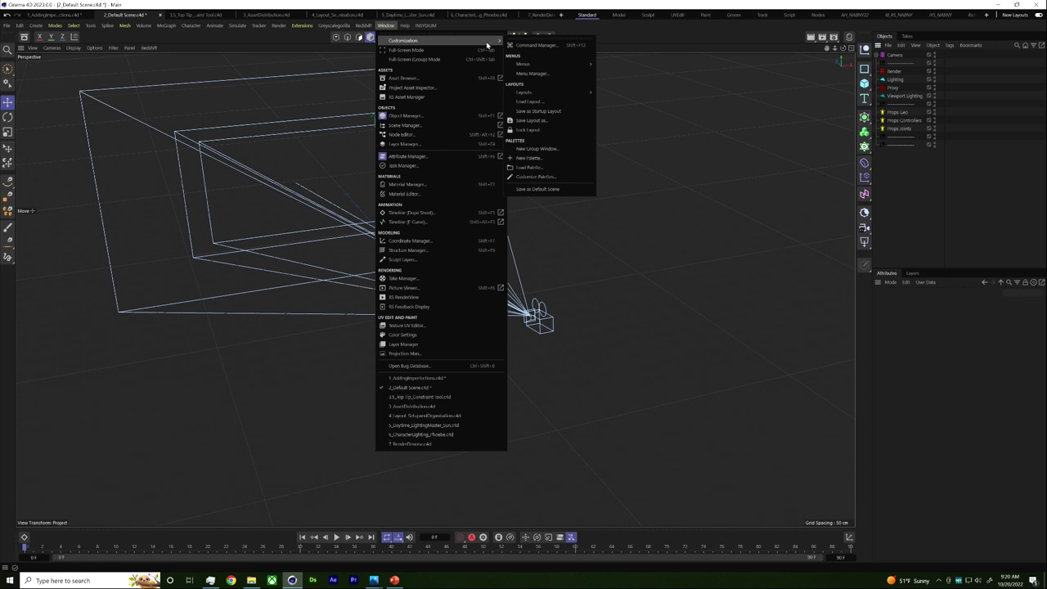
left_click(922, 74)
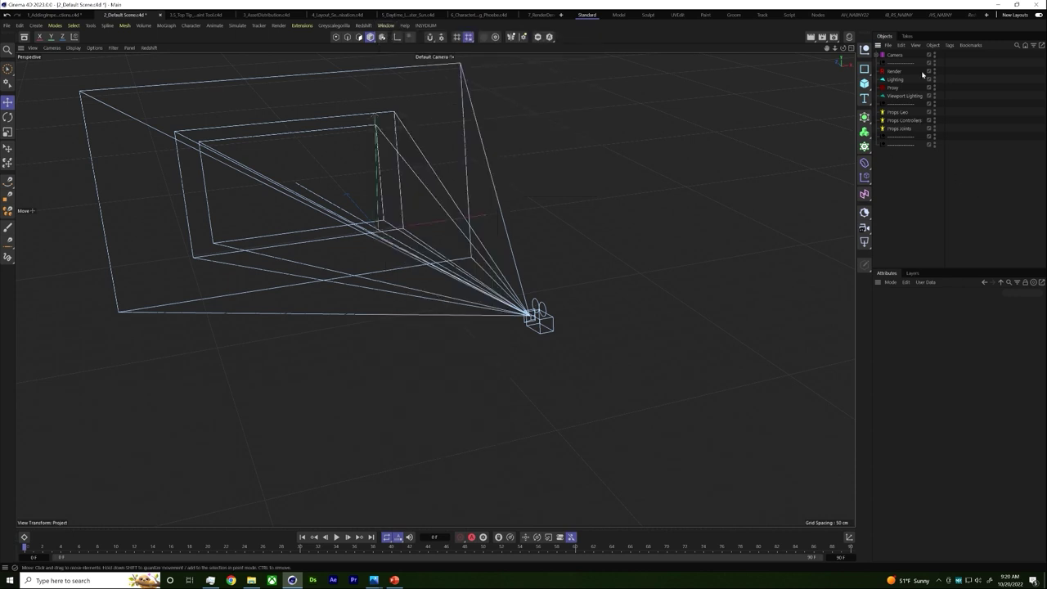
key("ctrl+a")
key("ctrl+shift+a")
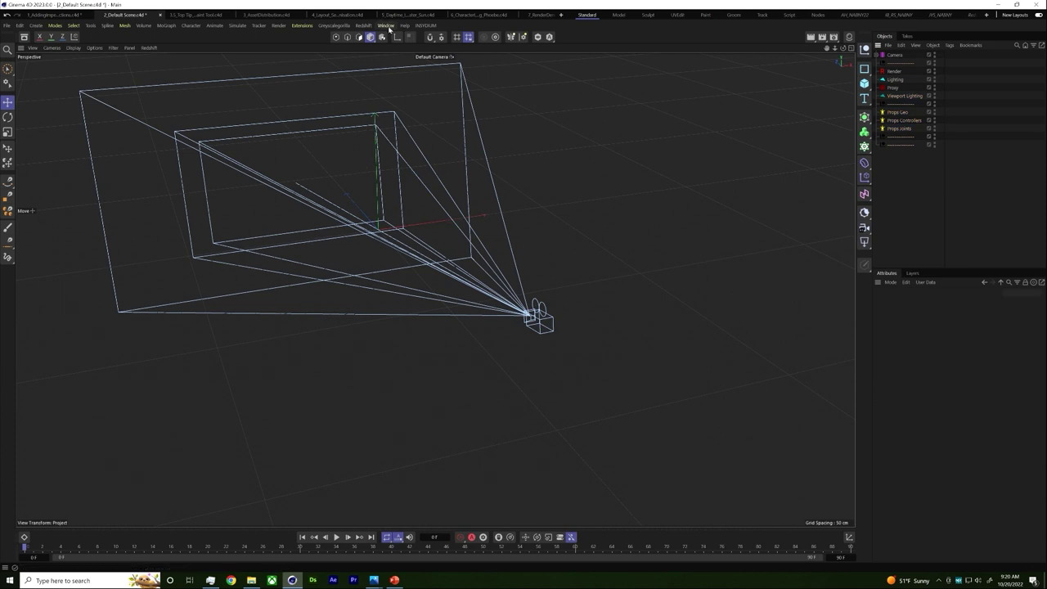
left_click(387, 26)
mouse_move(438, 42)
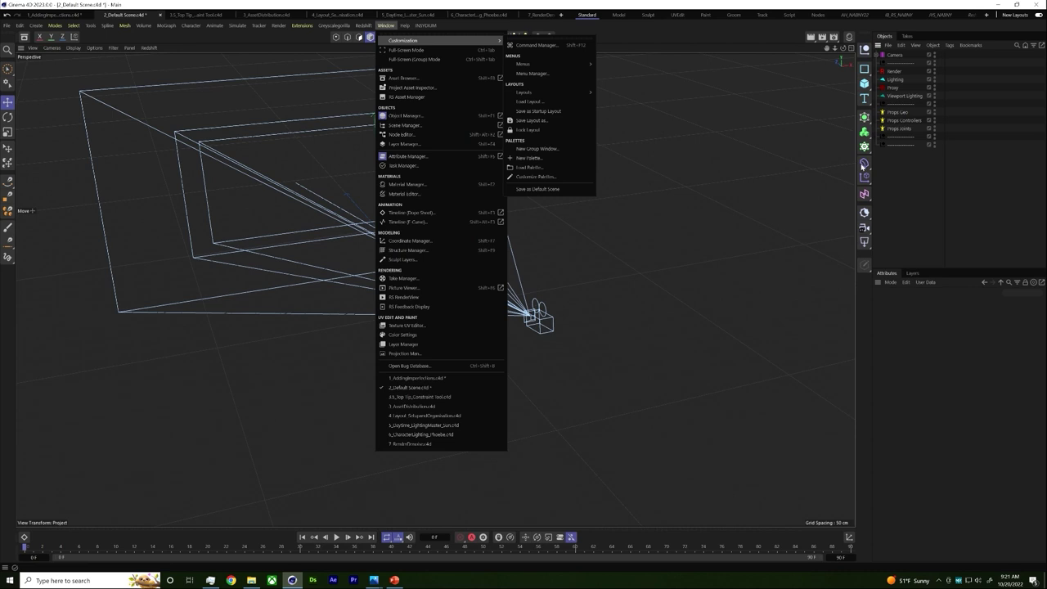
left_click(924, 196)
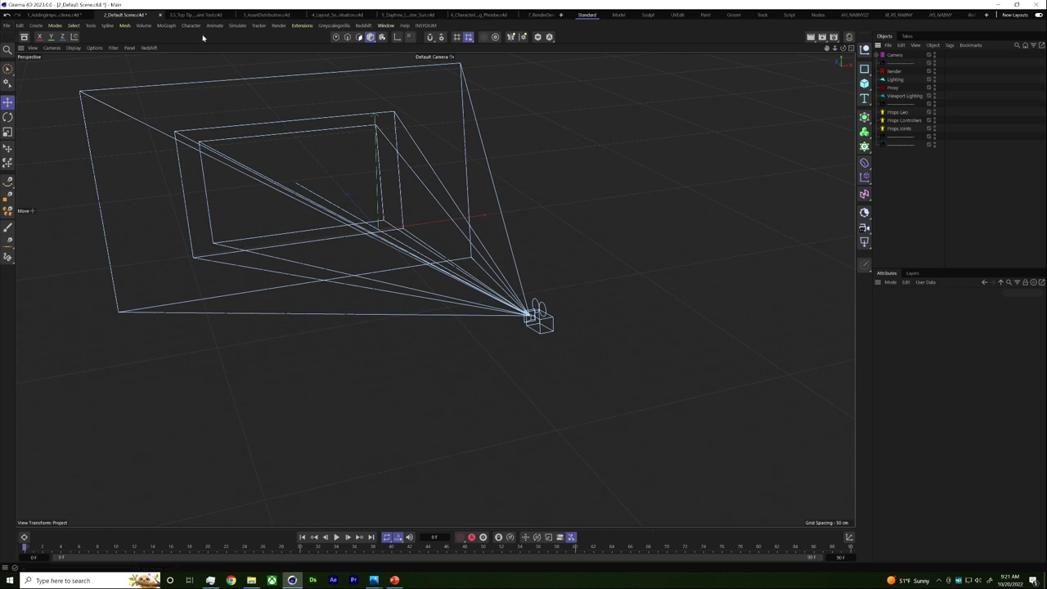
Bring up the 3_AssetDistribution project, framing its scattered tree, log, rock and bush props in perspective.
left_click(260, 15)
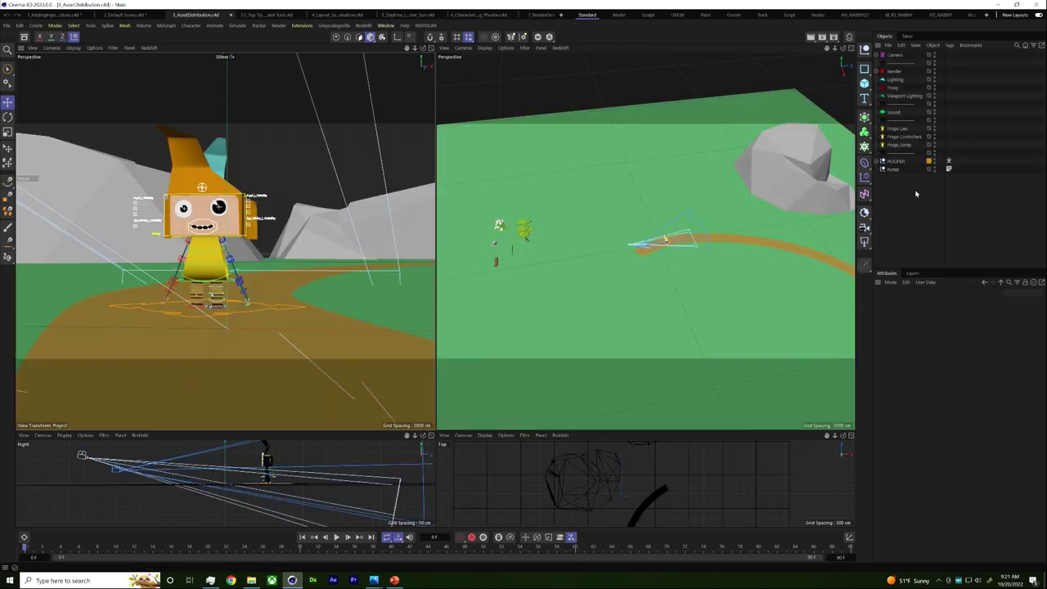
left_click_drag(619, 240, 709, 233, "alt")
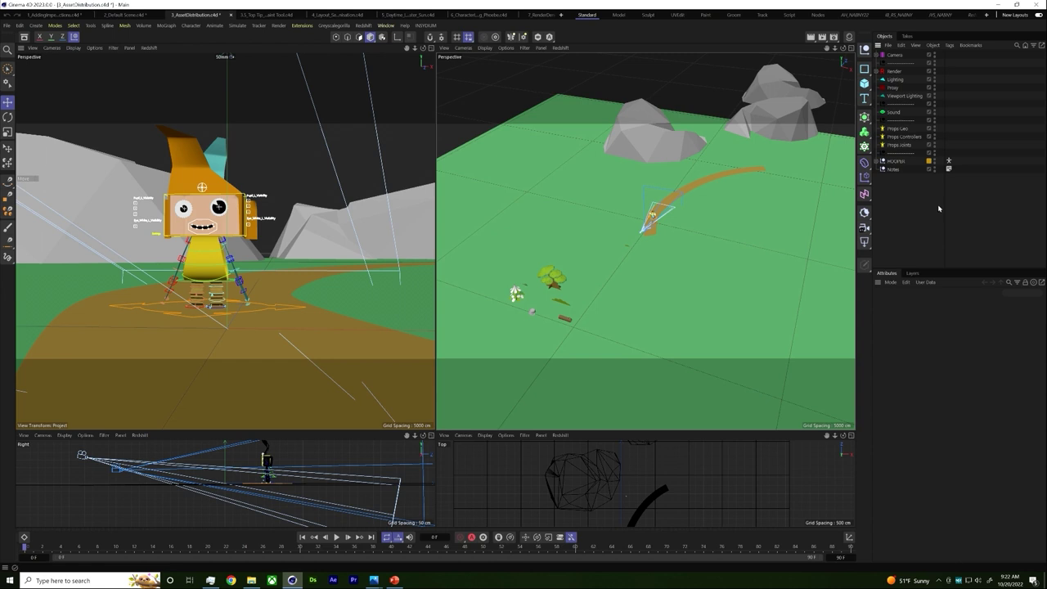
left_click_drag(818, 241, 640, 244, "alt")
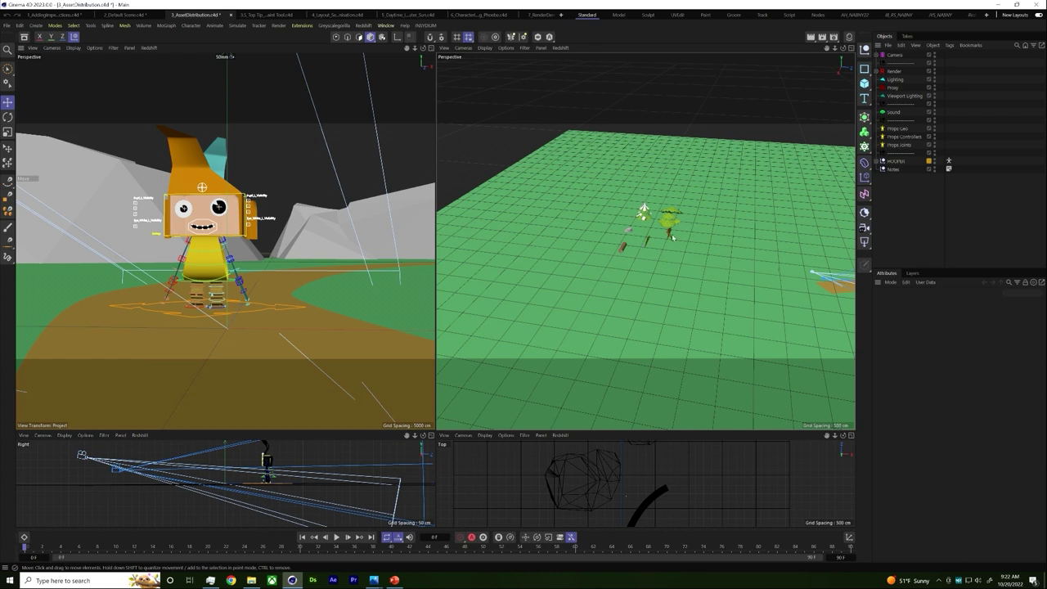
scroll(689, 228, "up", 6)
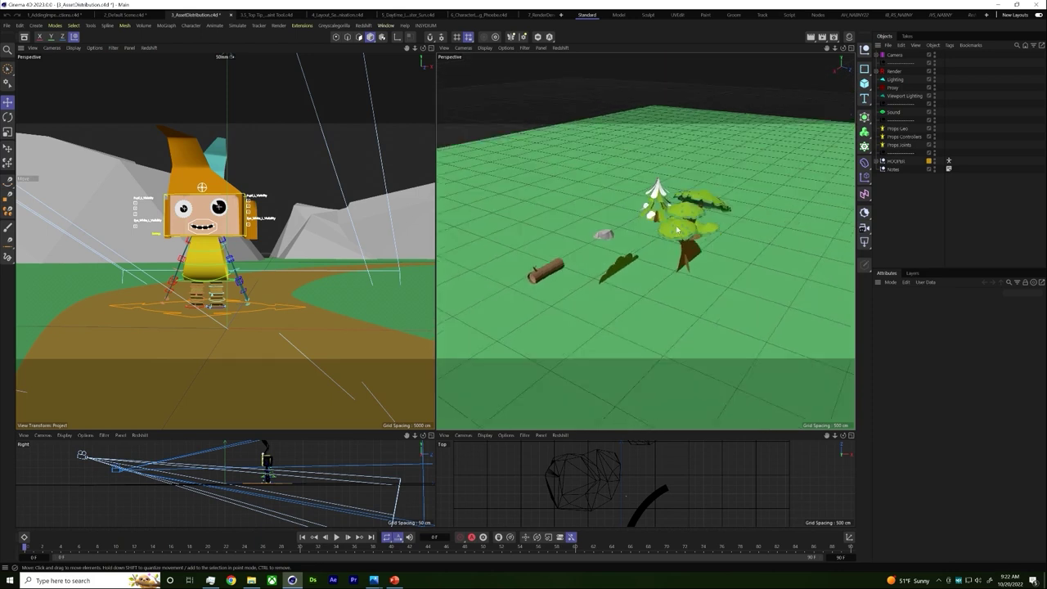
Hide the six Render group instances and move the Geo props away from the path.
left_click(882, 72)
left_click(913, 120)
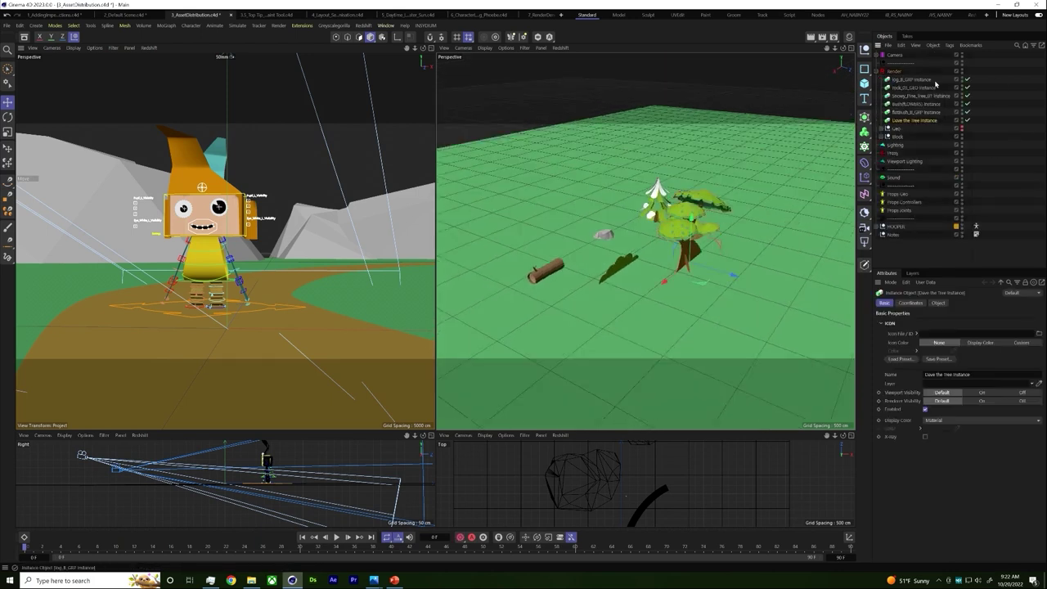
left_click(938, 79, "shift")
left_click_drag(962, 79, 962, 123, "ctrl")
left_click(961, 79)
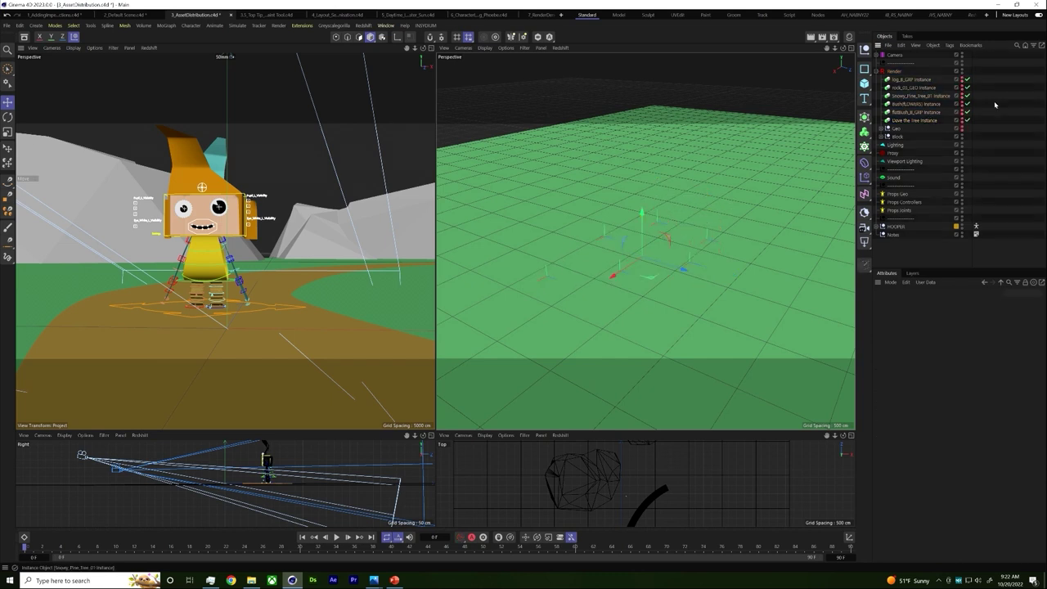
left_click(962, 129)
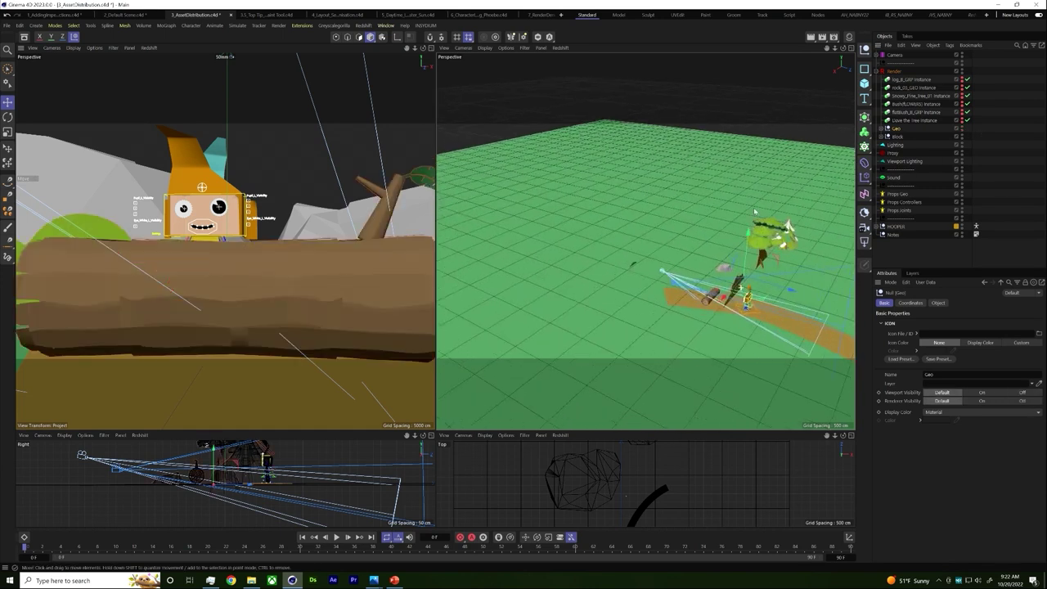
left_click_drag(754, 212, 631, 259)
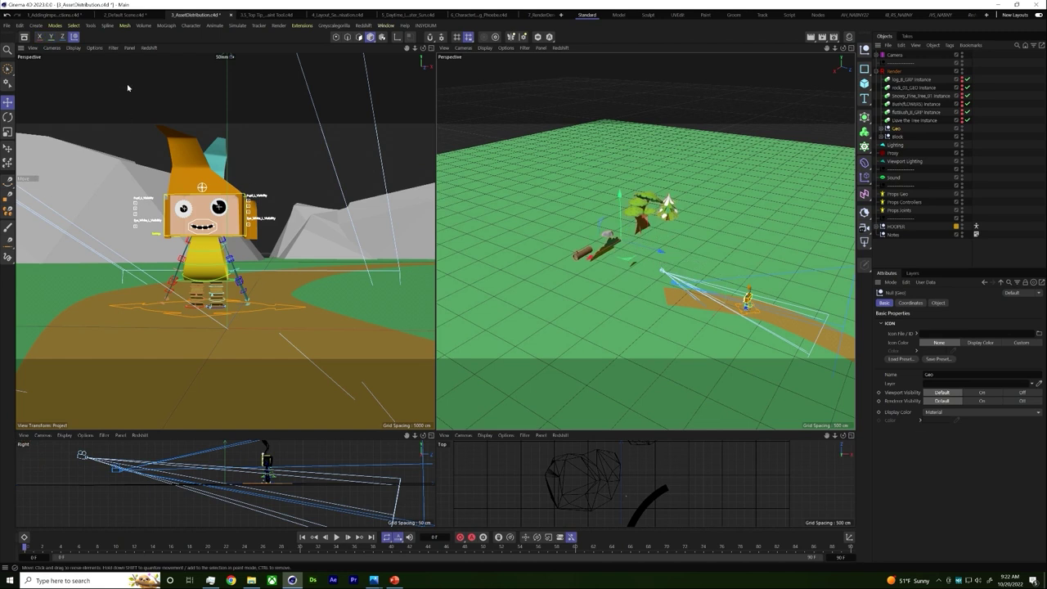
Browse the asset library's Presets category, then close the library.
left_click(24, 37)
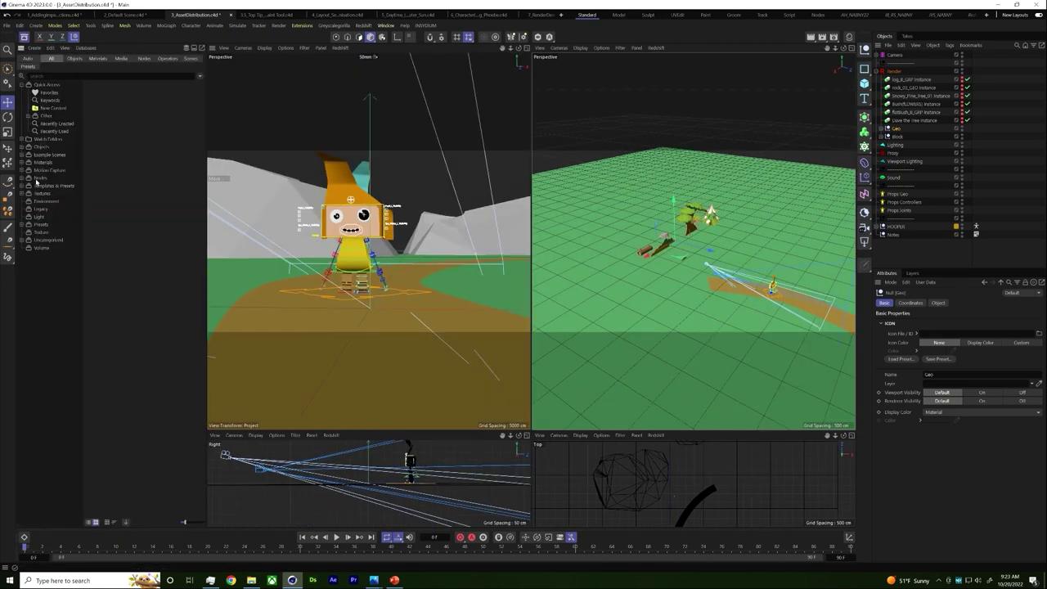
left_click(27, 226)
left_click(23, 226)
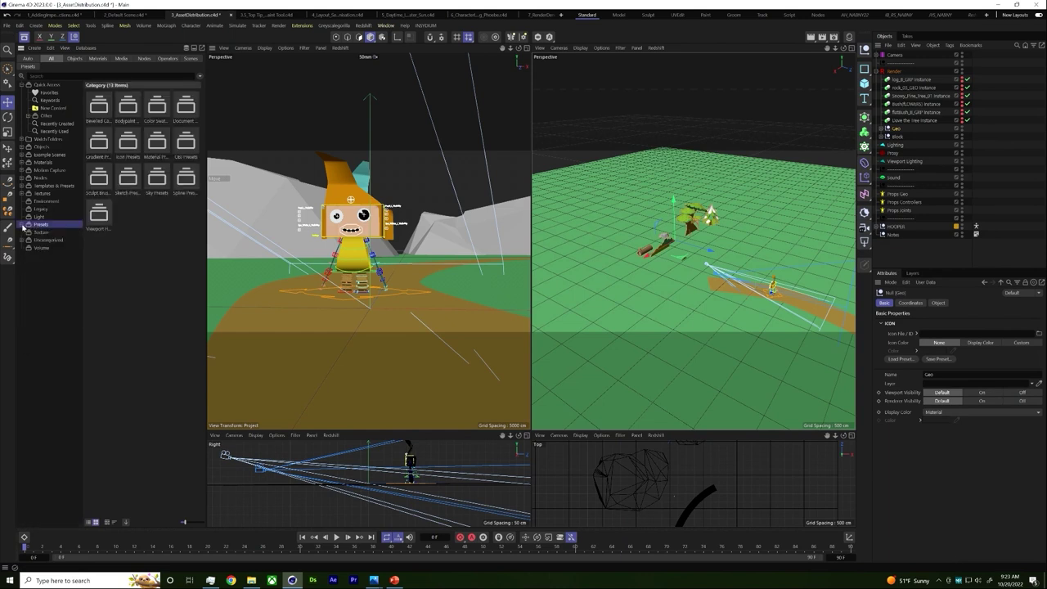
left_click(24, 38)
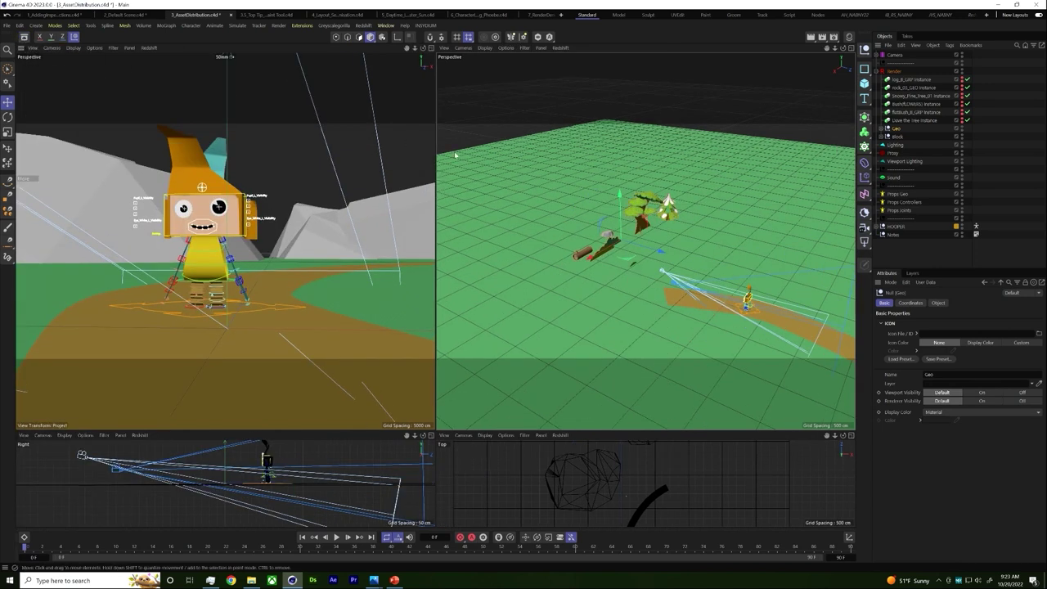
Expand the Geo group and duplicate the Snowy_Pine_Tree_01 null, undoing the extra copy.
left_click(700, 222)
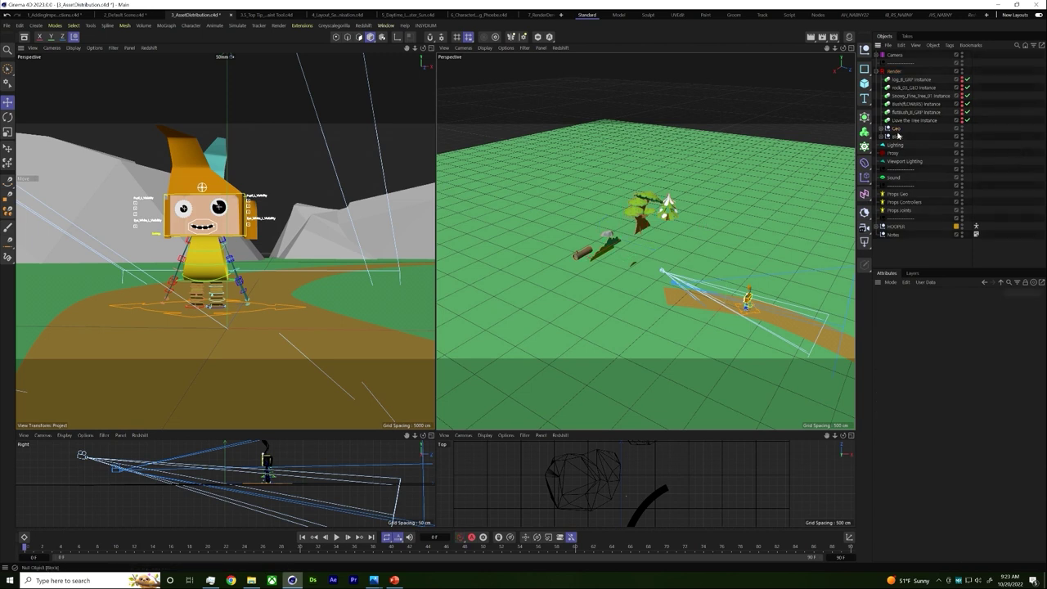
left_click(881, 130)
left_click(897, 138)
left_click(908, 145)
left_click_drag(683, 245, 743, 294, "ctrl")
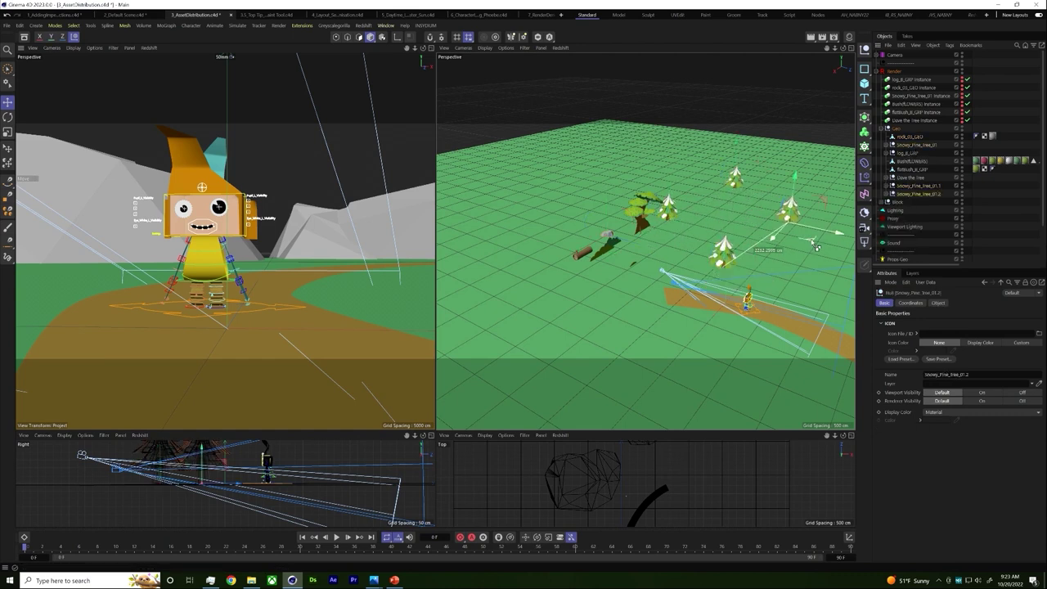
key("ctrl+z")
key("ctrl+z")
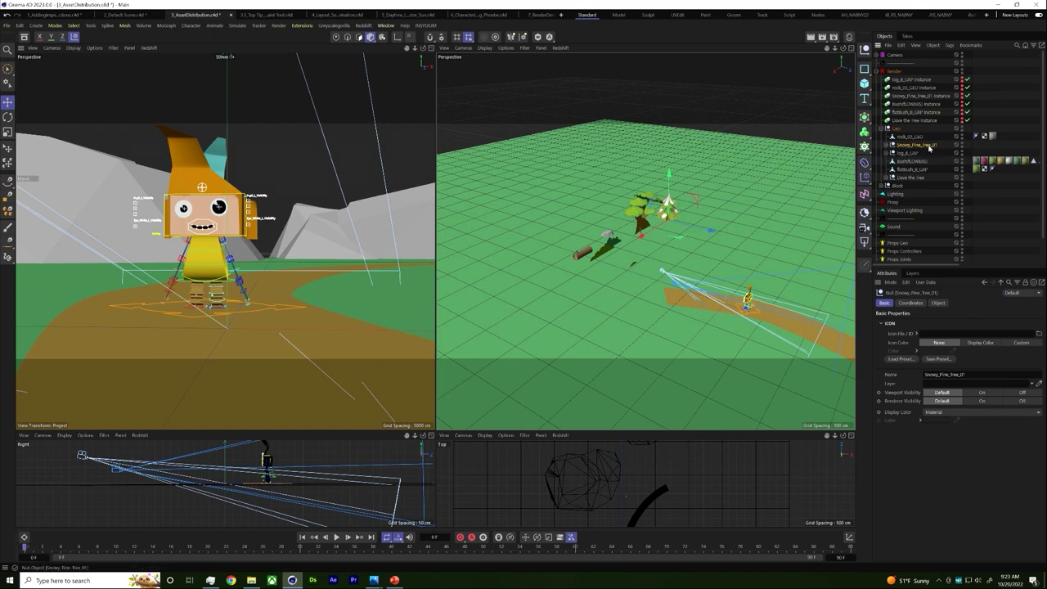
Create an instance of Snowy_Pine_Tree_01 and frame the original pine tree.
left_click(864, 116)
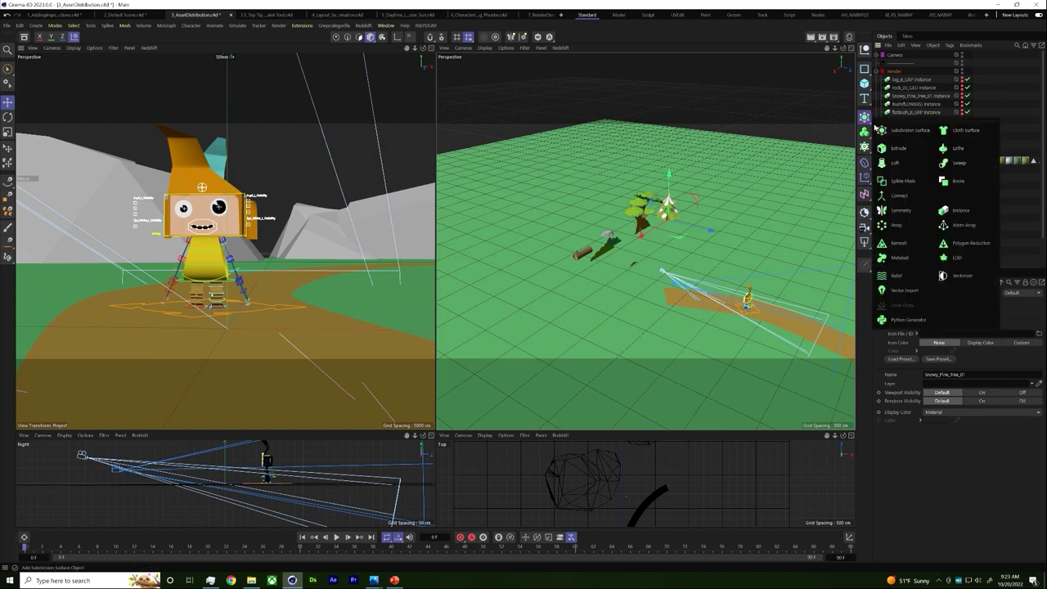
left_click(958, 213)
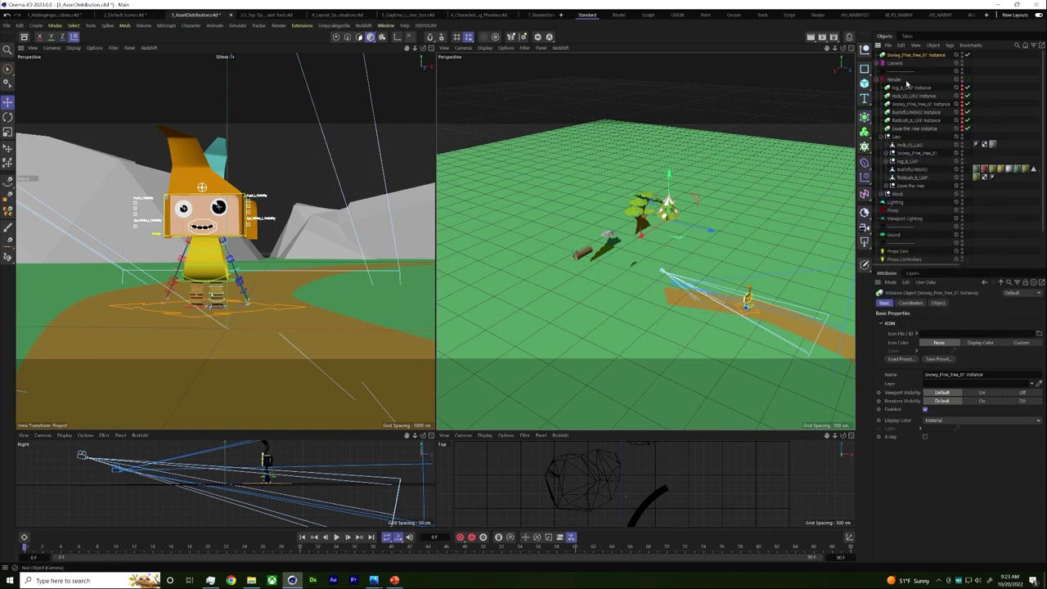
left_click(938, 303)
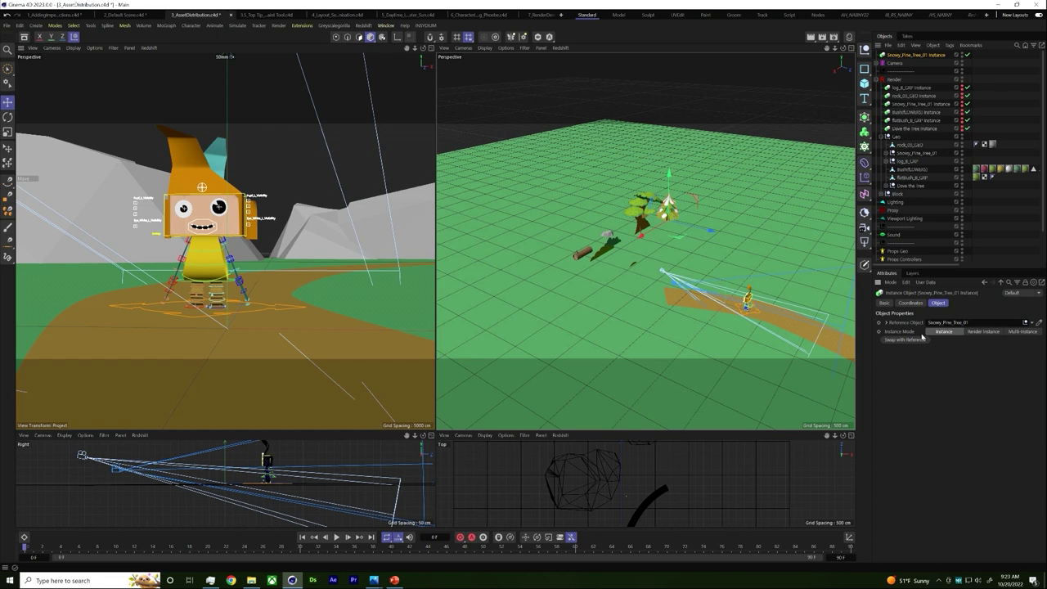
left_click(916, 153)
key("o")
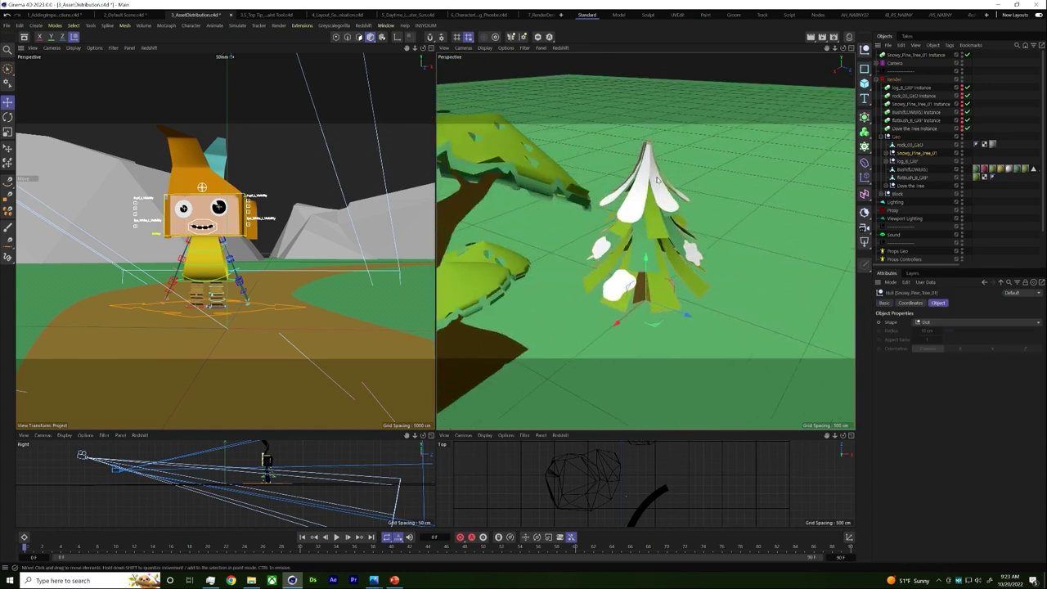
Ctrl-drag the Snowy_Pine_Tree_01 Instance to place a copy behind the original tree.
left_click_drag(657, 180, 734, 200)
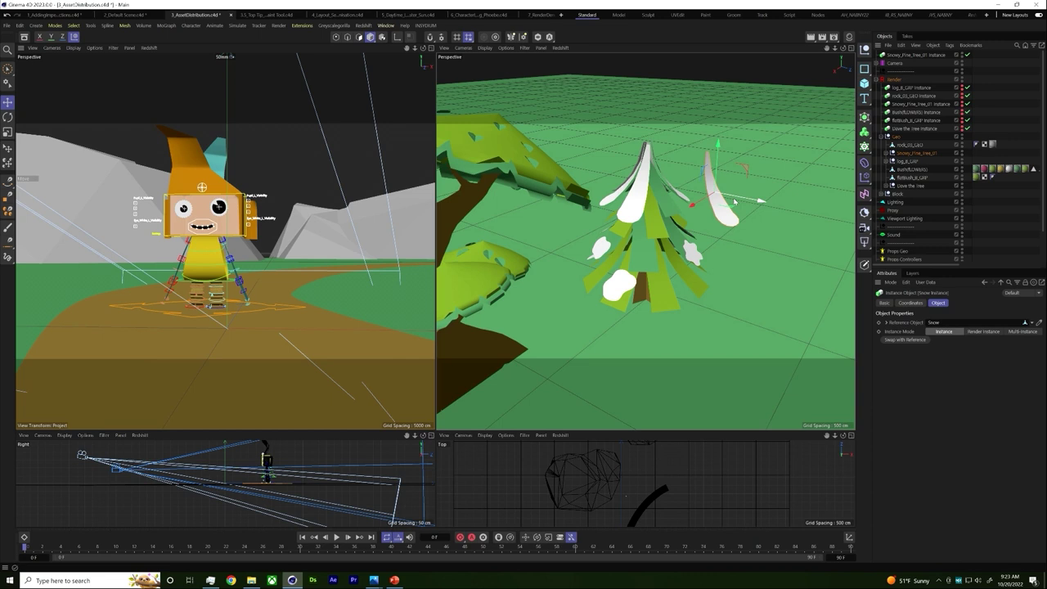
key("ctrl+z")
left_click(929, 152)
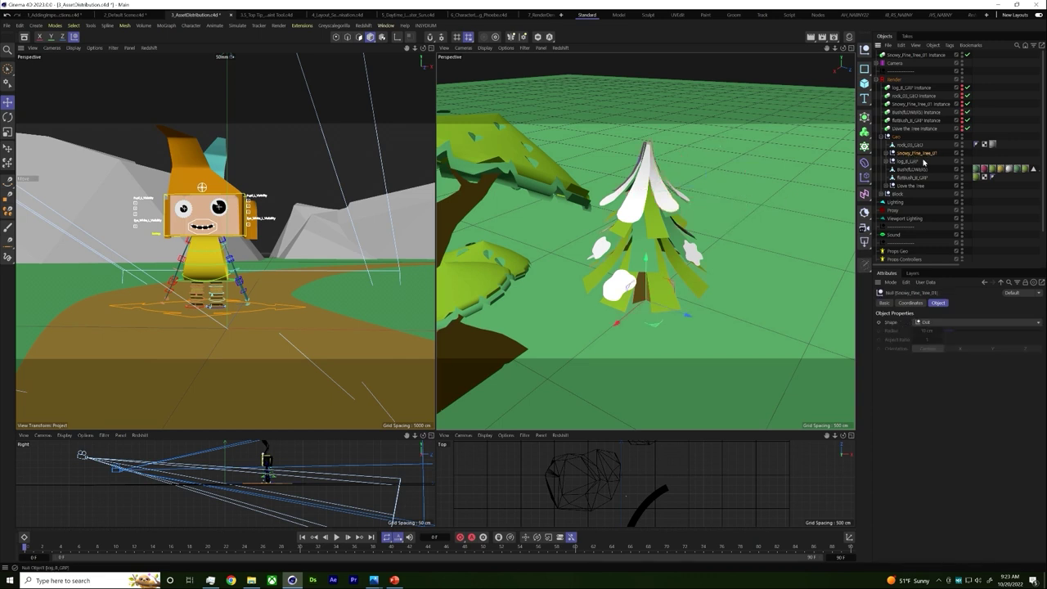
left_click(649, 293)
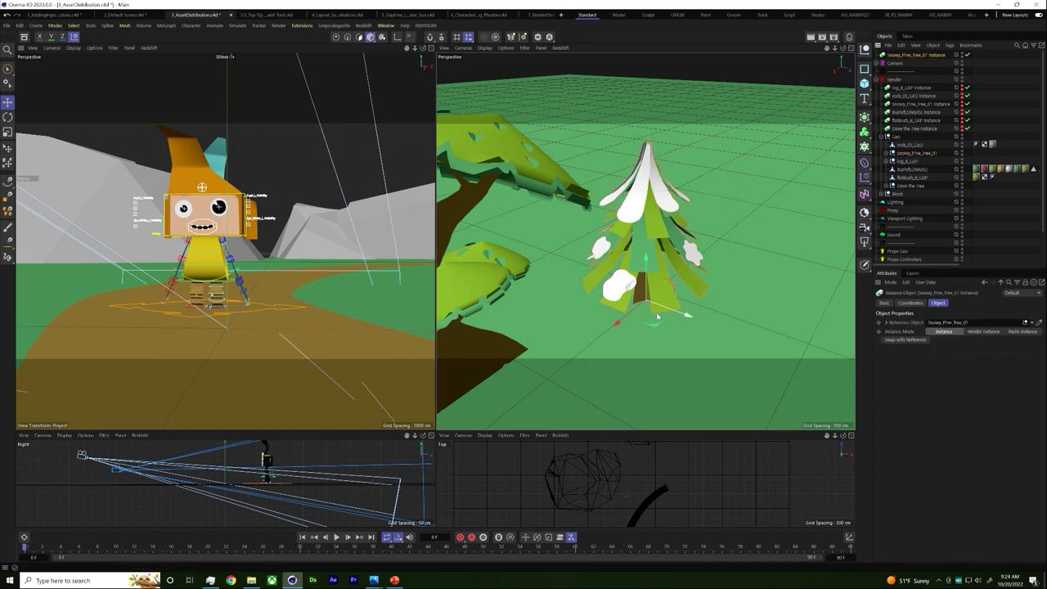
left_click_drag(649, 292, 720, 237, "ctrl")
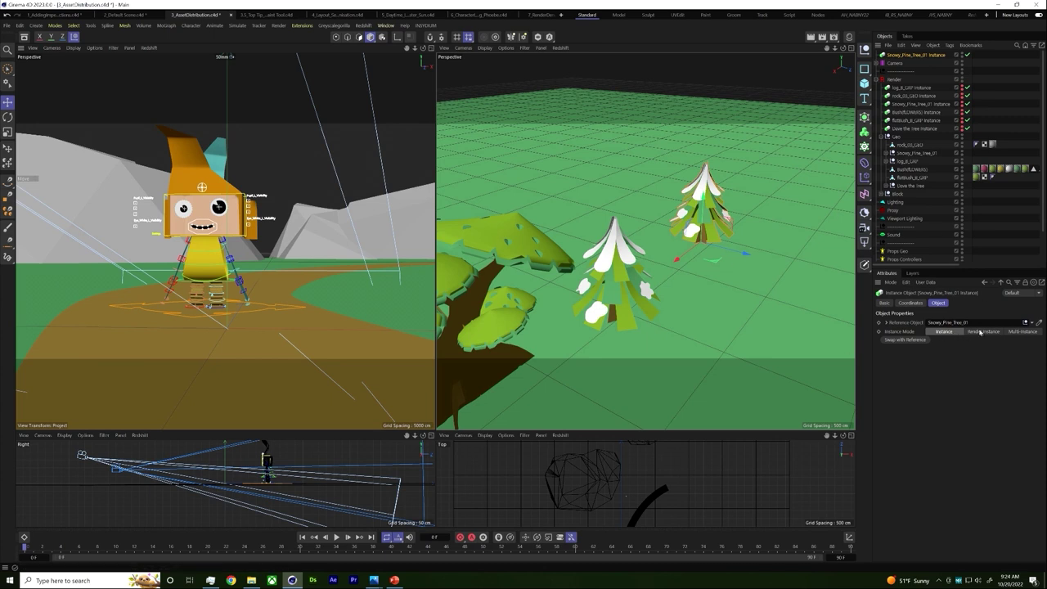
Set the pine instance to Render Instance, delete it, and frame the trees, rock, log and bush.
left_click(983, 333)
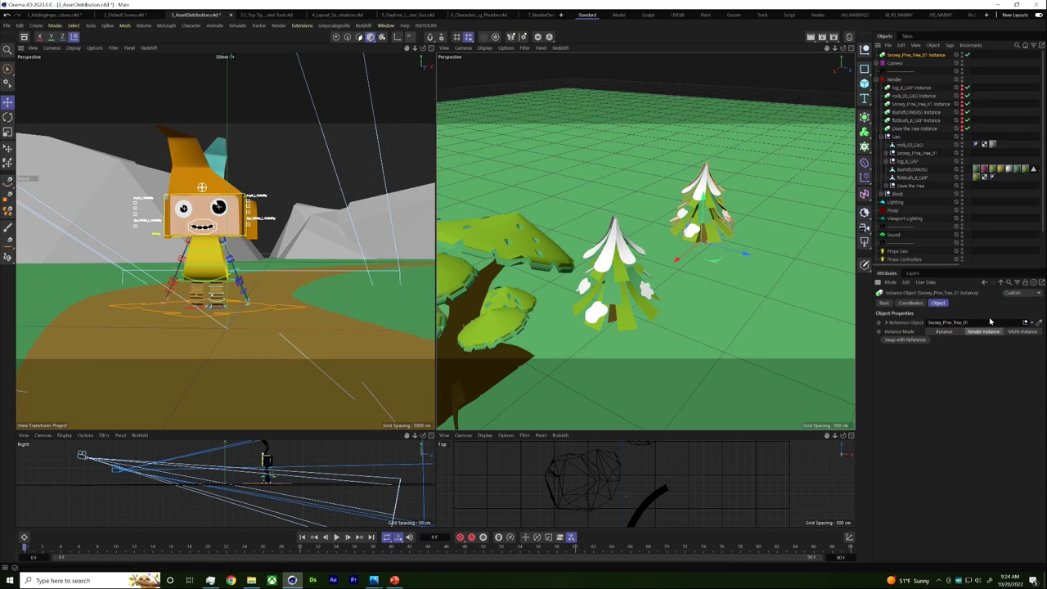
scroll(755, 224, "down", 5)
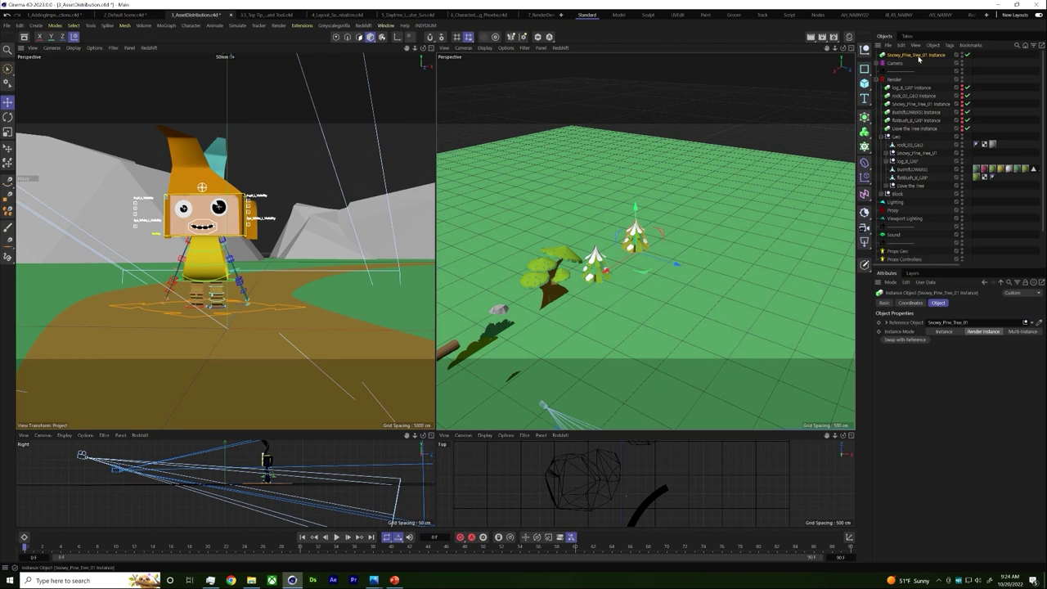
key("Delete")
left_click(960, 129)
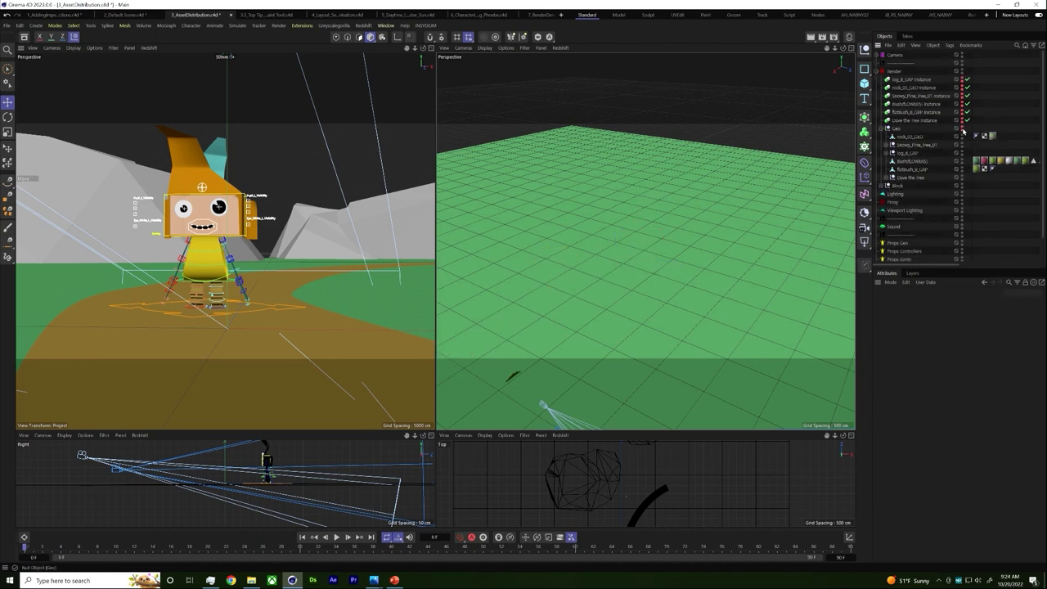
left_click(960, 124)
left_click_drag(622, 233, 671, 218, "alt")
key("h")
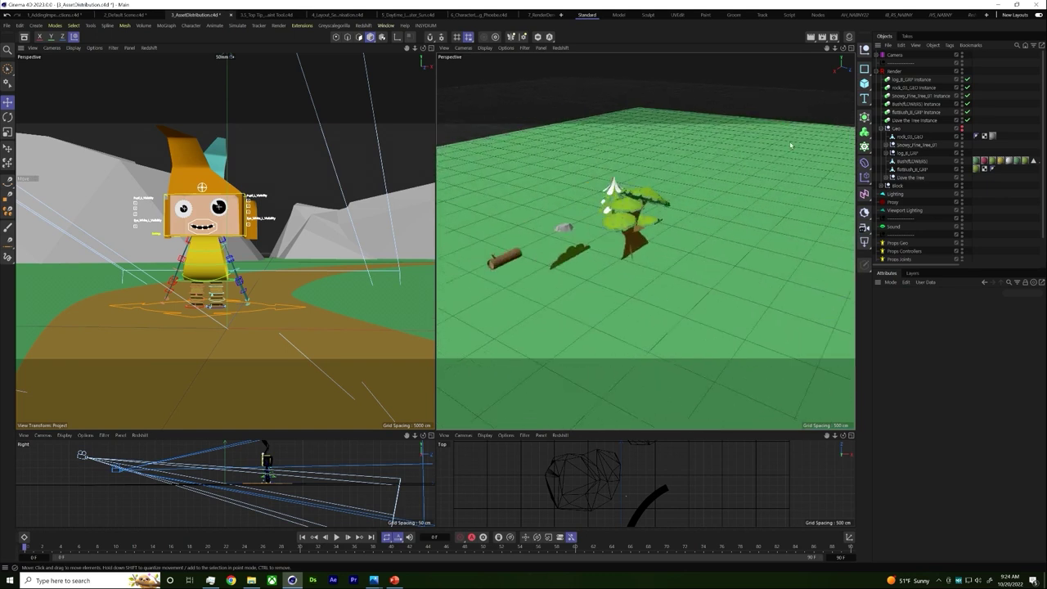
Switch the Render group's instances to Render Instance mode, undoing a stray pine copy.
left_click(901, 121, "shift")
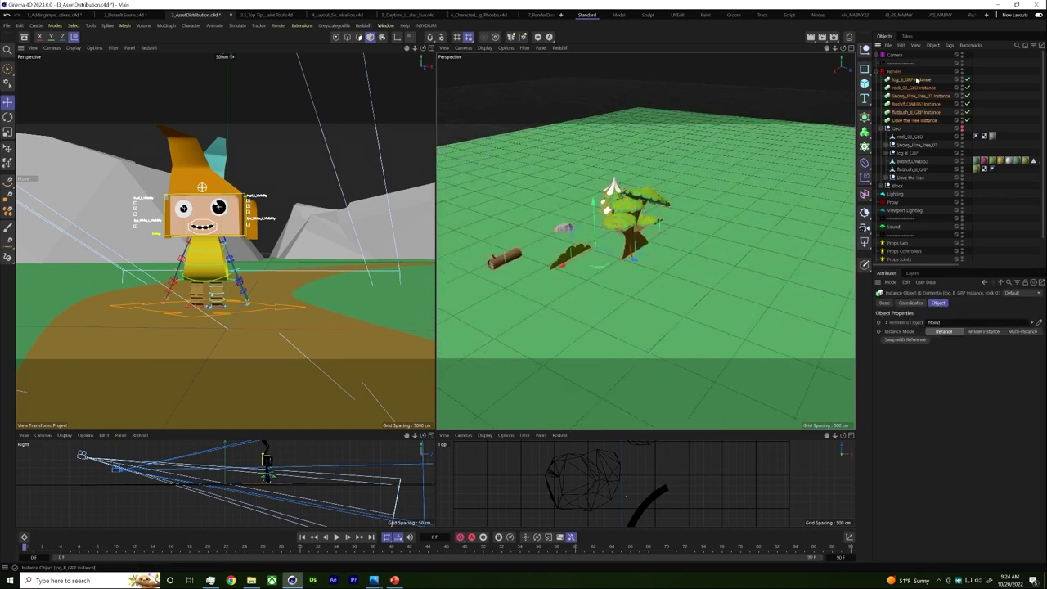
left_click(984, 331)
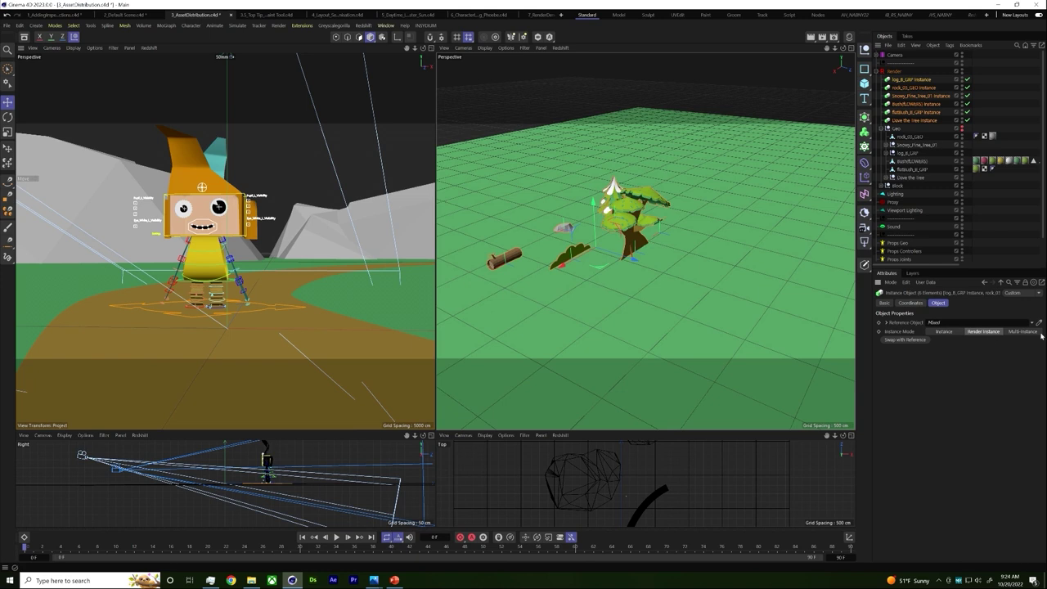
left_click(644, 269)
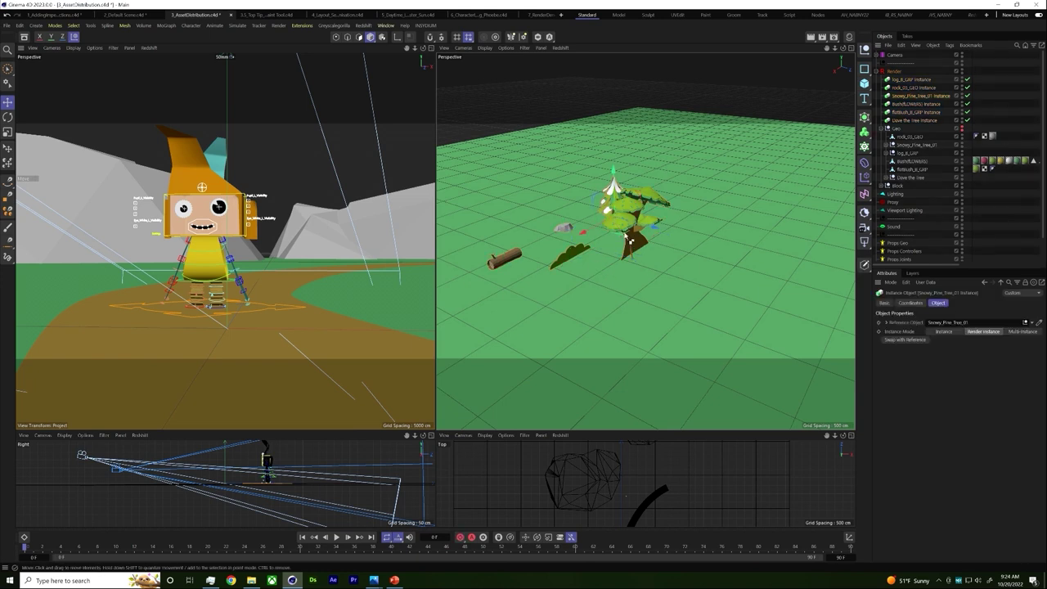
left_click_drag(622, 201, 815, 252, "ctrl")
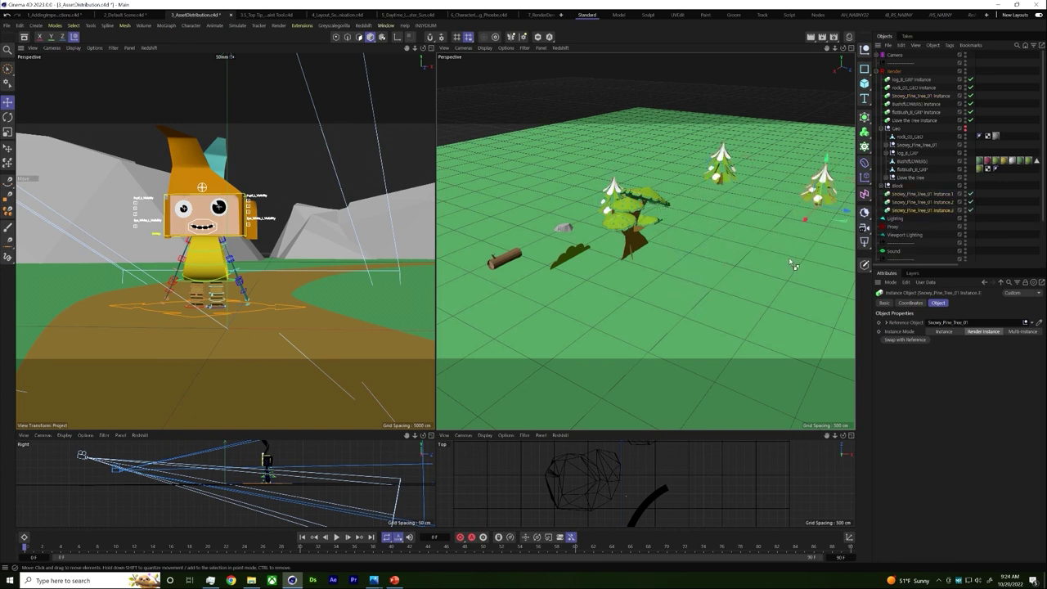
key("ctrl+z")
key("ctrl+z")
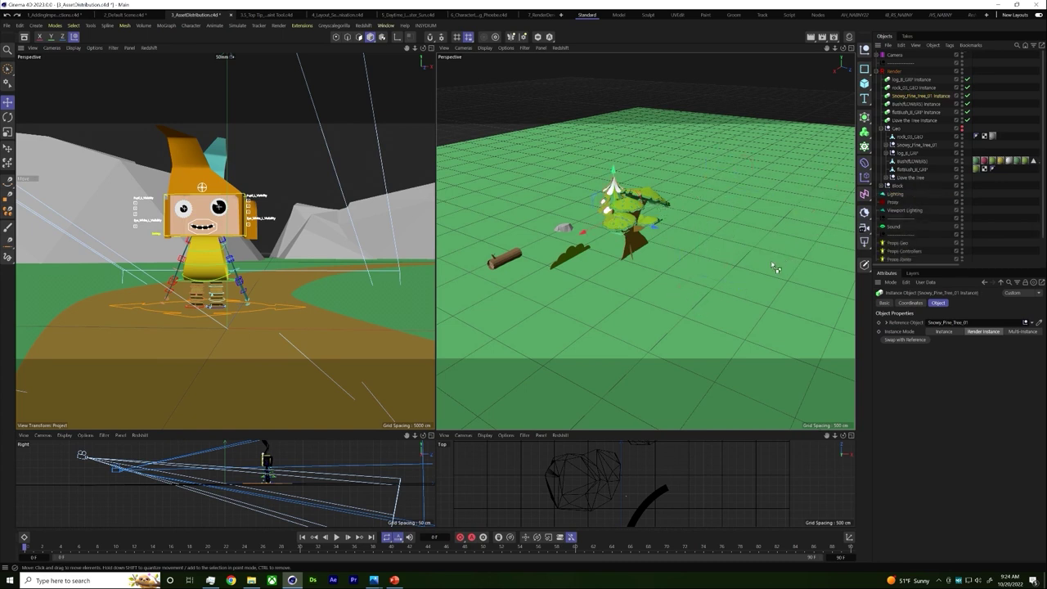
Remove the extra pine copy and collapse the Geo group, orbiting toward the rocks and path.
left_click(930, 121)
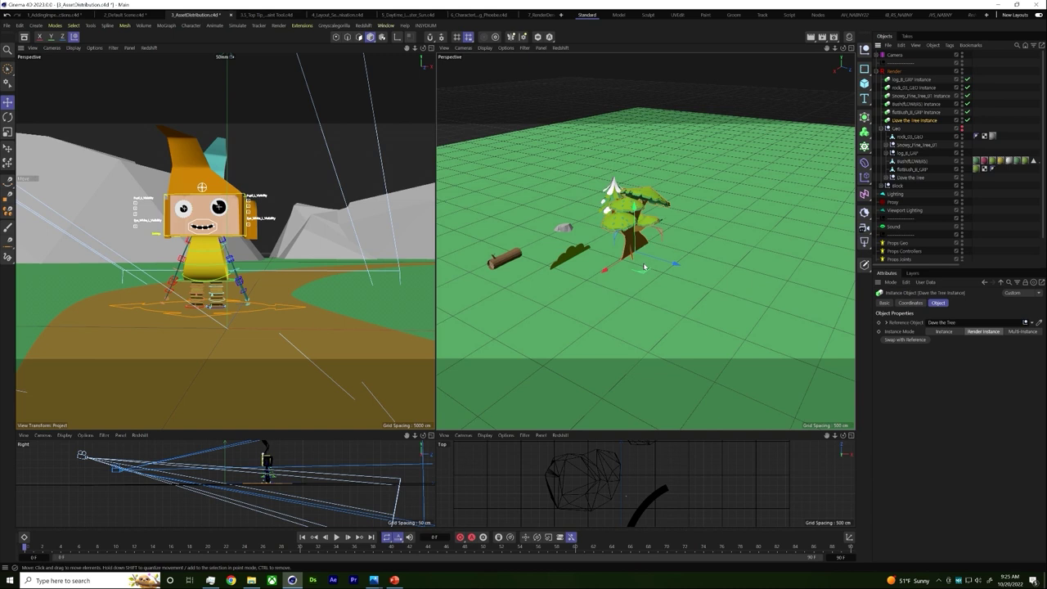
left_click_drag(644, 267, 667, 259, "alt")
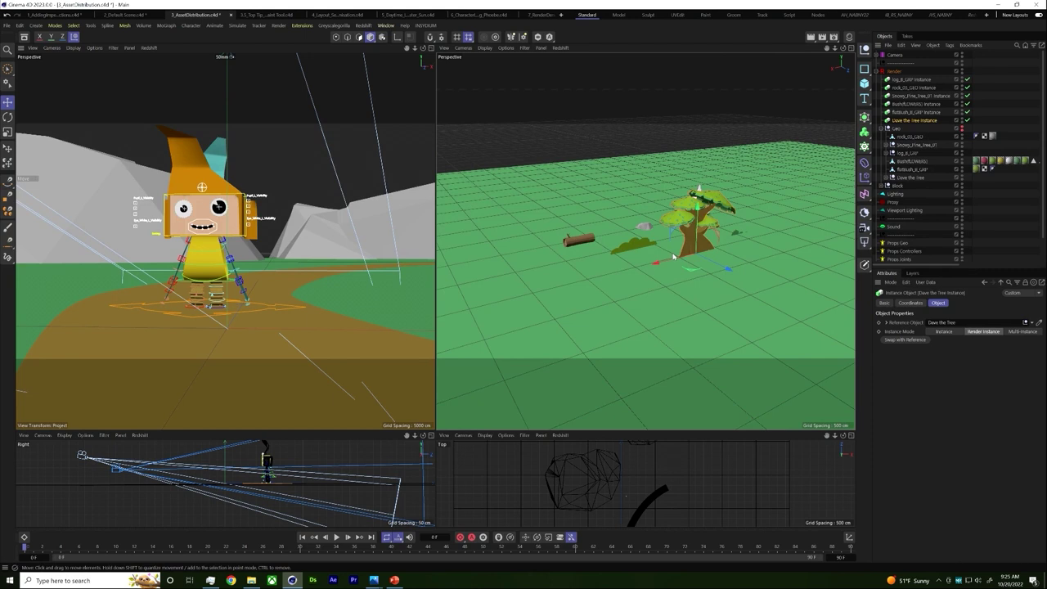
left_click(882, 129)
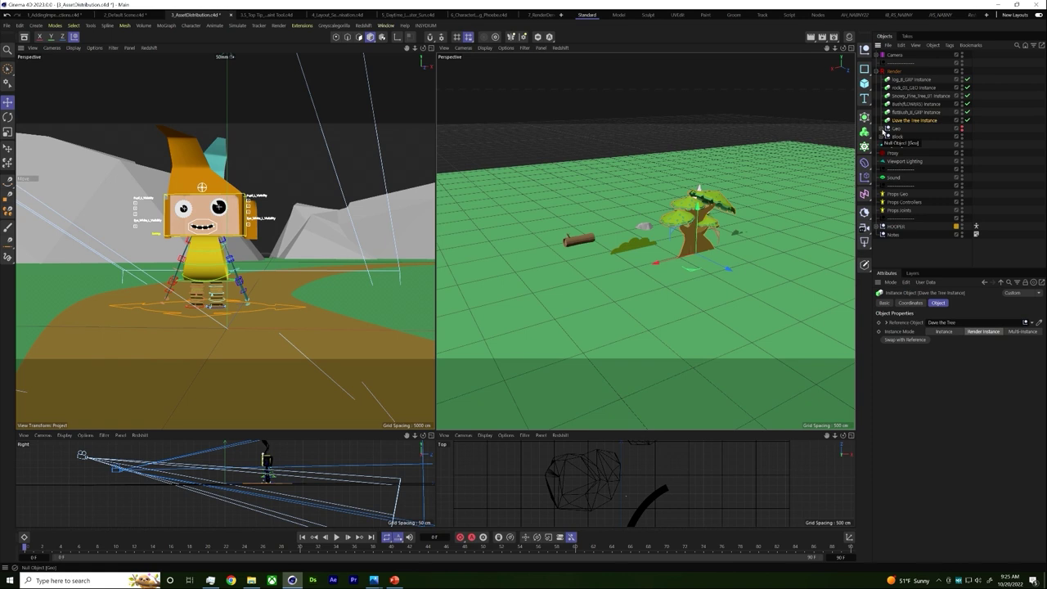
left_click_drag(703, 246, 754, 267, "alt")
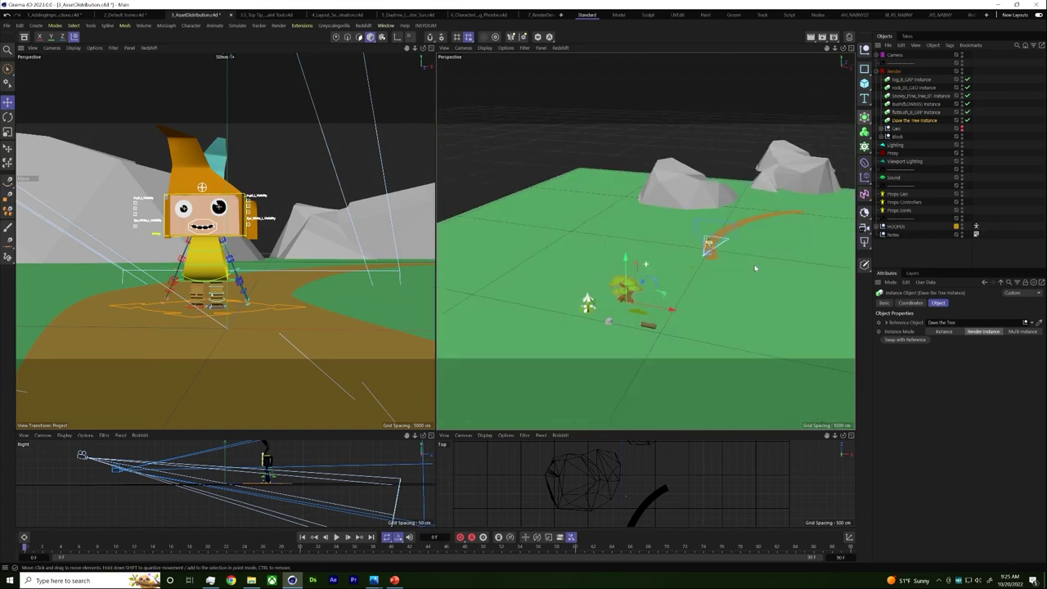
Frame the orange Sweep, copy its Spline to the scene's top level and shift it along X.
left_click(750, 229)
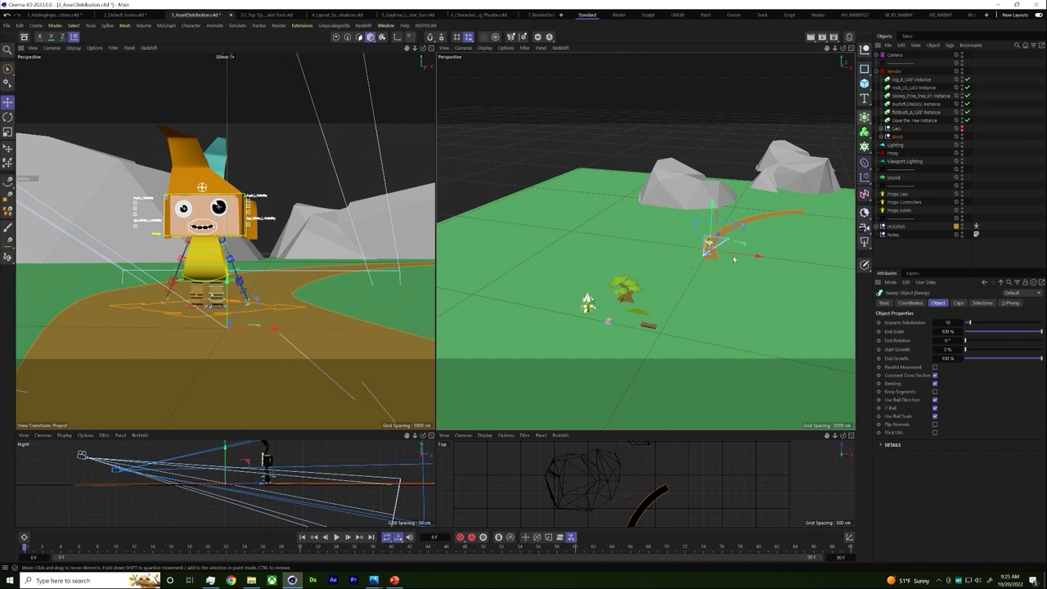
key("o")
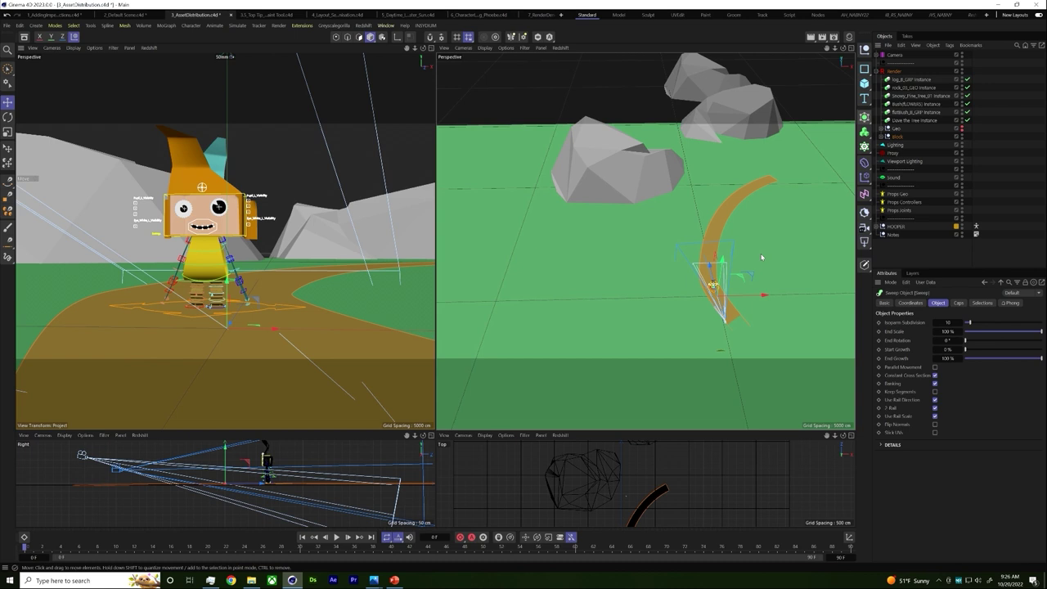
middle_click_drag(765, 228, 729, 226, "alt")
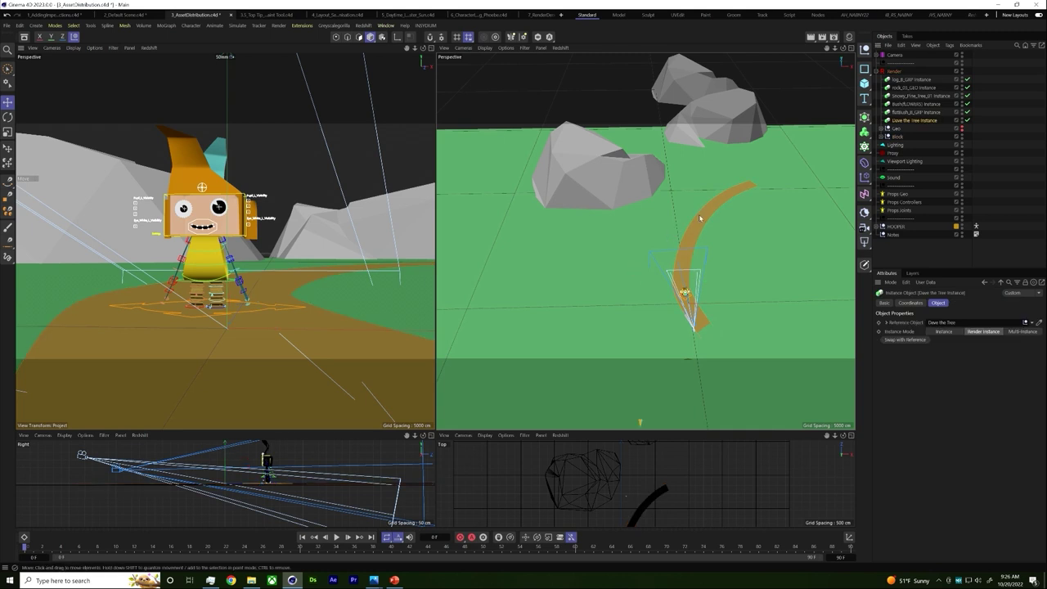
left_click(882, 137)
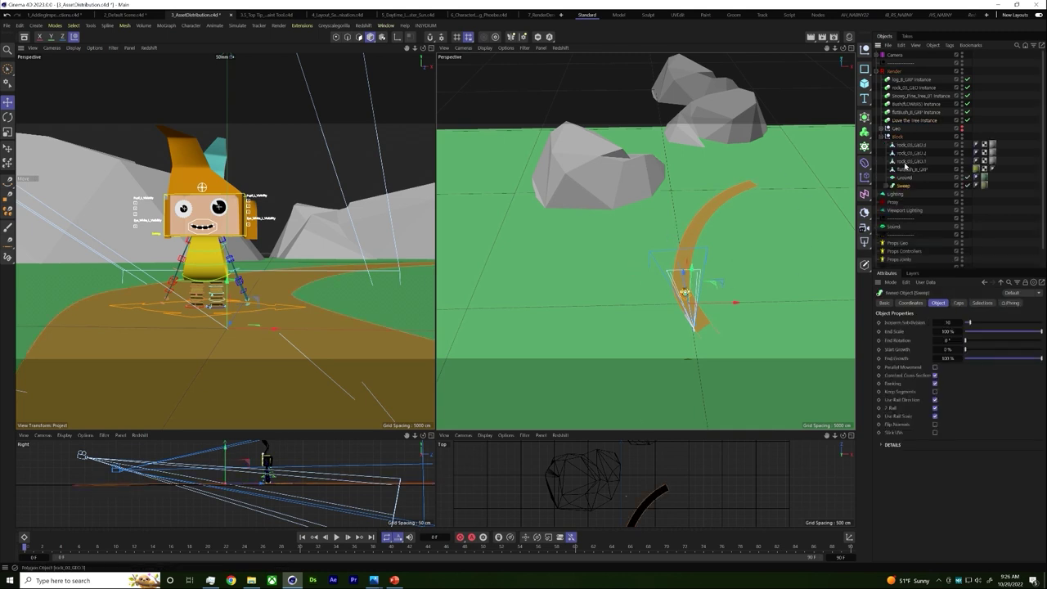
left_click(889, 186)
left_click(908, 202)
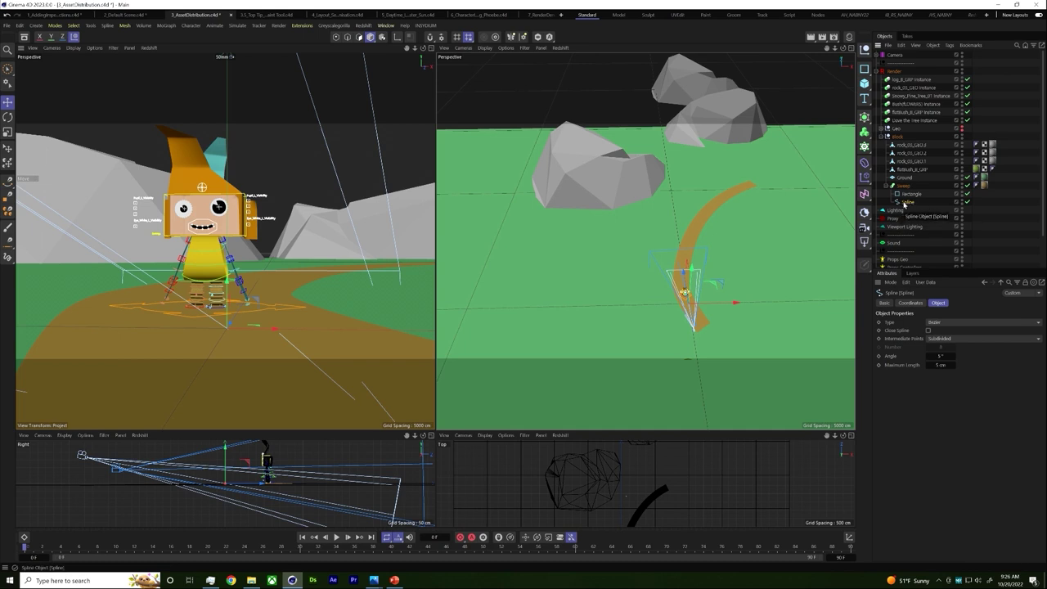
key("ctrl+v")
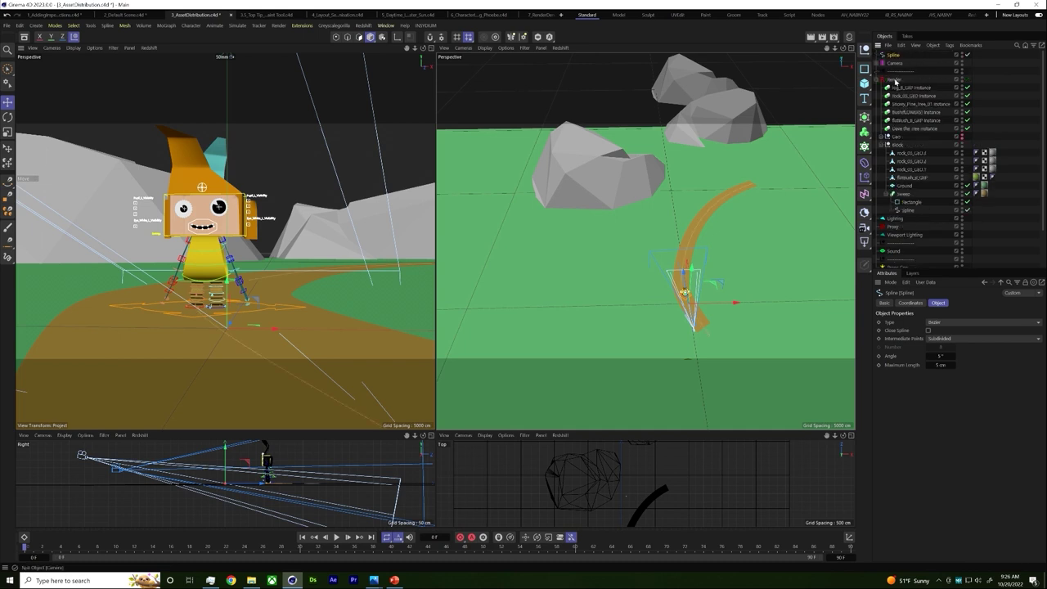
left_click(610, 350)
left_click_drag(723, 303, 703, 304)
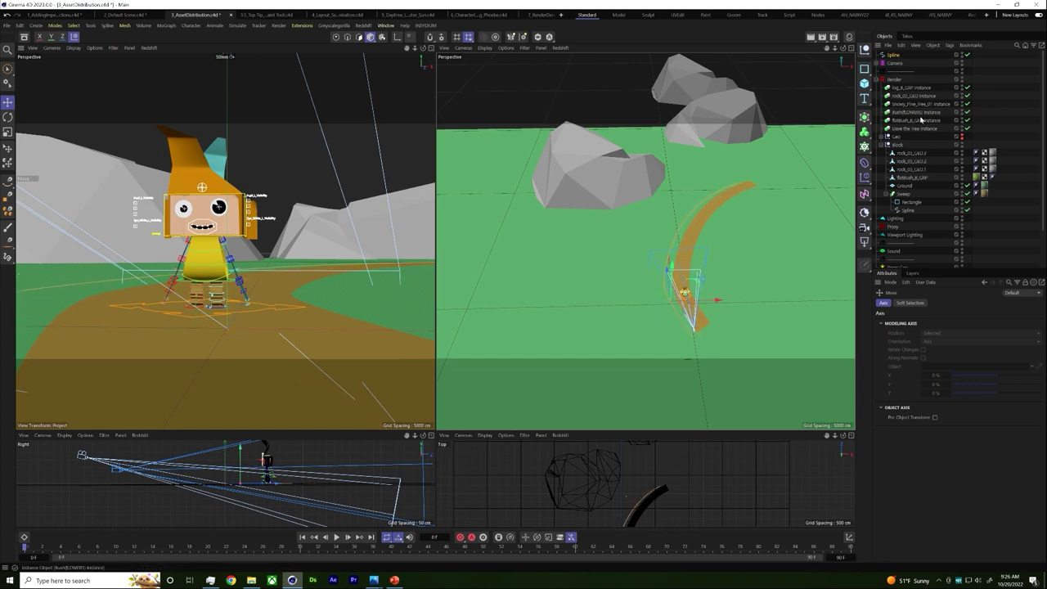
left_click_drag(865, 118, 886, 105)
Add a Cloner in Object mode that distributes the pine instance along the copied Spline.
left_click(864, 145)
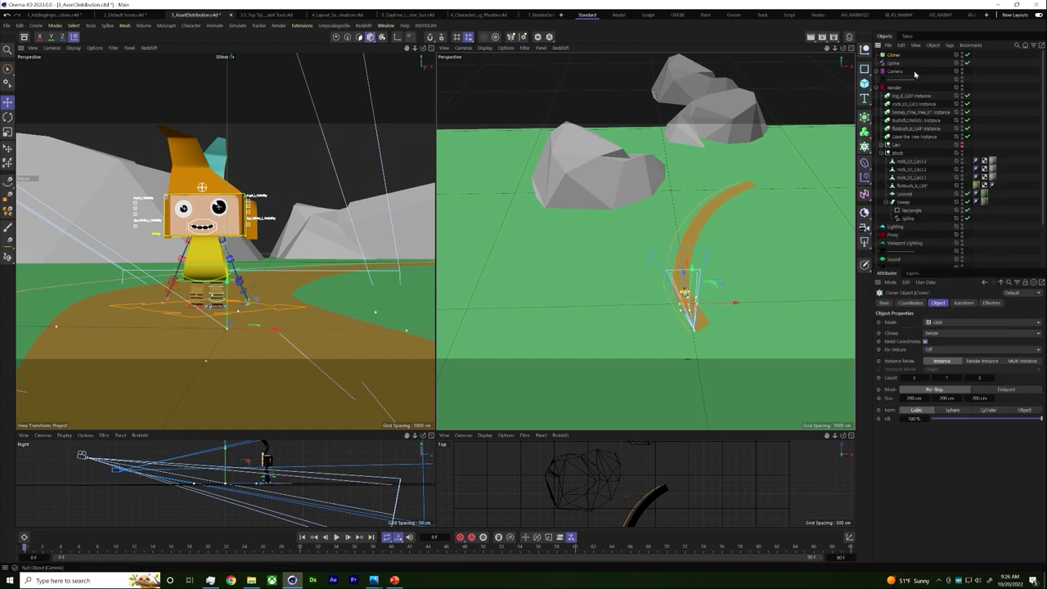
left_click(940, 322)
left_click(939, 331)
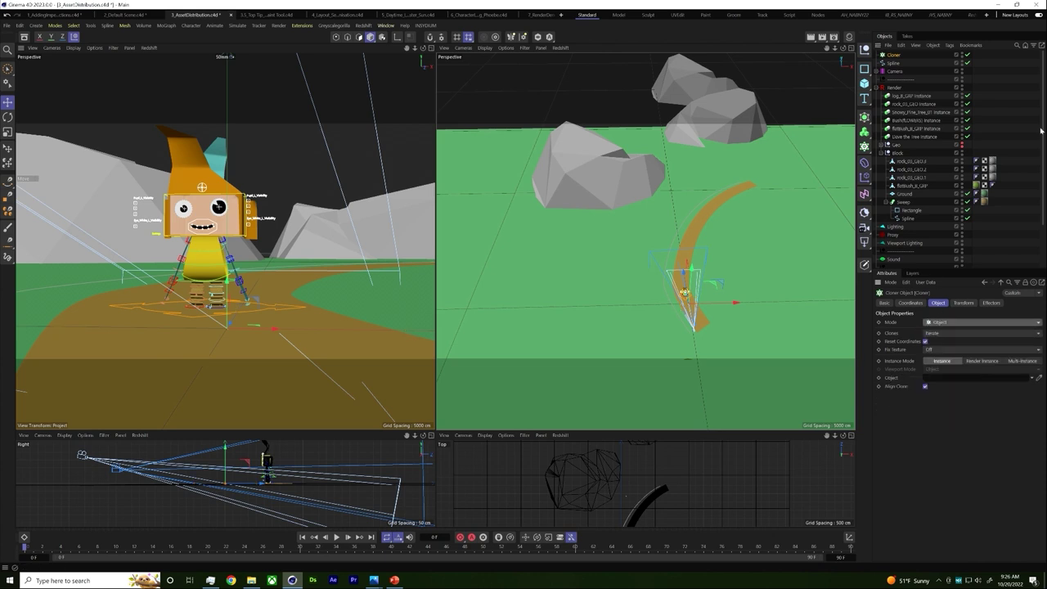
left_click_drag(894, 66, 958, 383)
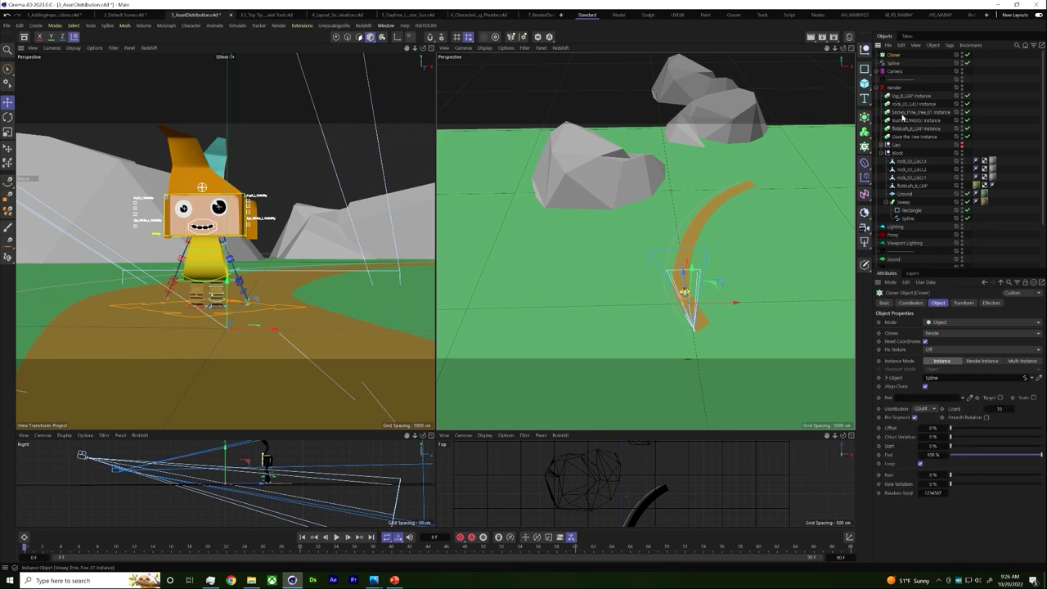
left_click_drag(906, 115, 900, 55)
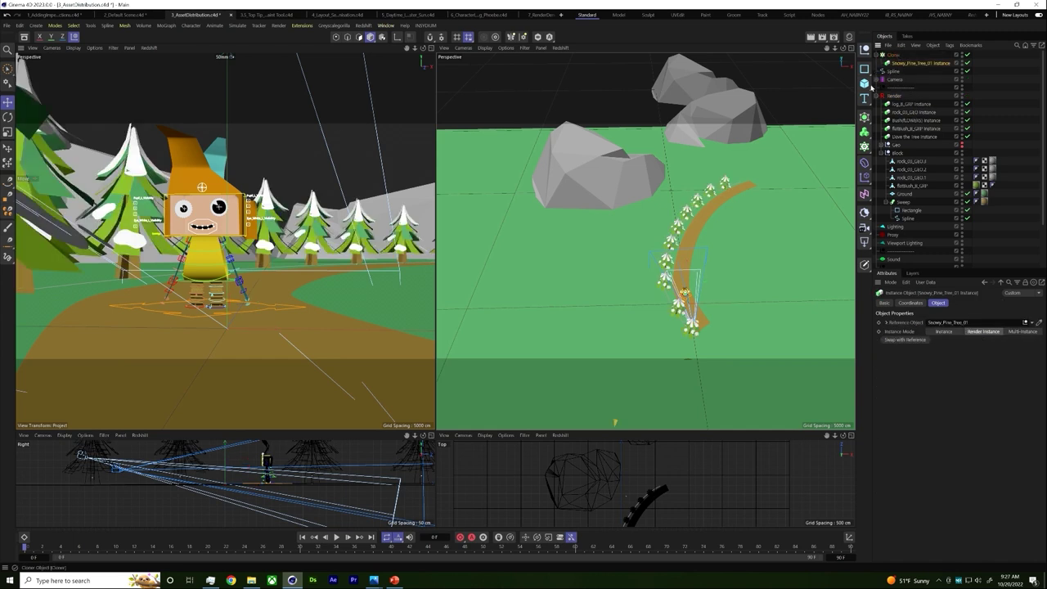
Set the tree Cloner's Instance Mode to Render Instance.
mouse_move(687, 328)
left_mouse_down("alt")
mouse_move(690, 237)
mouse_move(697, 287)
left_mouse_up("alt")
left_click(910, 303)
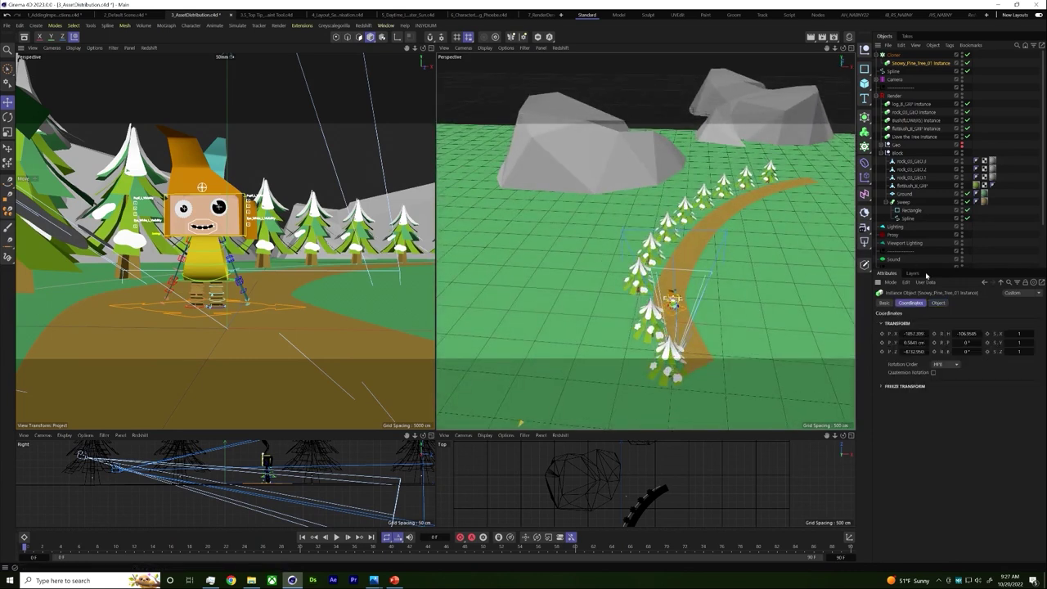
left_click(894, 55)
left_click(938, 304)
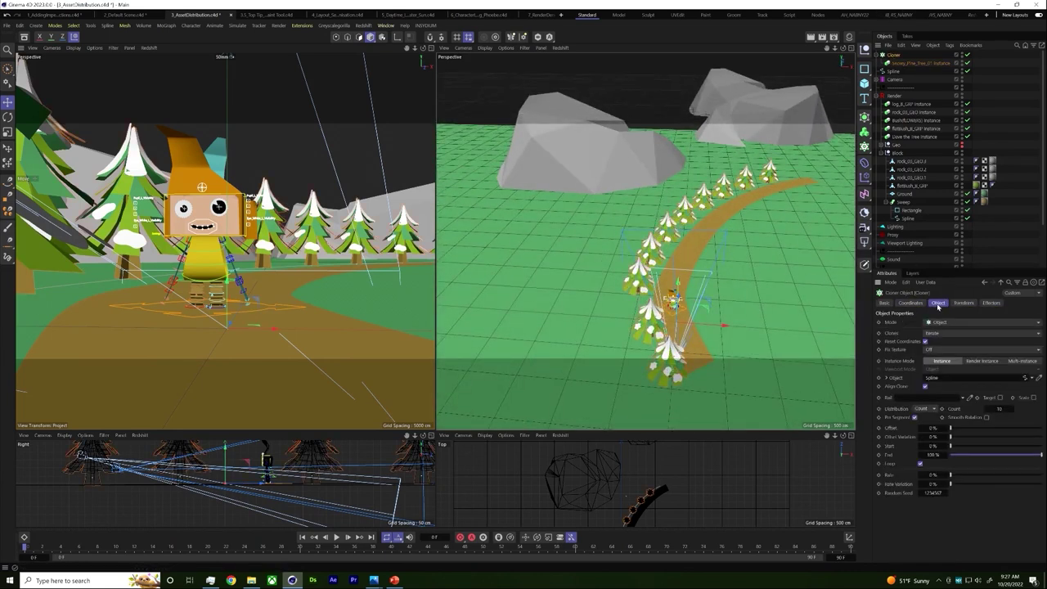
left_click(983, 360)
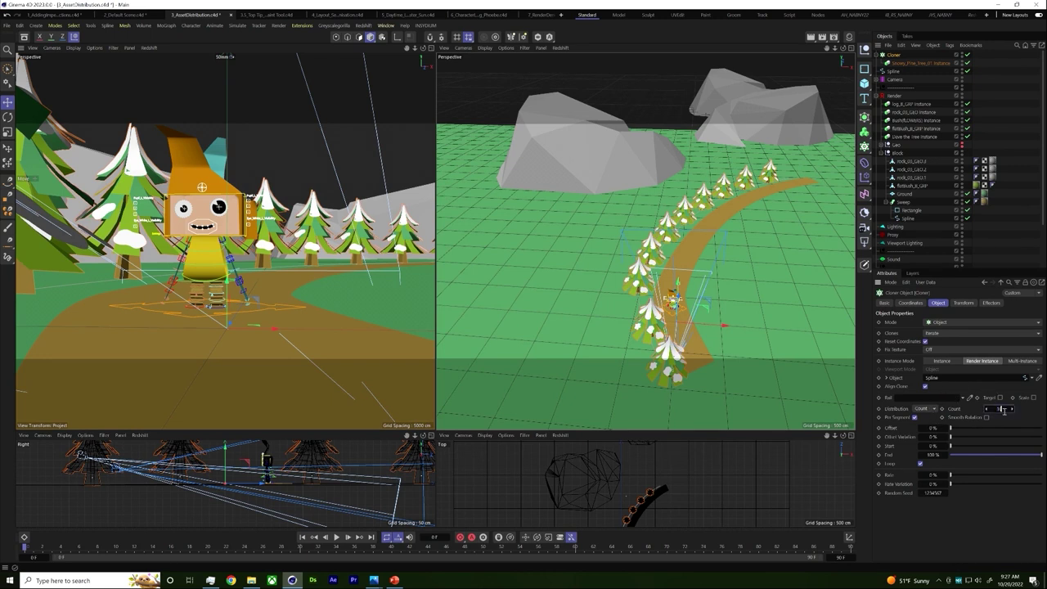
Raise the pine Cloner's count, entering 300 clones along the path.
left_click_drag(1005, 411, 1003, 410)
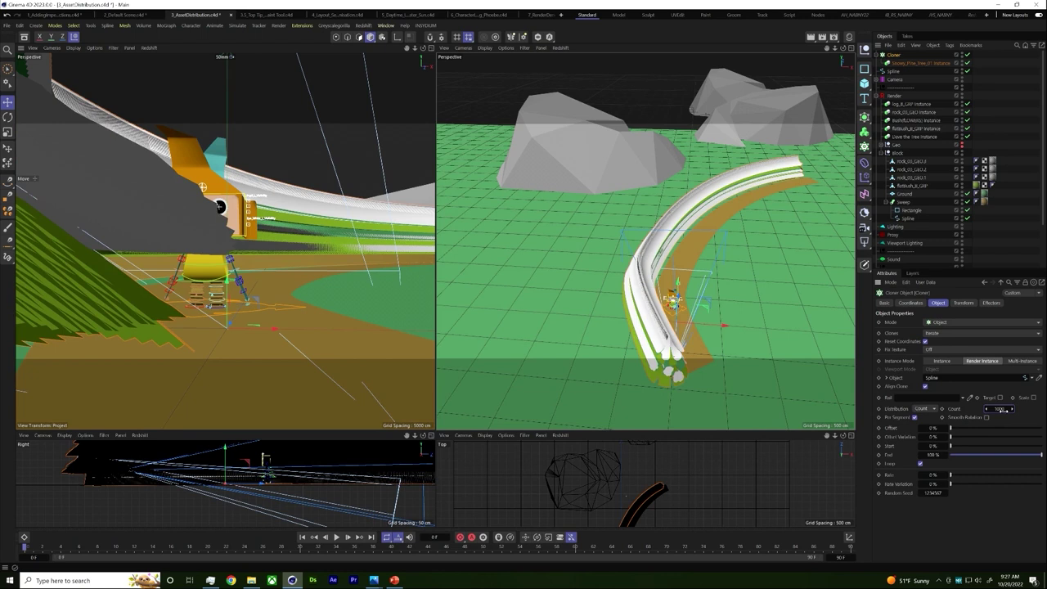
left_click_drag(646, 270, 702, 245, "alt")
scroll(702, 246, "up", 4)
scroll(693, 258, "down", 6)
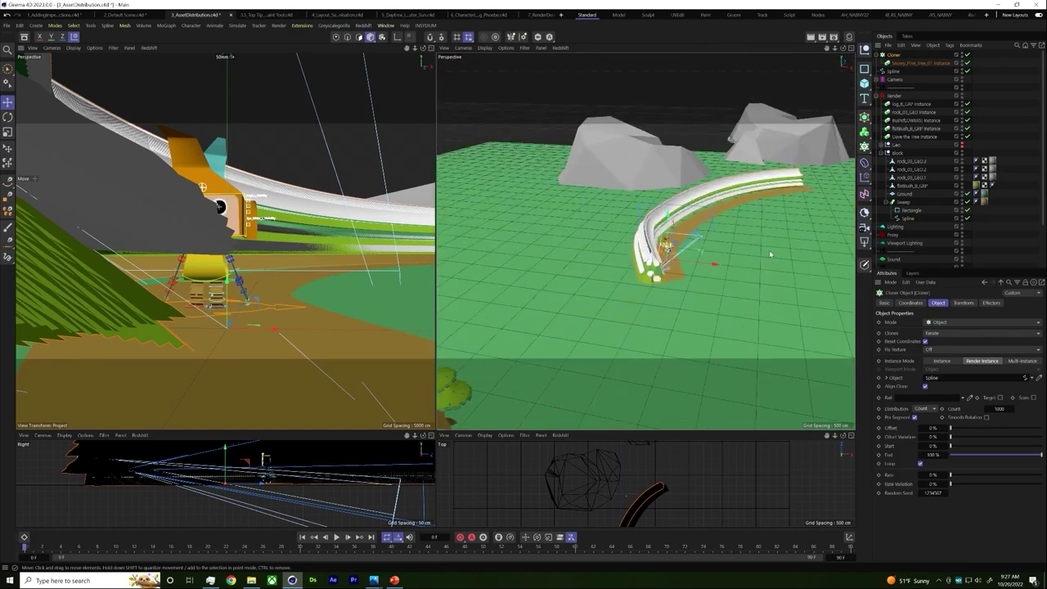
double_click(992, 408)
type("300")
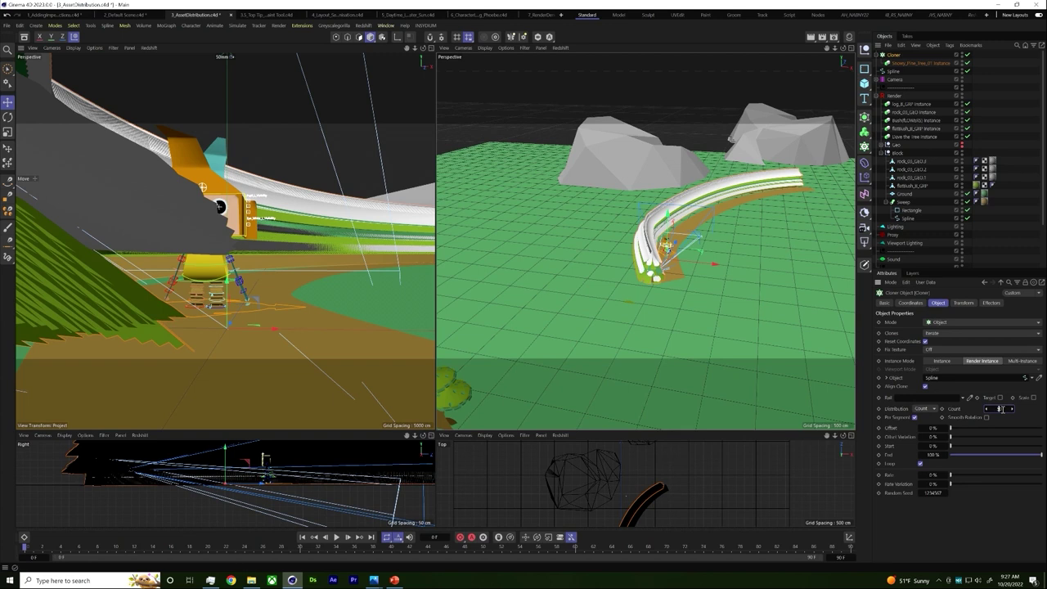
key("Return")
Cut the clone count back to 15 trees and add a Random effector.
double_click(998, 409)
type("5")
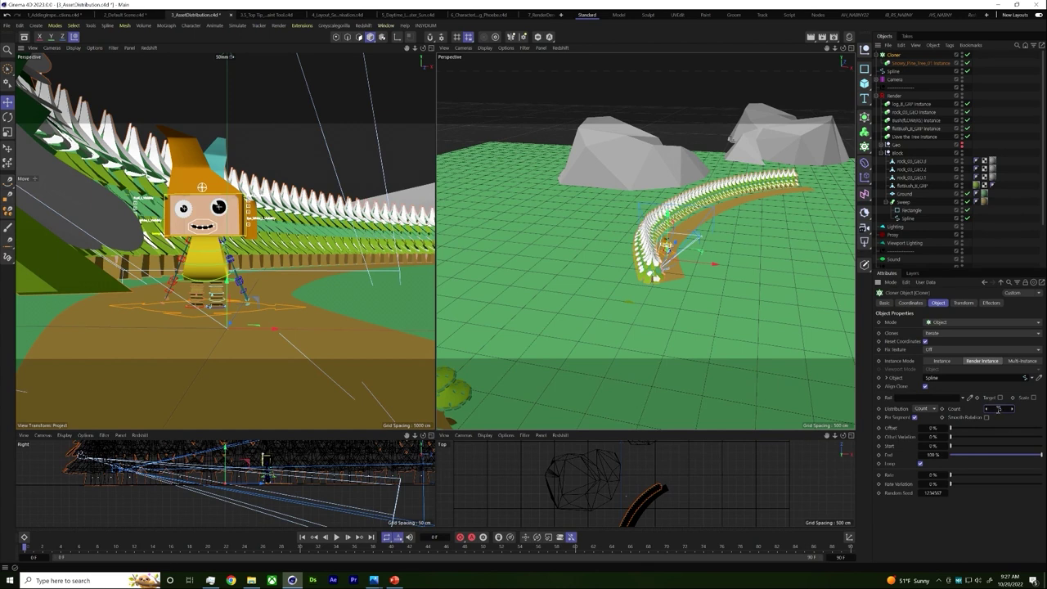
key("Return")
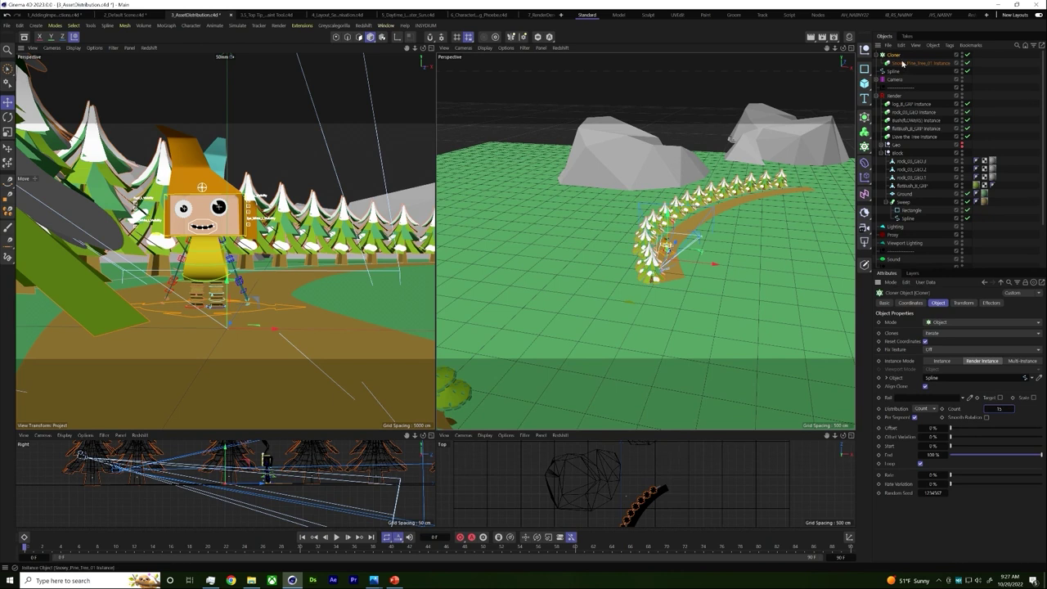
left_click_drag(732, 248, 671, 246, "alt")
scroll(693, 261, "up", 6)
scroll(671, 245, "down", 5)
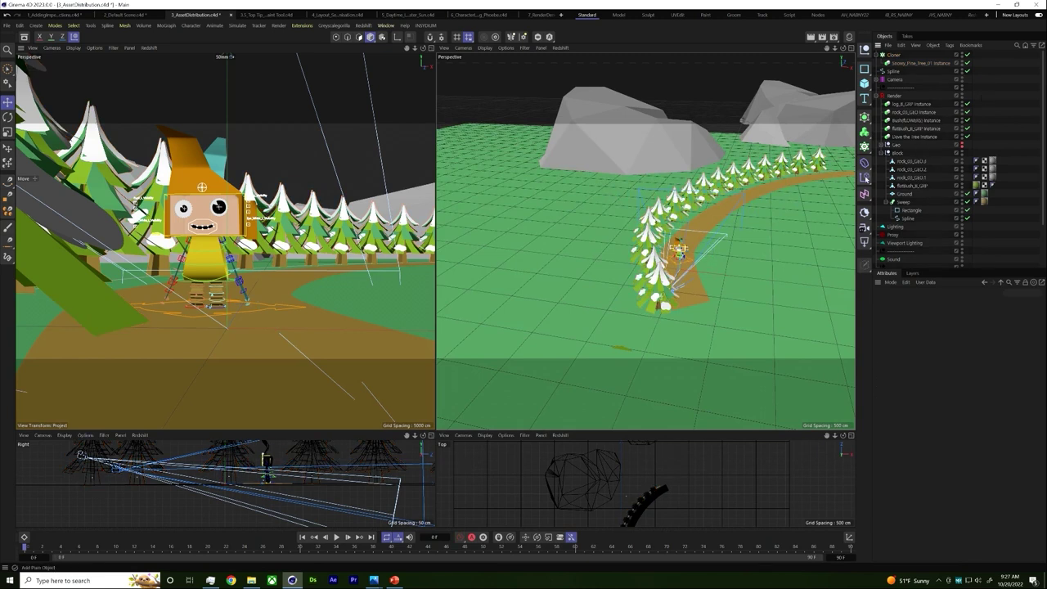
left_click_drag(864, 178, 941, 235)
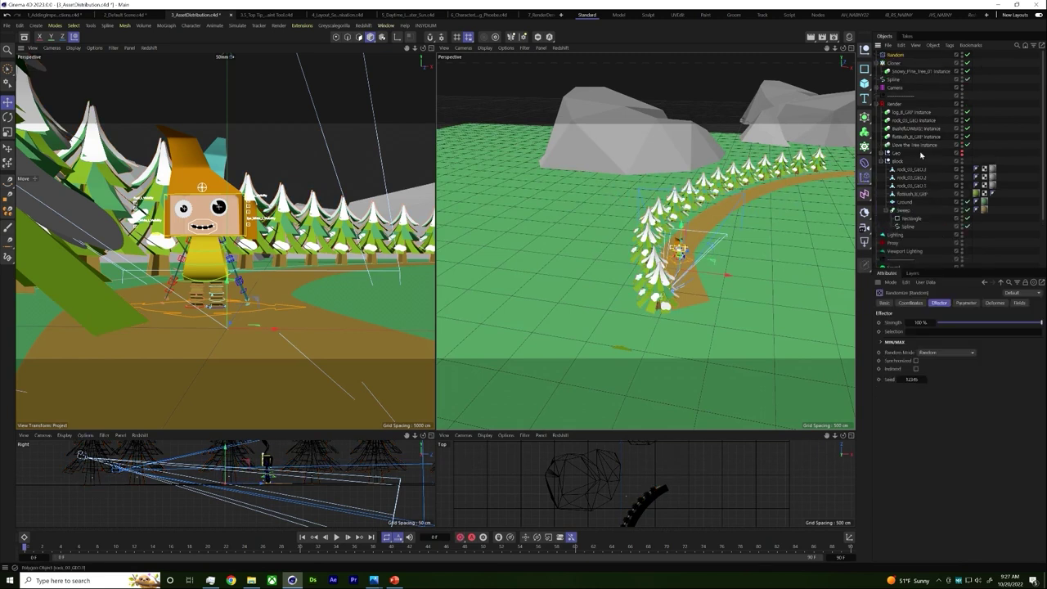
Link the Random effector into the tree Cloner's Effectors list.
left_click(991, 302)
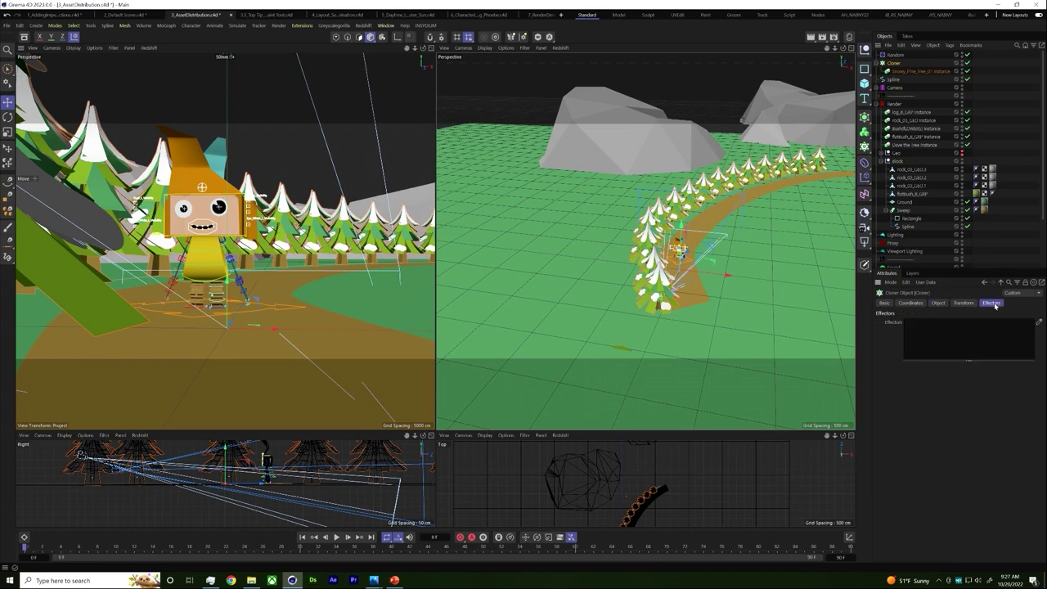
left_click_drag(892, 55, 969, 344)
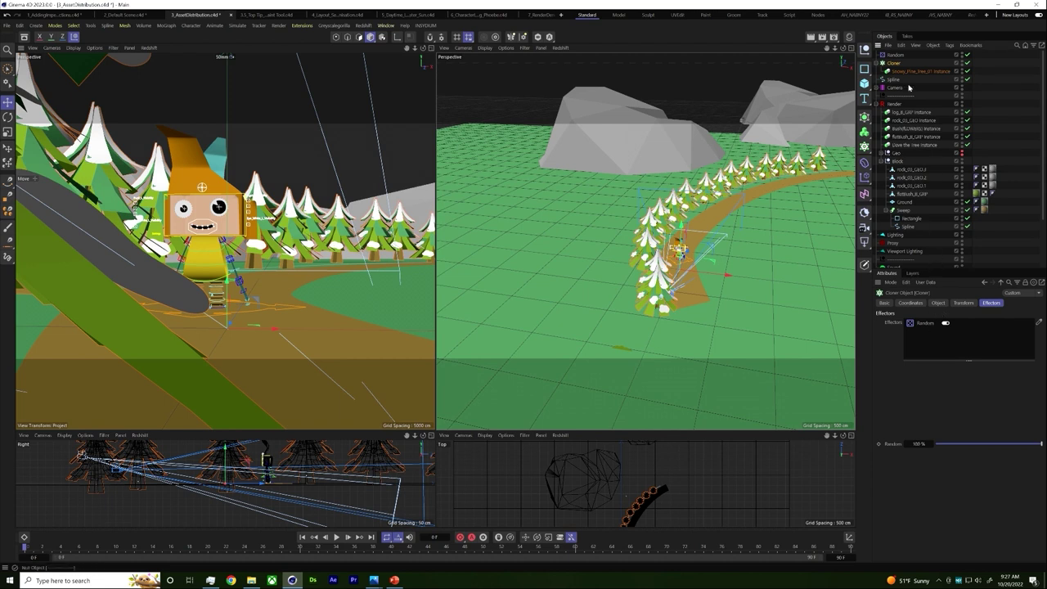
double_click(925, 323)
left_click(925, 385)
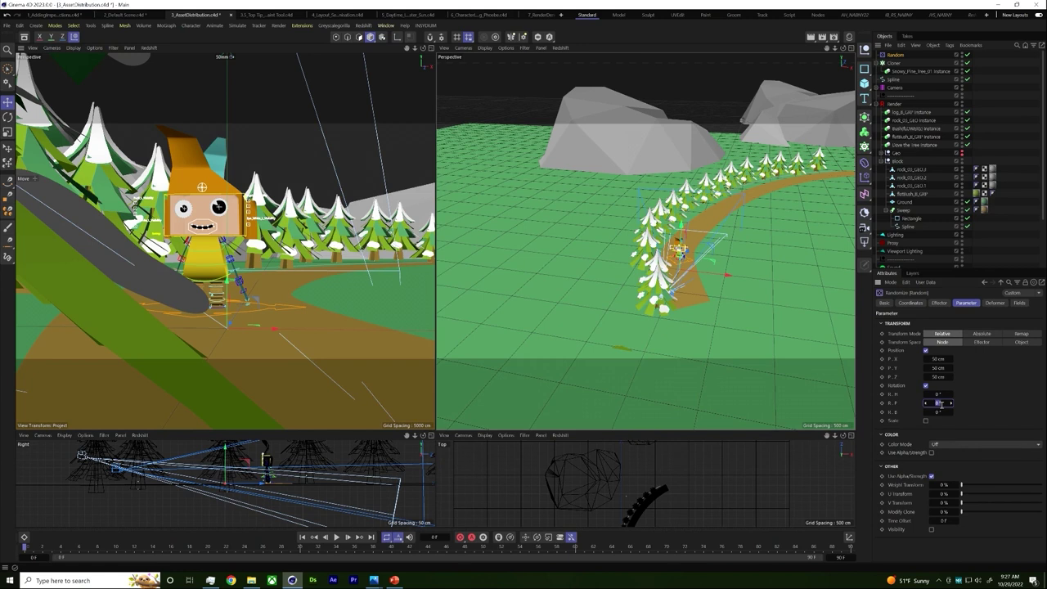
left_click_drag(940, 404, 939, 403)
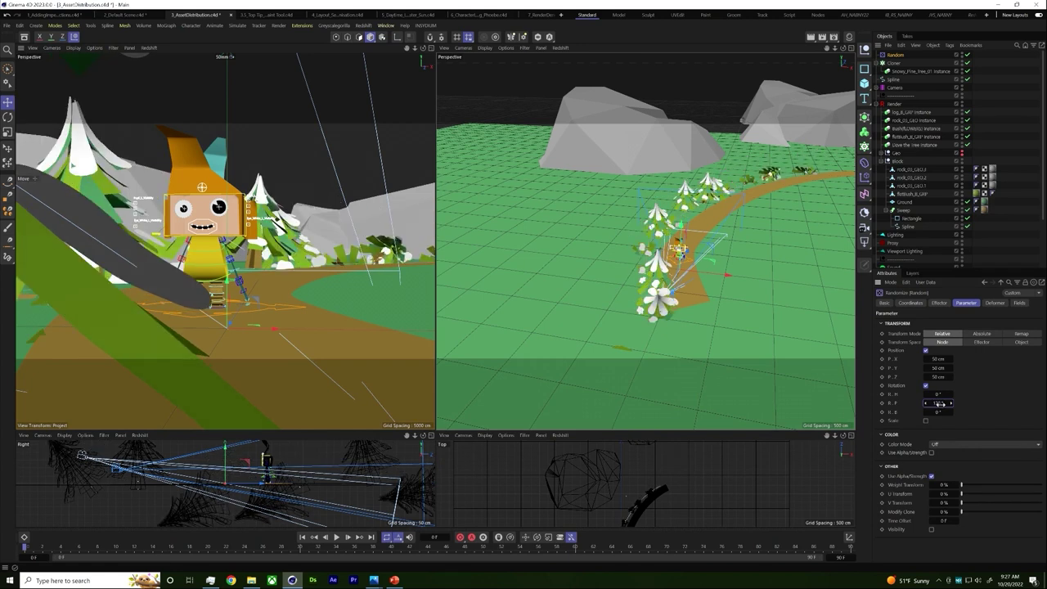
key("Delete")
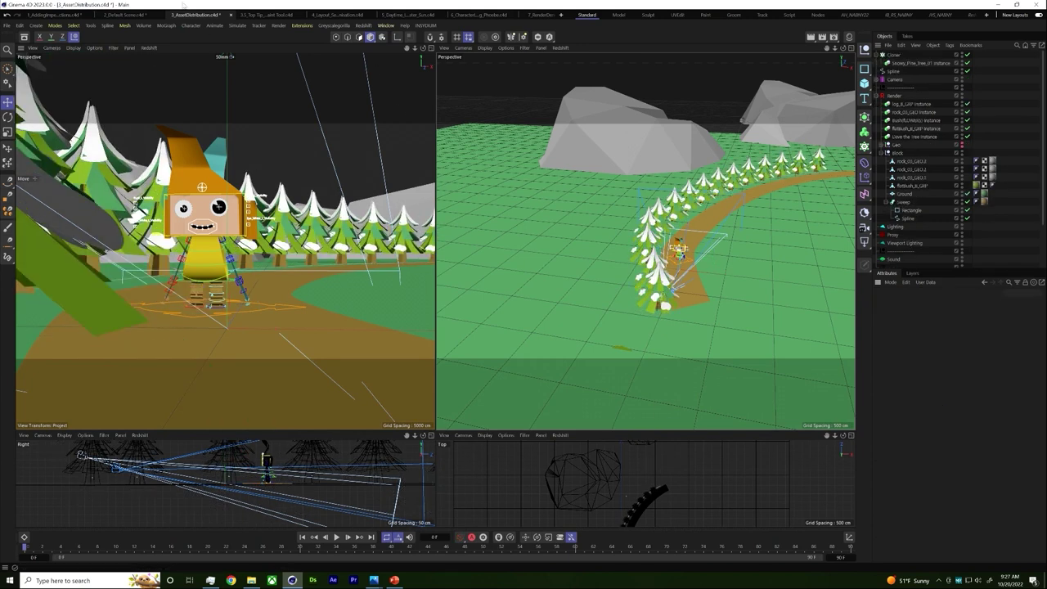
left_click(894, 55)
left_click(937, 304)
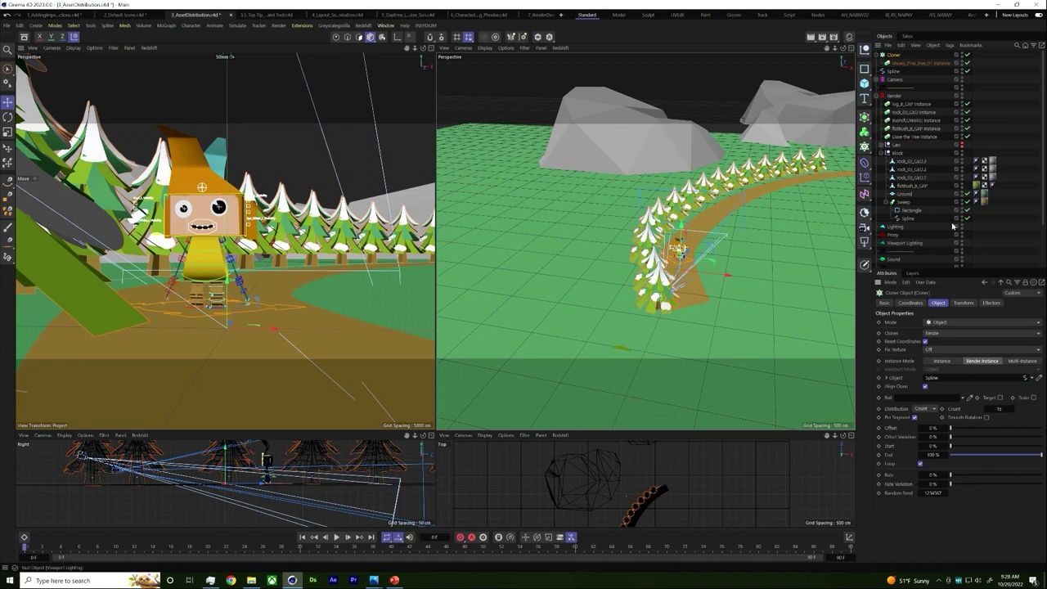
left_click(895, 79)
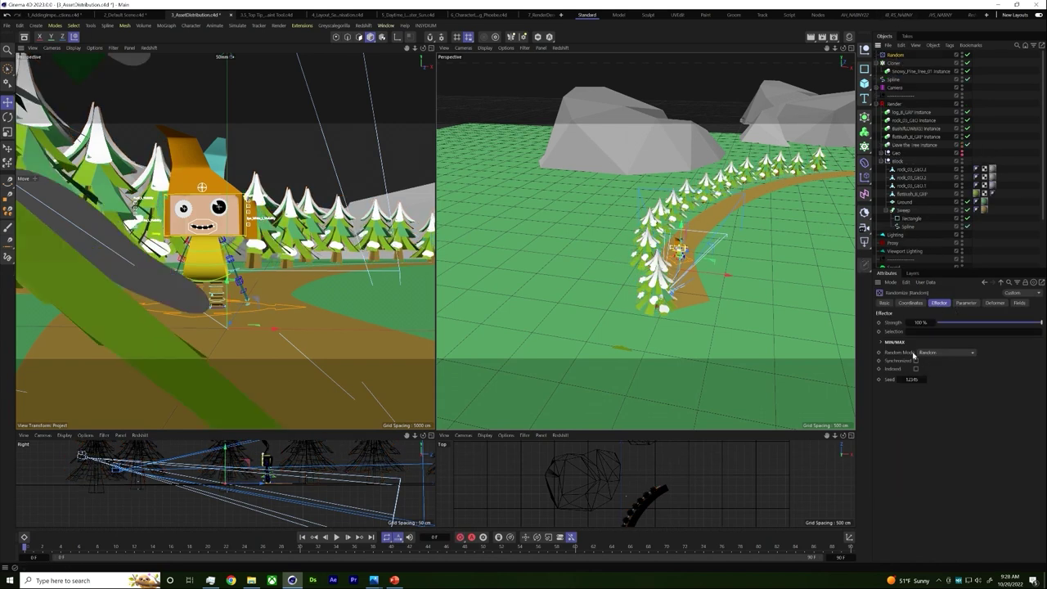
Give the Random effector rotation ranges of R.H 263° and R.B 5°.
left_click(966, 303)
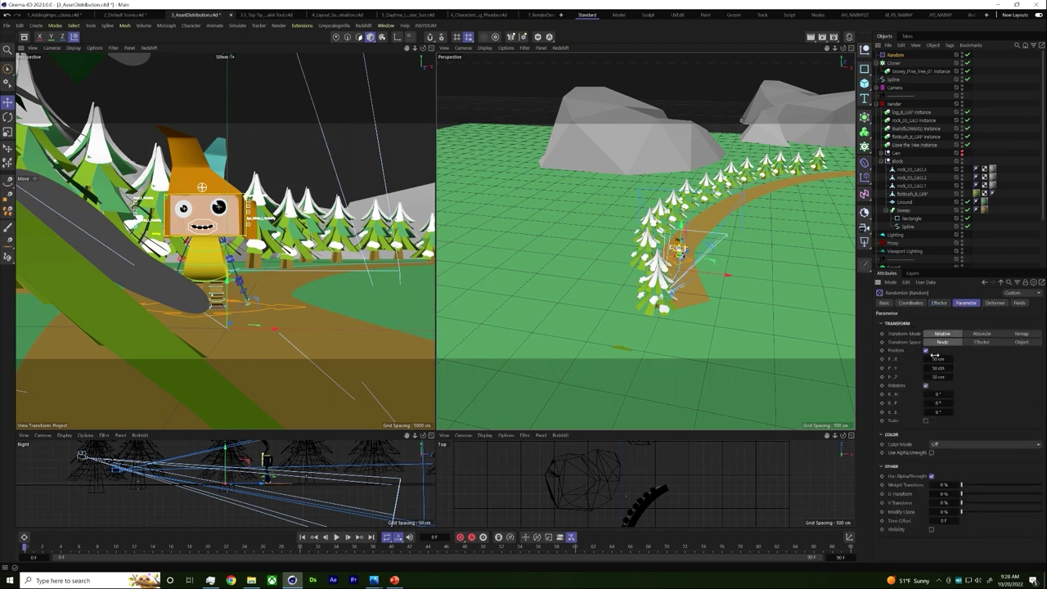
left_click(938, 394)
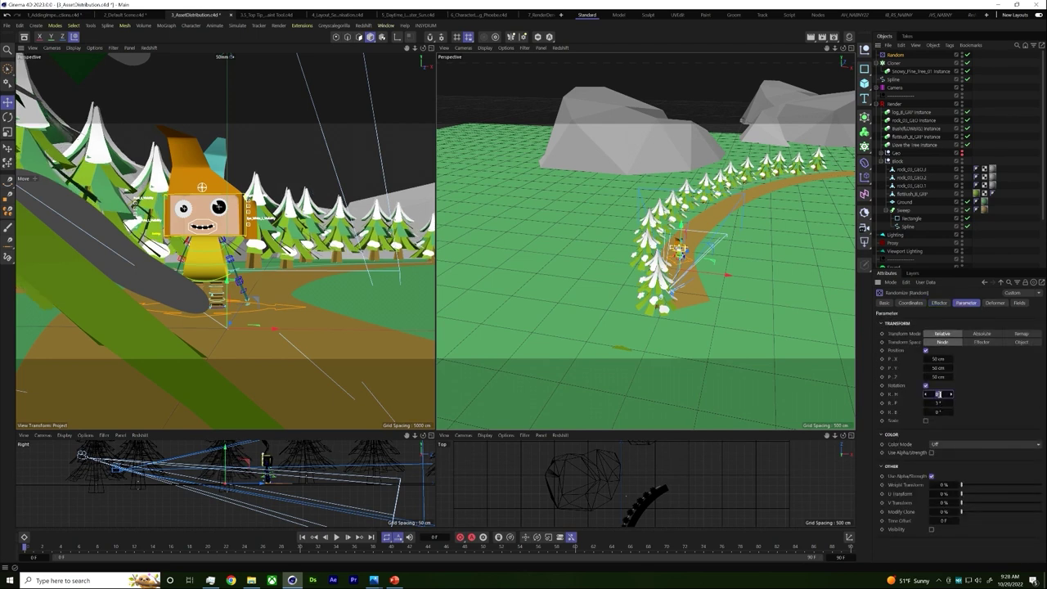
left_click_drag(948, 394, 1006, 394)
left_click(939, 411)
type("5")
key("Return")
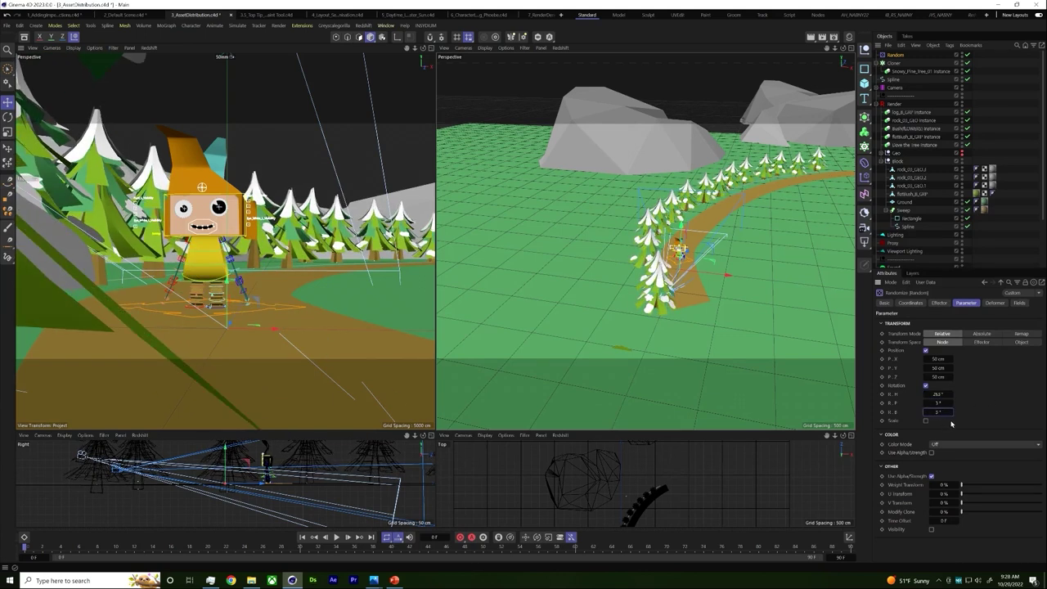
Enable uniform random scale and set the position offset P.X to -55 cm.
left_click(925, 420)
left_click(925, 428)
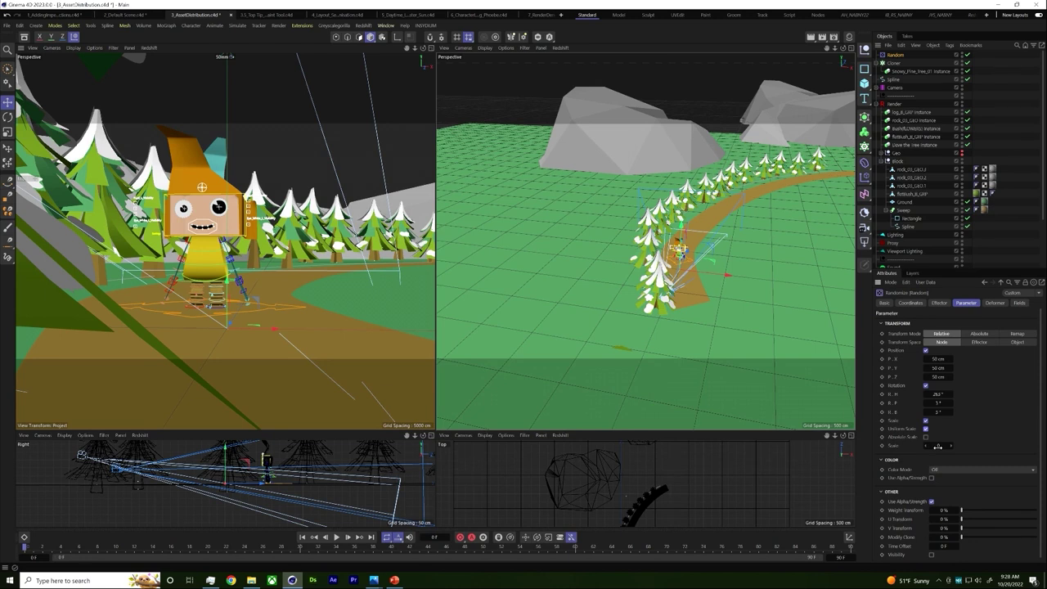
left_click(938, 446)
key("Return")
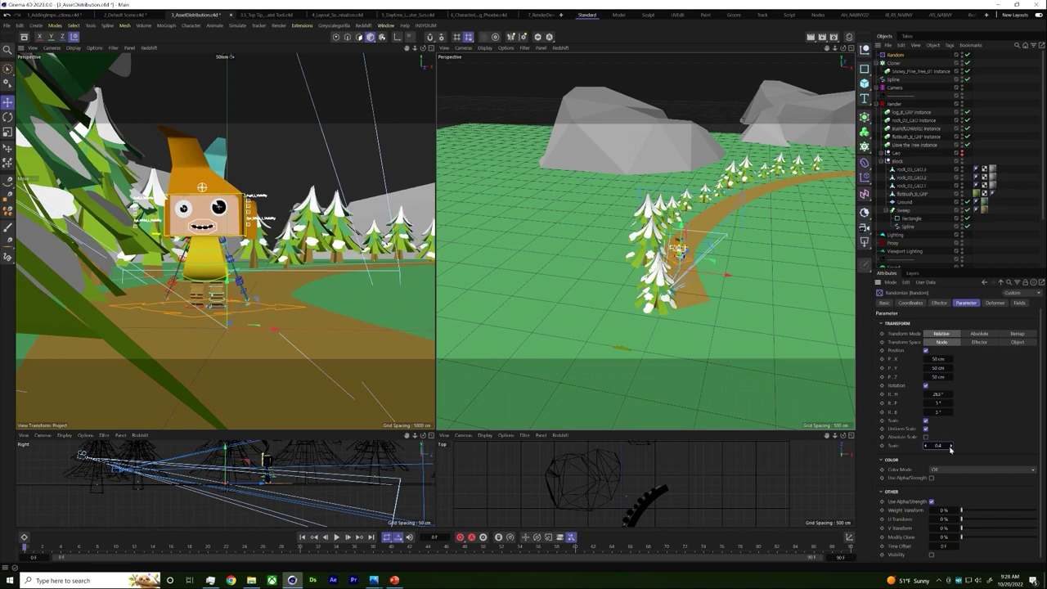
double_click(939, 445)
left_click_drag(923, 358, 873, 370)
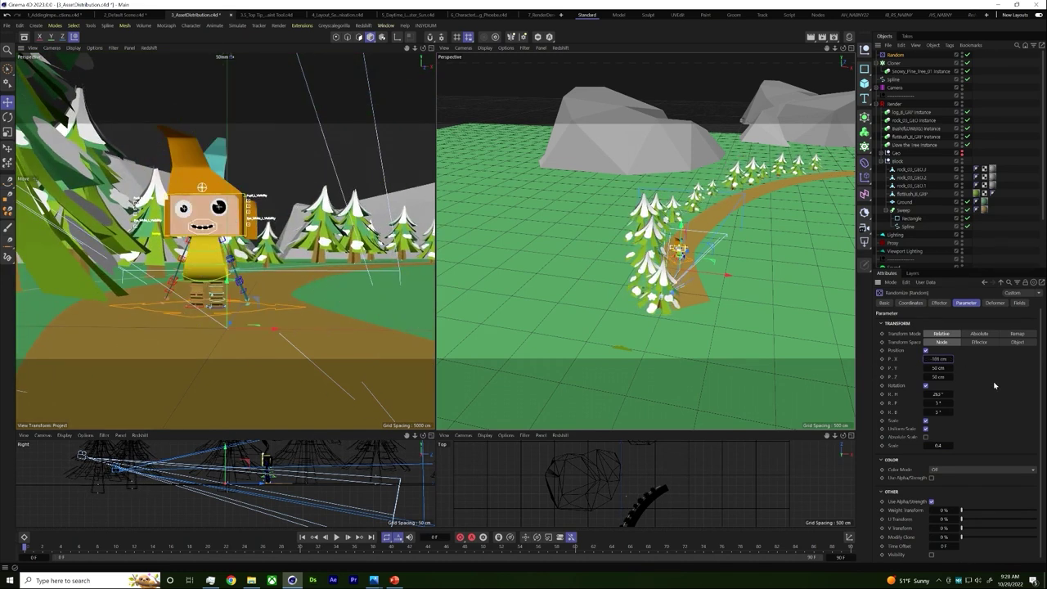
left_click(892, 63)
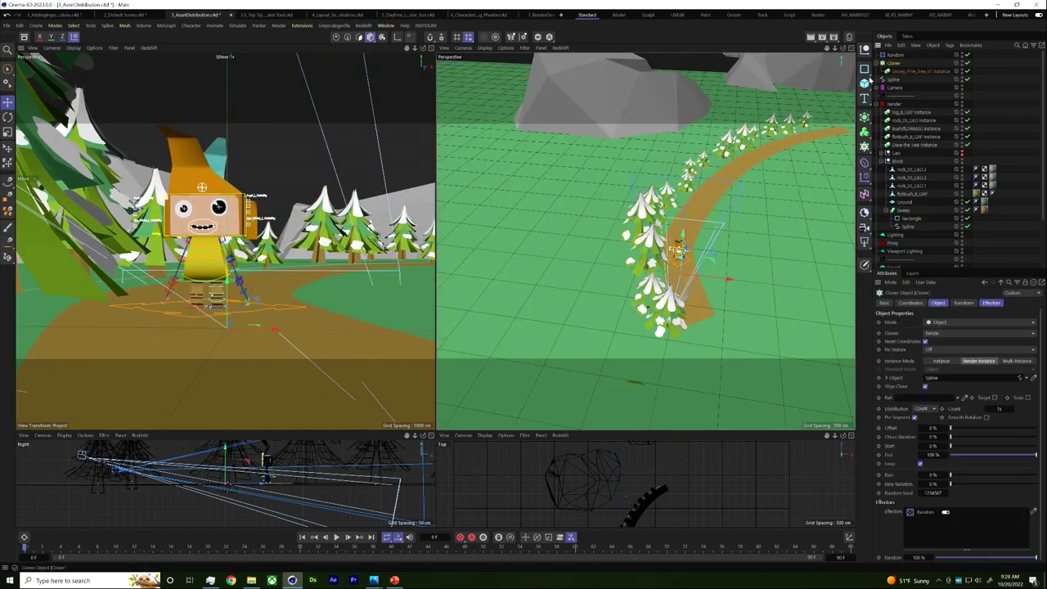
key("ctrl+c")
key("ctrl+v")
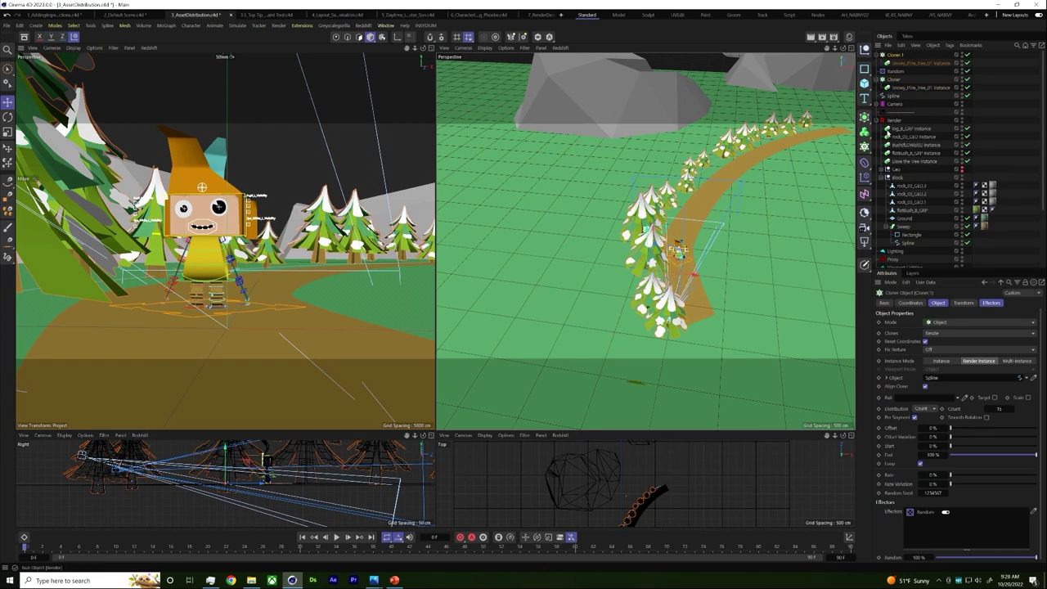
left_click(894, 79)
left_click(893, 96)
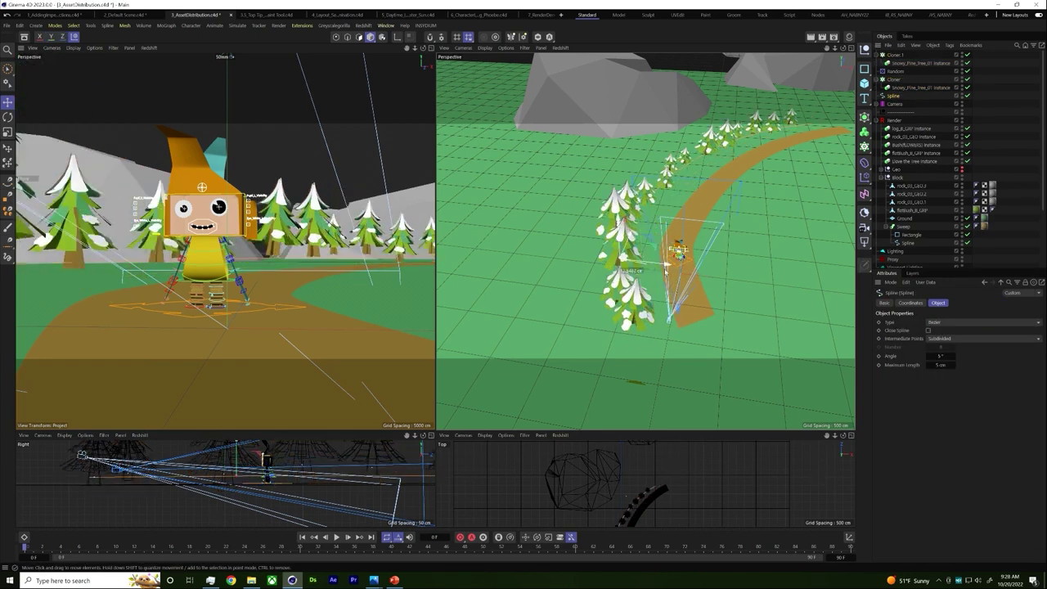
left_click(720, 229)
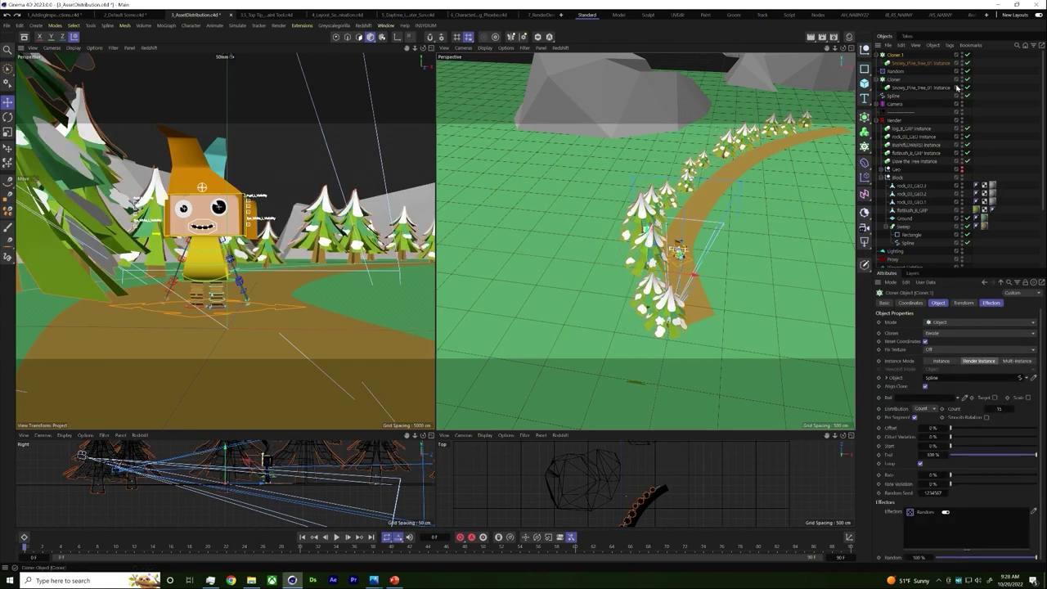
key("Delete")
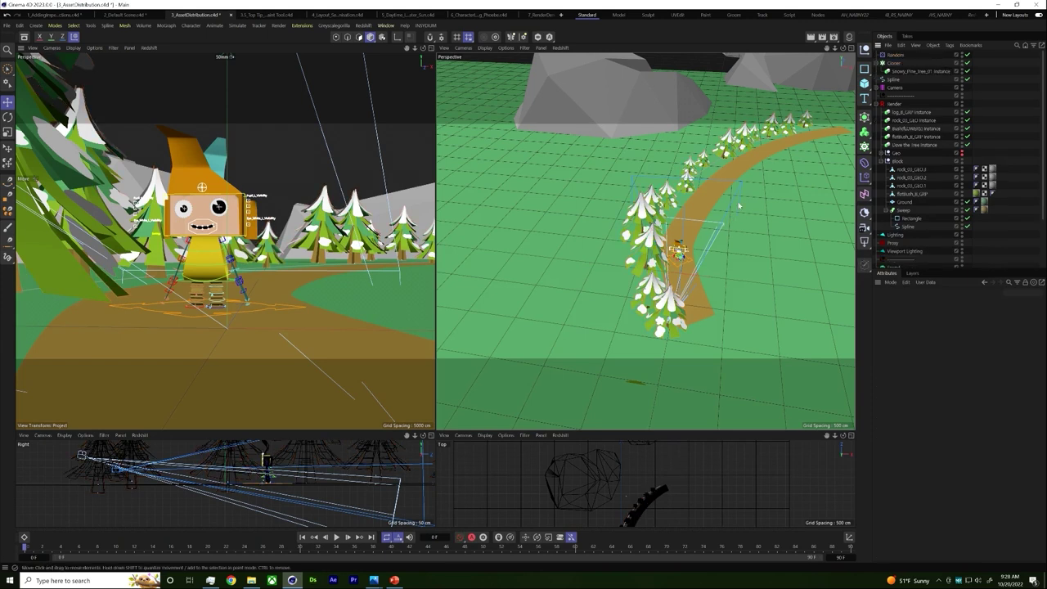
left_click_drag(731, 209, 661, 209, "alt")
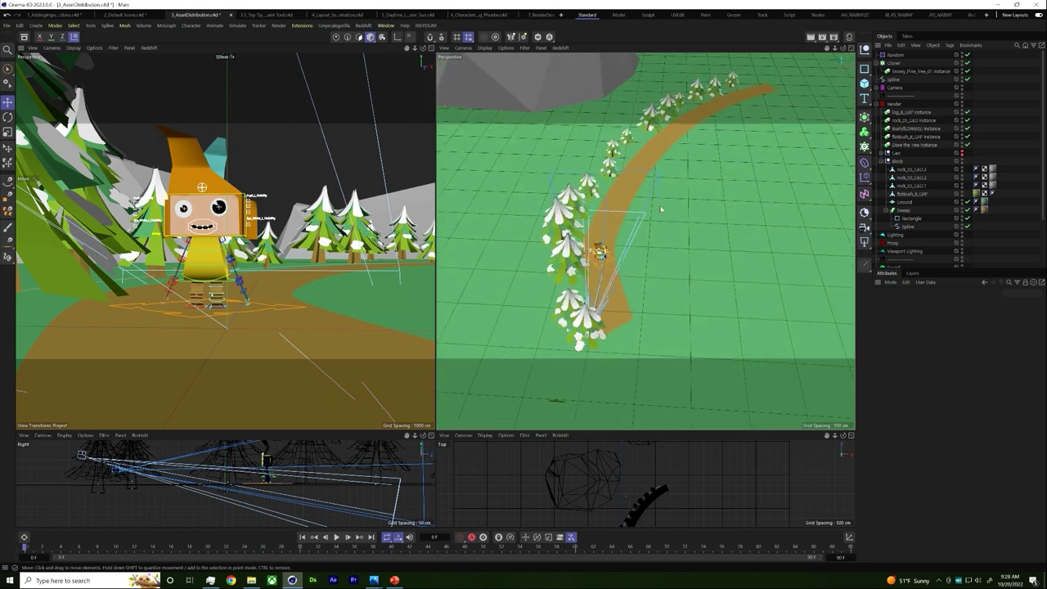
Take up the Scatter Pen and set its Clones source to Object Palette.
left_click(7, 209)
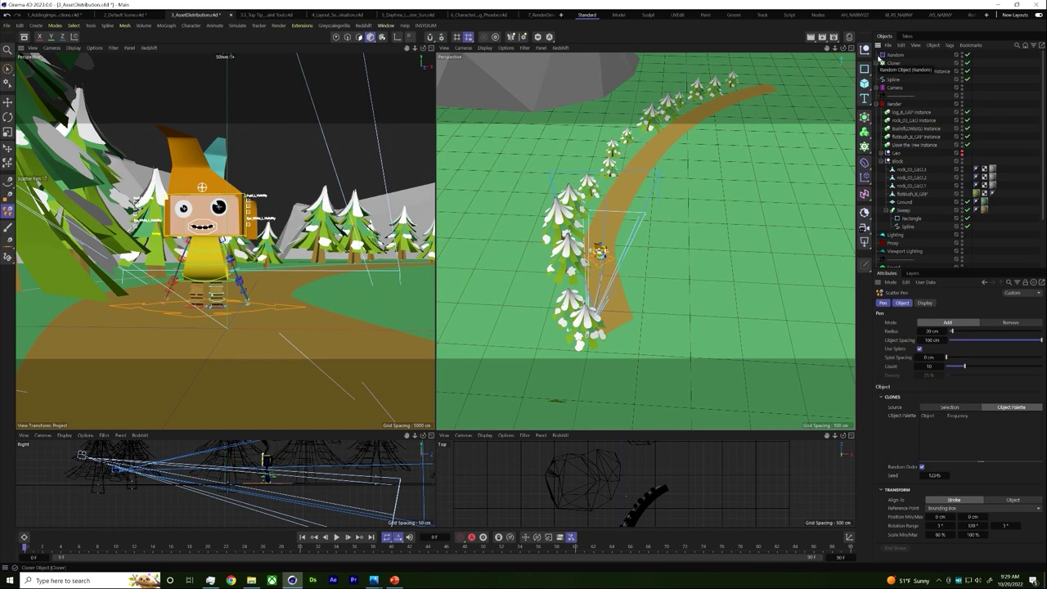
left_click(903, 303)
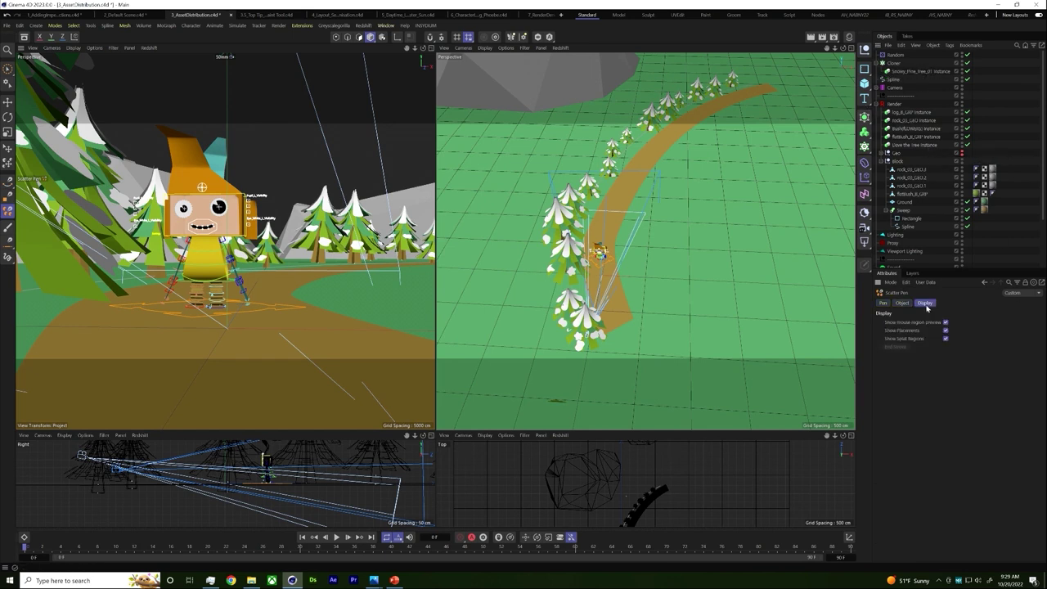
left_click(973, 335)
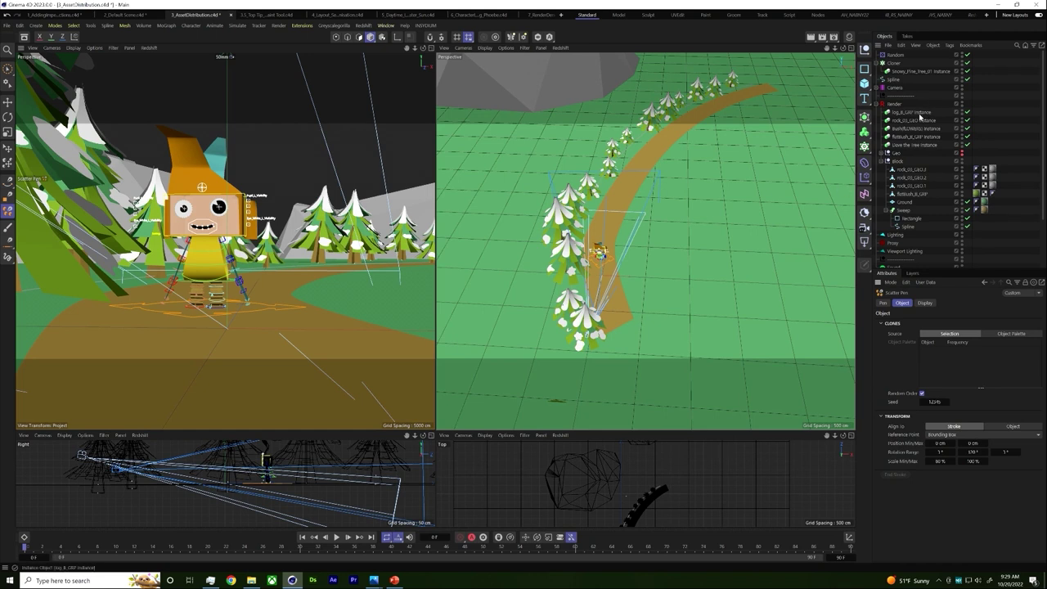
left_click(1015, 333)
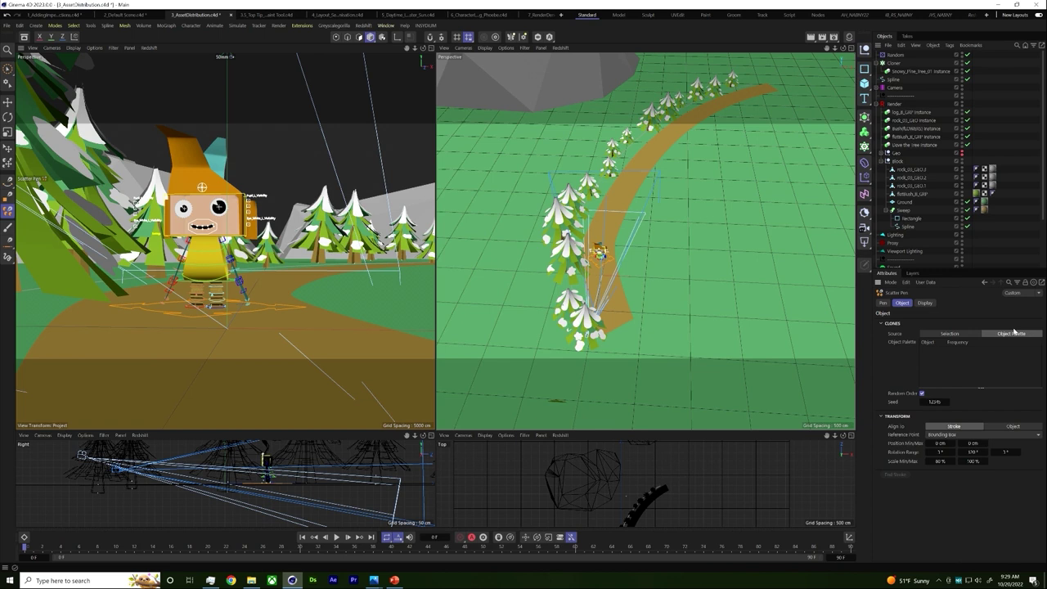
Move the snowy pine instance into the Render group and add pine, rock and bush instances to the palette.
left_click_drag(918, 74, 915, 104)
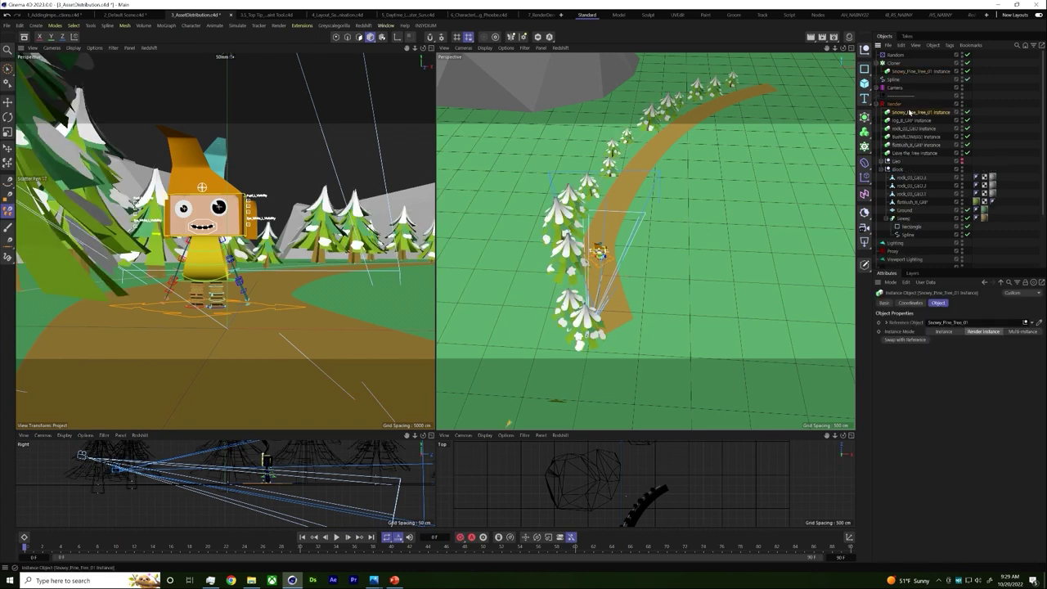
left_click_drag(902, 117, 957, 360)
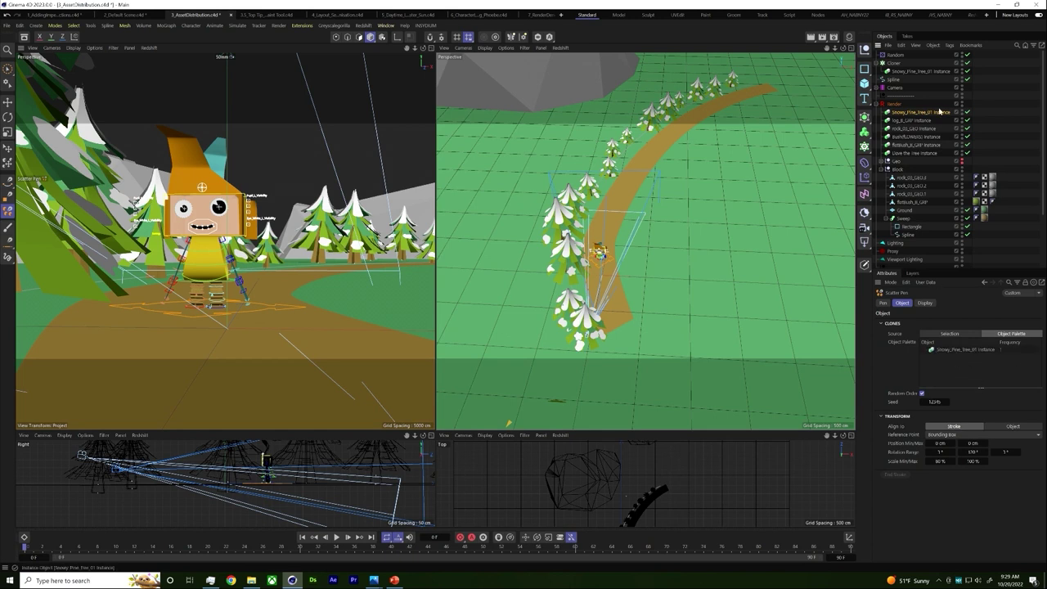
left_click_drag(908, 129, 978, 362)
left_click_drag(908, 148, 975, 361)
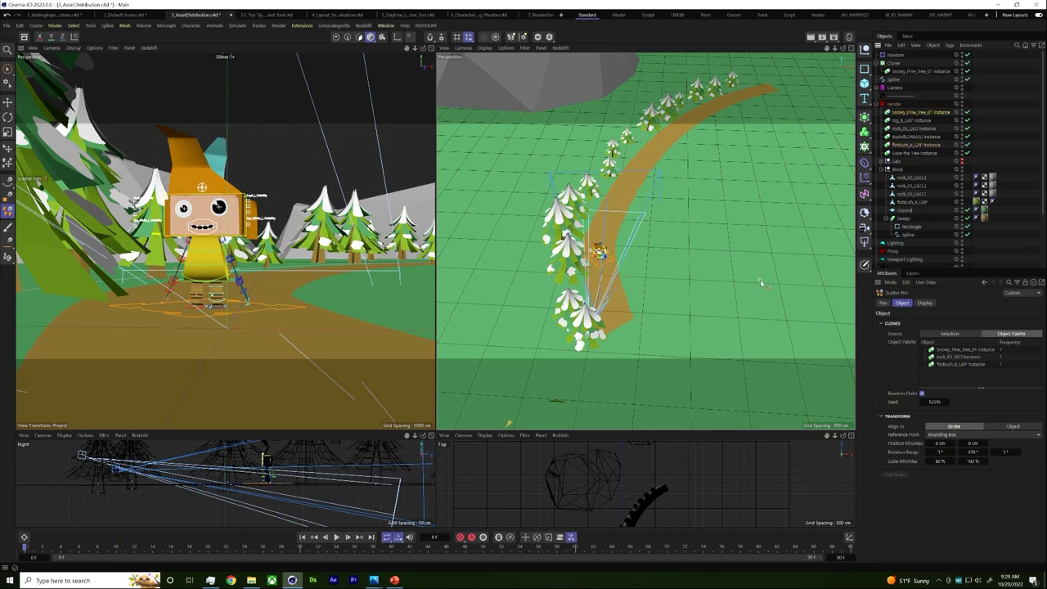
Paint two Scatter Pen strokes of trees and rocks beside the path.
mouse_move(667, 296)
left_mouse_down()
mouse_move(669, 233)
mouse_move(694, 182)
left_mouse_up()
mouse_move(752, 122)
left_mouse_down()
mouse_move(705, 159)
mouse_move(724, 190)
mouse_move(741, 278)
left_mouse_up()
left_click_drag(744, 239, 691, 257, "alt")
Enable Edit Mode on the Scatter object and paint another scatter stroke in the field.
left_click(894, 55)
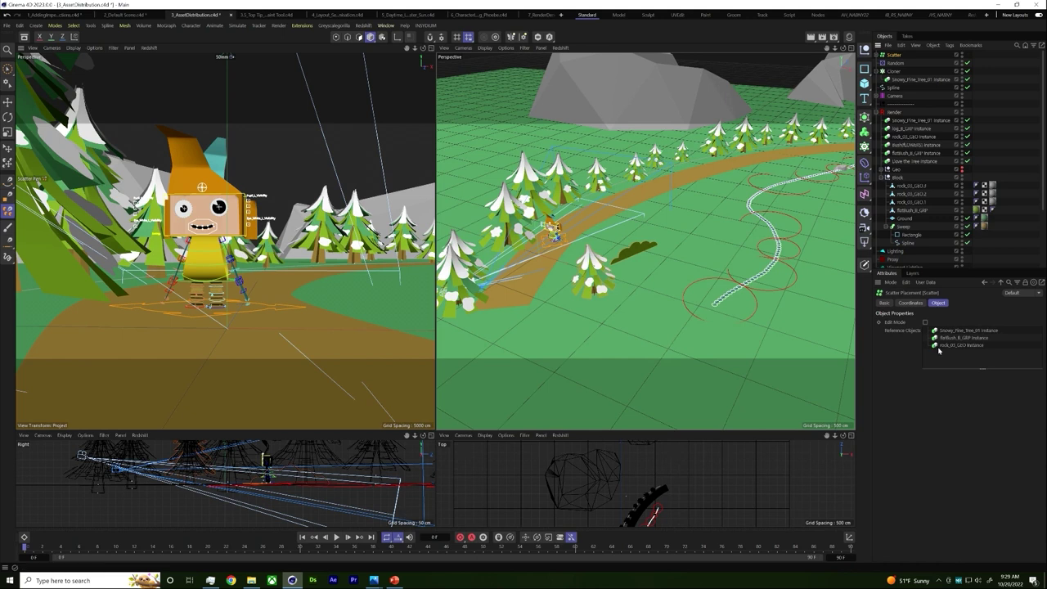
left_click(926, 322)
left_click_drag(818, 282, 829, 297, "alt")
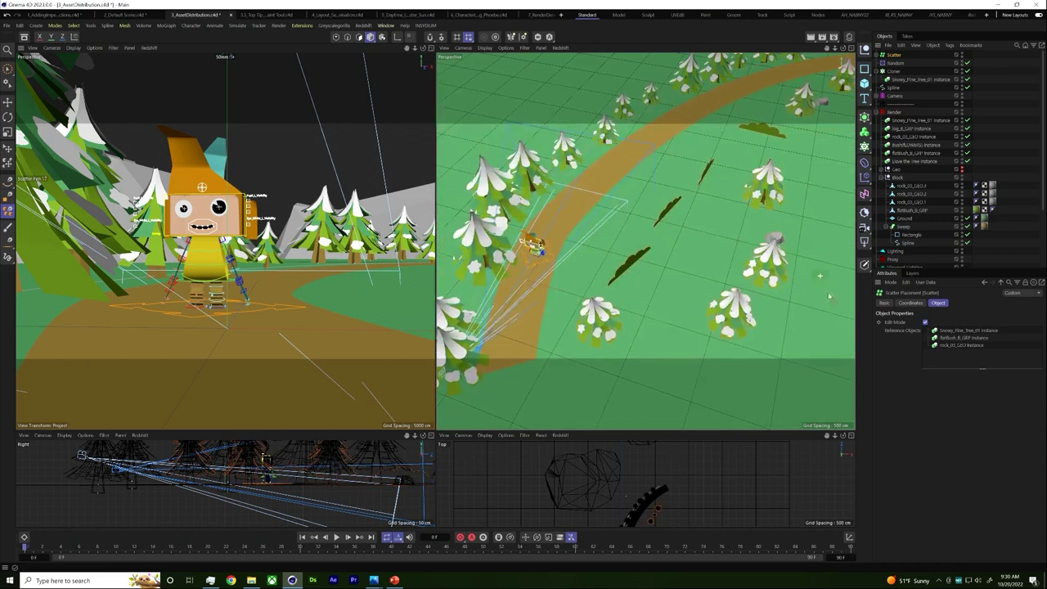
left_click_drag(674, 309, 734, 187)
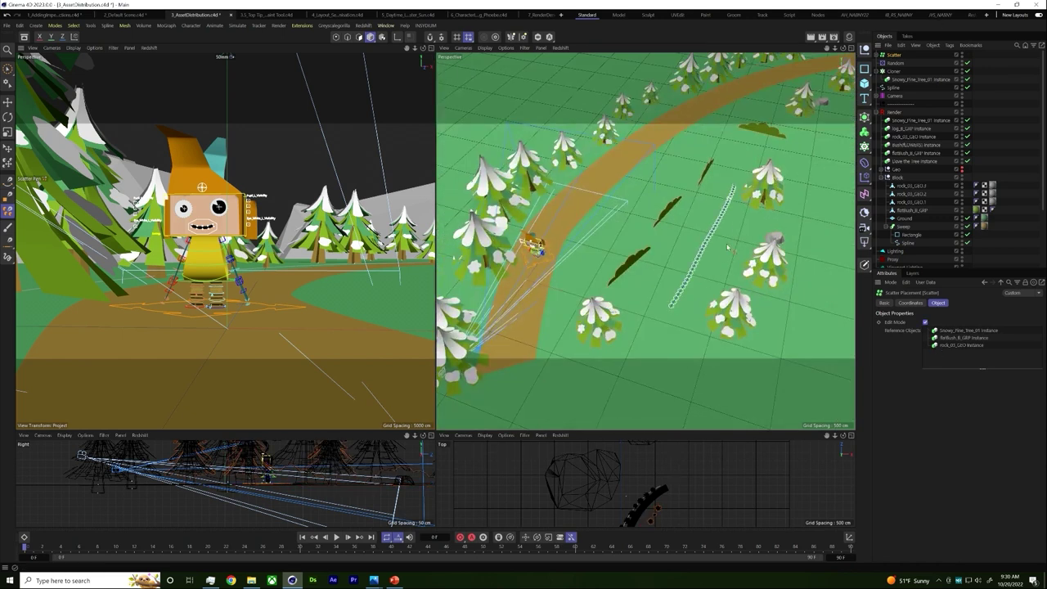
Remove the painted Scatter object and return to the Scatter Pen with its three-object palette.
left_click(8, 197)
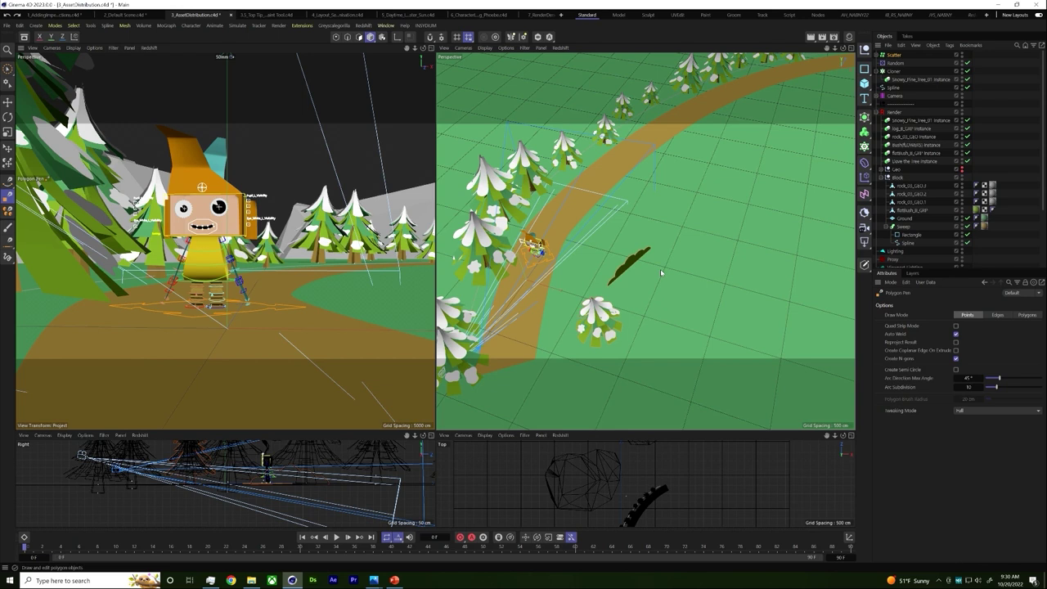
key("ctrl+z")
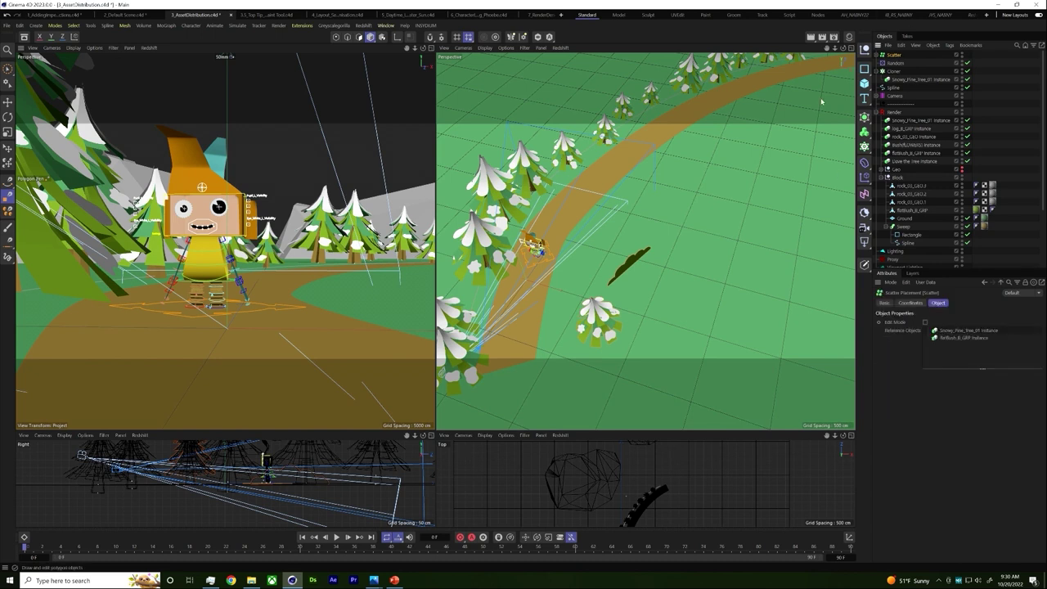
left_click(8, 210)
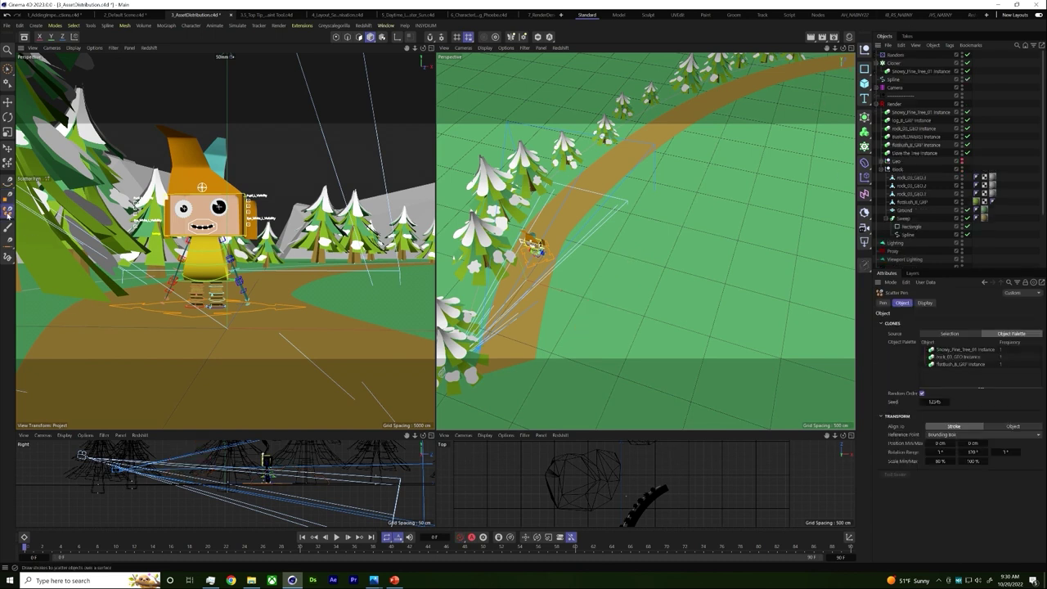
Set the Scatter Pen radius to 407 cm, lower Object Spacing, and paint a bush, pine and rock.
left_click(883, 303)
left_click_drag(954, 334, 1024, 331)
mouse_move(652, 236)
left_mouse_down()
mouse_move(694, 210)
mouse_move(678, 222)
mouse_move(677, 211)
left_mouse_up()
mouse_move(1001, 339)
left_mouse_down()
mouse_move(974, 352)
mouse_move(988, 350)
left_mouse_up()
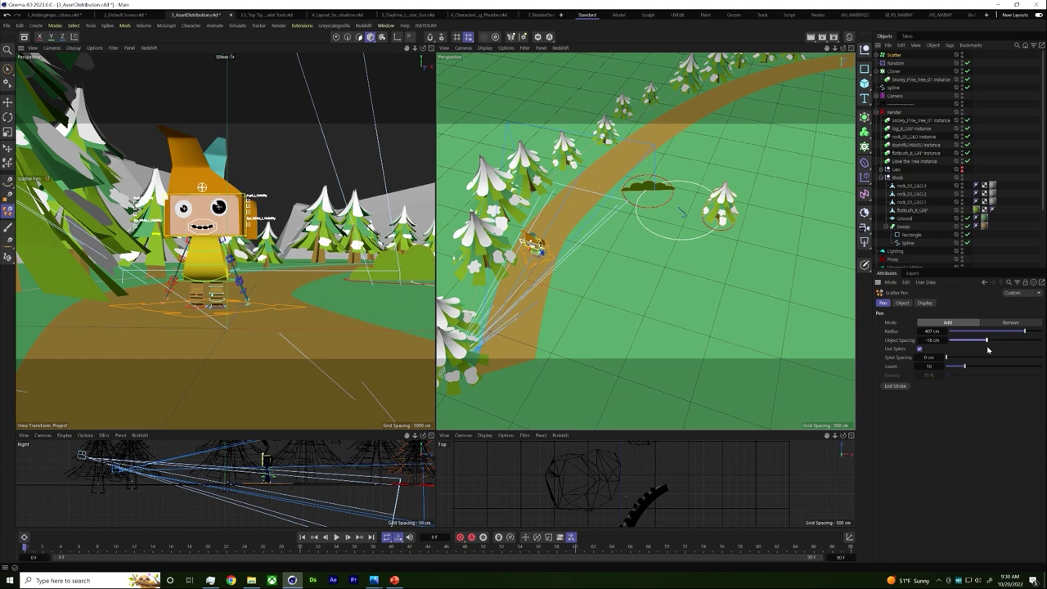
mouse_move(699, 217)
left_mouse_down("alt")
mouse_move(725, 213)
mouse_move(707, 256)
left_mouse_up("alt")
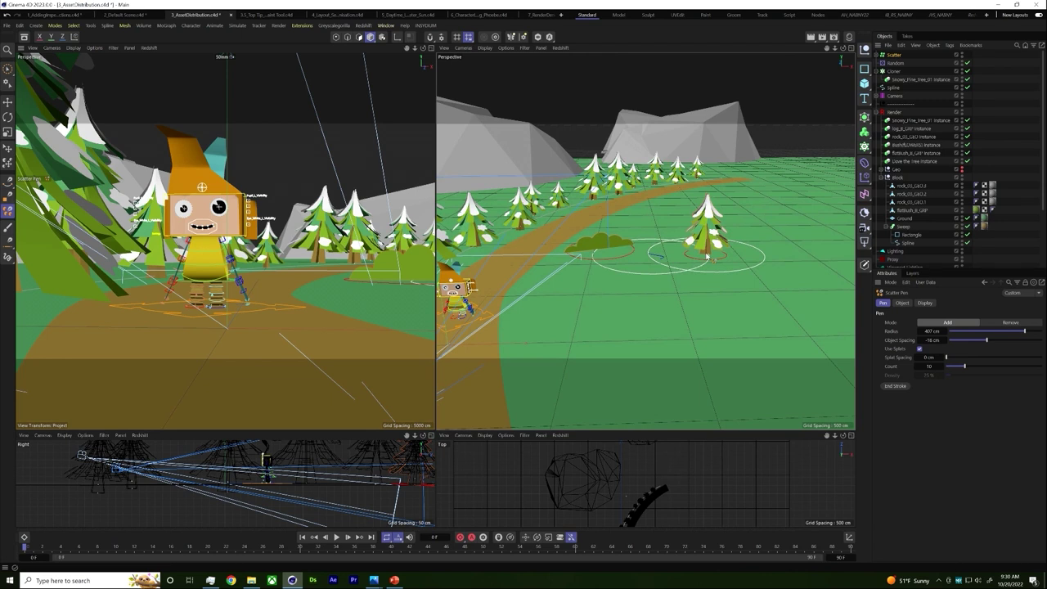
left_click(670, 315)
left_click_drag(676, 315, 655, 343, "alt")
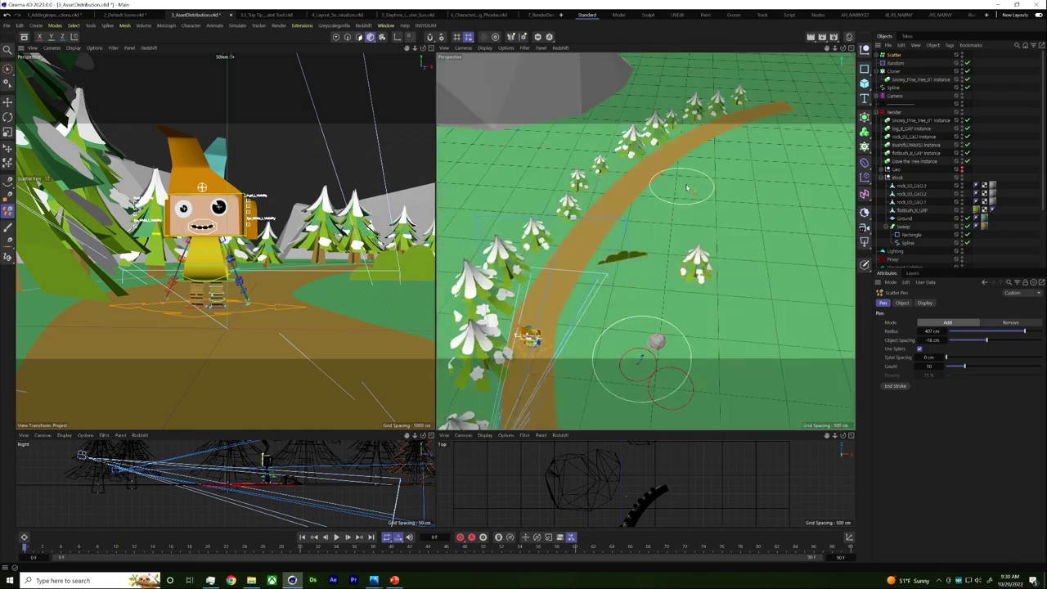
Paint snowy pines, rocks and bushes across the field on both sides of the path.
left_click(927, 313)
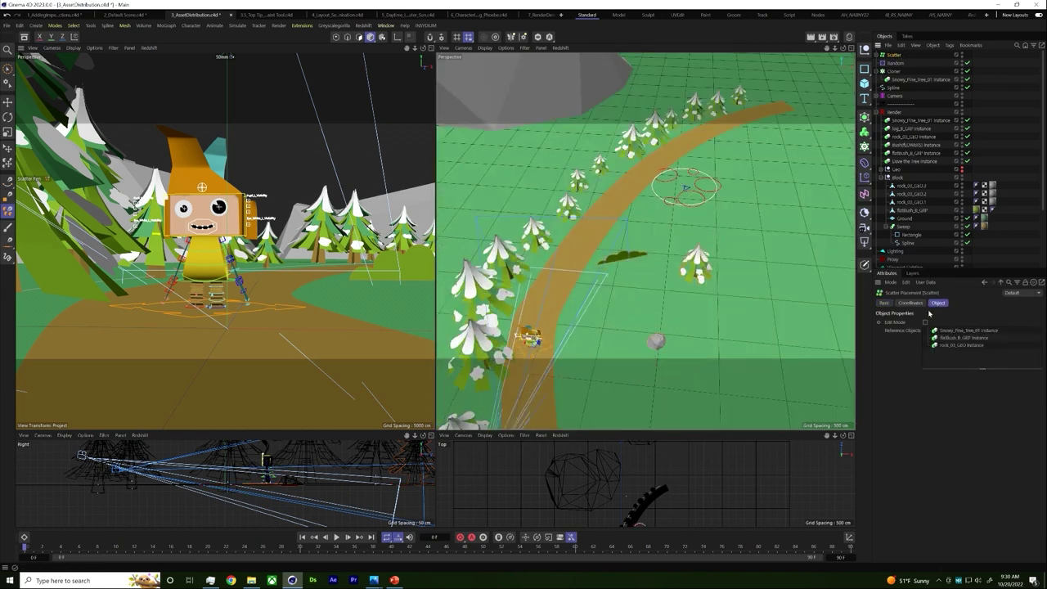
left_click(925, 322)
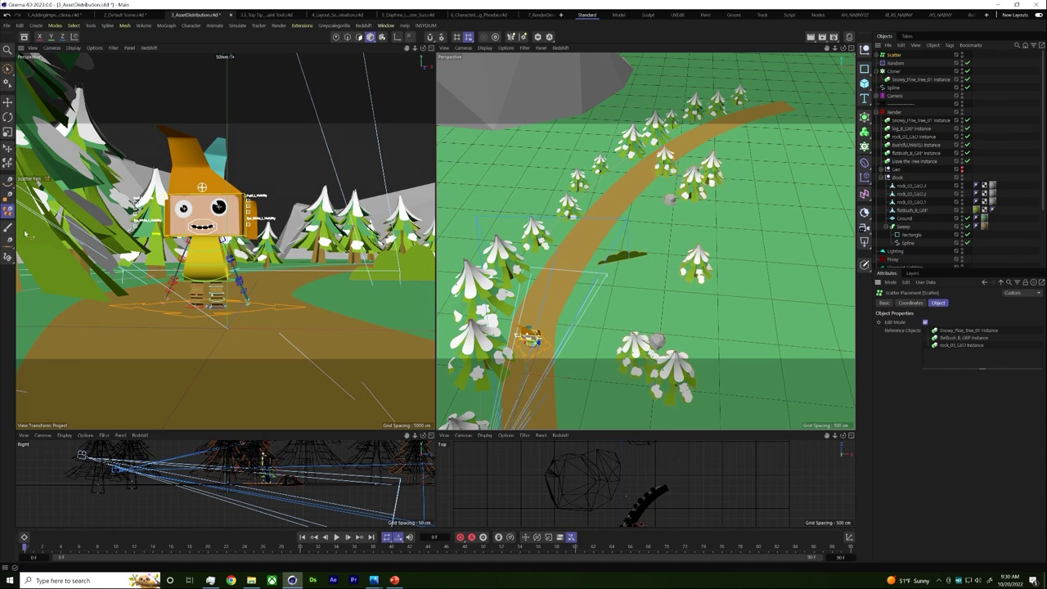
mouse_move(756, 206)
left_mouse_down()
mouse_move(740, 243)
mouse_move(667, 231)
left_mouse_up()
mouse_move(633, 302)
left_mouse_down()
mouse_move(727, 311)
mouse_move(732, 294)
left_mouse_up()
mouse_move(762, 161)
left_mouse_down()
mouse_move(631, 143)
mouse_move(586, 185)
mouse_move(564, 180)
mouse_move(671, 121)
left_mouse_up()
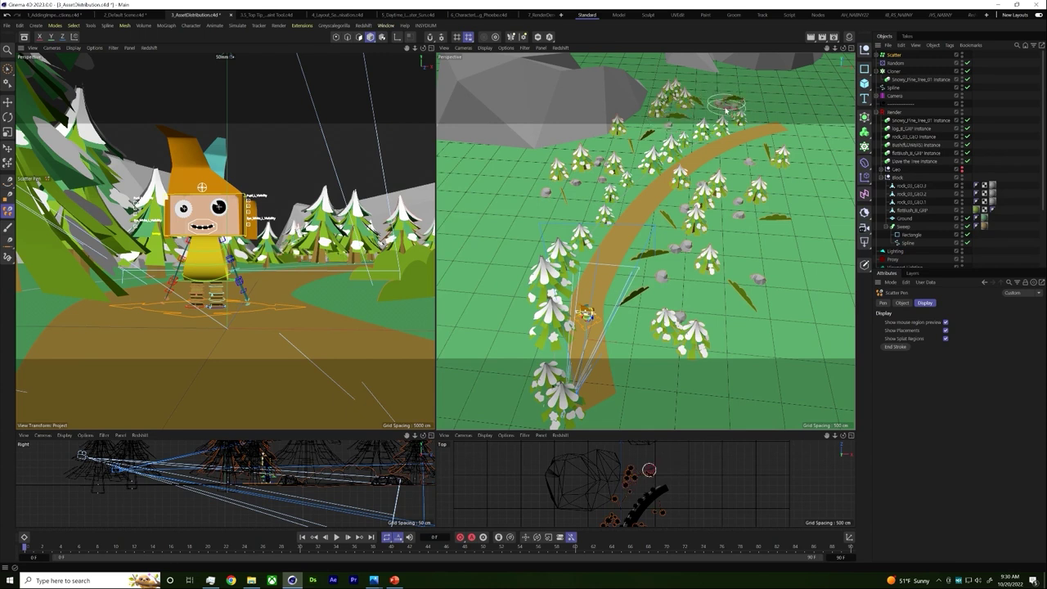
mouse_move(537, 226)
left_mouse_down()
mouse_move(507, 292)
mouse_move(484, 369)
left_mouse_up()
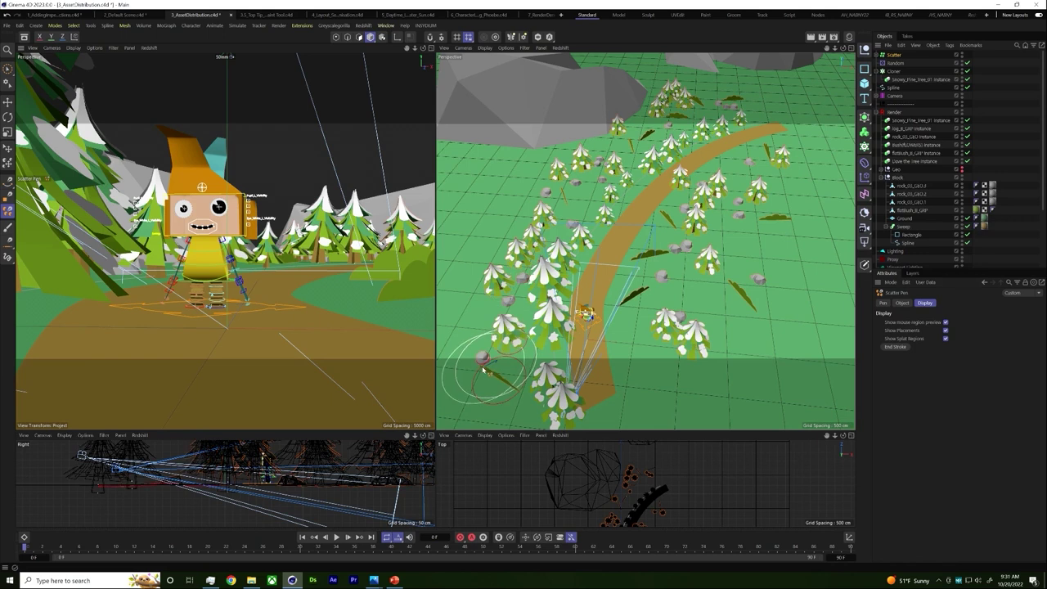
left_click_drag(604, 278, 651, 235, "alt")
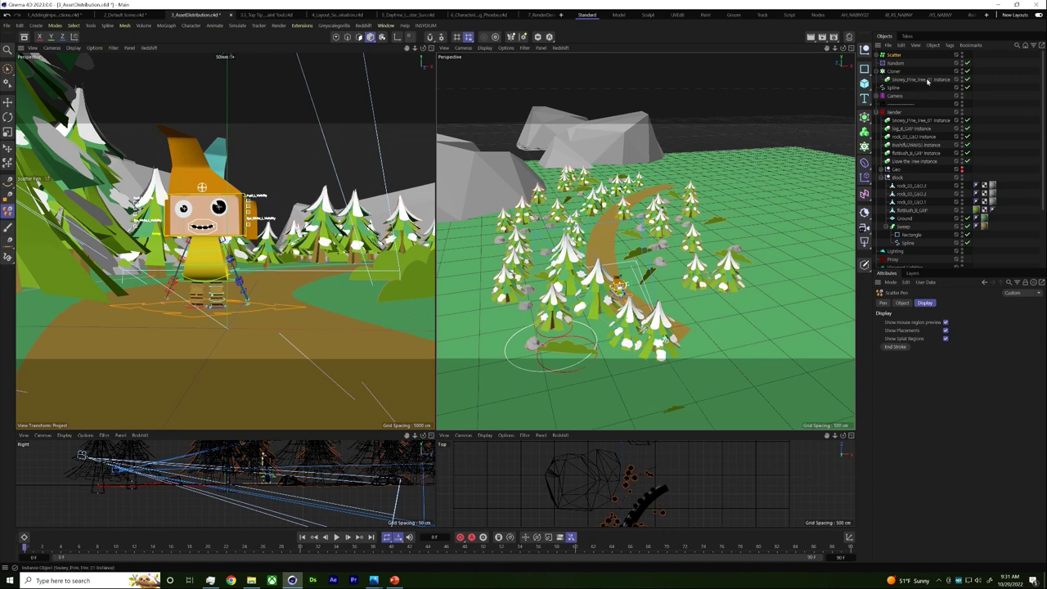
Expand the Scatter object and select all 39 of its Instance children.
left_click(895, 55)
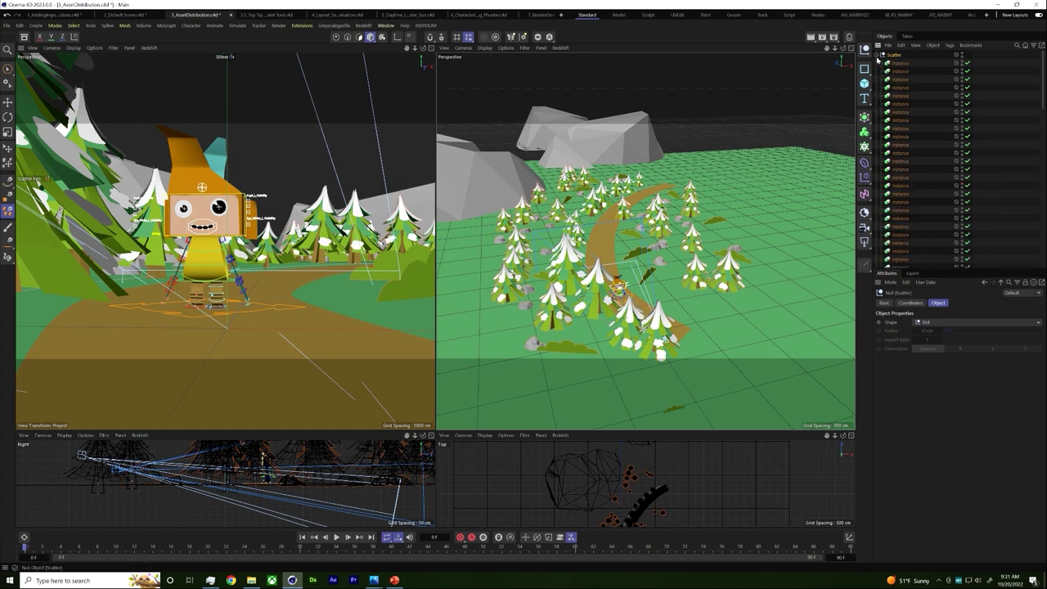
left_click(903, 71)
scroll(905, 187, "down", 1)
left_click(904, 234, "shift")
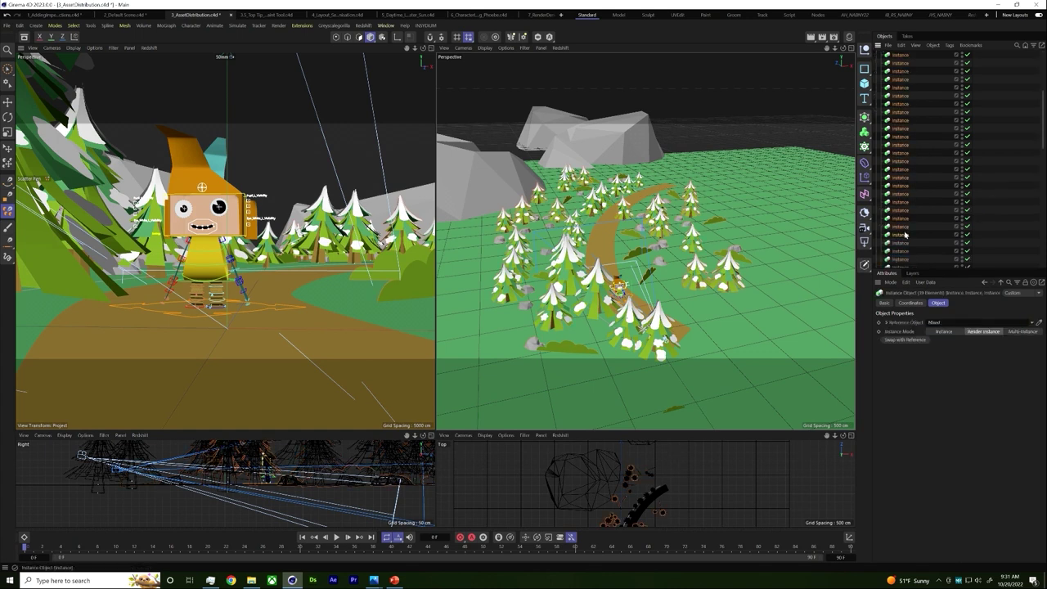
scroll(906, 235, "up", 1)
Move a snowy pine instance and another scattered instance to new spots, undoing the last move.
key("e")
left_click(662, 243)
left_click_drag(661, 244, 623, 221)
left_click(681, 277)
mouse_move(681, 278)
left_mouse_down()
mouse_move(677, 292)
mouse_move(665, 281)
left_mouse_up()
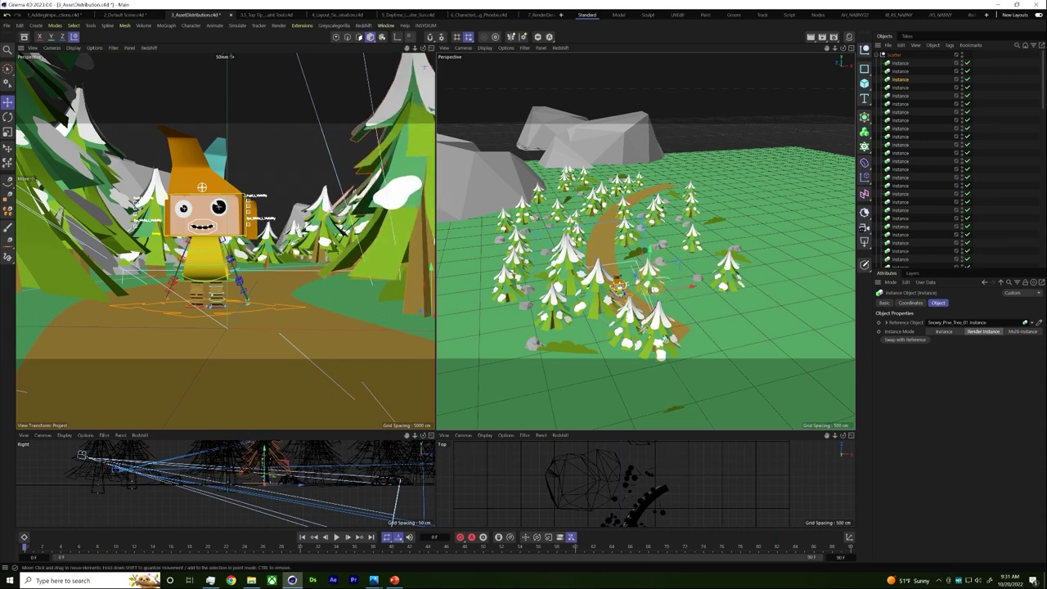
scroll(595, 259, "up", 3)
key("ctrl+z")
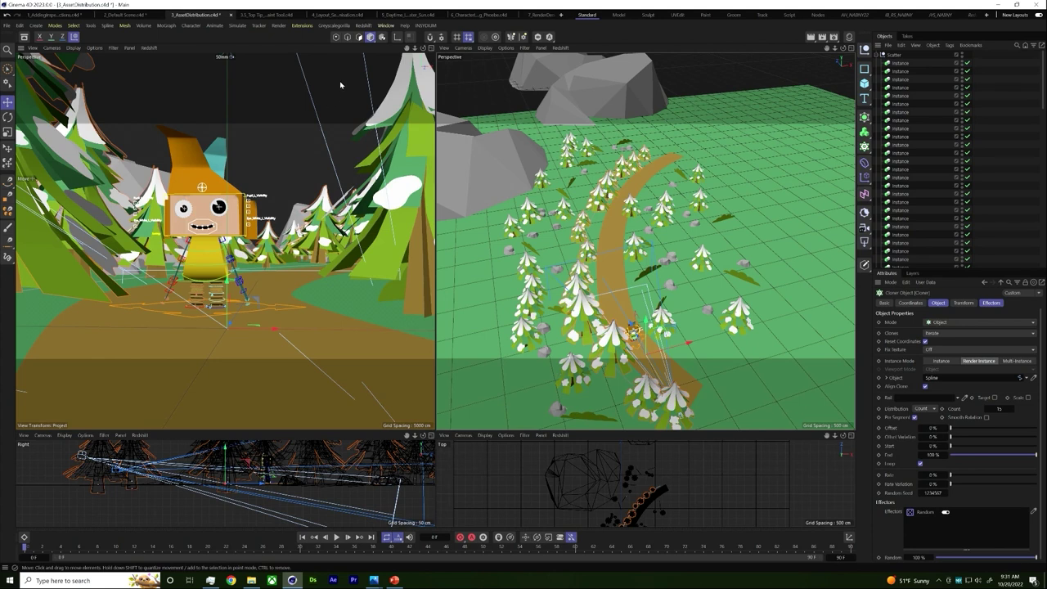
In the 3.5_Top Tip_Constraint Tool.c4d scene, create a Pine_Tree_01_V01 Instance and slide it right.
left_click(244, 16)
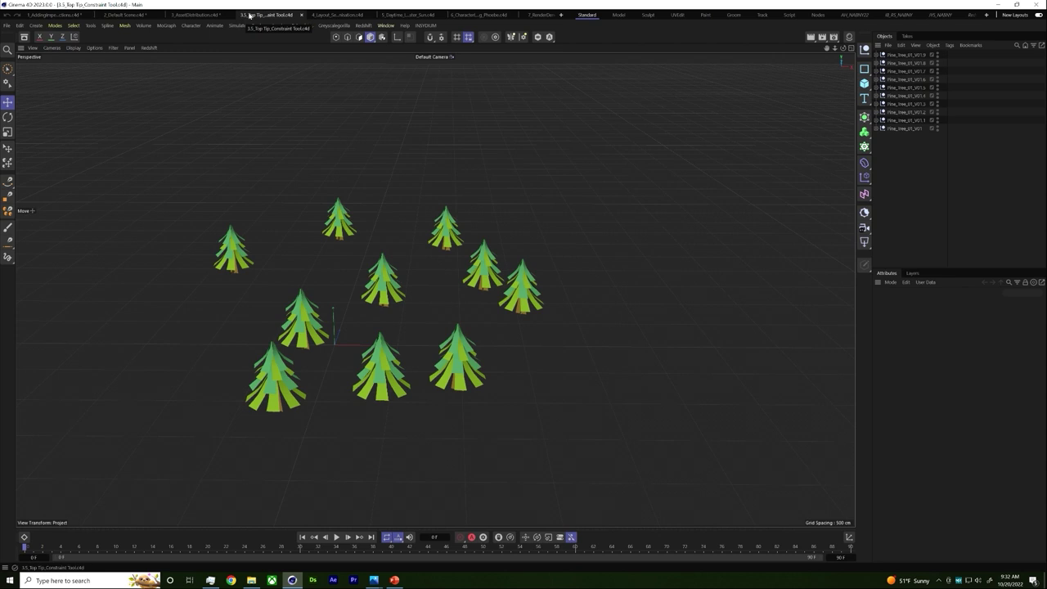
left_click(905, 129)
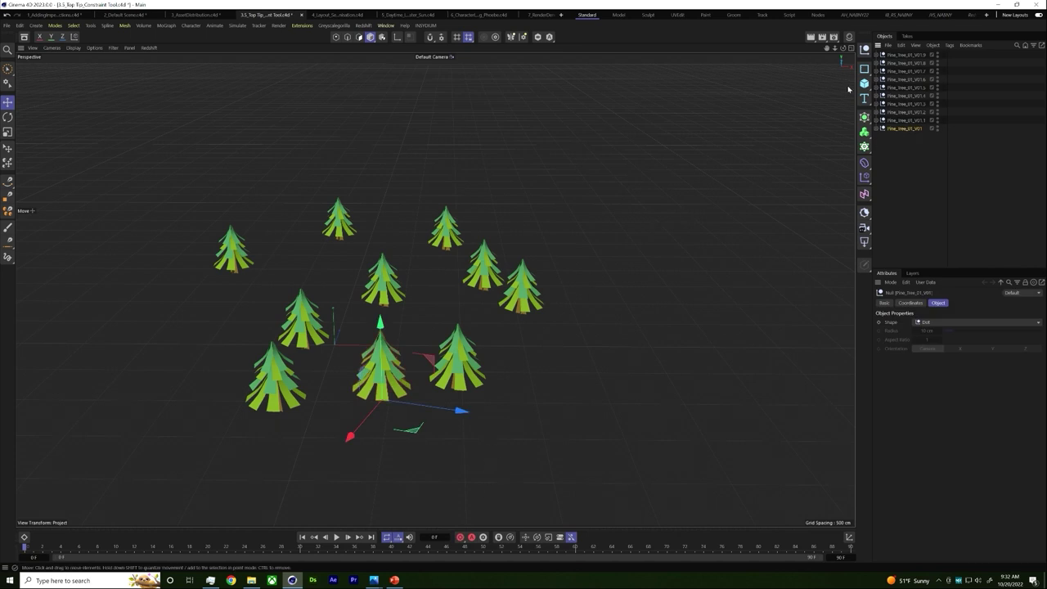
left_click(867, 119)
left_click(946, 212)
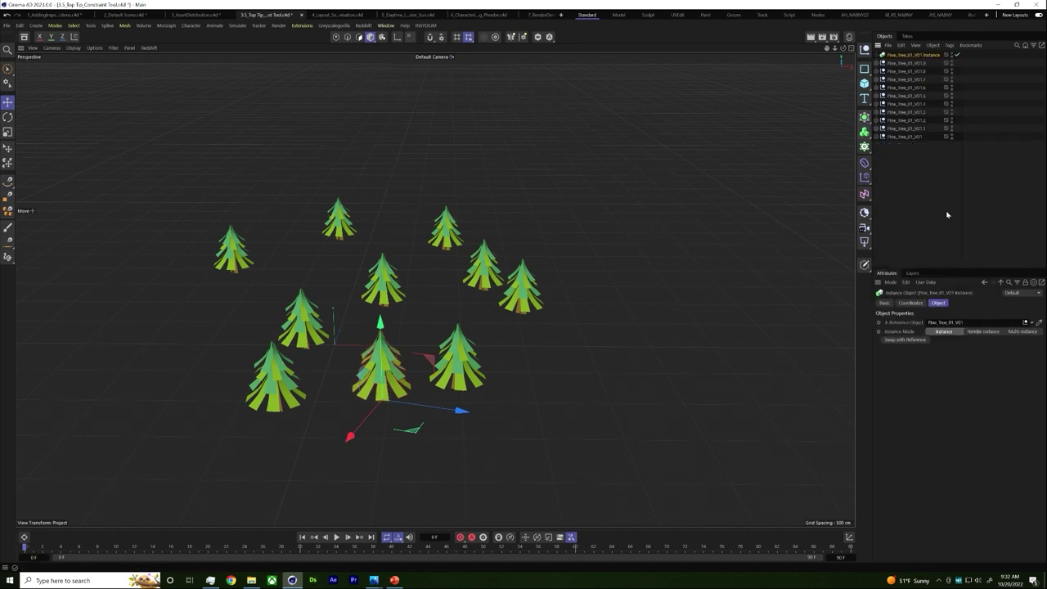
left_click_drag(409, 431, 504, 401)
Delete the Pine_Tree_01_V01 Instance and clear the selection.
key("r")
key("e")
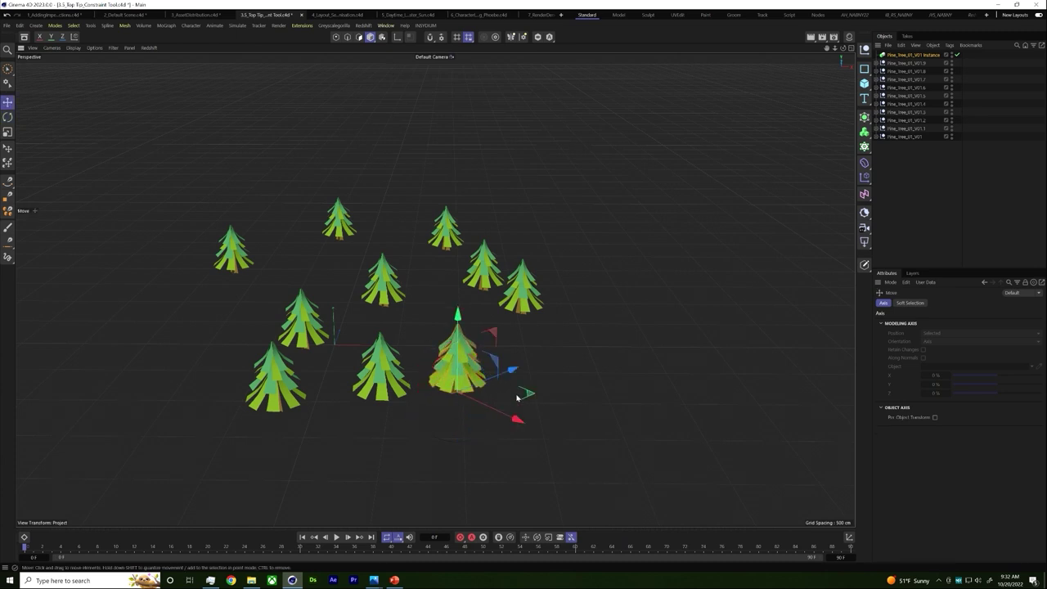
key("ctrl+z")
left_click(513, 407)
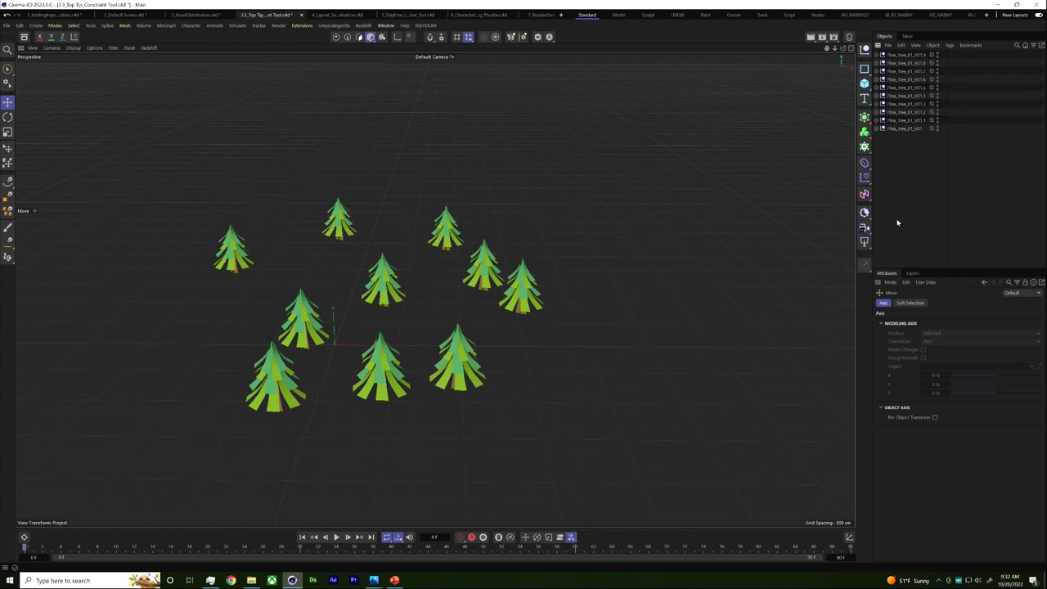
key("ctrl+z")
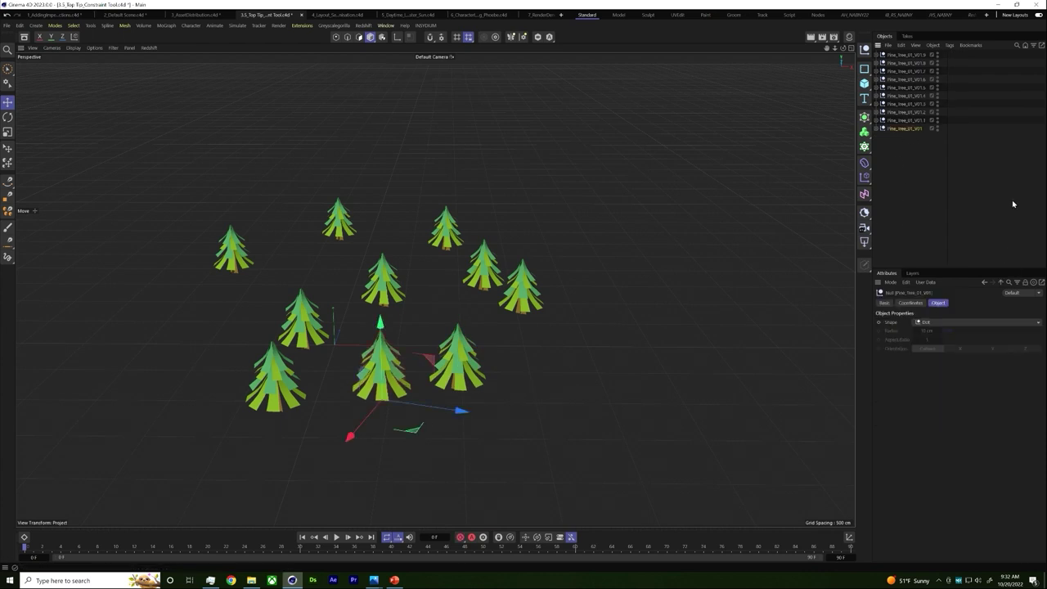
key("ctrl+shift+z")
key("ctrl+z")
key("ctrl+shift+z")
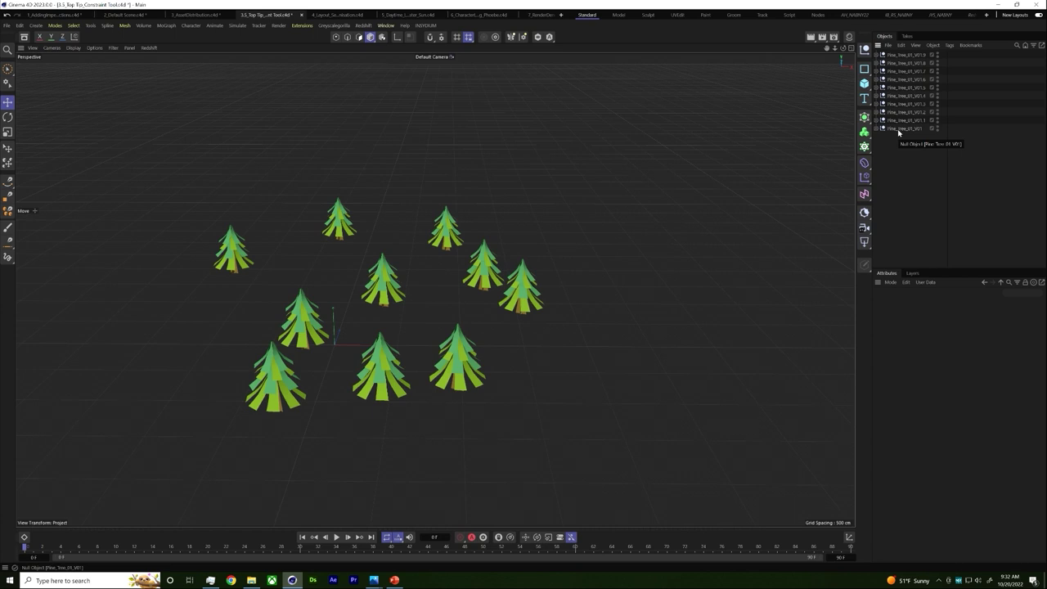
Create a new Instance of Pine_Tree_01_V01 and add a Constraint tag to it.
left_click(899, 130)
left_click(867, 121)
left_click(954, 182)
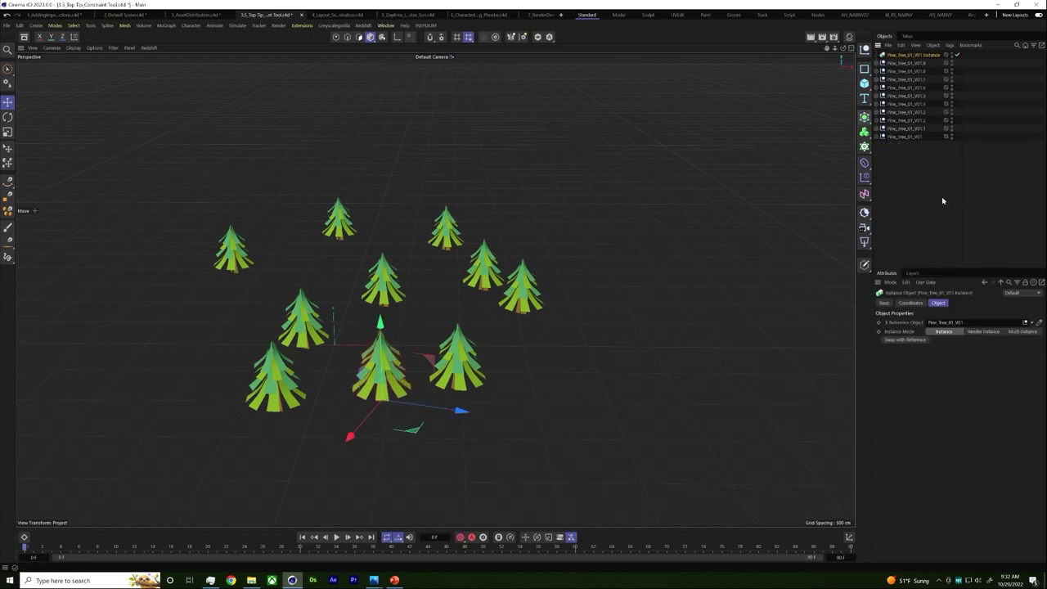
right_click(913, 55)
mouse_move(942, 155)
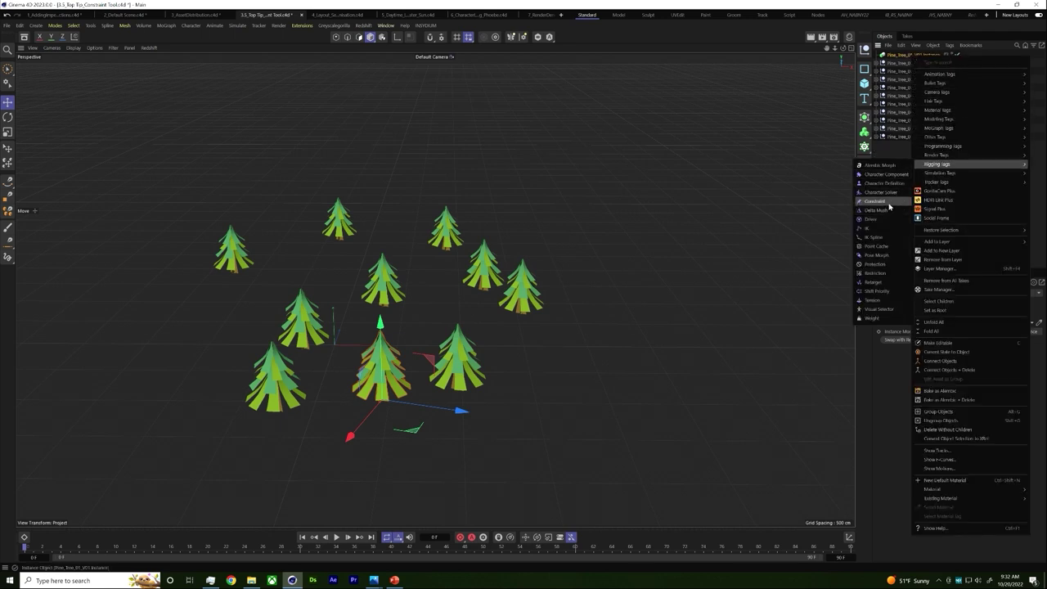
left_click(889, 205)
Enable the Transform constraint with Pine_Tree_01_V01.1 as its target, then deselect.
left_click(924, 380)
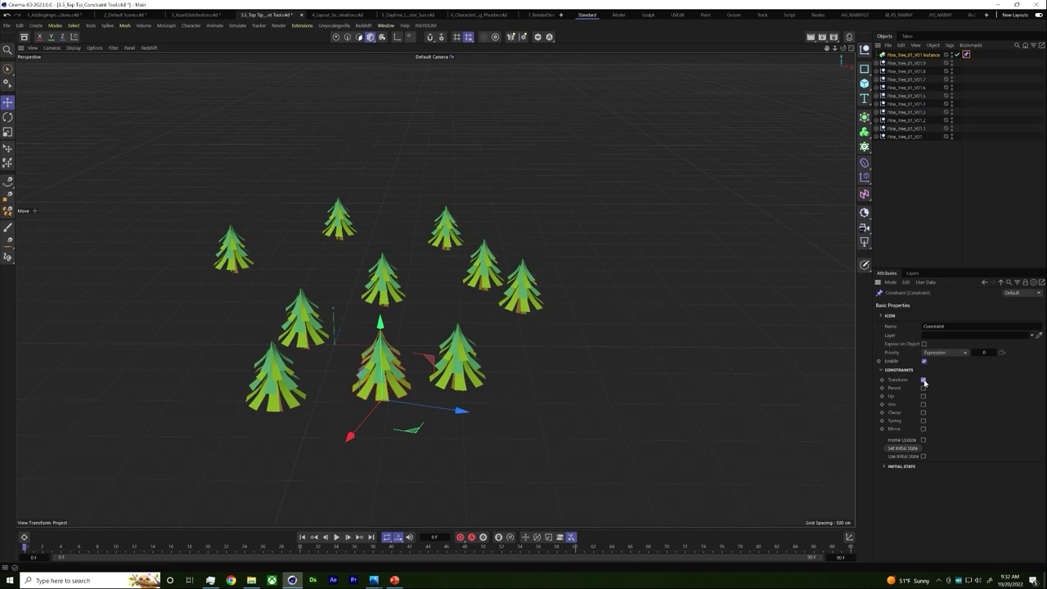
left_click(915, 305)
left_click(1039, 399)
left_click(906, 130)
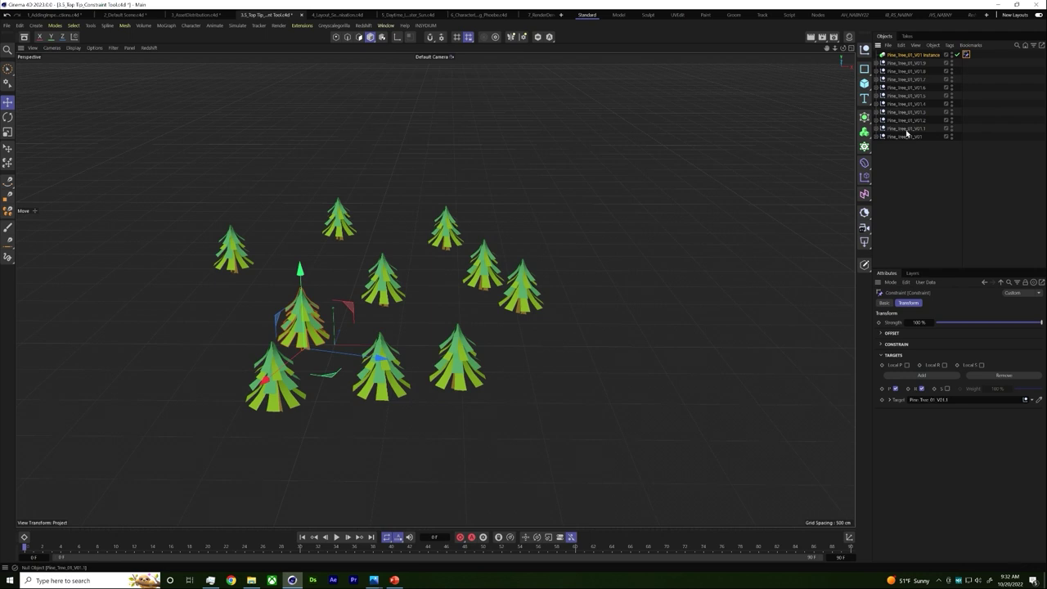
left_click(1009, 121)
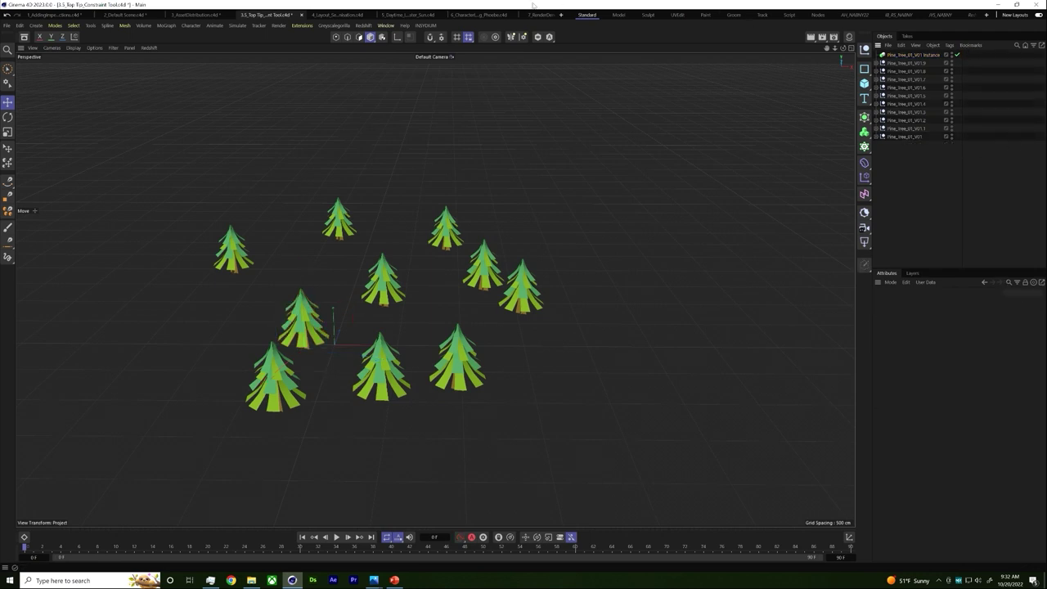
left_click(385, 26)
mouse_move(417, 41)
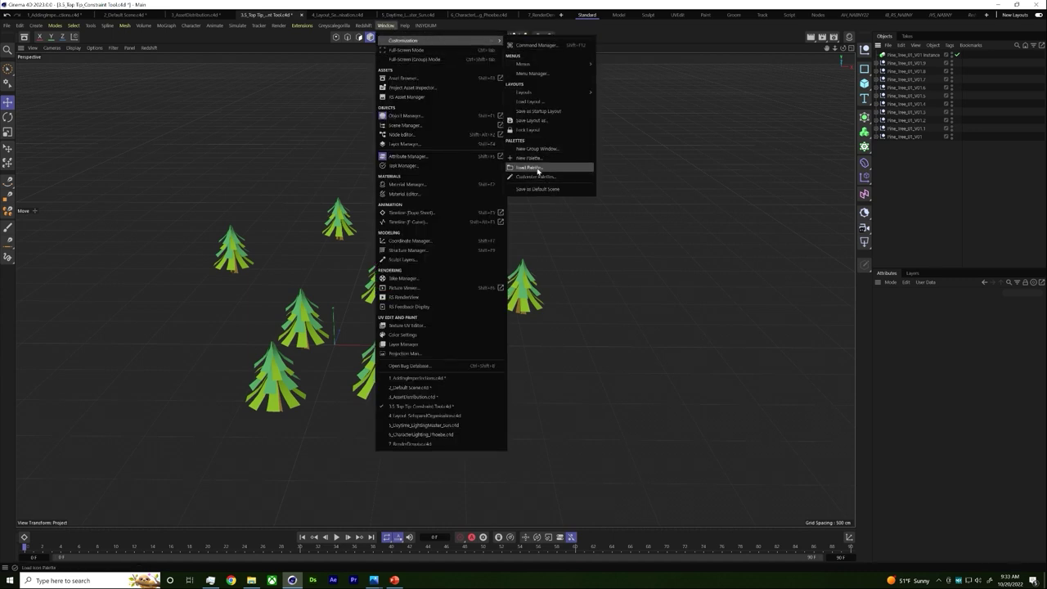
Add the Add Transform Constraint command to the palette from the Command Manager's 'transform' search.
left_click(534, 45)
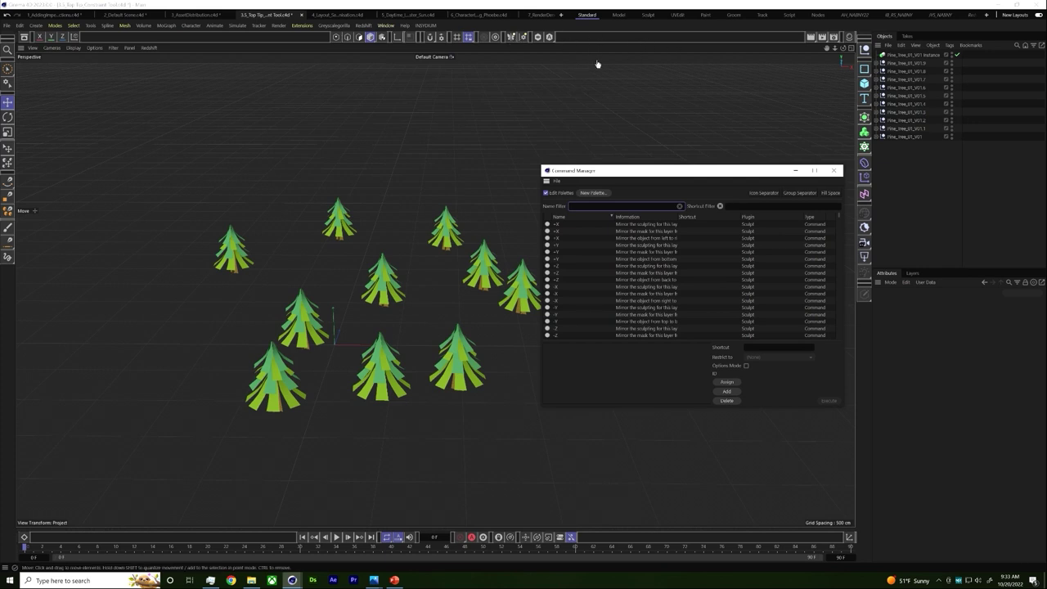
left_click(593, 205)
type("transform")
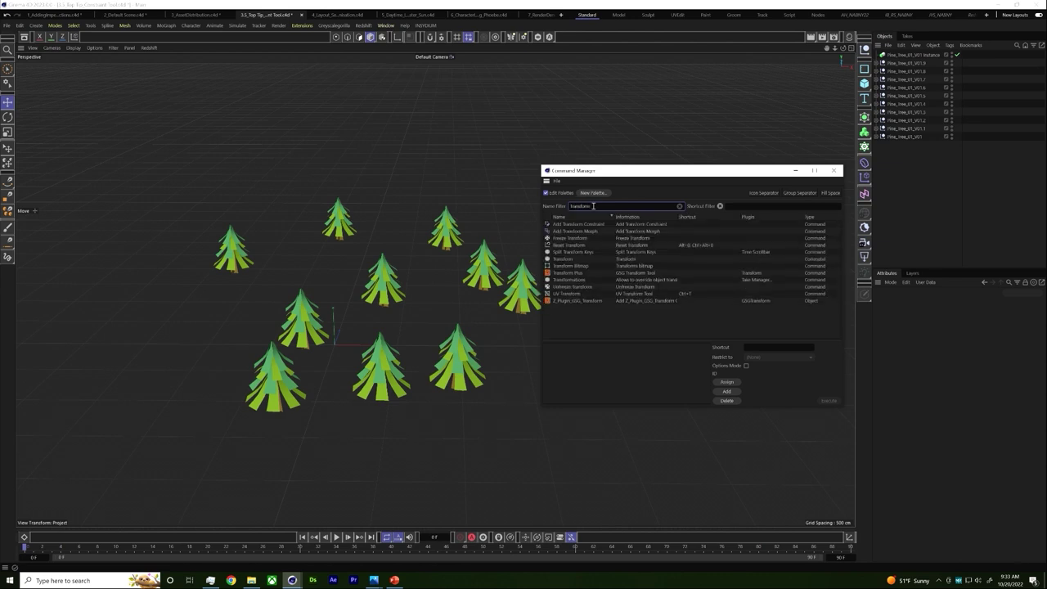
left_click(612, 224)
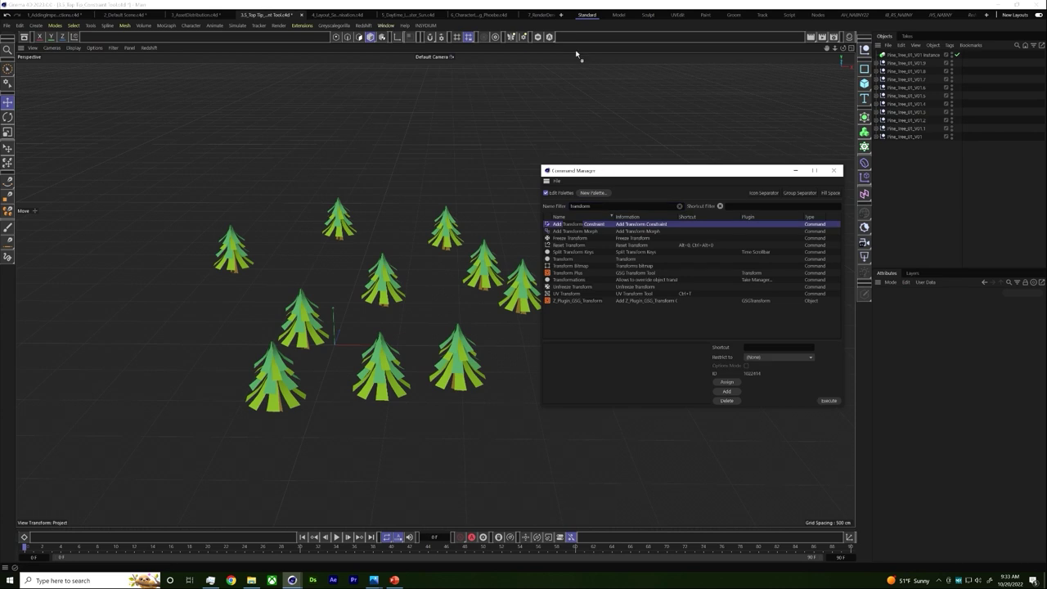
key("shift+F12")
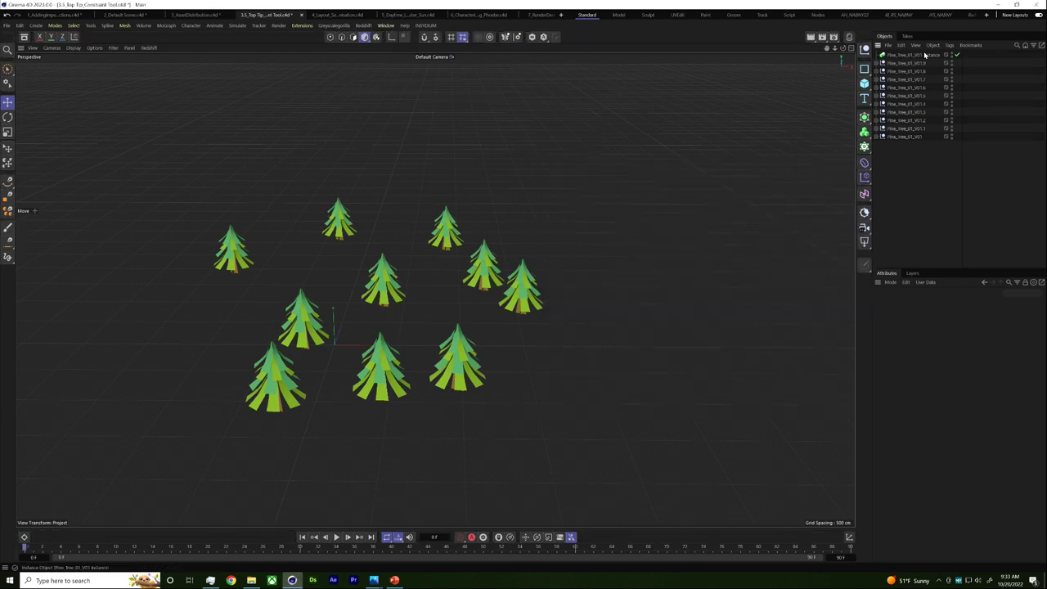
left_click(925, 54)
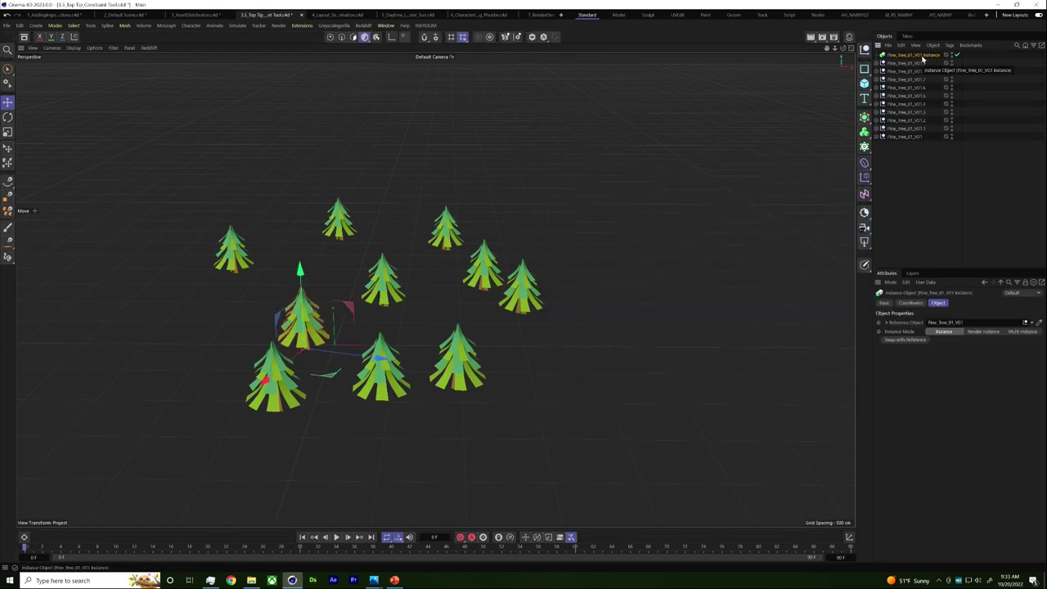
Duplicate the instance seven times and constrain the first three to Pine_Tree_01_V01.1, .2 and .3.
key("alt+r")
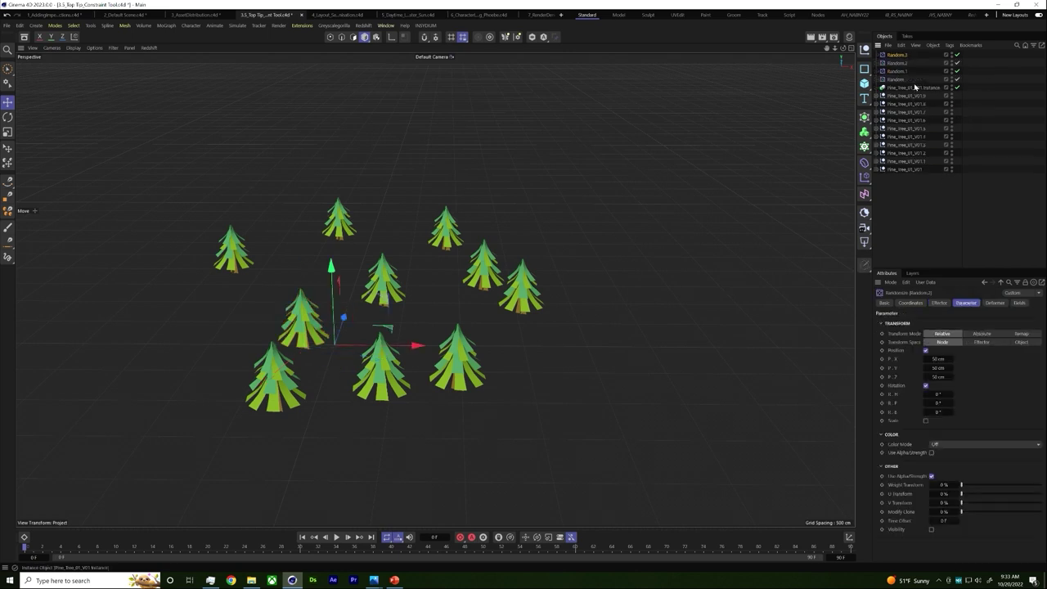
key("ctrl+z")
key("ctrl+v")
key("ctrl+v")
key("ctrl+v")
key("ctrl+v")
key("ctrl+v")
key("ctrl+v")
key("ctrl+v")
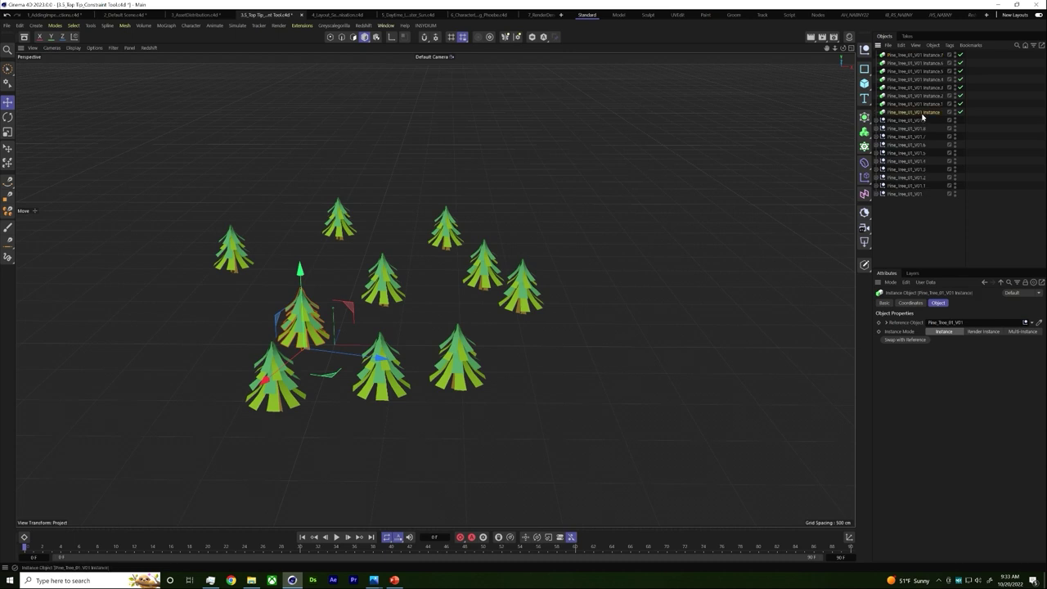
left_click(921, 187, "ctrl")
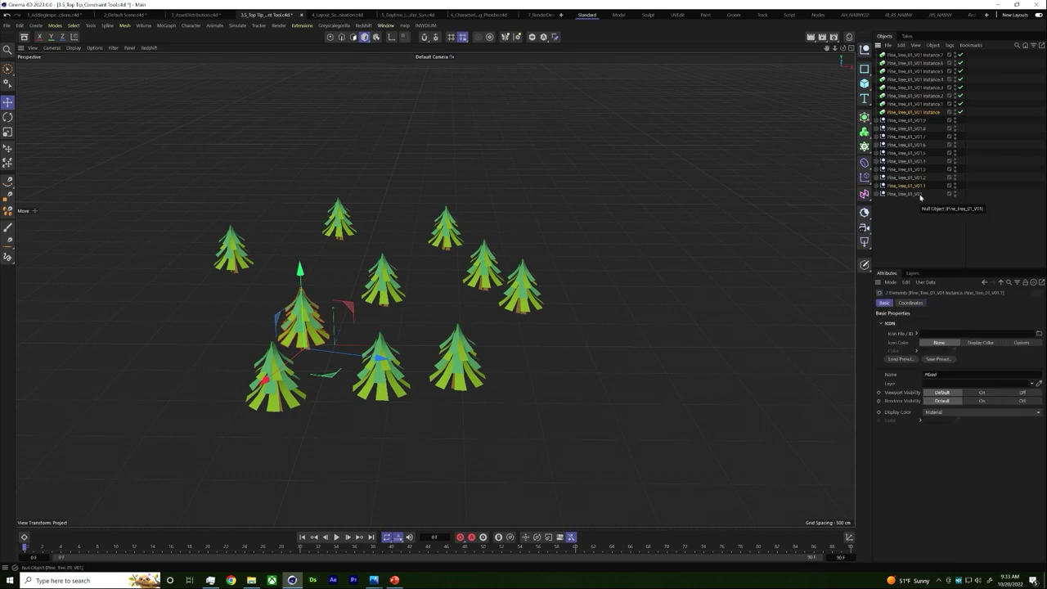
left_click(941, 112)
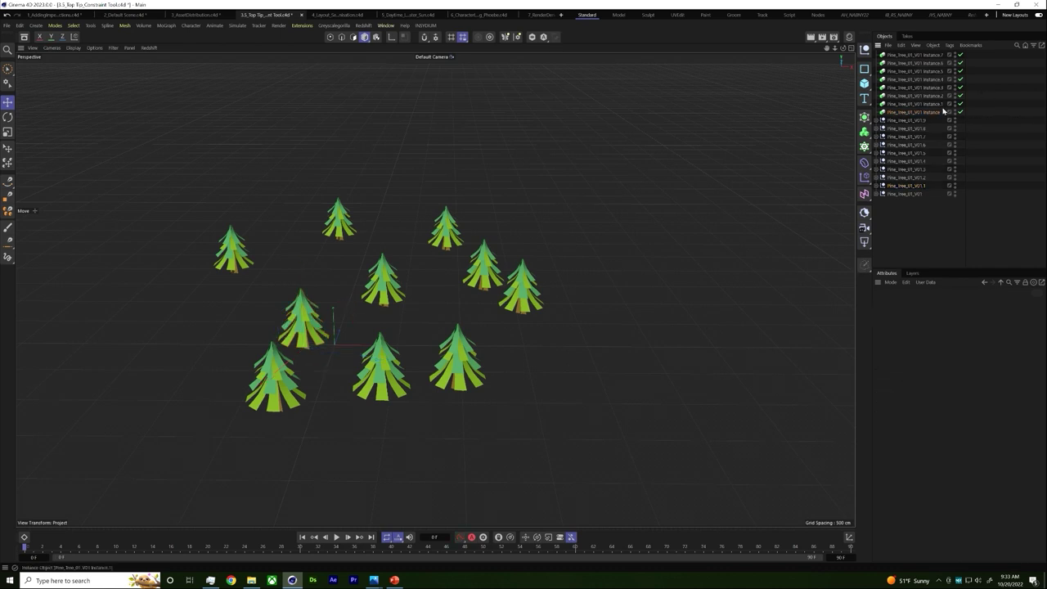
left_click(906, 185, "ctrl")
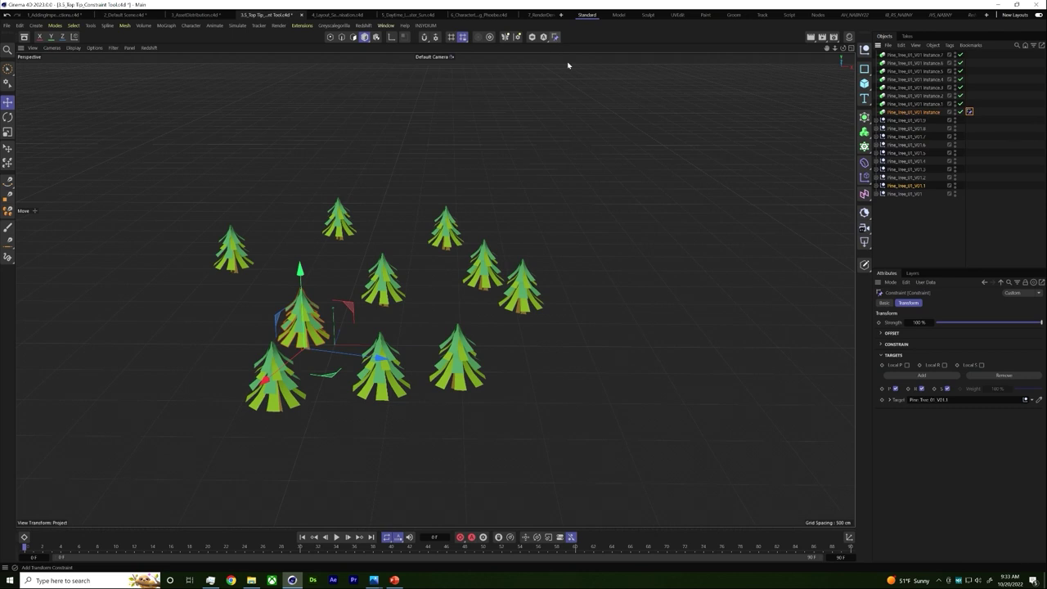
left_click(920, 112)
mouse_move(969, 111)
left_mouse_down("ctrl")
mouse_move(908, 107)
mouse_move(963, 100)
left_mouse_up("ctrl")
left_click(912, 96)
Constrain Instance.3 through Instance.6 to Pine_Tree_01_V01.5, .7, .8 and .9.
left_click(912, 88)
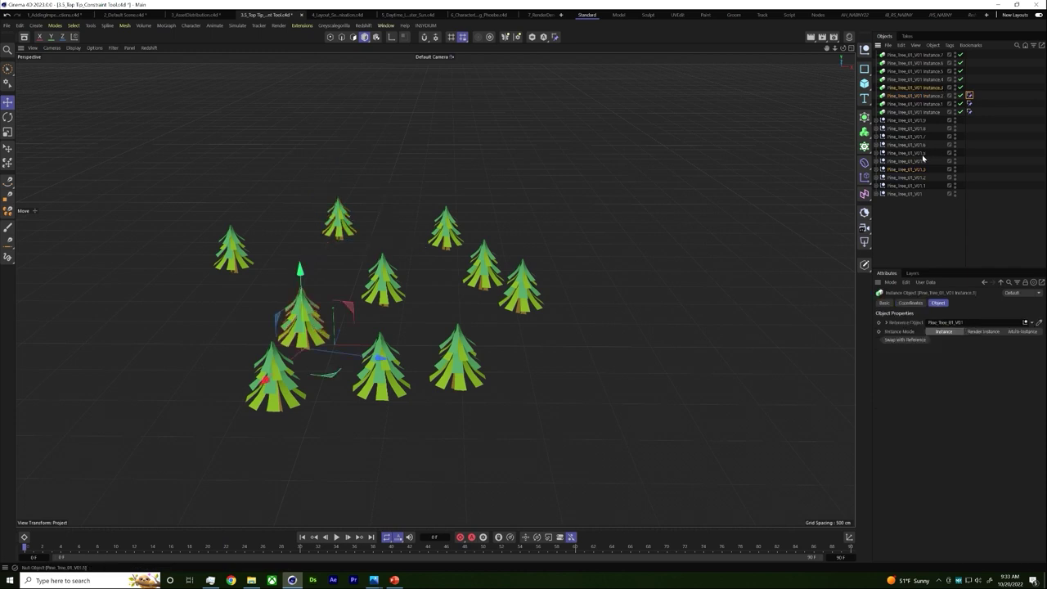
left_click(912, 153, "ctrl")
left_click(915, 79)
left_click(915, 136, "ctrl")
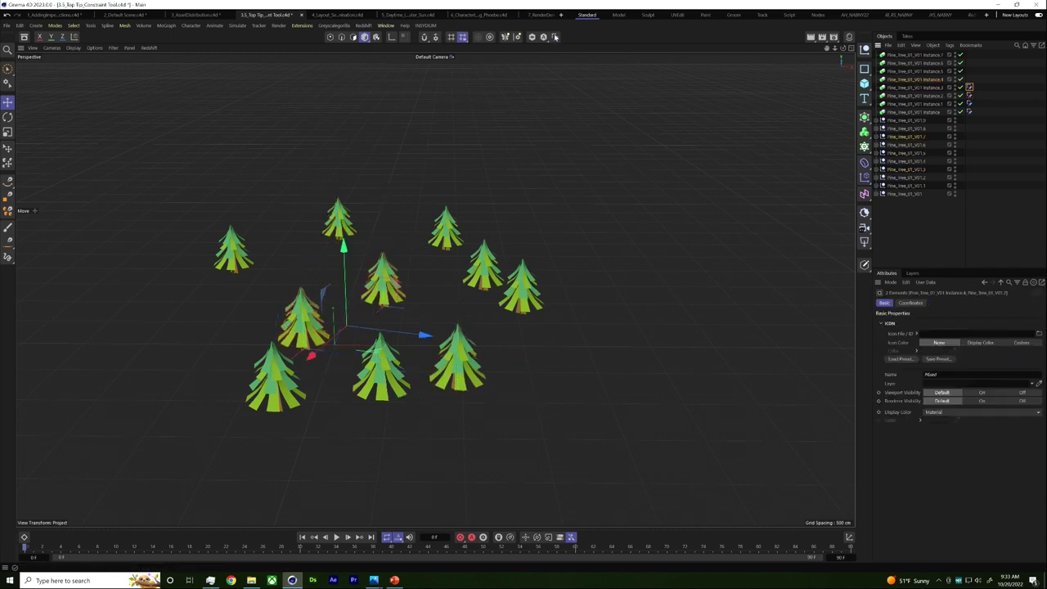
left_click(914, 71)
left_click(915, 128, "ctrl")
left_click(914, 63)
left_click(915, 120, "ctrl")
left_click(915, 63)
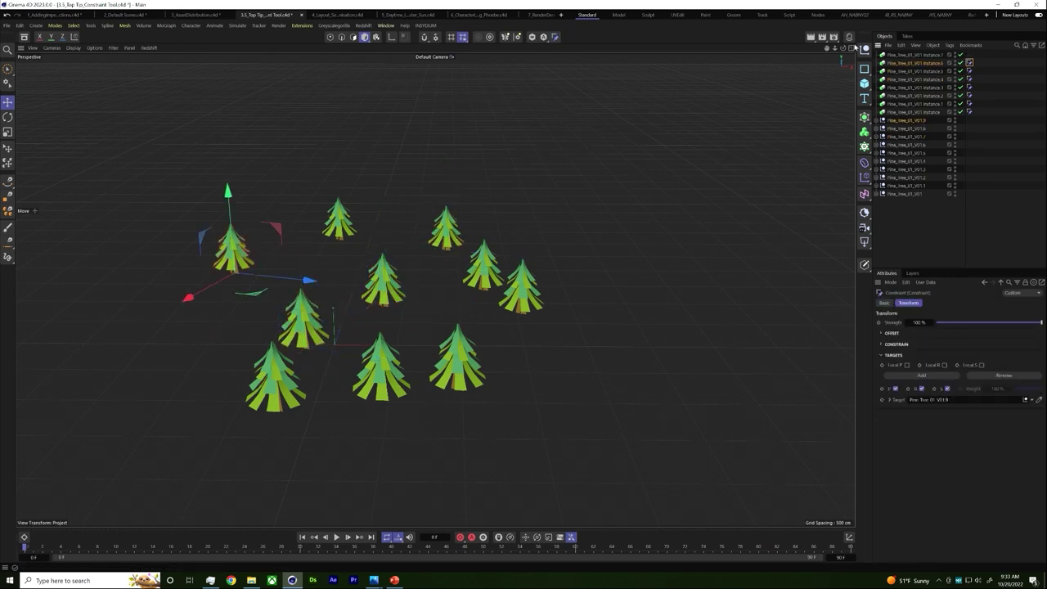
Delete all constraint tags and the tree nulls Pine_Tree_01_V01.1 through .9.
left_click_drag(969, 63, 965, 133, "ctrl")
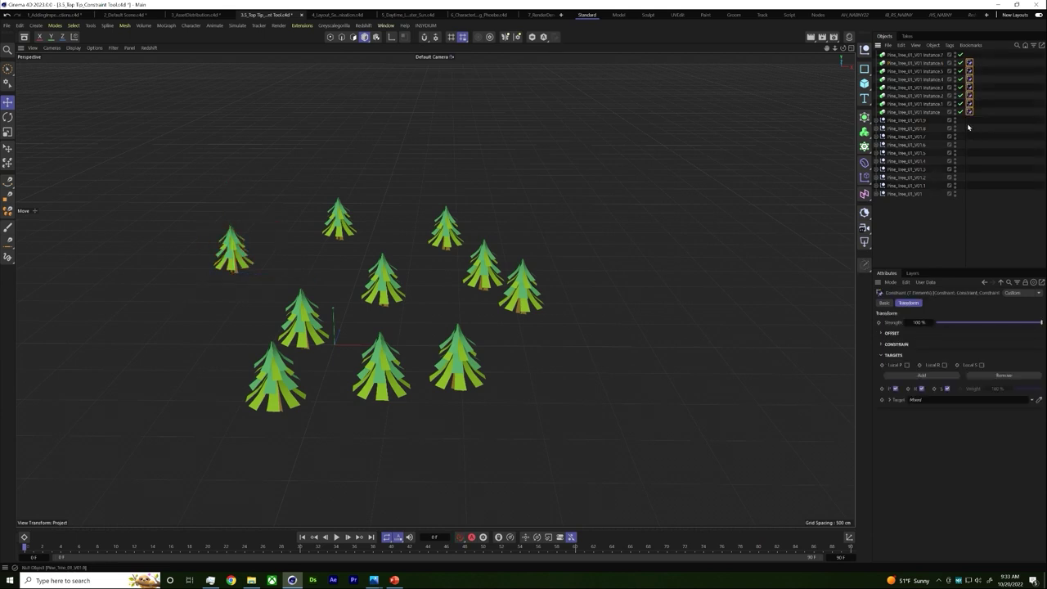
key("Delete")
left_click(919, 120)
left_click(918, 189, "shift")
key("Delete")
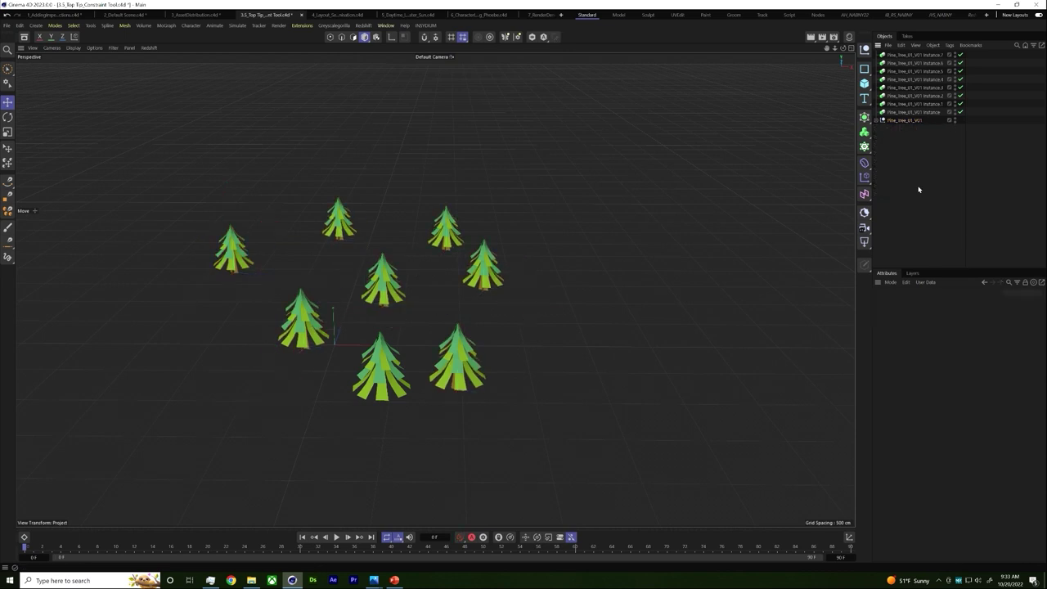
Set all eight pine instances to Render Instance mode, then switch to the 4_Layout_SceneOrganisation.c4d document.
left_click(923, 112)
left_click(934, 55, "shift")
left_click(983, 331)
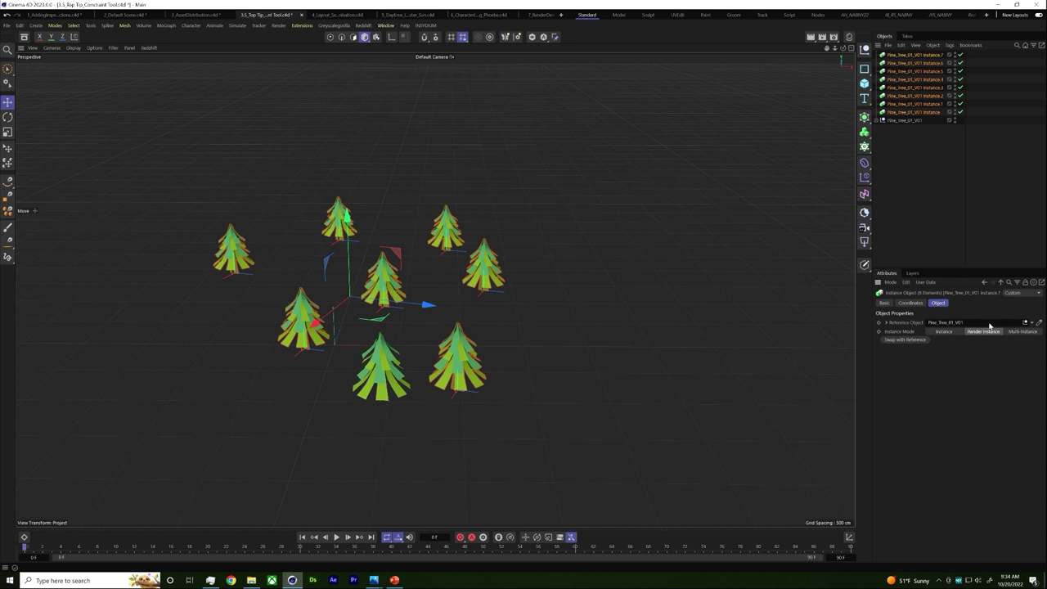
left_click(937, 237)
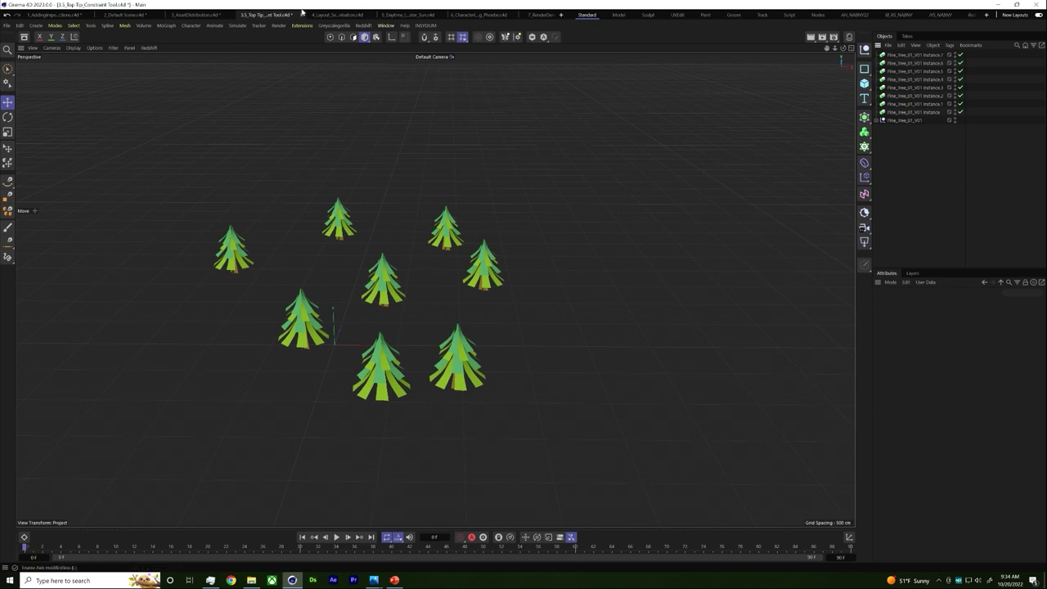
left_click(334, 16)
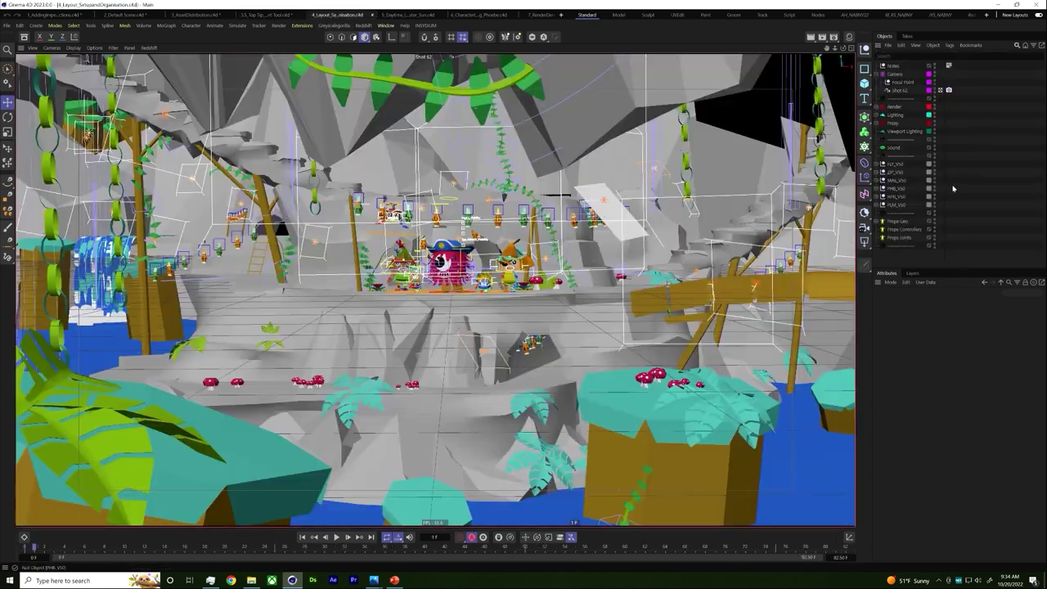
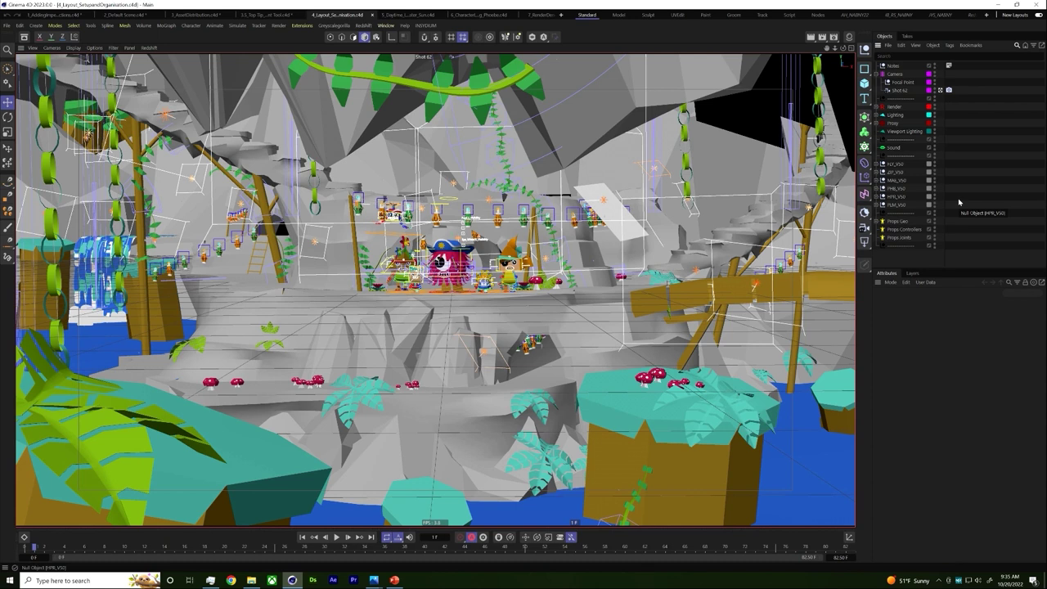
Show the Layer Manager and collapse the Fly, Plum, Max Mae, Zip and Phoebe layer folders.
left_click(913, 273)
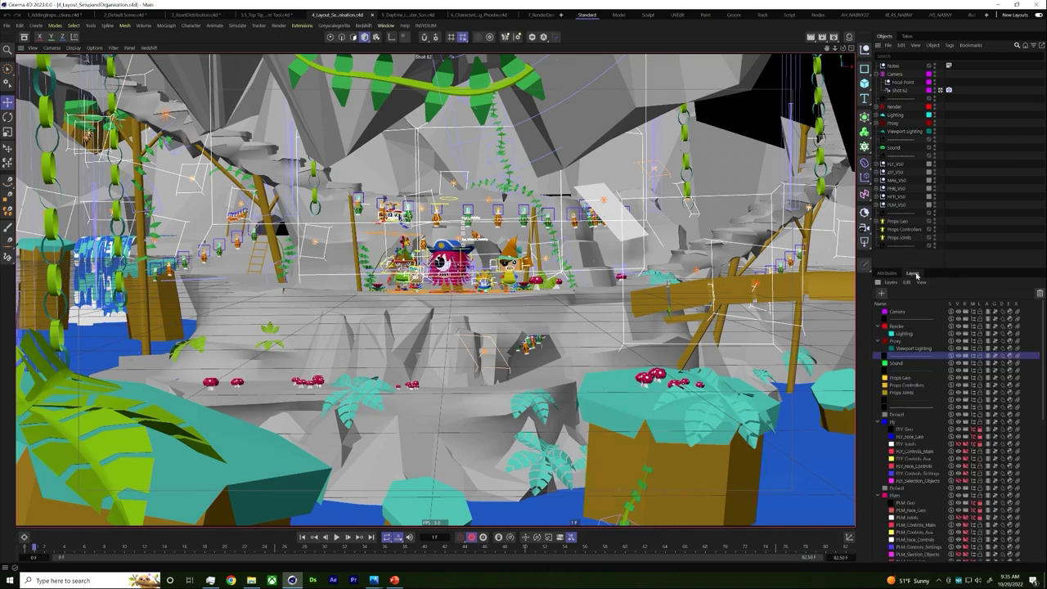
left_click(883, 422)
left_click(880, 436)
left_click(880, 450)
left_click(880, 467)
left_click(880, 473)
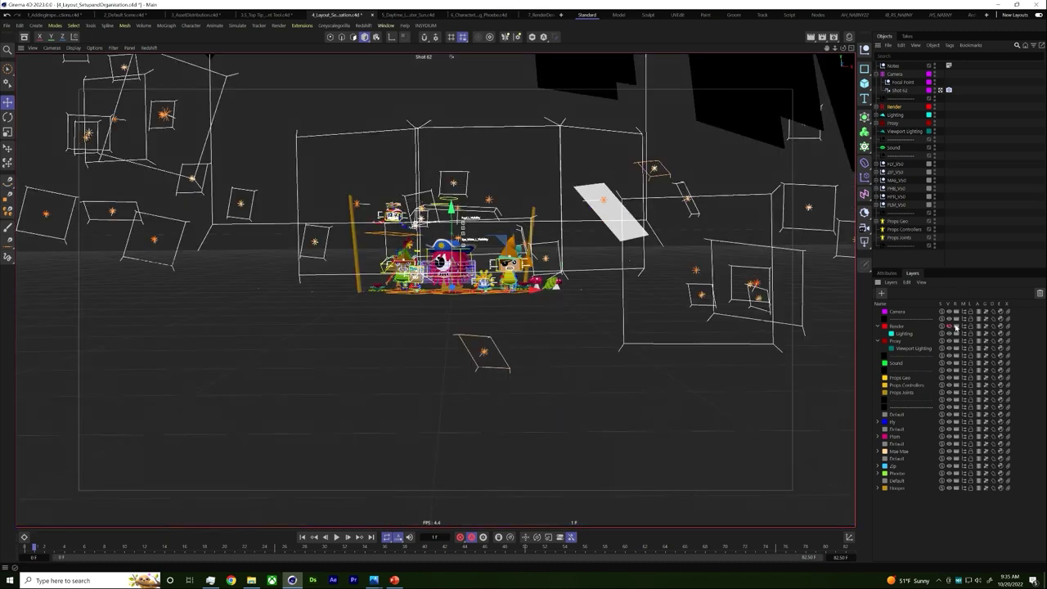
Toggle the Render layer's solo and visibility off and back on, leaving it visible.
left_click(949, 327)
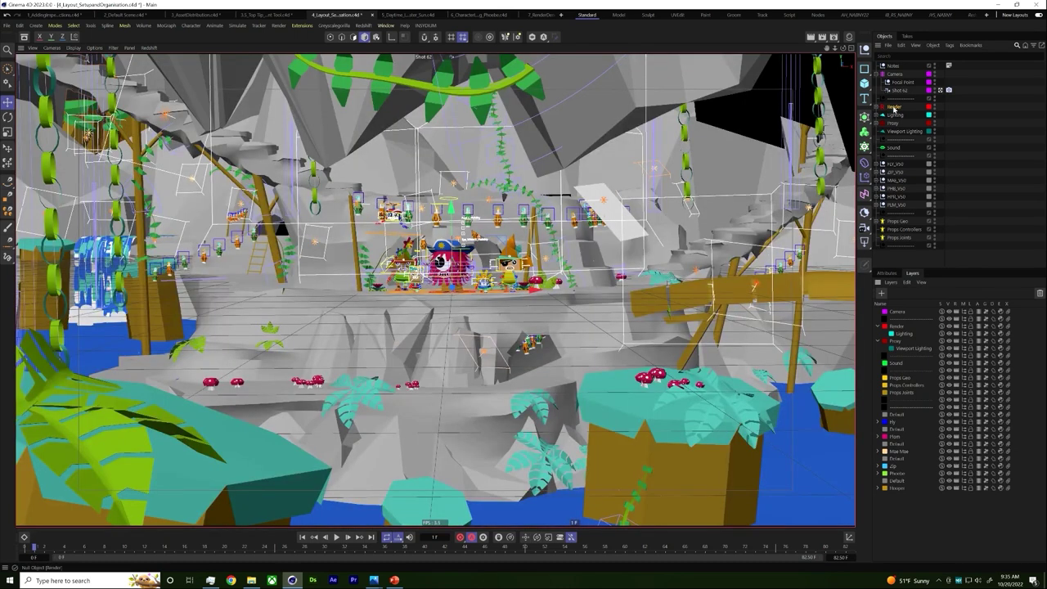
left_click(883, 109)
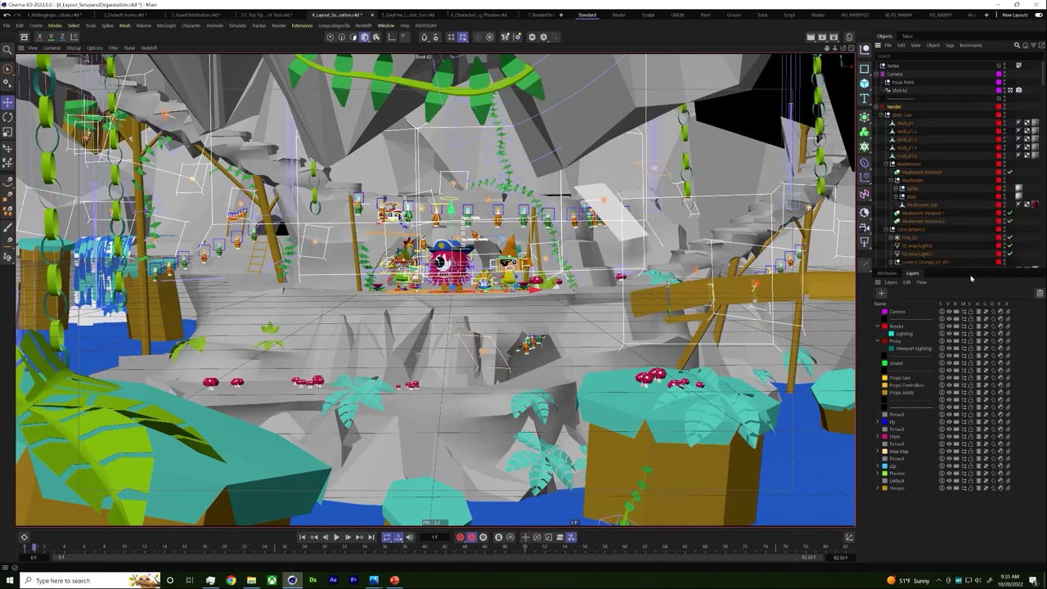
left_click(938, 353)
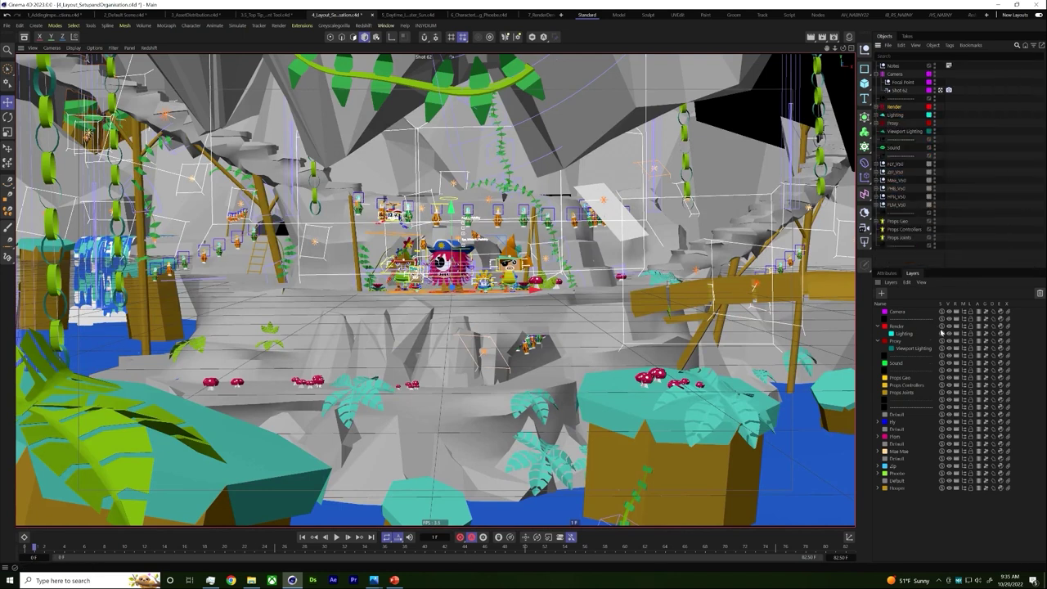
left_click(941, 326)
left_click(942, 326)
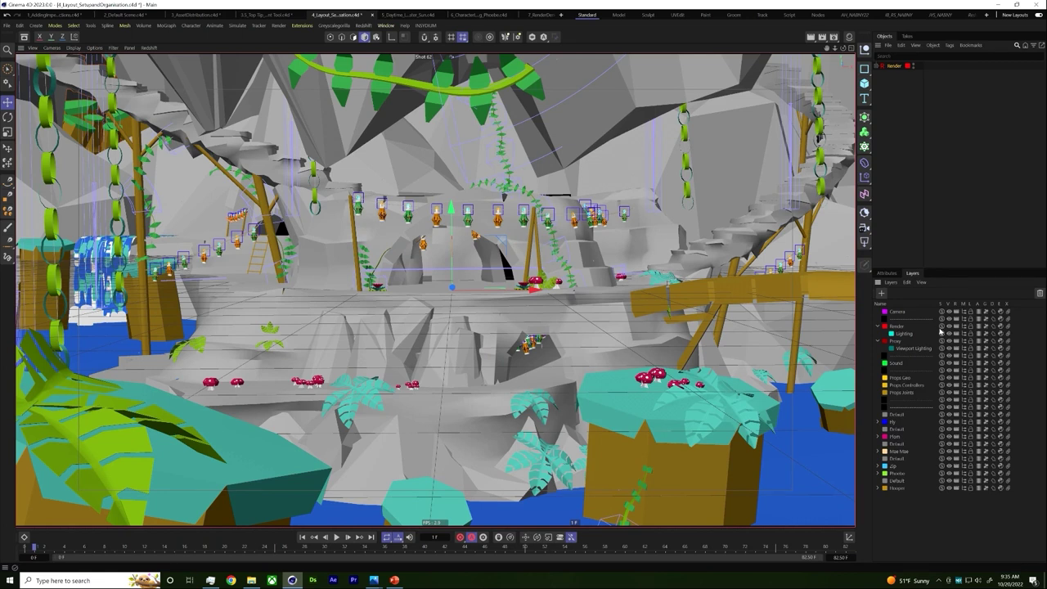
left_click(949, 327)
left_click(948, 326)
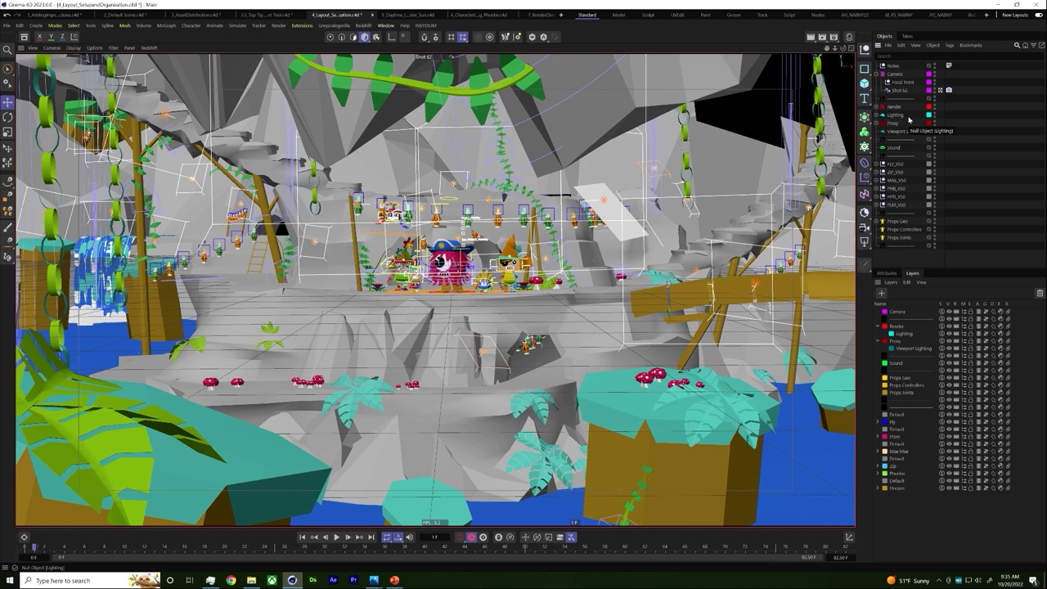
middle_click(838, 114)
Orbit and zoom the top-right Perspective view in close to the lanterns and characters.
left_click_drag(621, 176, 694, 119, "alt")
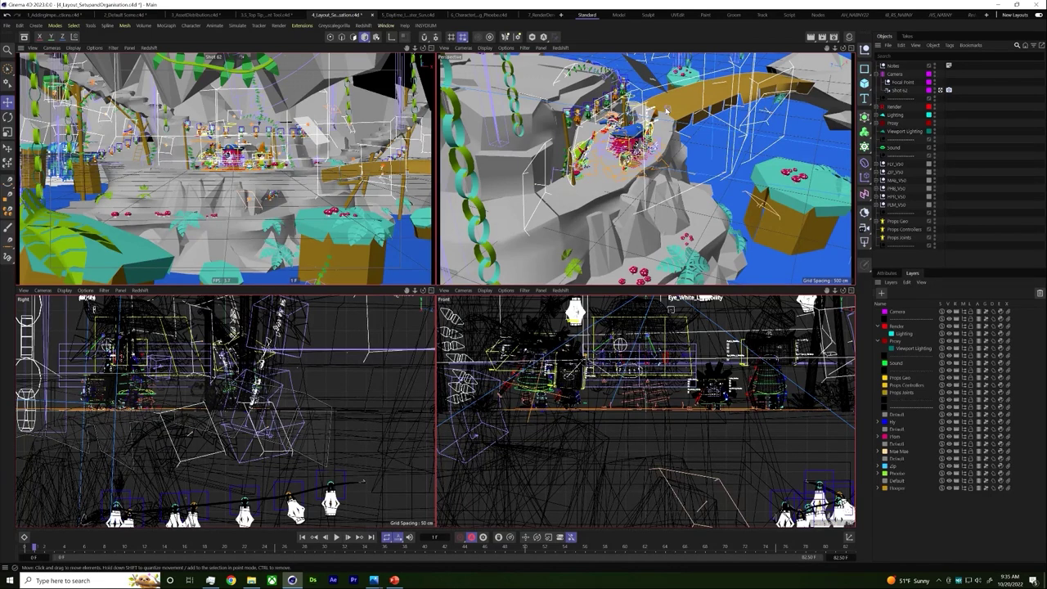
scroll(666, 98, "up", 10)
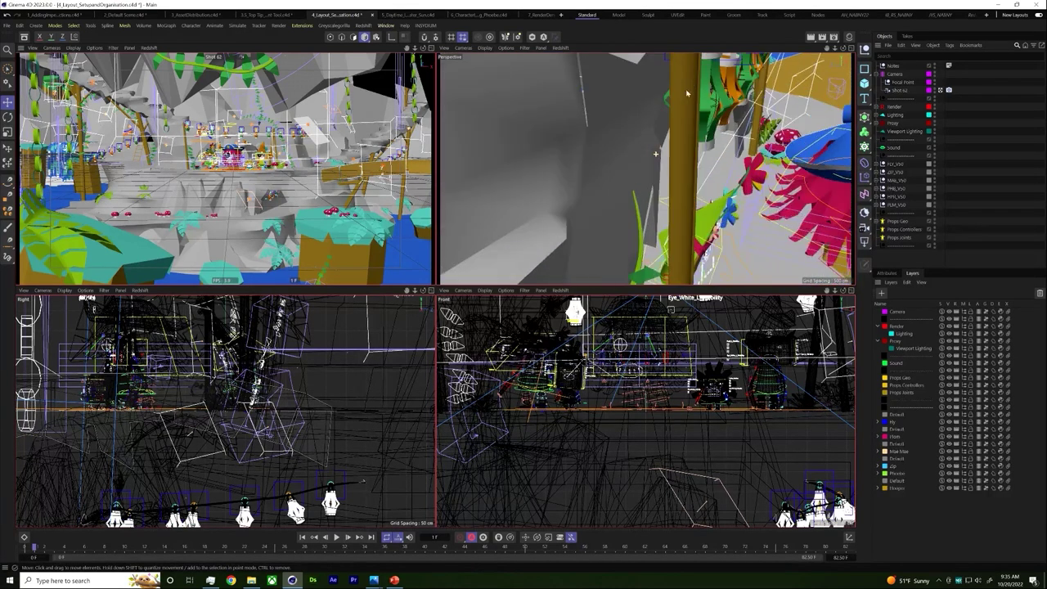
scroll(638, 89, "down", 10)
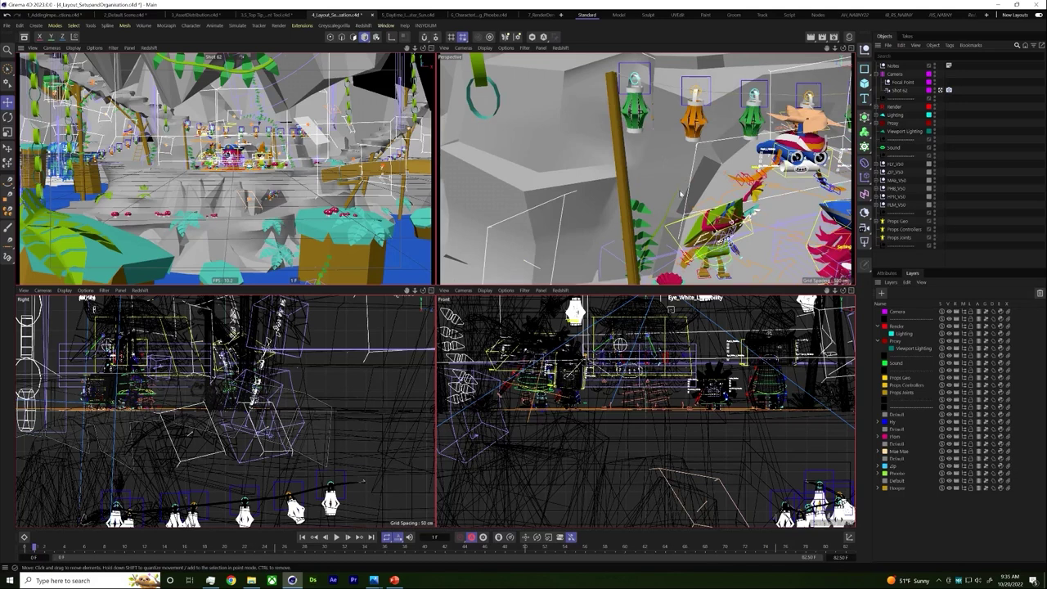
scroll(679, 172, "up", 3)
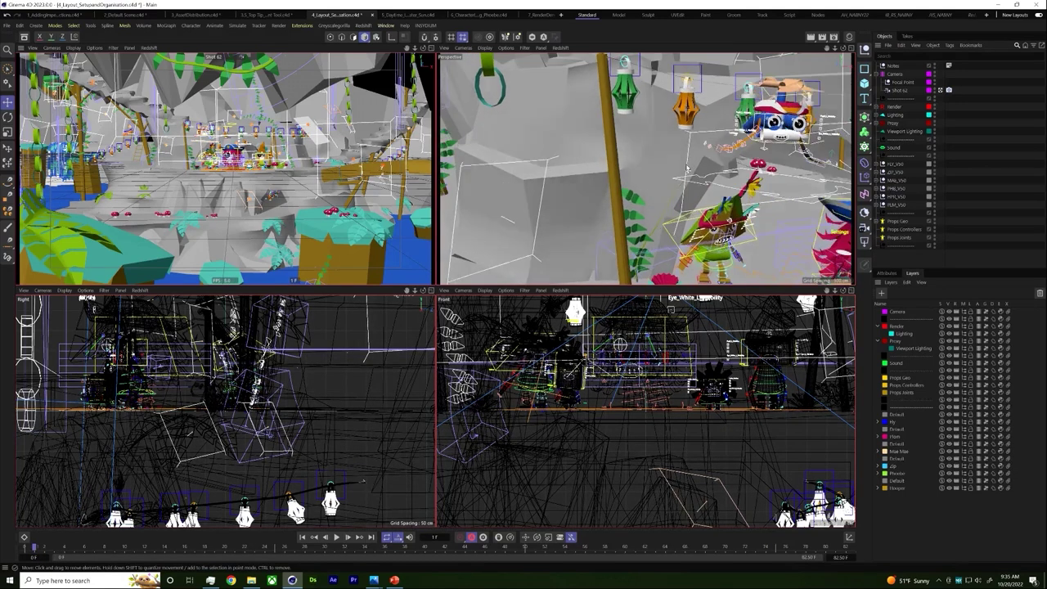
scroll(686, 160, "down", 3)
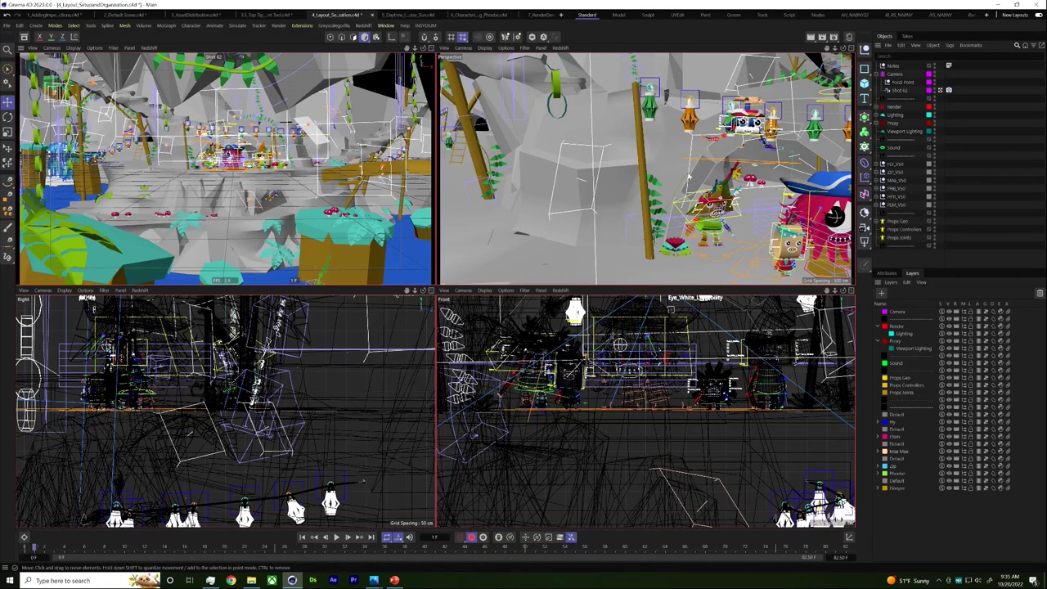
left_click_drag(692, 157, 740, 127, "alt")
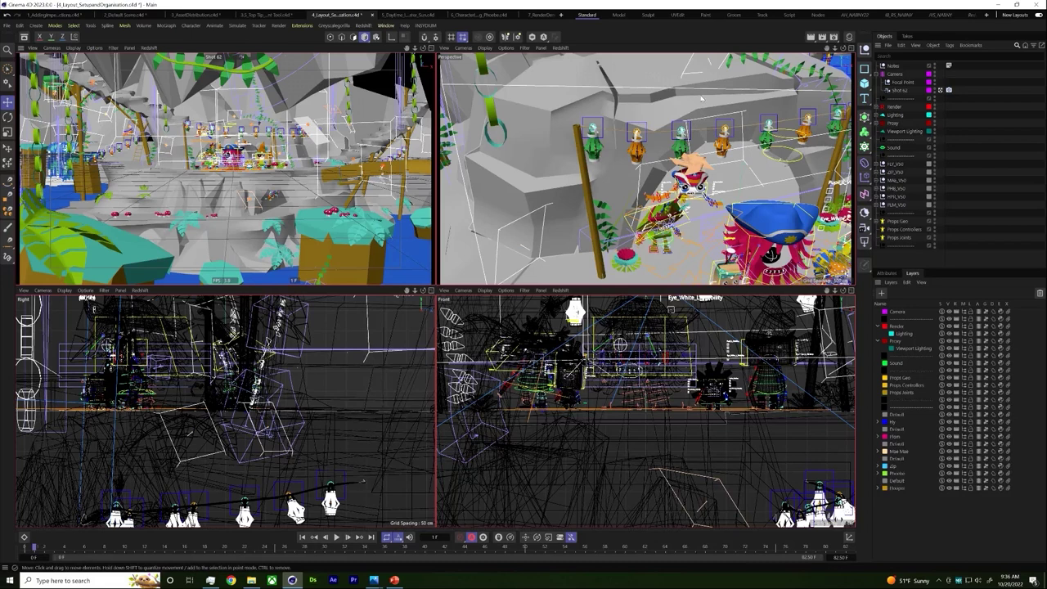
left_click(677, 108)
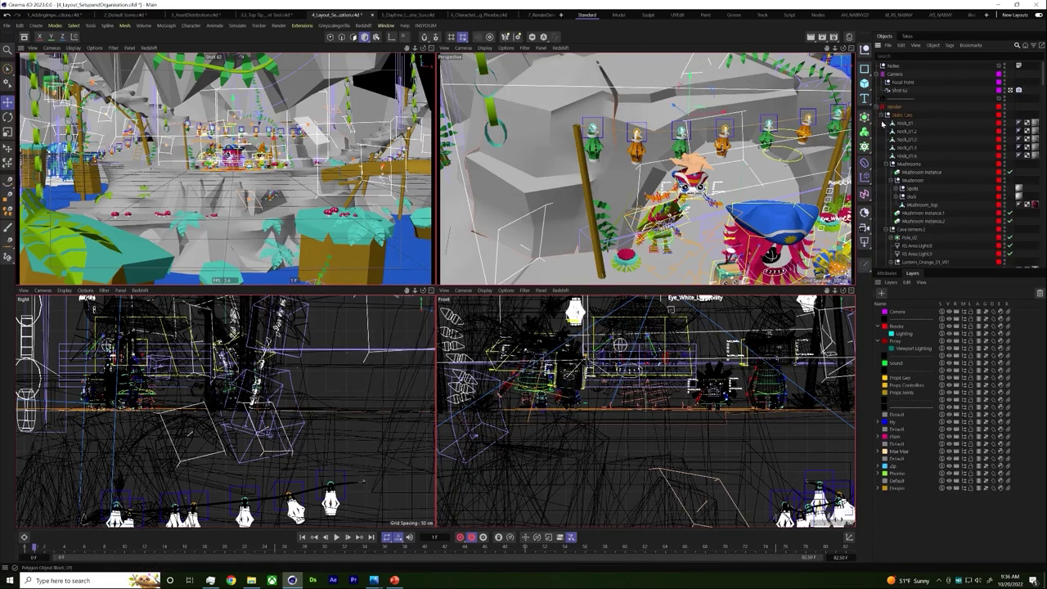
scroll(924, 153, "down", 3)
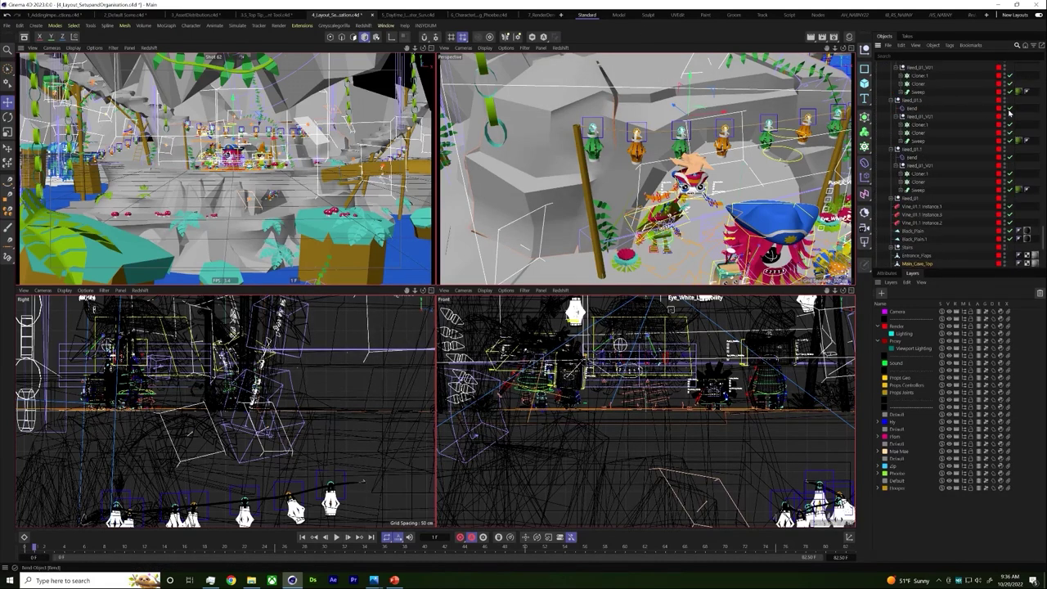
scroll(1008, 153, "down", 3)
scroll(1007, 153, "up", 6)
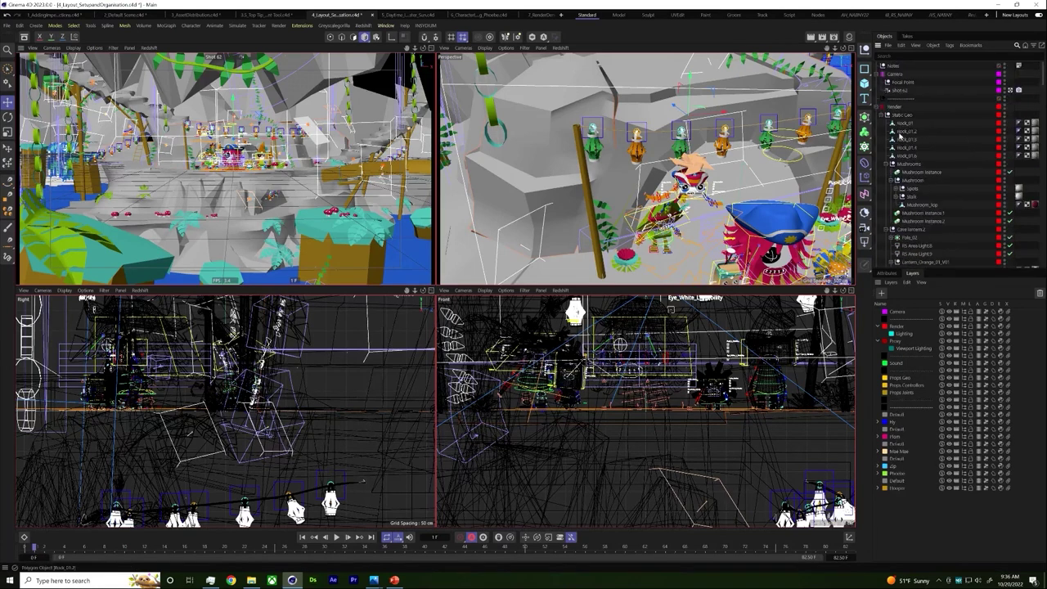
left_click(876, 111)
left_click_drag(646, 163, 599, 120, "alt")
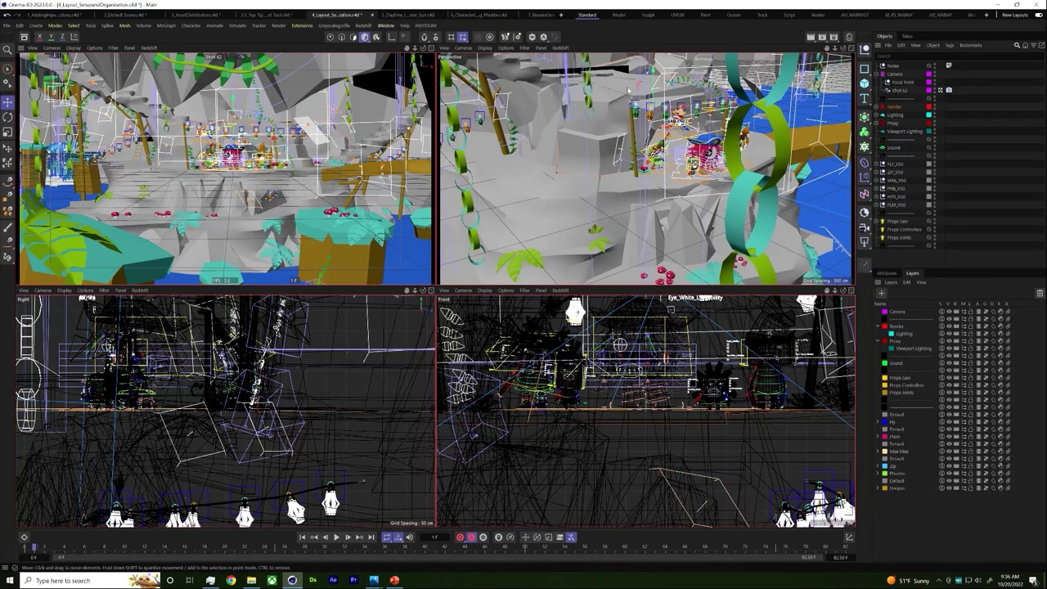
left_click_drag(676, 121, 659, 127, "alt")
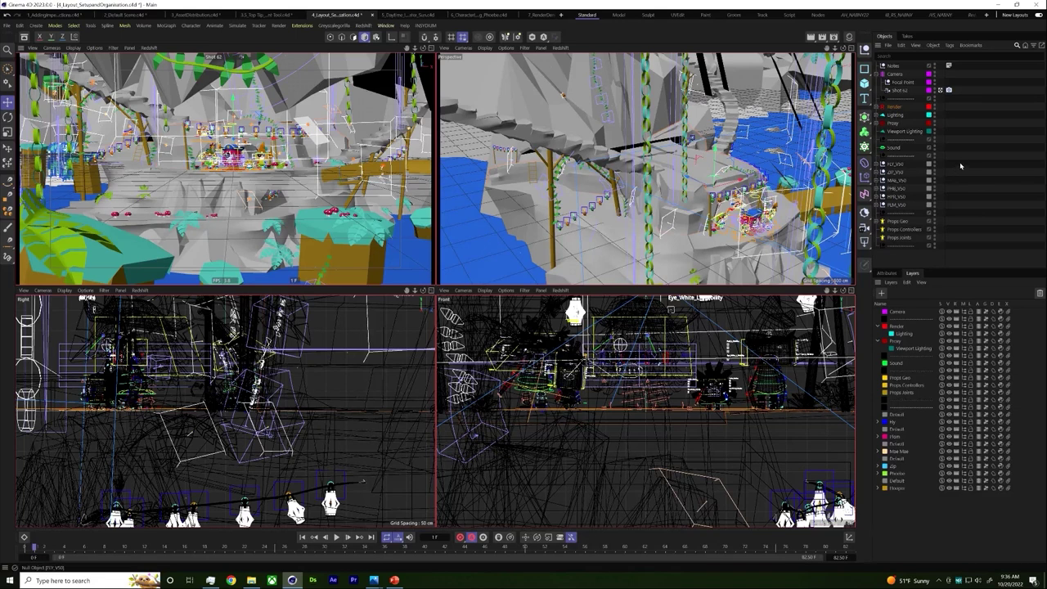
scroll(961, 162, "down", 10)
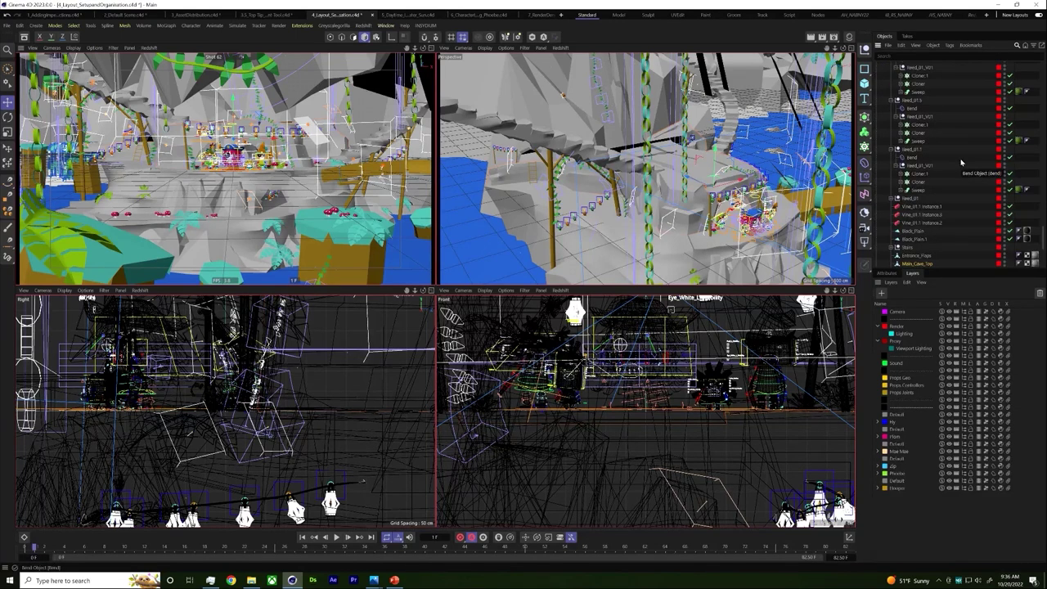
scroll(924, 167, "down", 4)
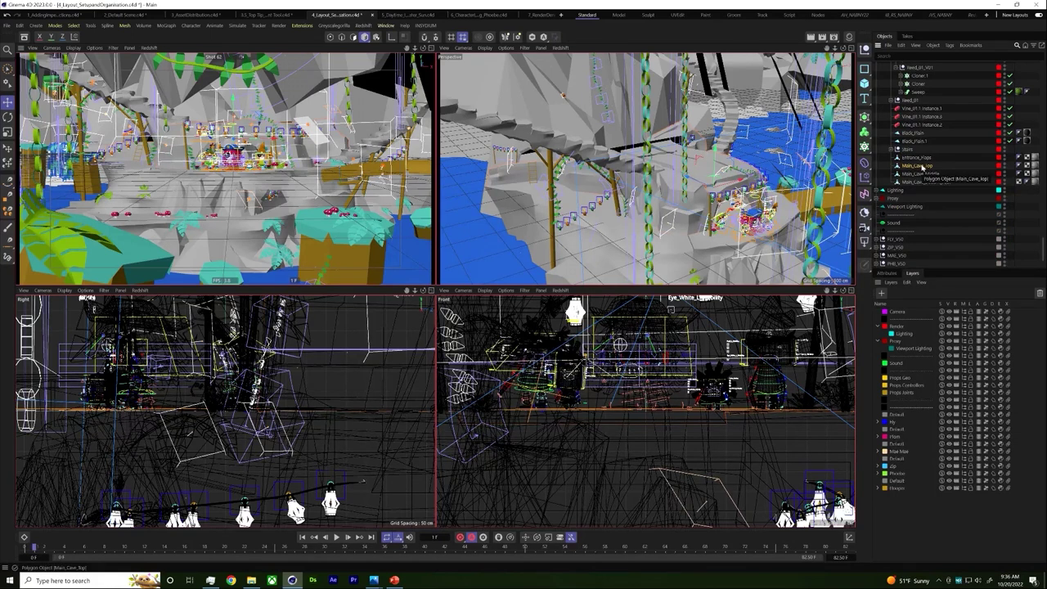
scroll(924, 171, "up", 8)
scroll(929, 174, "down", 4)
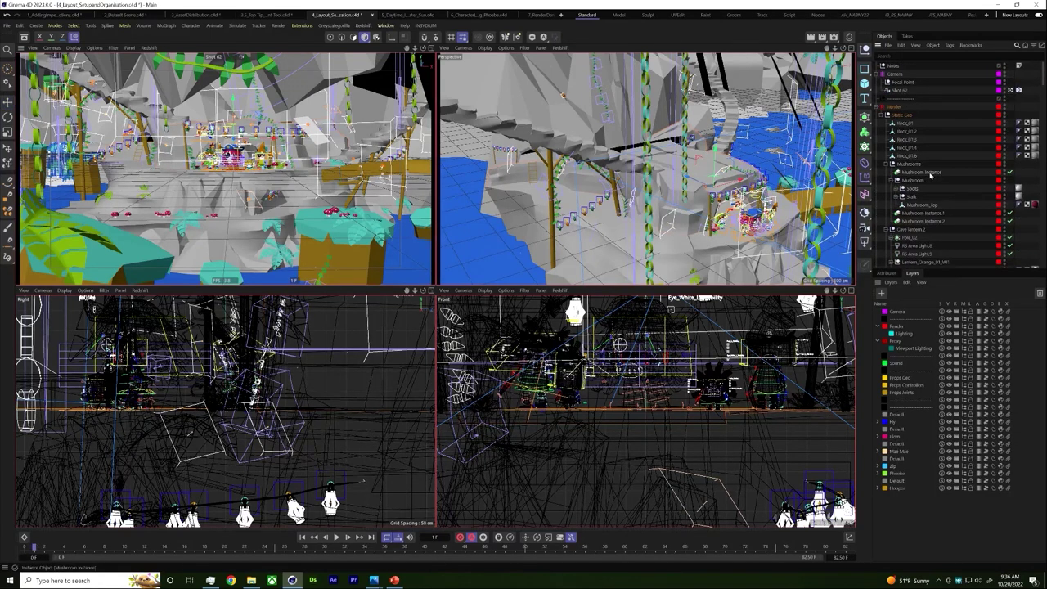
scroll(923, 245, "down", 4)
double_click(919, 264)
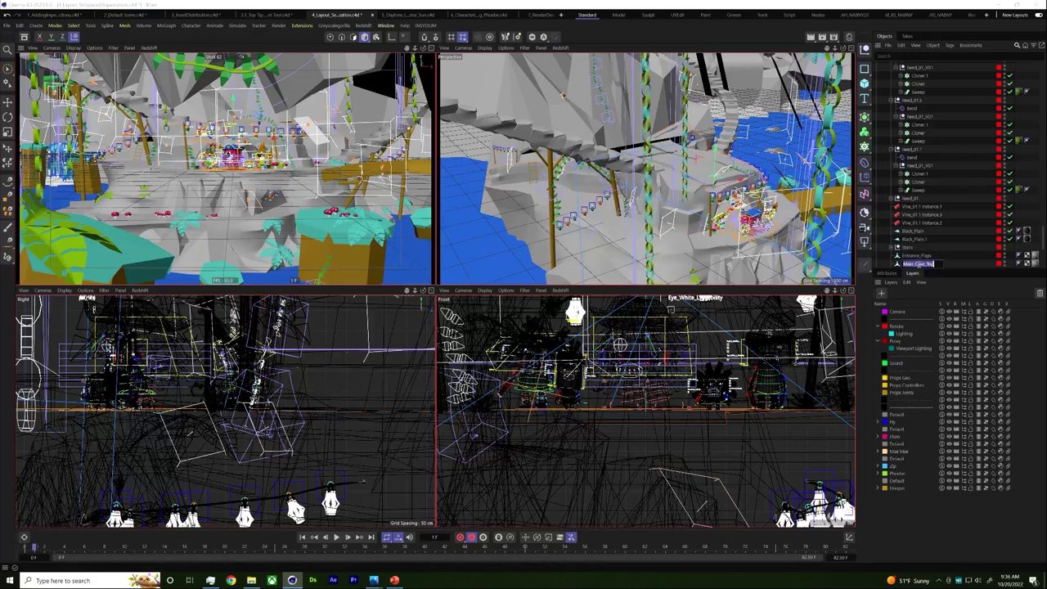
key("Return")
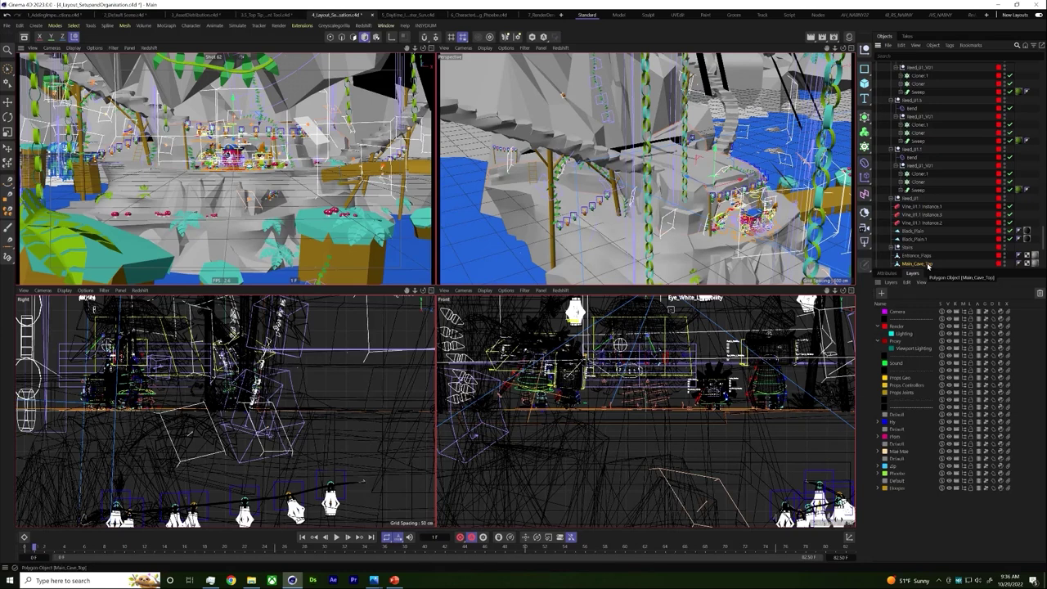
scroll(928, 266, "up", 1)
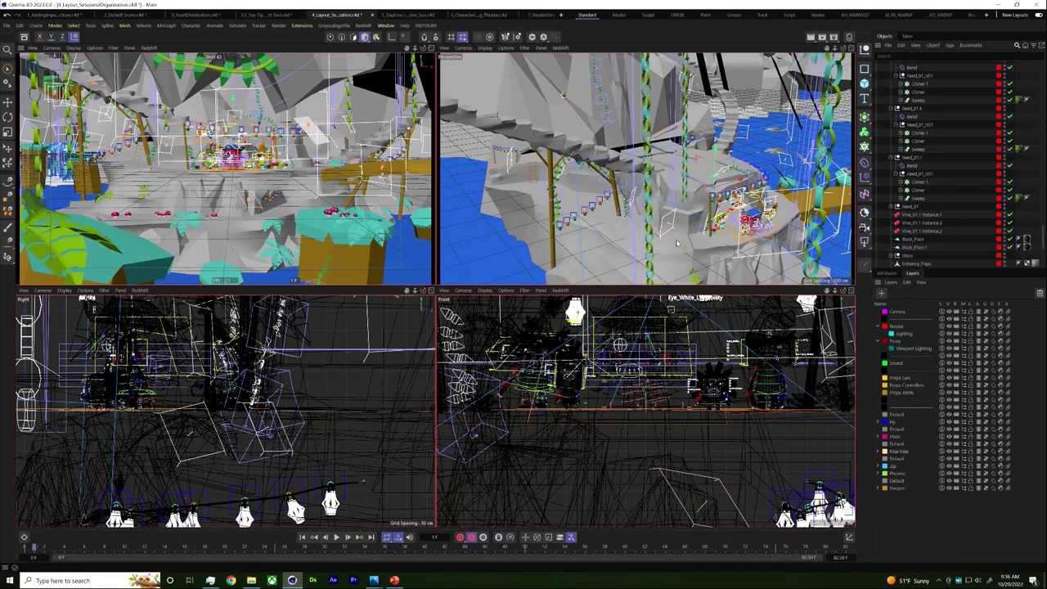
key("e")
left_click(931, 193)
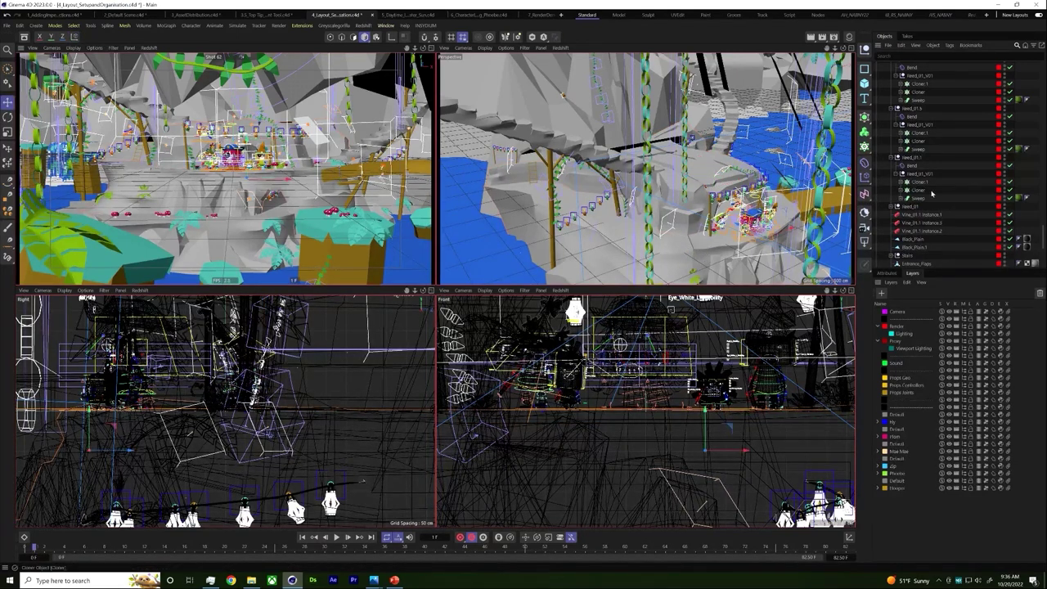
left_click(934, 254)
scroll(933, 251, "down", 1)
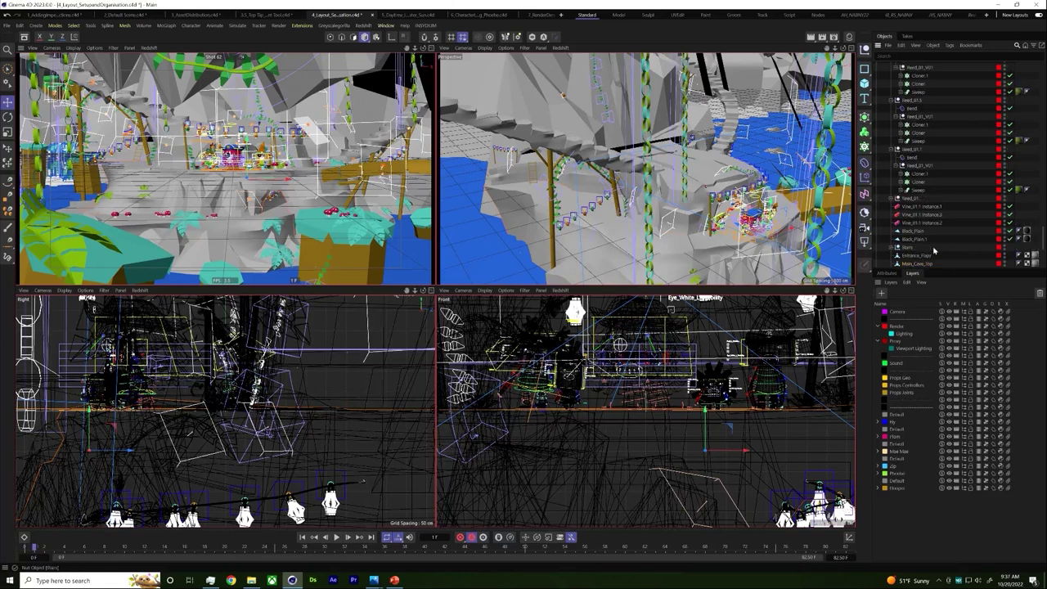
scroll(947, 211, "down", 5)
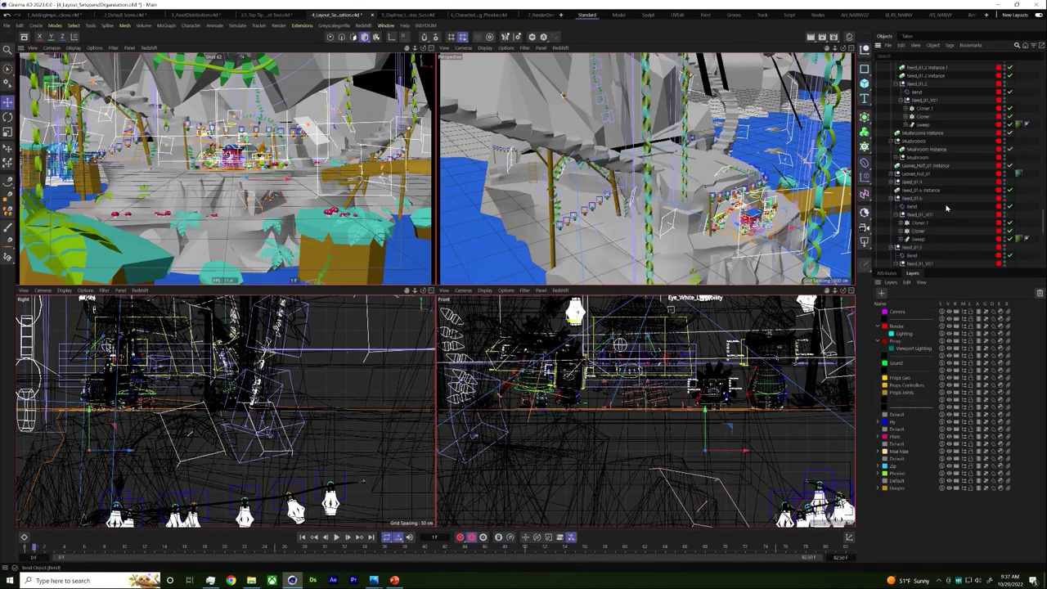
scroll(951, 204, "up", 5)
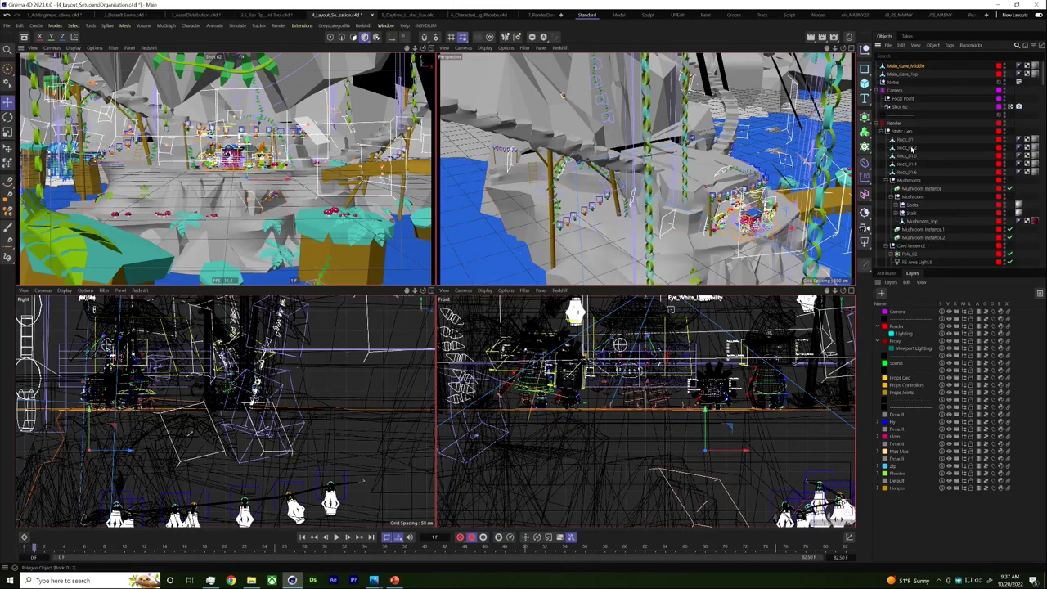
left_click(880, 124)
Move Main_Cave_Middle and Main_Cave_Top into the Proxy null.
left_click(902, 66)
left_click(901, 74, "shift")
left_click_drag(888, 121, 900, 141)
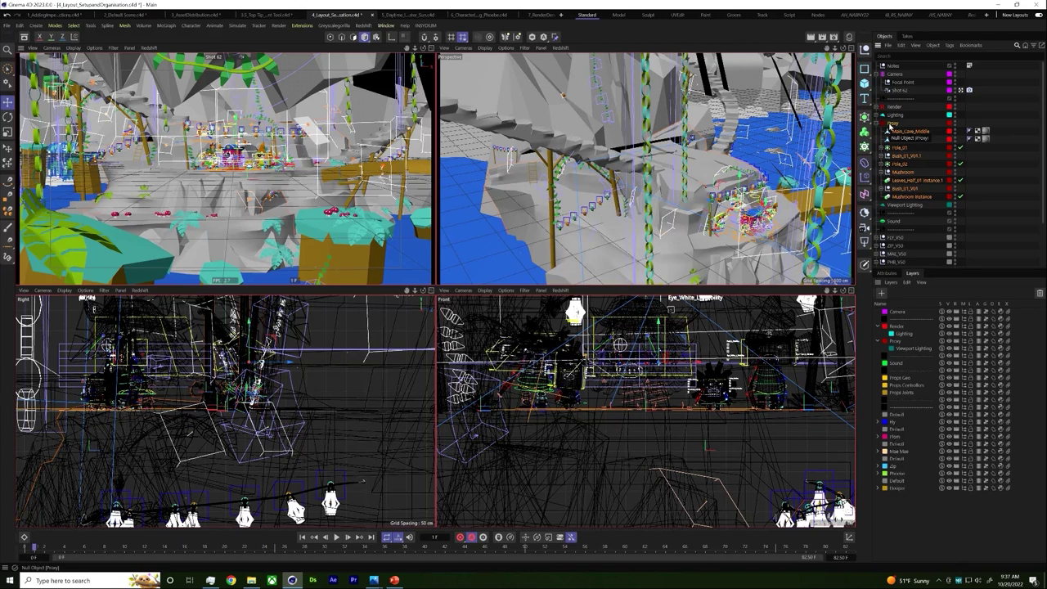
left_click_drag(904, 132, 908, 344)
Select only Main_Cave_Top and switch off Render layer display toggles to hide its geometry.
left_click(910, 148)
left_click(906, 139)
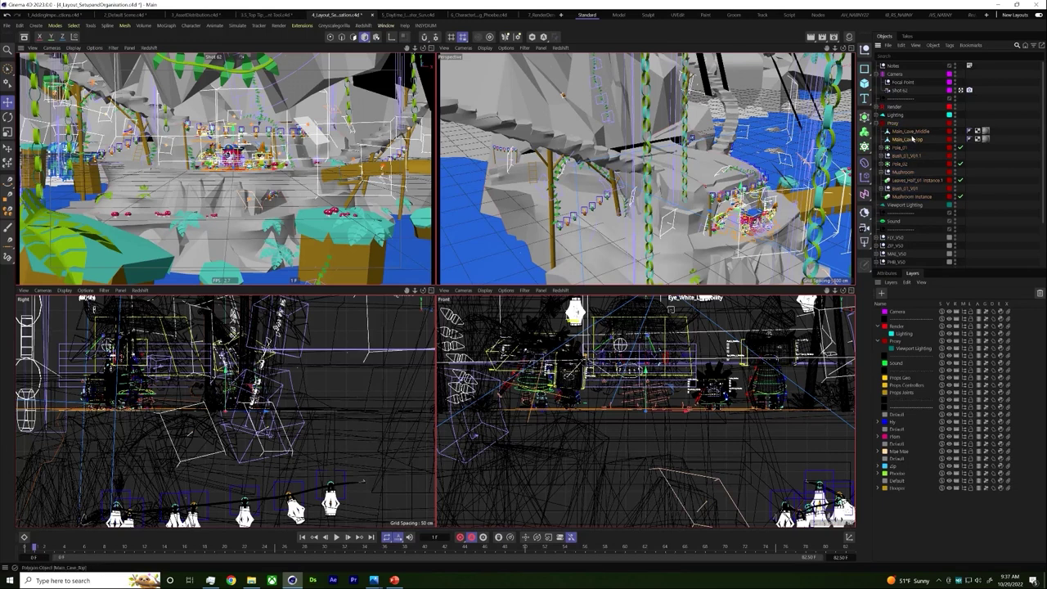
left_click(953, 327)
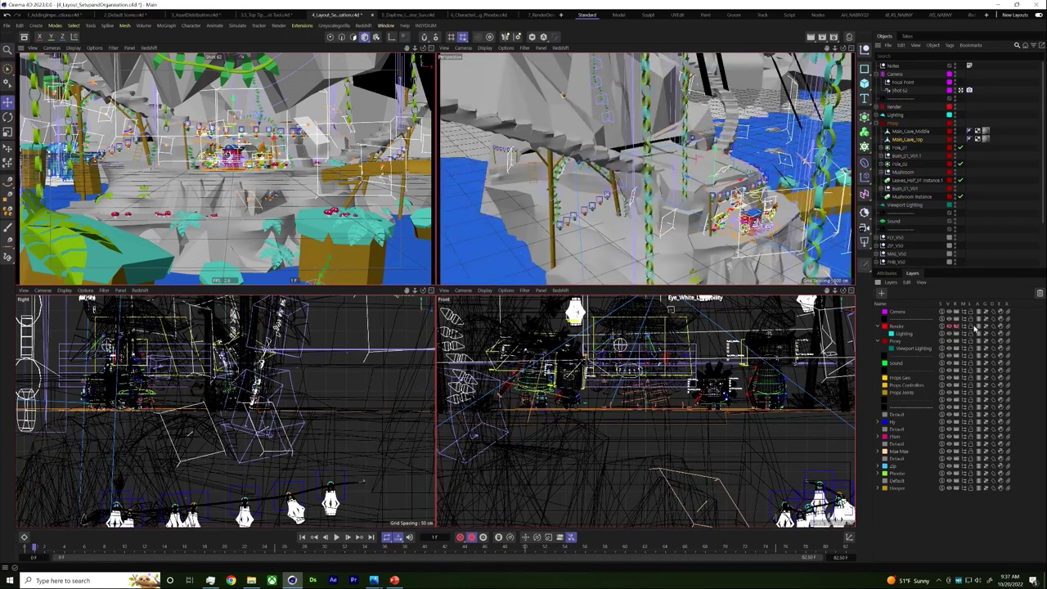
left_click(975, 327)
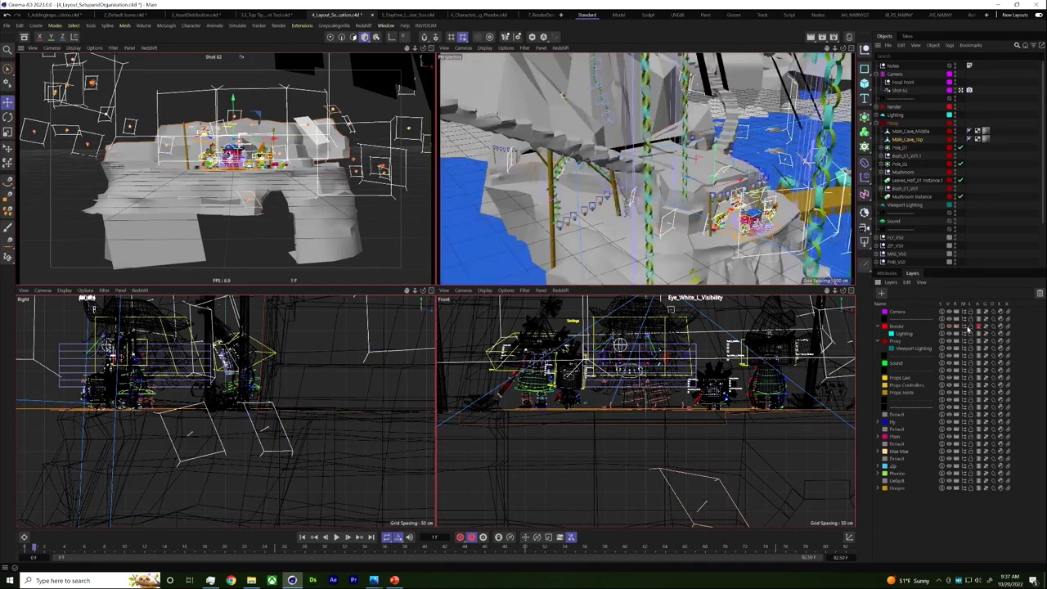
Enable the FPS readout in the viewport's HUD settings and test-play the animation.
left_click(888, 273)
left_click(890, 282)
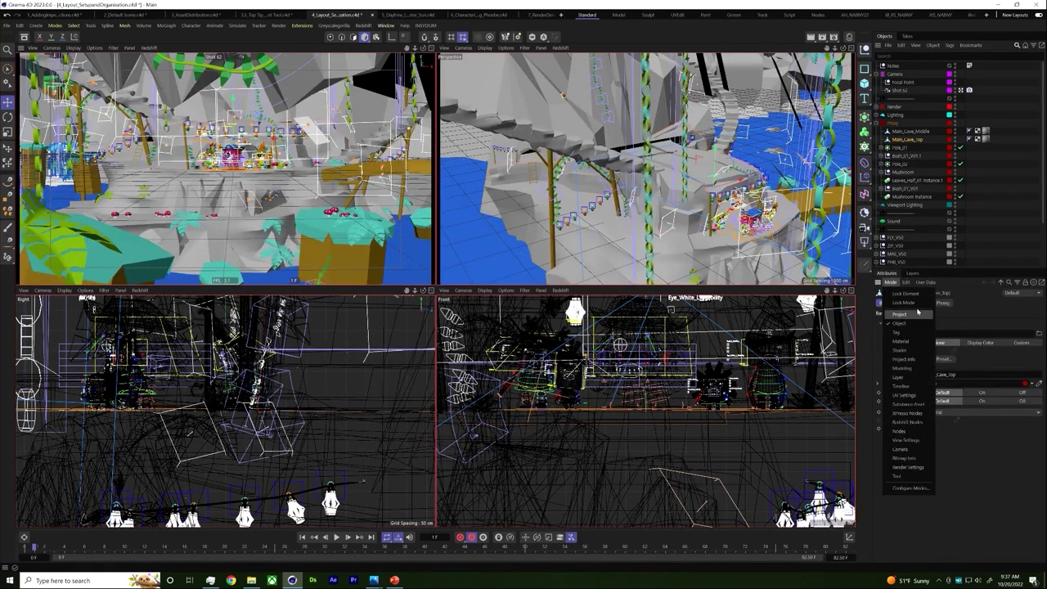
left_click(899, 314)
left_click(891, 284)
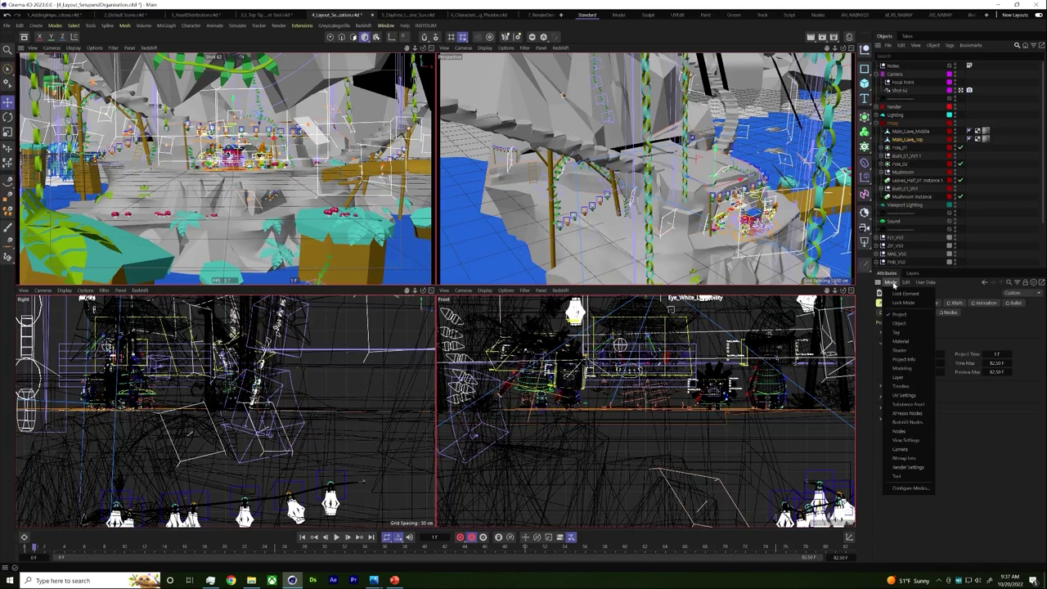
left_click(913, 442)
left_click(973, 303)
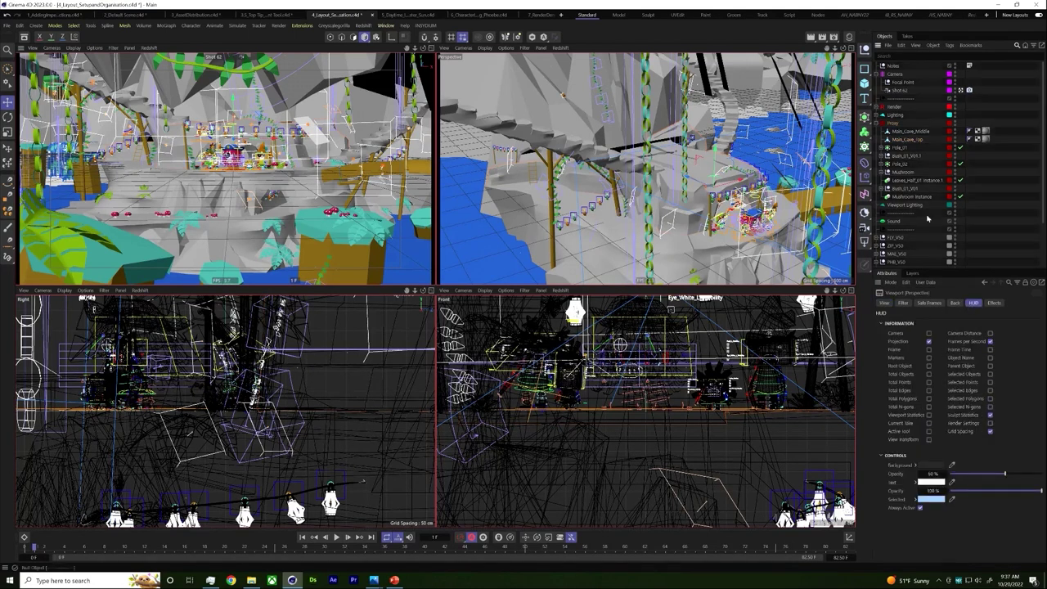
left_click_drag(678, 218, 659, 190, "alt")
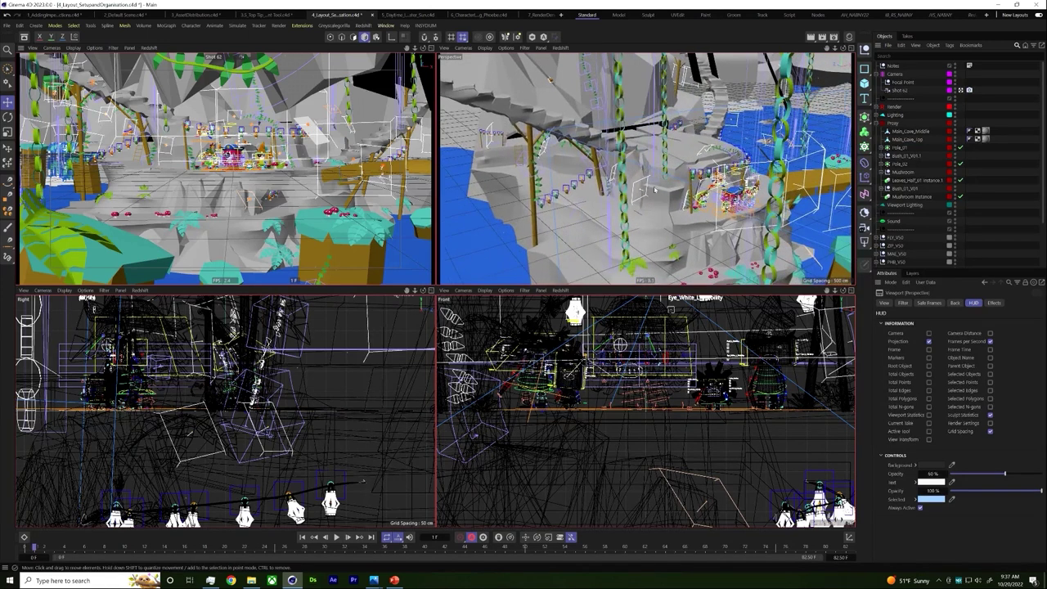
left_click(336, 538)
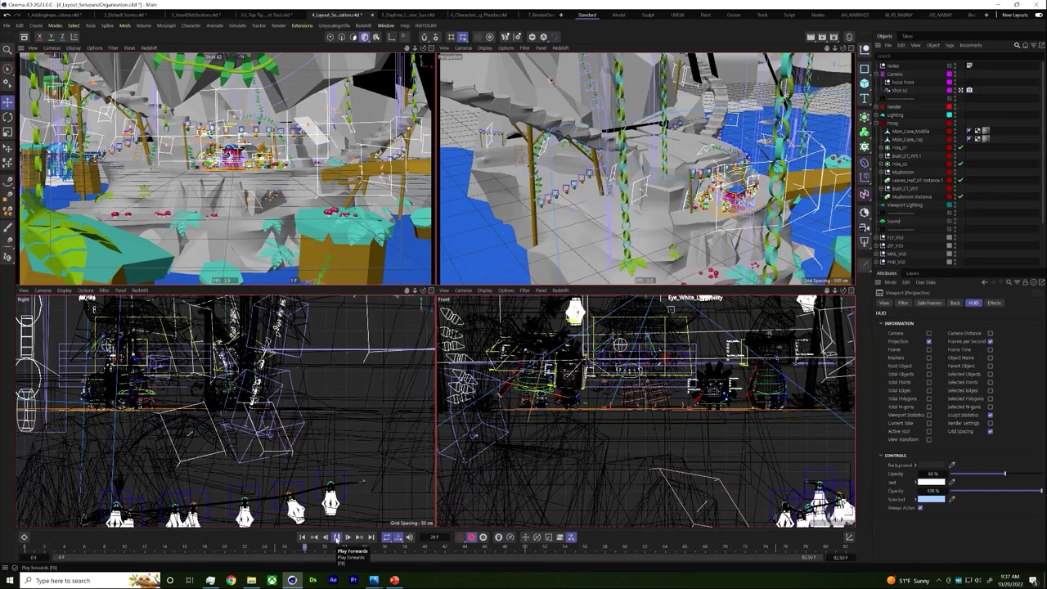
left_click(336, 537)
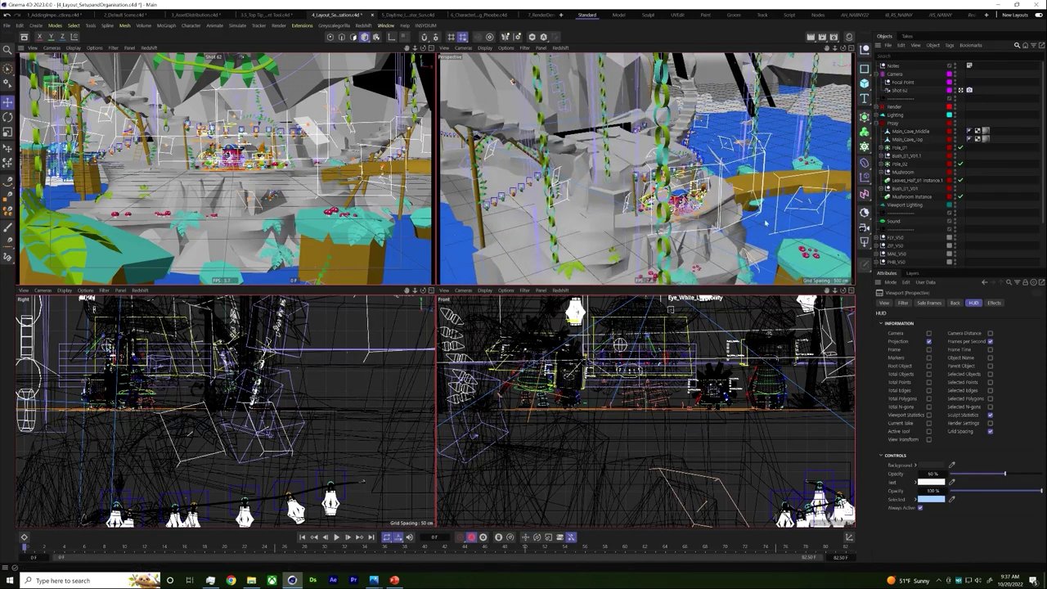
Switch off the Render layer toggles one by one, test-playing the animation after each.
left_click(911, 275)
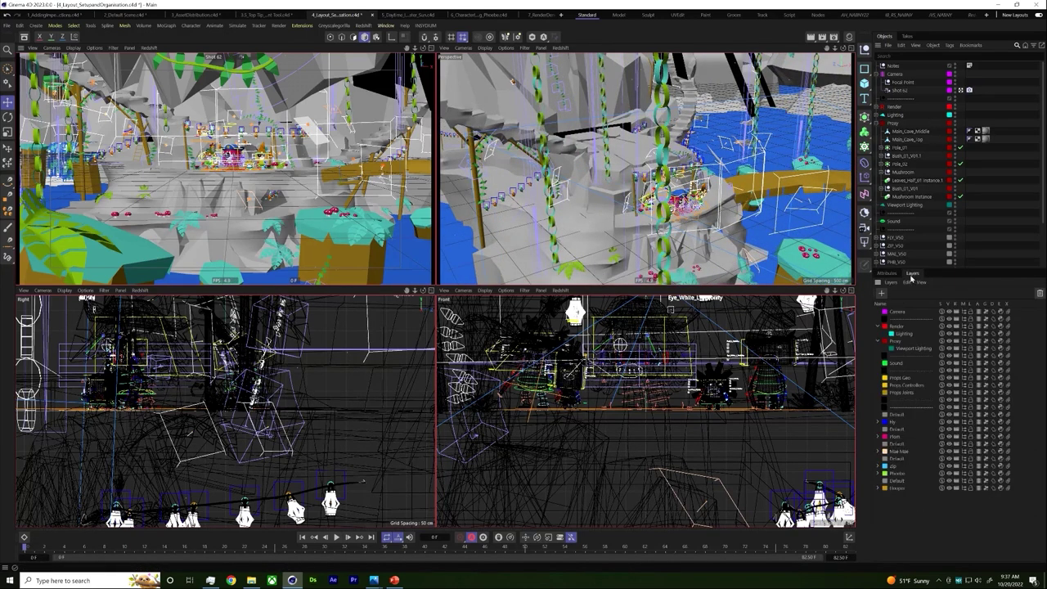
left_click(955, 327)
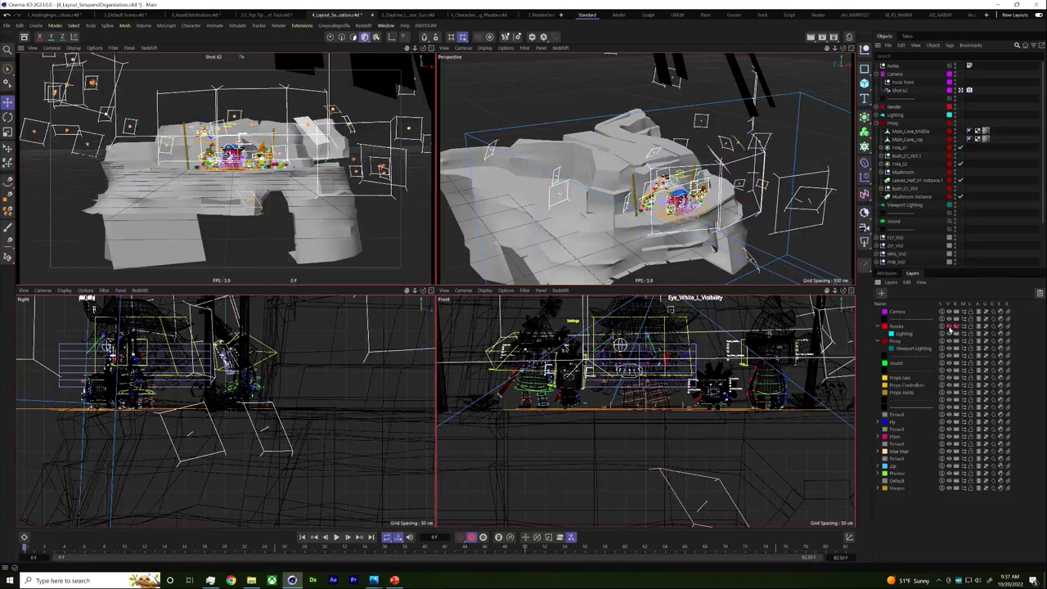
left_click(336, 537)
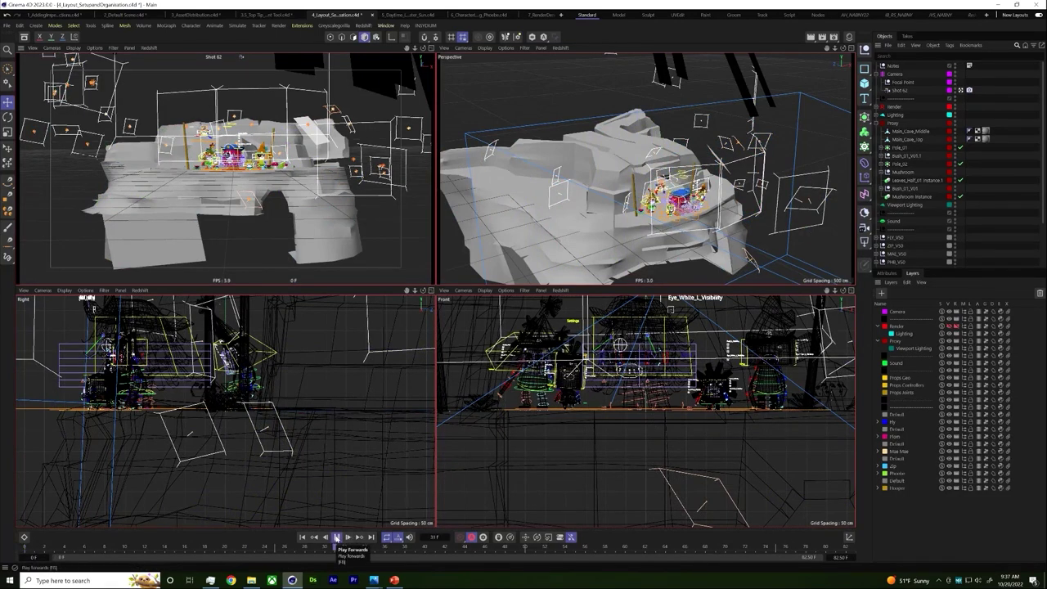
left_click(336, 537)
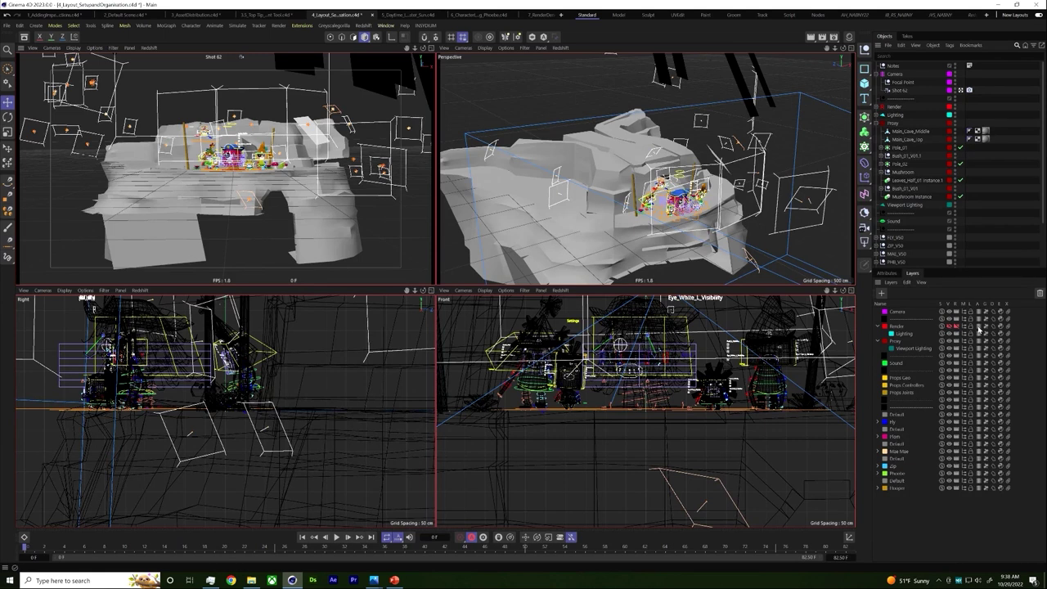
left_click(977, 328)
left_click(337, 537)
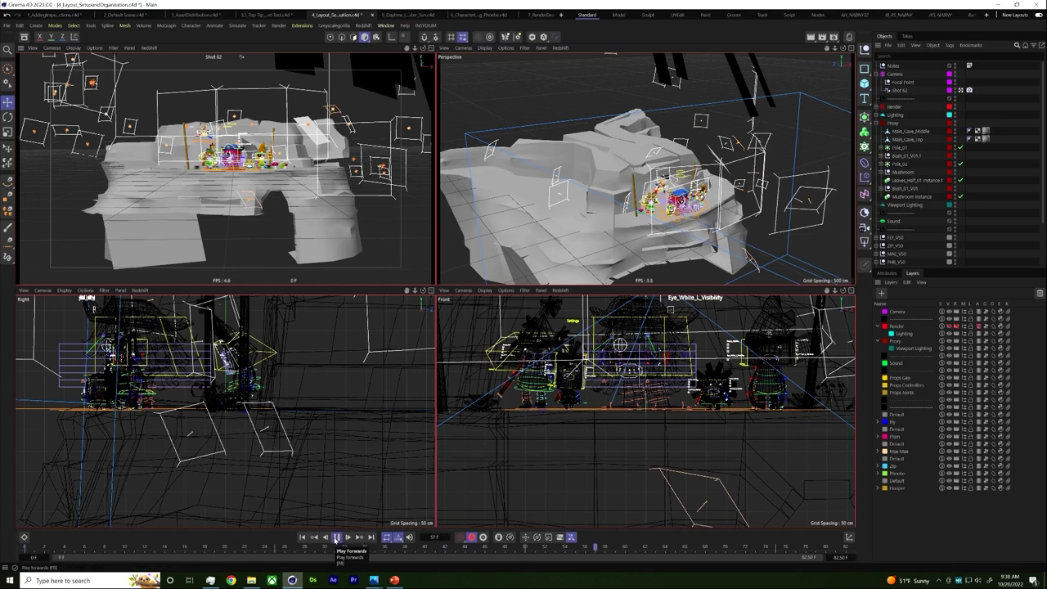
left_click(337, 538)
left_click_drag(986, 328, 1009, 328)
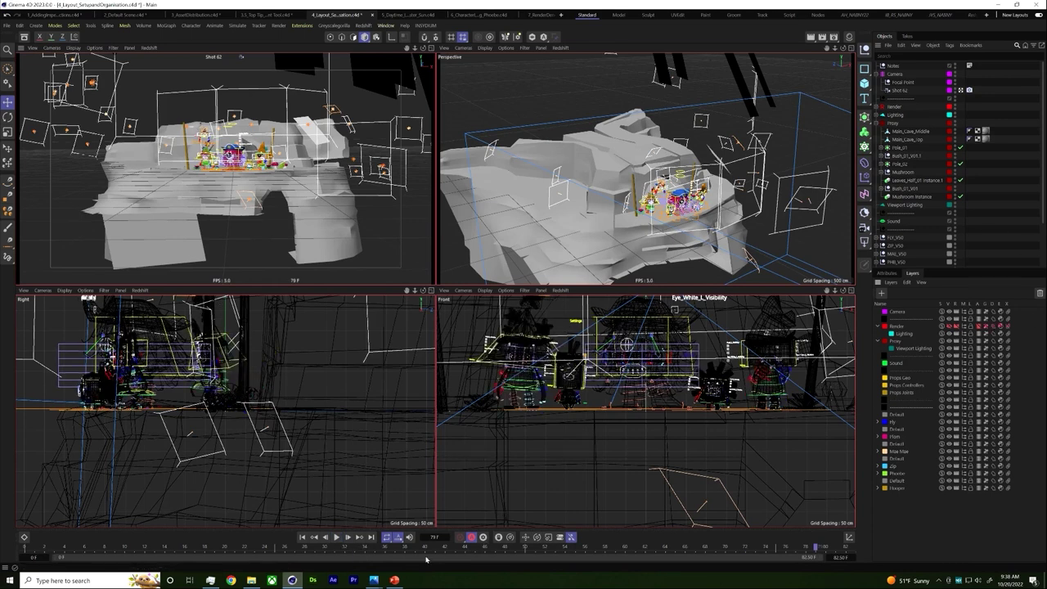
left_click(337, 537)
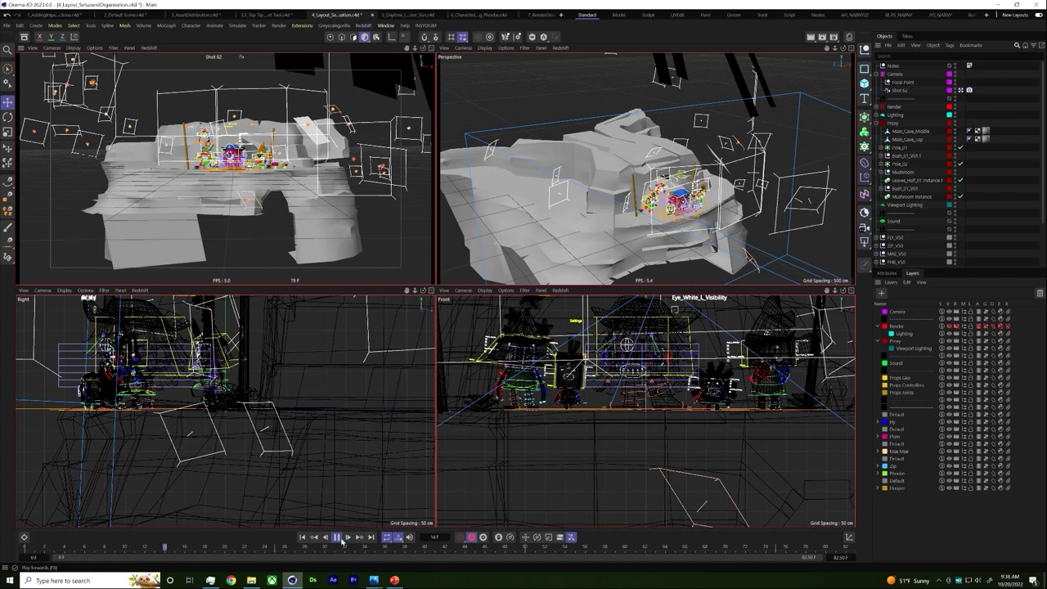
left_click(344, 539)
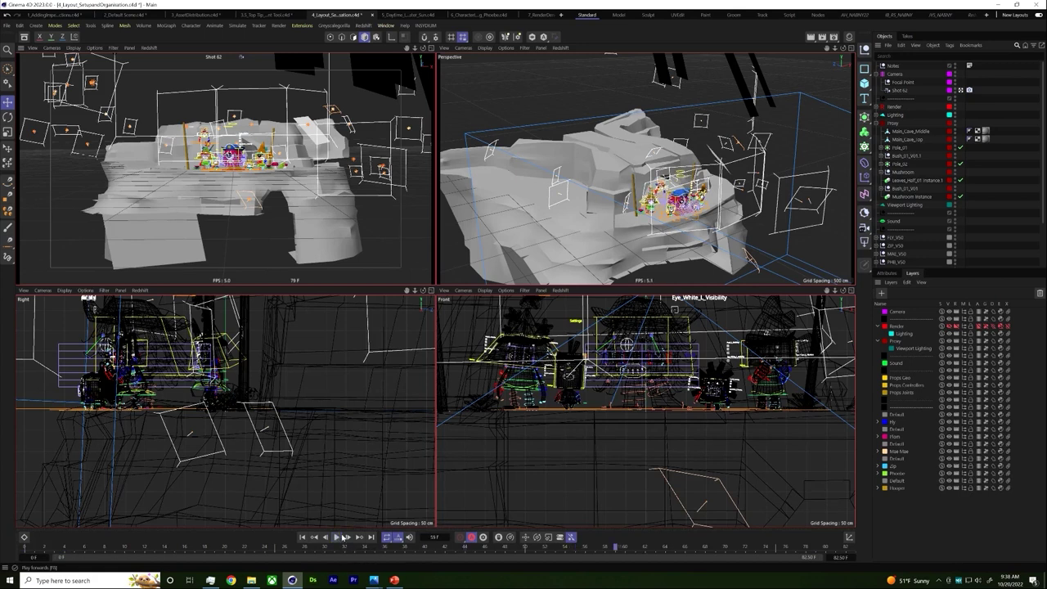
Solo the Proxy layer so only the cave shows, then test-play.
left_click_drag(646, 180, 598, 184, "alt")
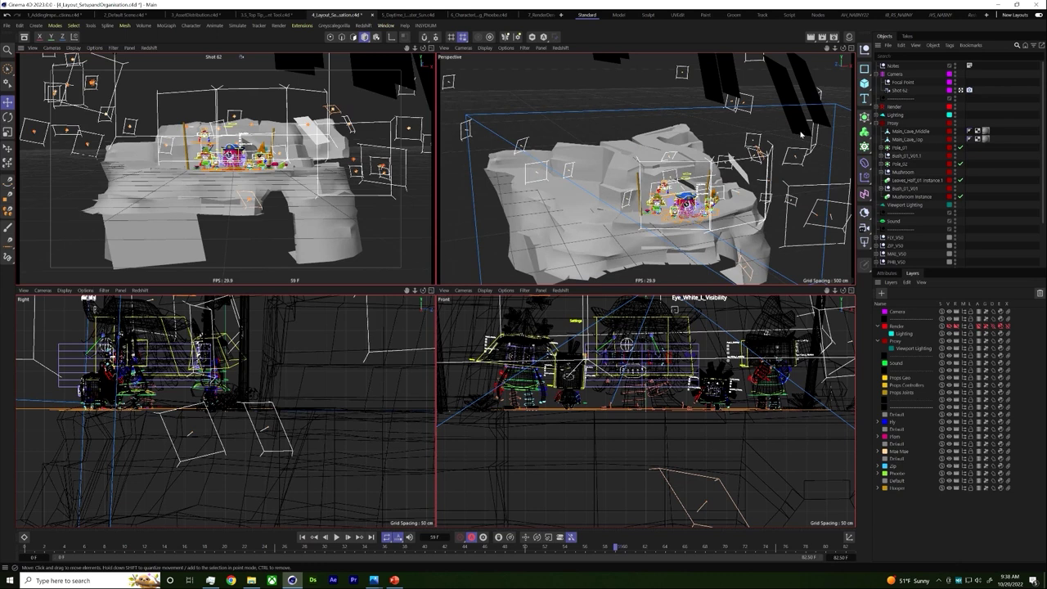
left_click(941, 341)
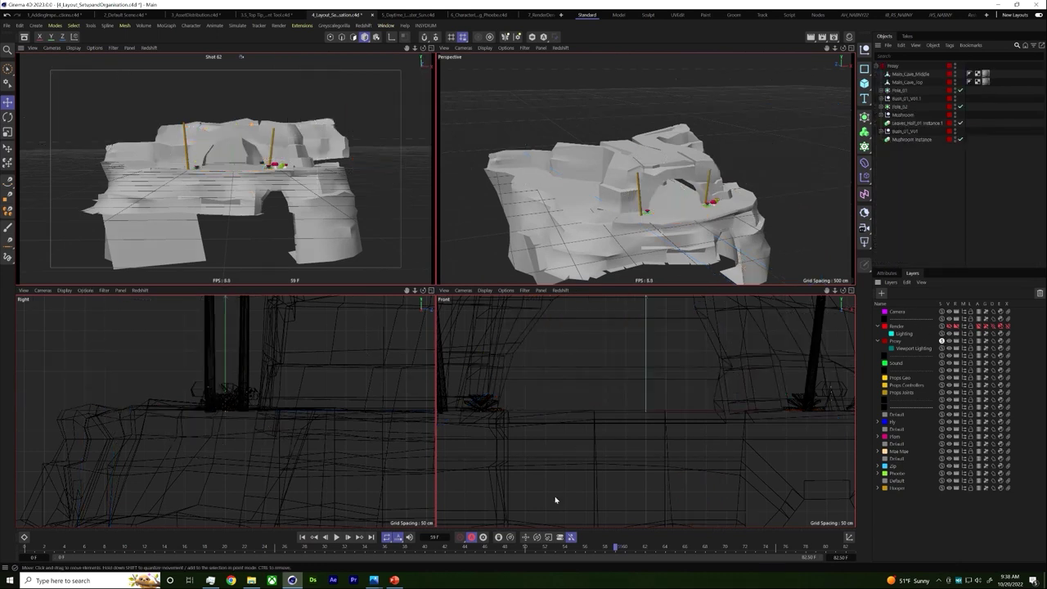
left_click(336, 538)
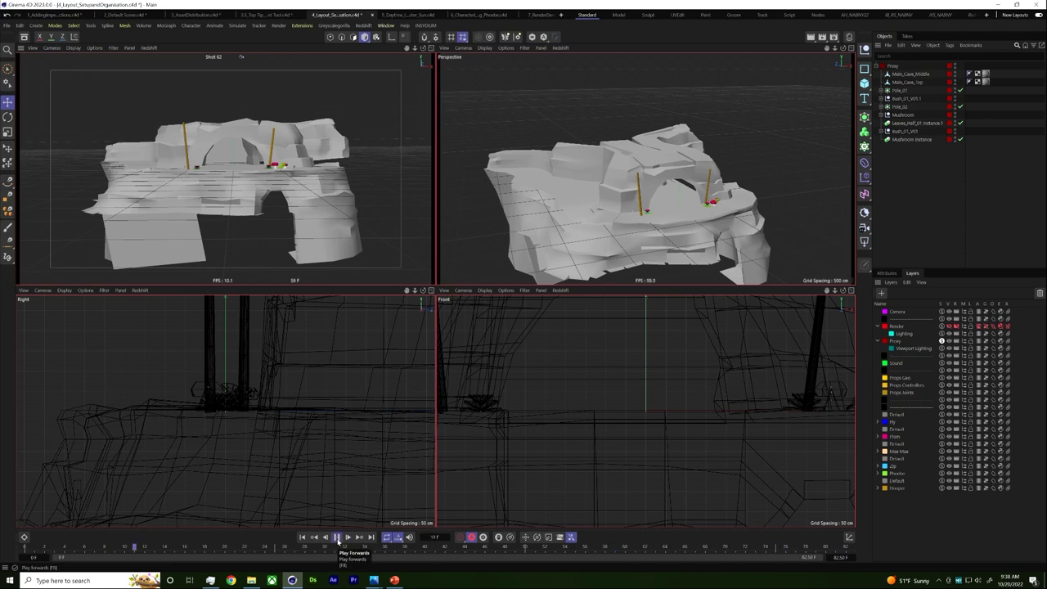
left_click(336, 538)
Expand the Fly layer, enable its sublayers to show the fly rig, and test-play.
left_click(878, 421)
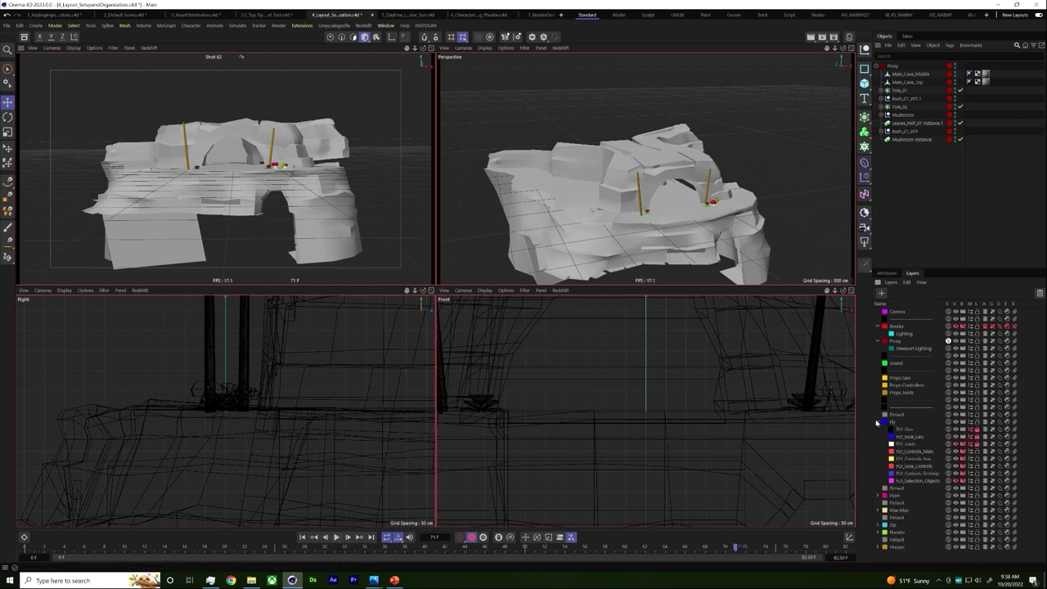
left_click_drag(948, 429, 948, 481)
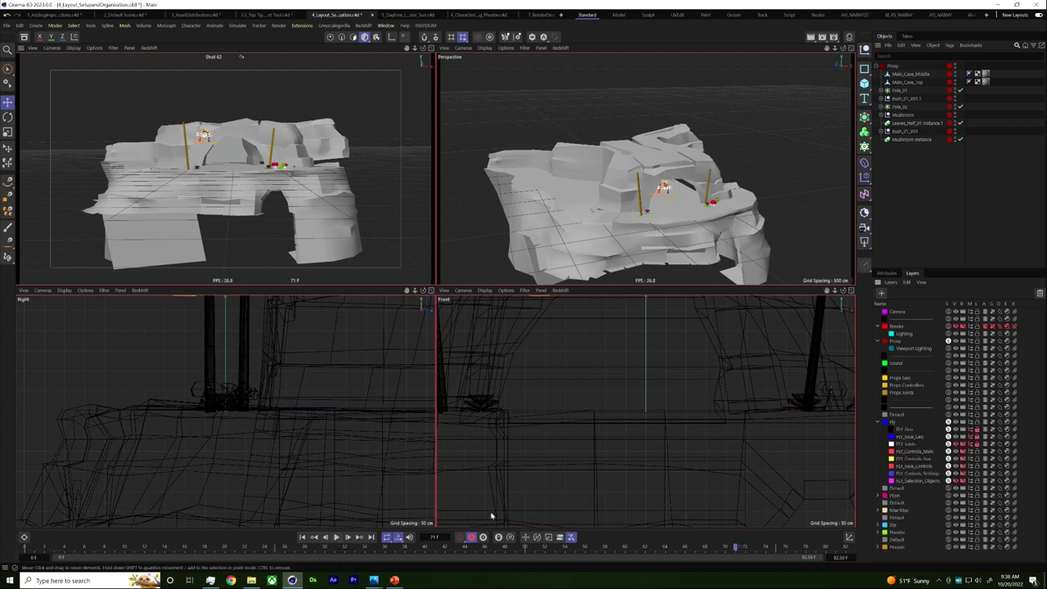
left_click(337, 537)
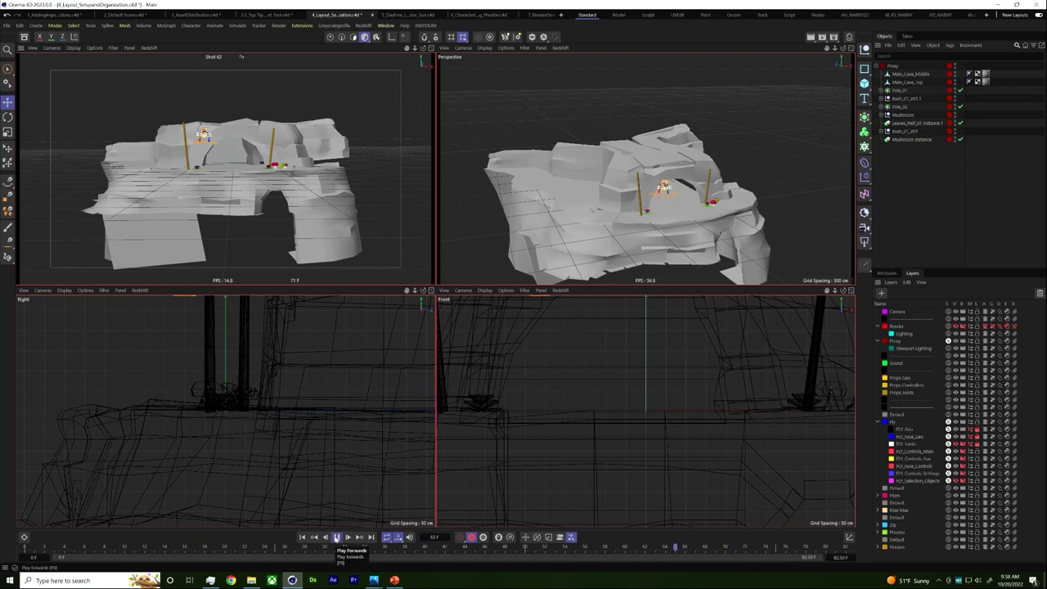
left_click(335, 538)
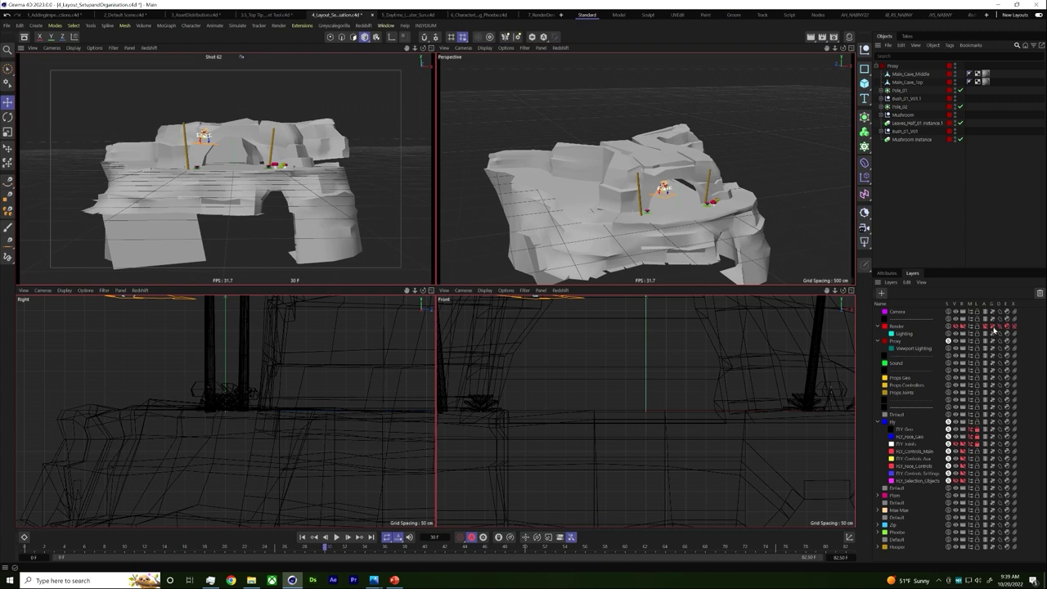
Unsolo the Proxy layer and select the Main_Cave_Middle mesh.
left_click(948, 343)
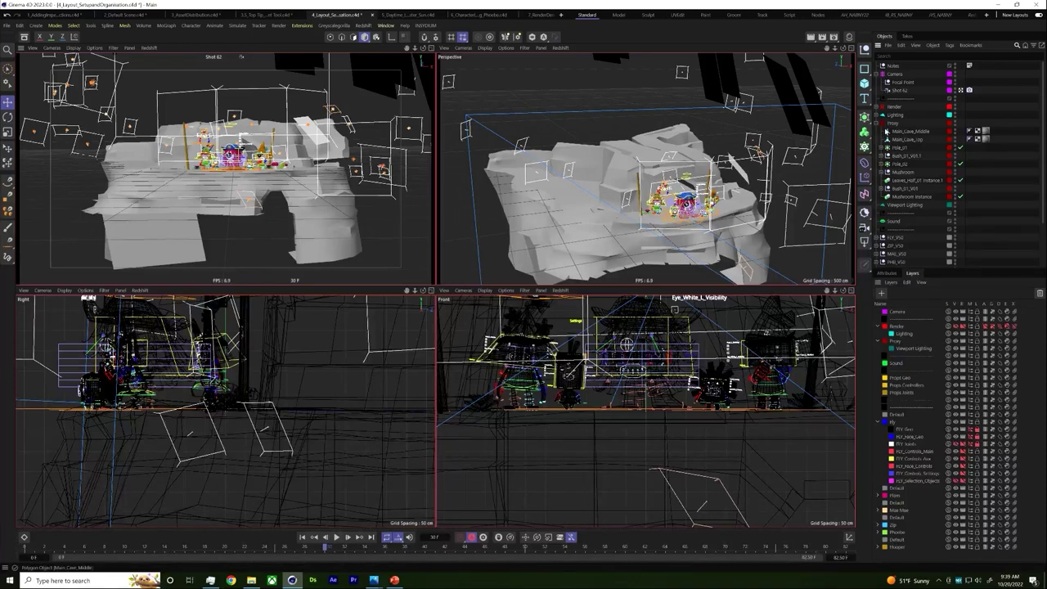
left_click_drag(652, 205, 842, 167, "alt")
left_click(872, 121)
left_click(906, 131)
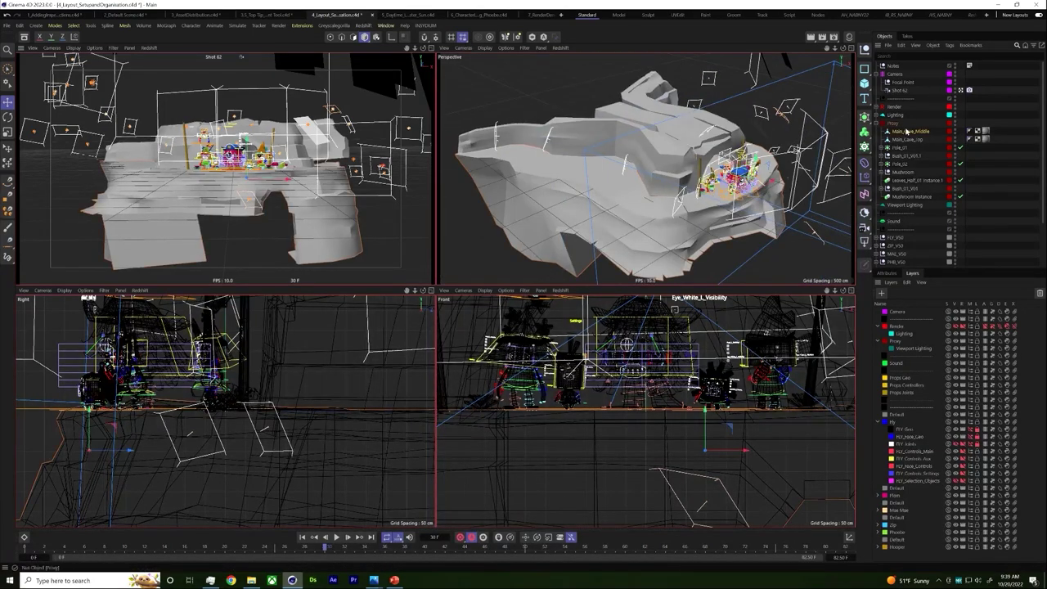
In Polygon mode, paint-select the front-facing polygons of the cave with Live Selection.
left_click(353, 36)
key("9")
mouse_move(619, 156)
left_mouse_down()
mouse_move(621, 232)
mouse_move(607, 254)
mouse_move(586, 176)
mouse_move(484, 185)
mouse_move(478, 247)
mouse_move(474, 129)
mouse_move(531, 211)
mouse_move(516, 237)
mouse_move(536, 197)
left_mouse_up()
key("ctrl+z")
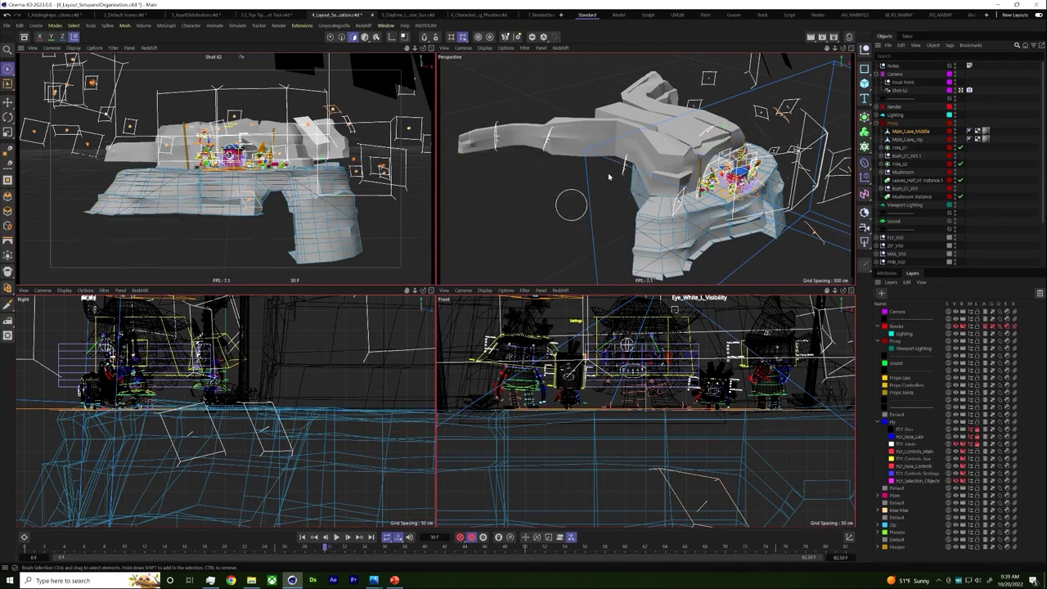
mouse_move(621, 153)
left_mouse_down("alt")
mouse_move(619, 127)
mouse_move(635, 144)
mouse_move(601, 250)
left_mouse_up("alt")
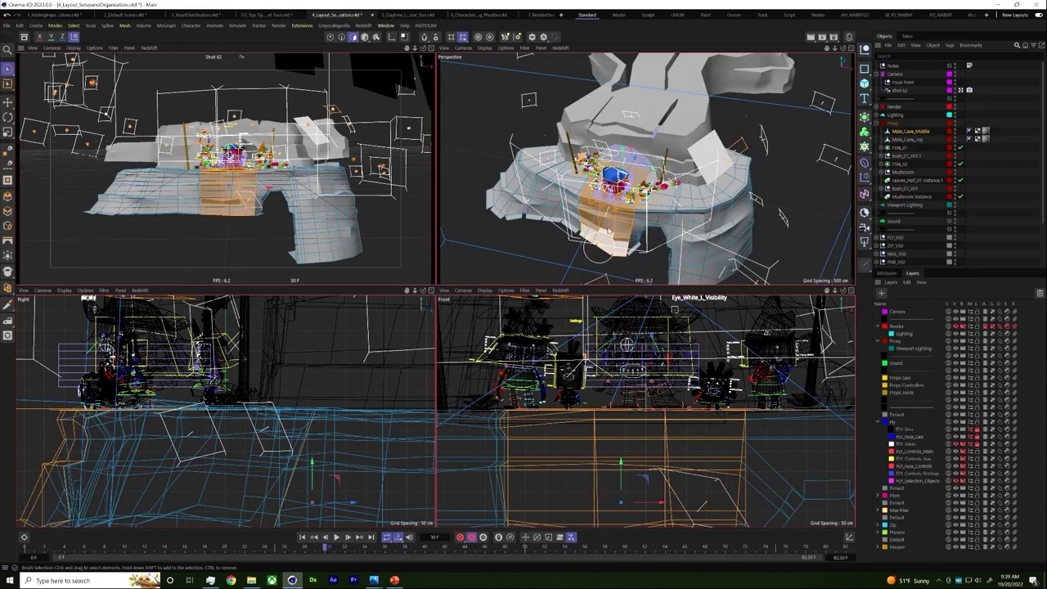
left_click_drag(766, 198, 702, 140, "alt")
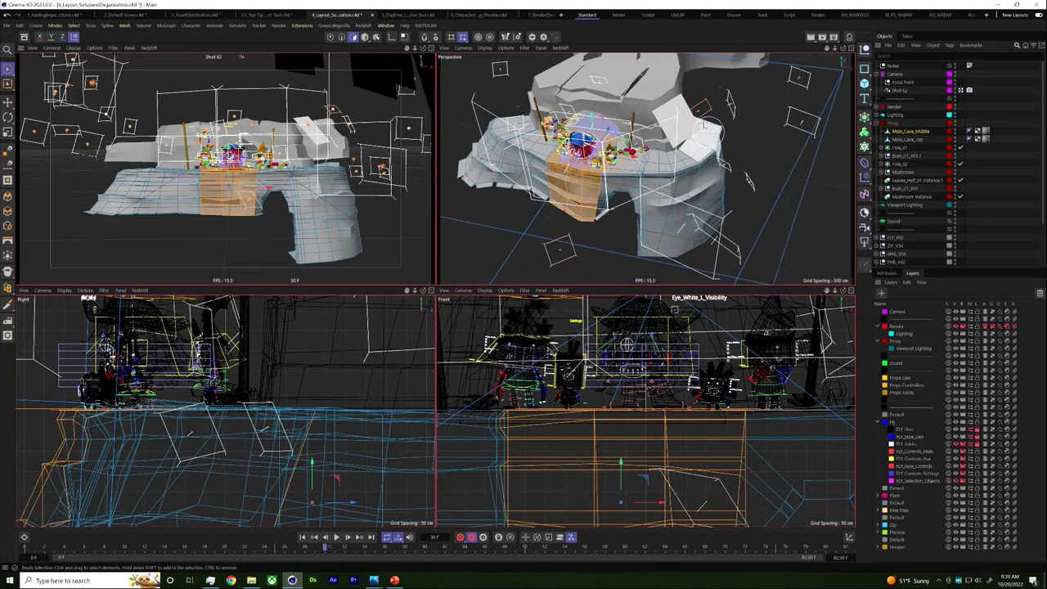
key("ctrl+z")
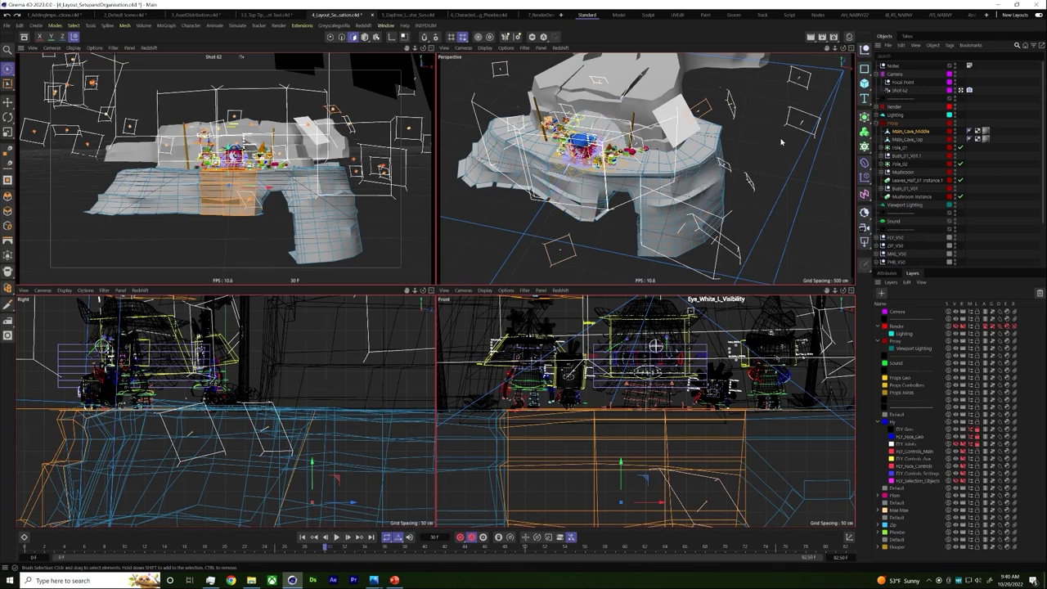
left_click(824, 143)
key("e")
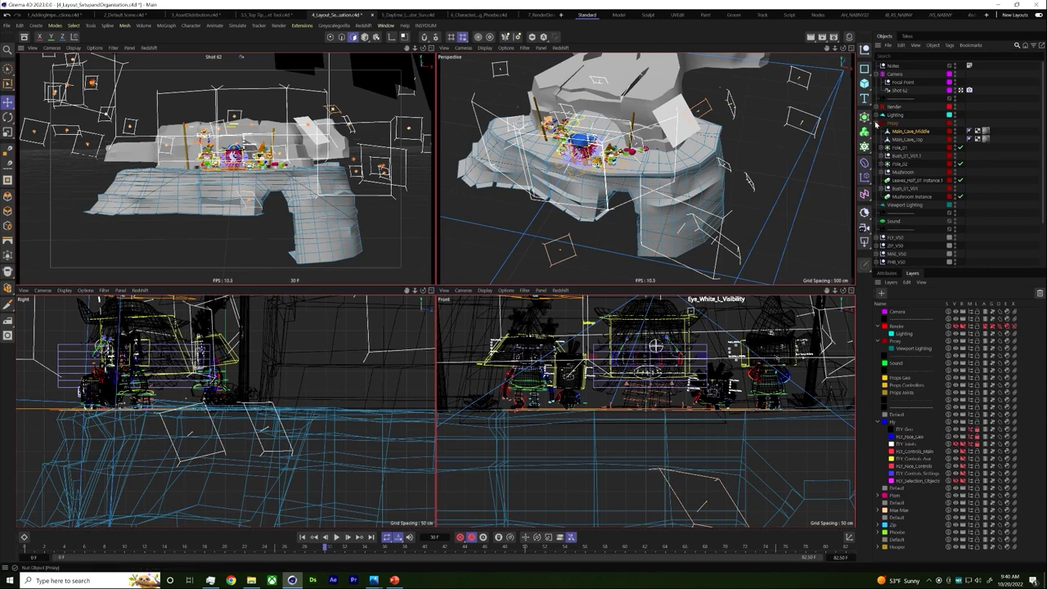
left_click(880, 123)
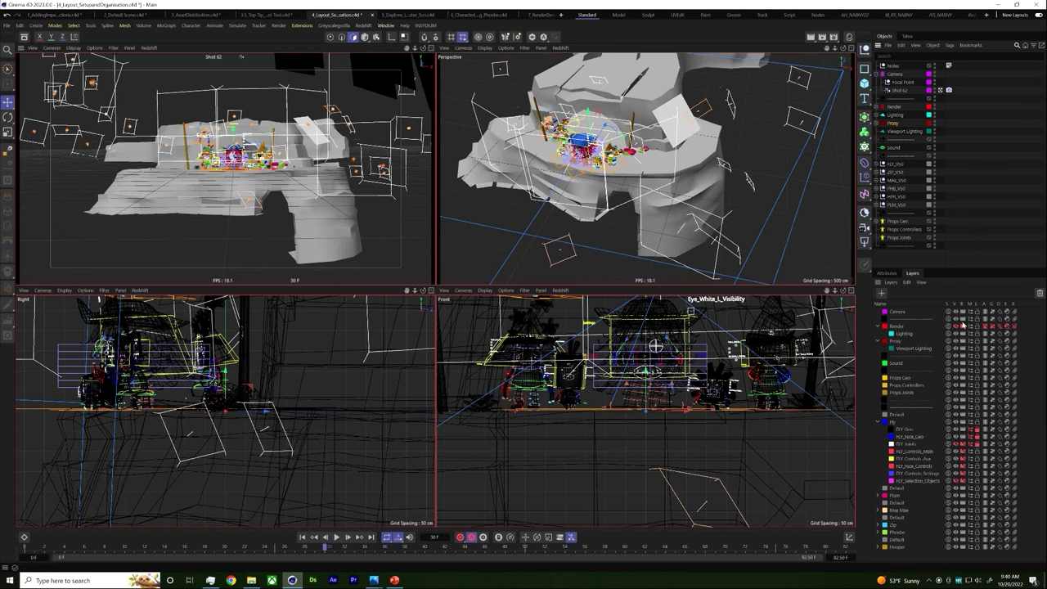
mouse_move(999, 329)
left_mouse_down()
mouse_move(988, 328)
mouse_move(1011, 328)
mouse_move(982, 332)
left_mouse_up()
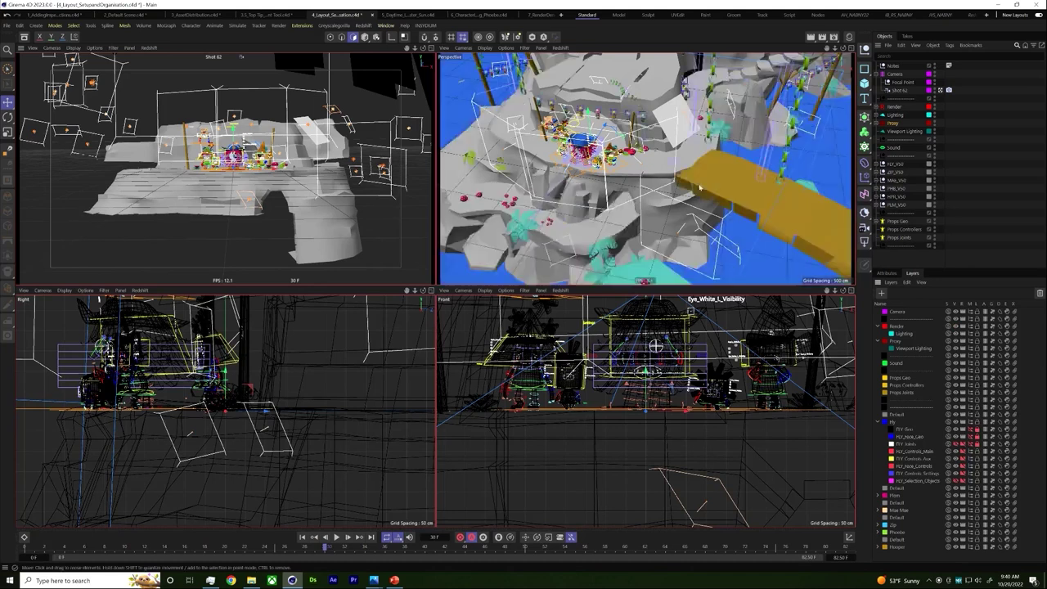
left_click_drag(573, 163, 722, 141, "alt")
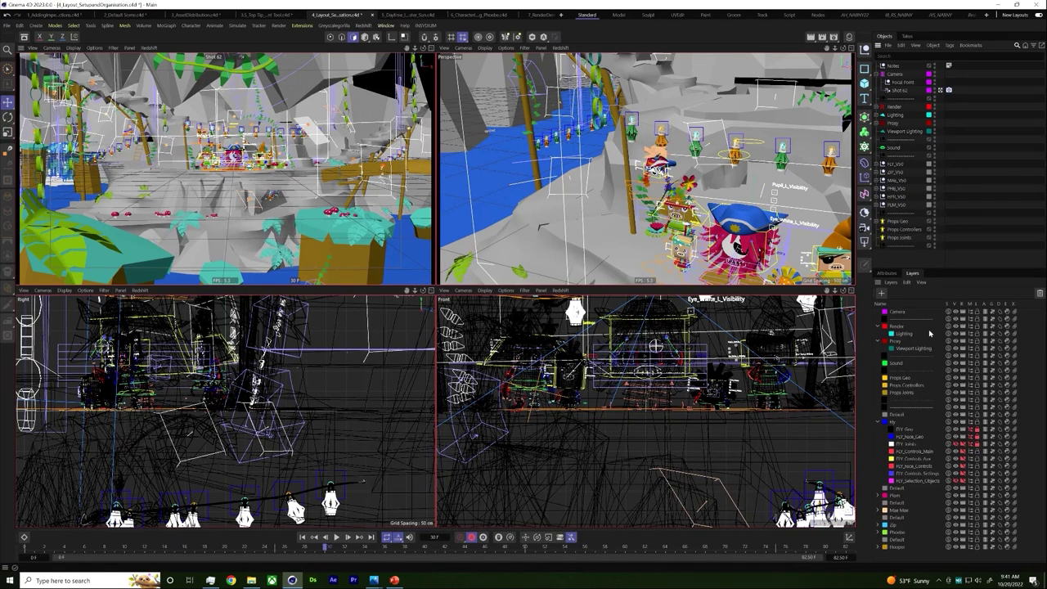
In the 5_Daytime_Lighting scene, add a Redshift Area Light and use Quick Shading (Lines) display.
left_click(418, 18)
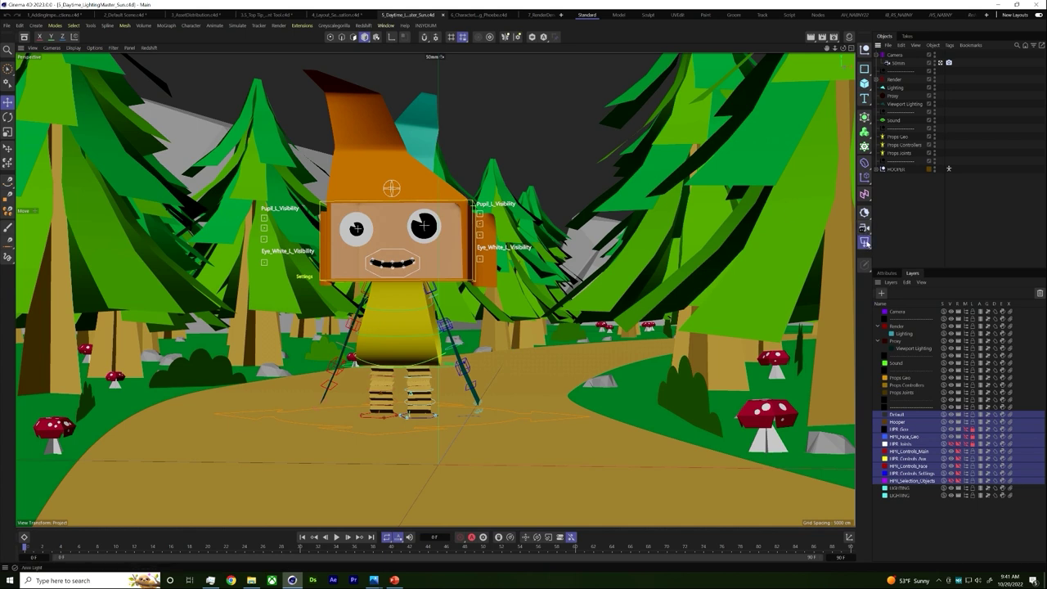
left_click(865, 242)
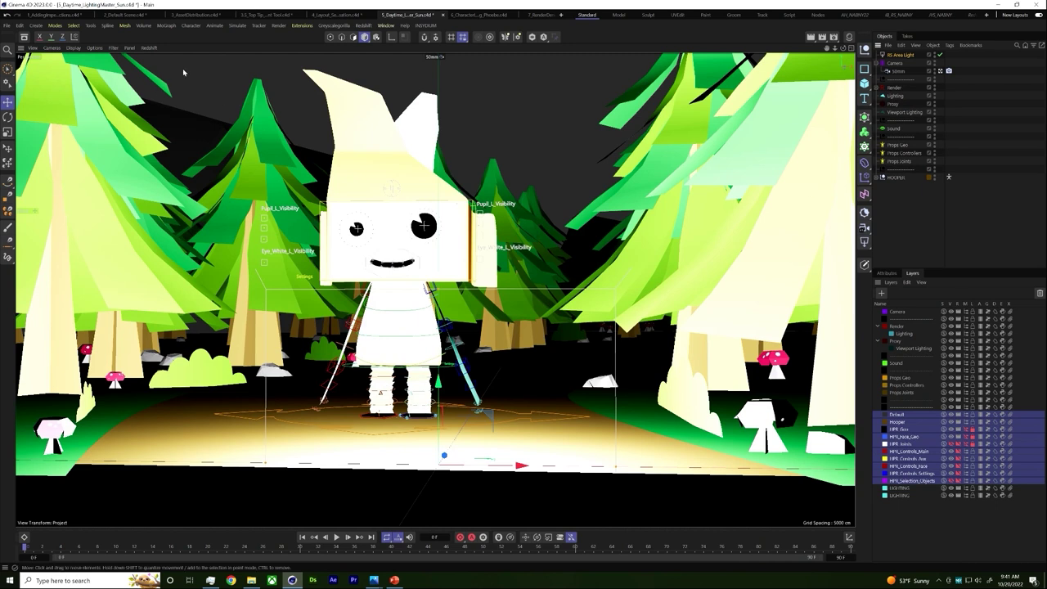
left_click(73, 47)
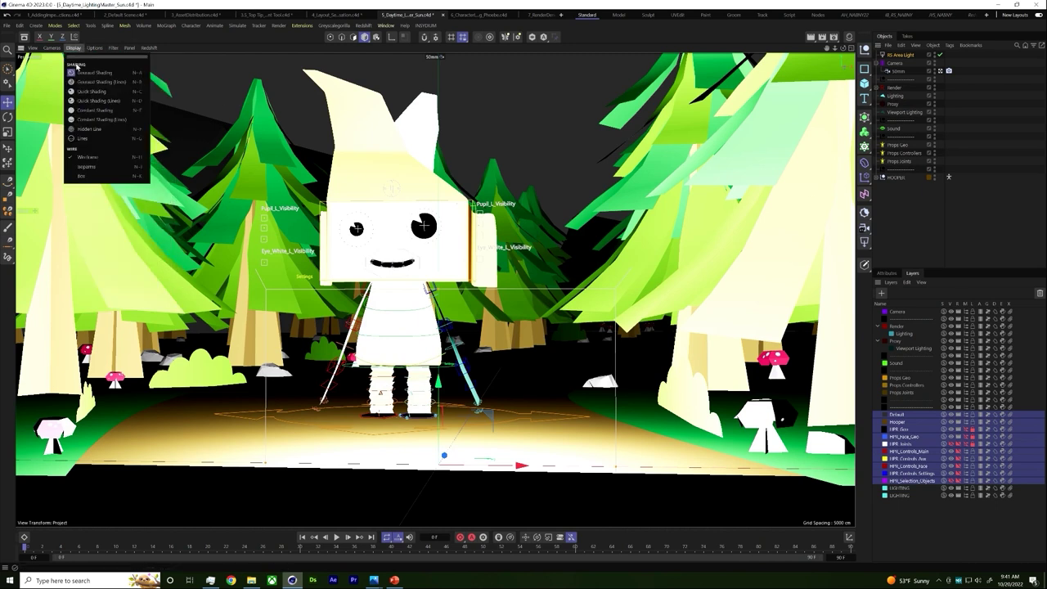
left_click(98, 101)
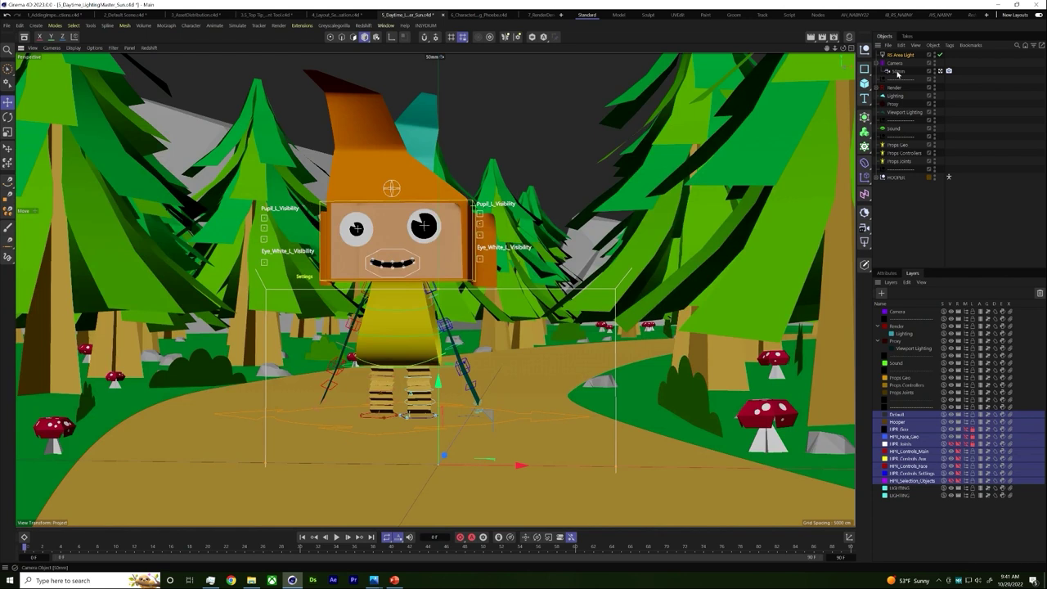
Show the area light's attributes, leaving the intensity units unchanged.
left_click(886, 273)
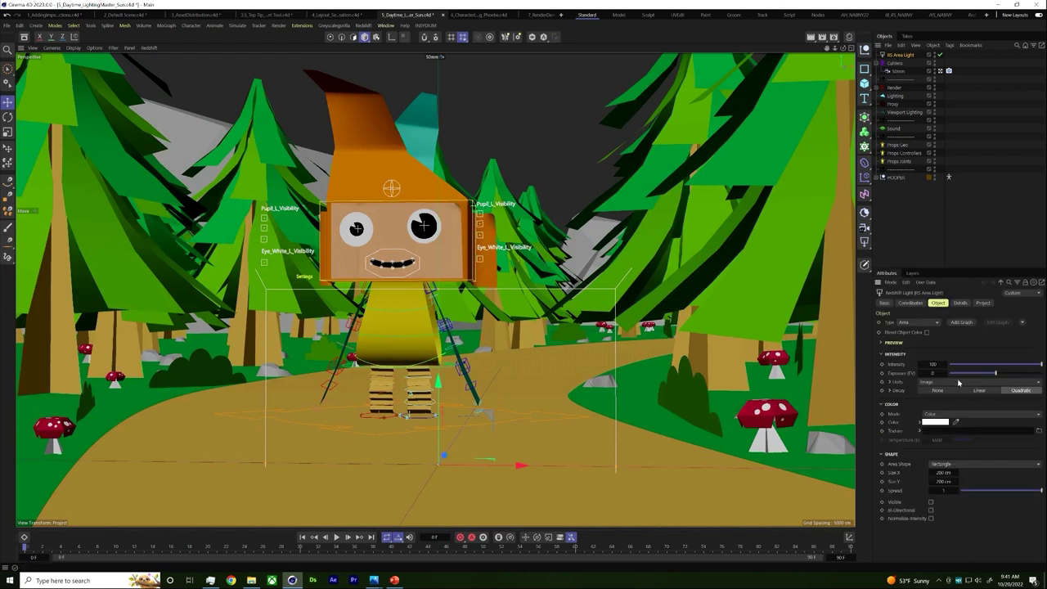
left_click(958, 385)
left_click(961, 385)
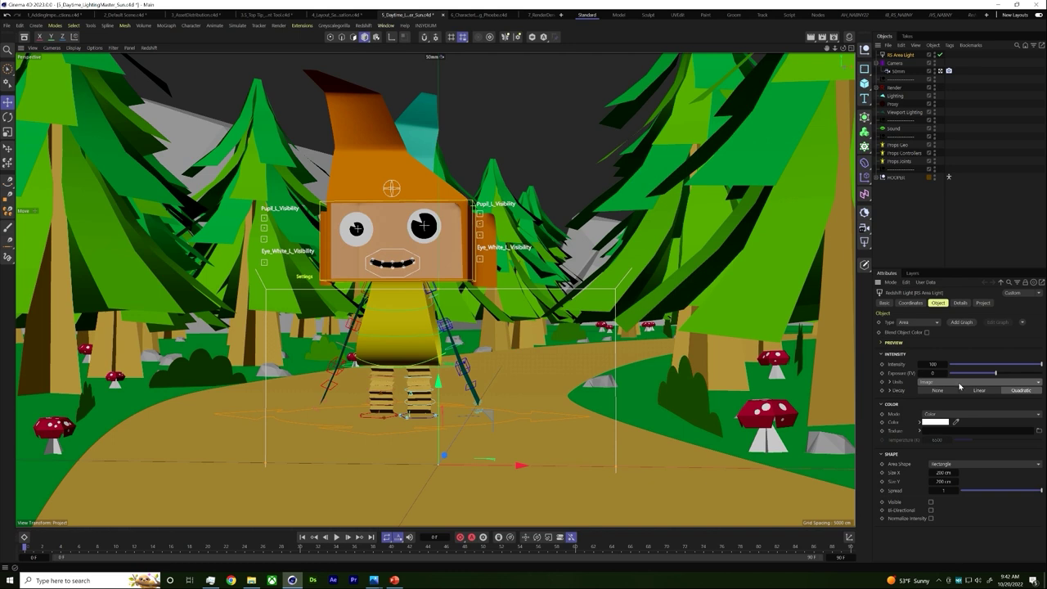
In the four-view layout, shrink the RS Area Light and tilt it above the ground.
middle_click(572, 402)
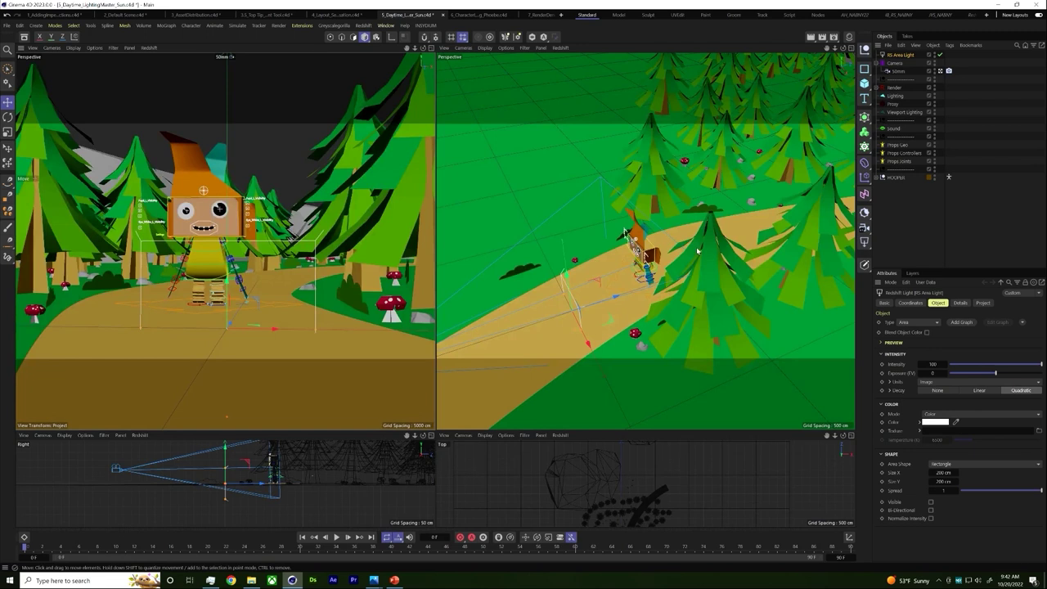
left_click_drag(684, 293, 761, 163, "alt")
key("t")
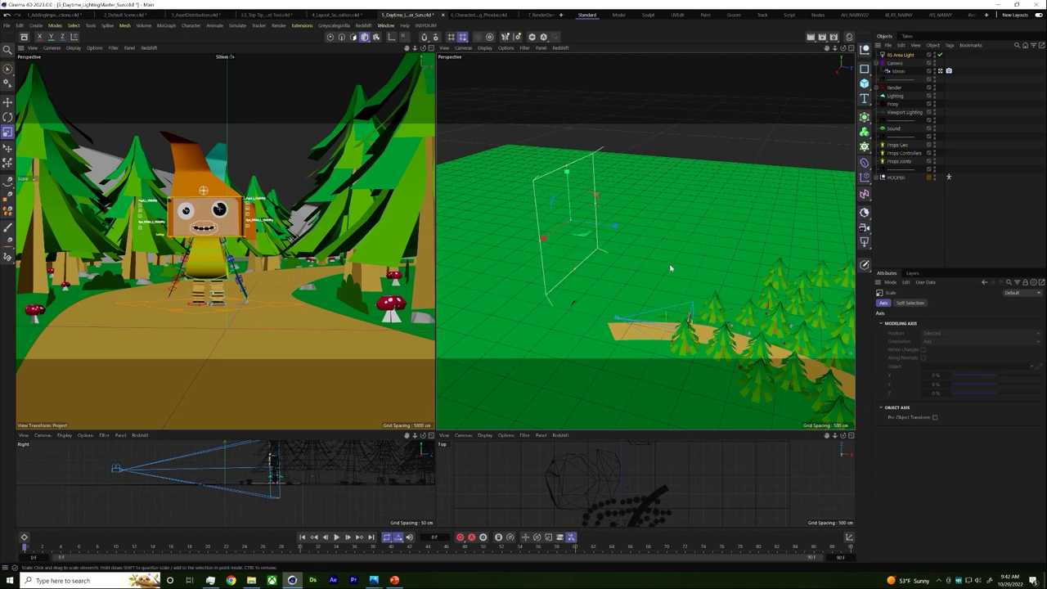
key("e")
scroll(650, 213, "down", 5)
middle_click_drag(651, 212, 671, 229, "alt")
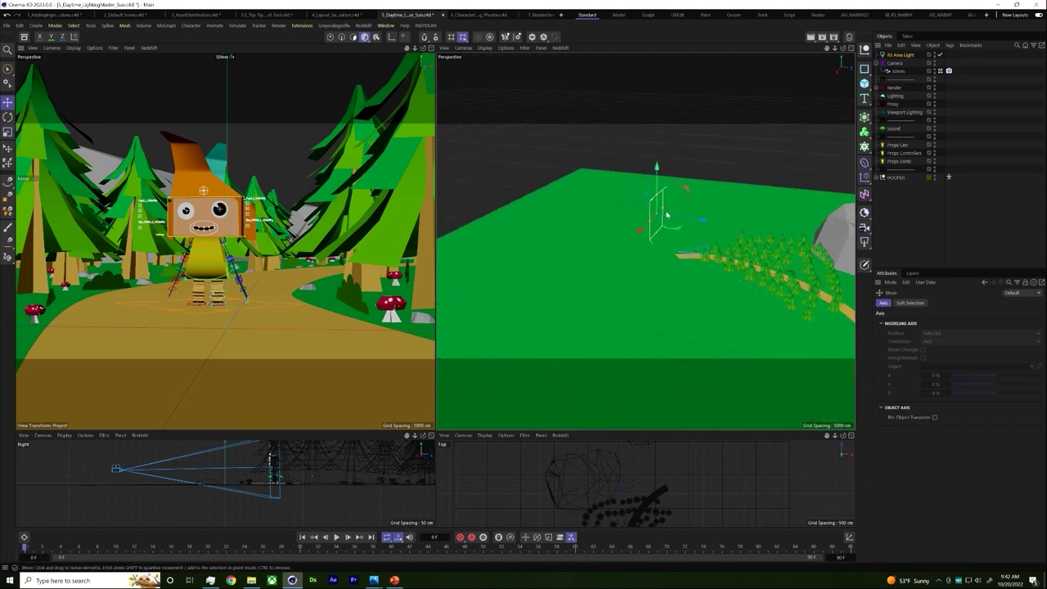
key("r")
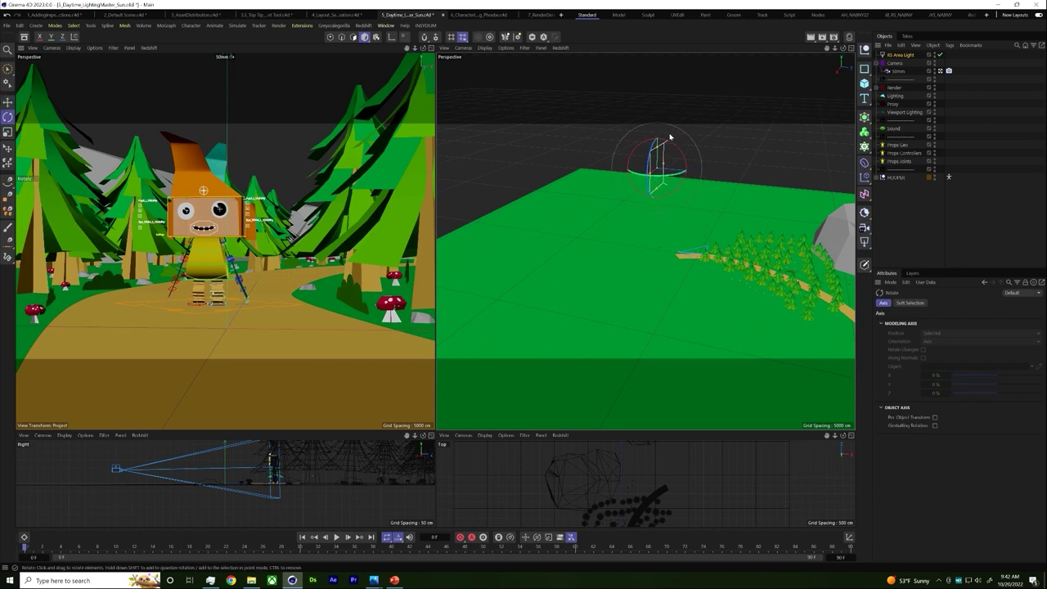
left_click_drag(672, 132, 750, 171)
key("e")
Duplicate the area light as RS Area Light 1 and scale up the copy.
left_click(895, 56)
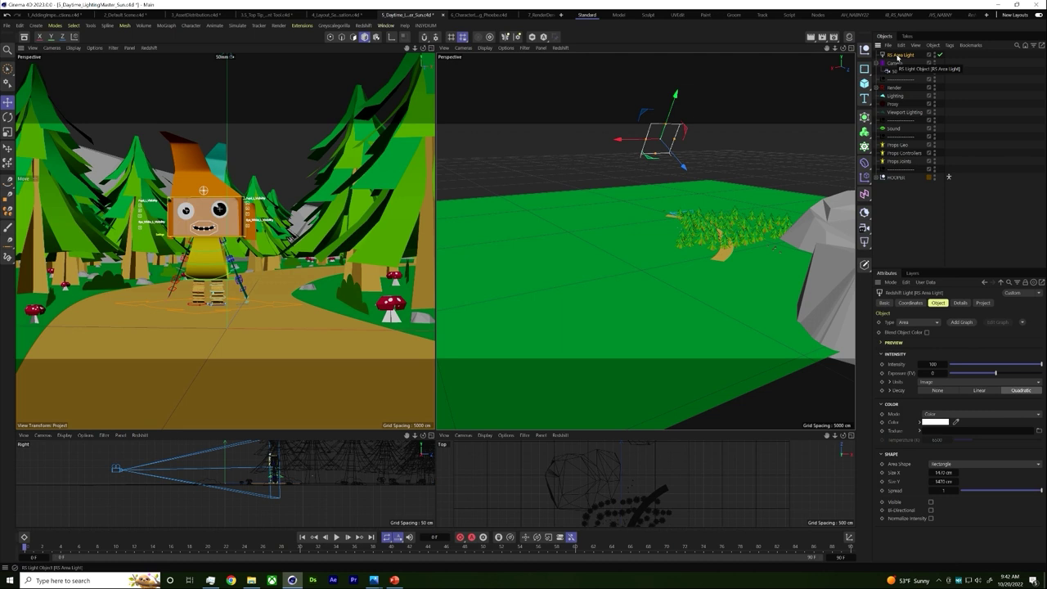
key("e")
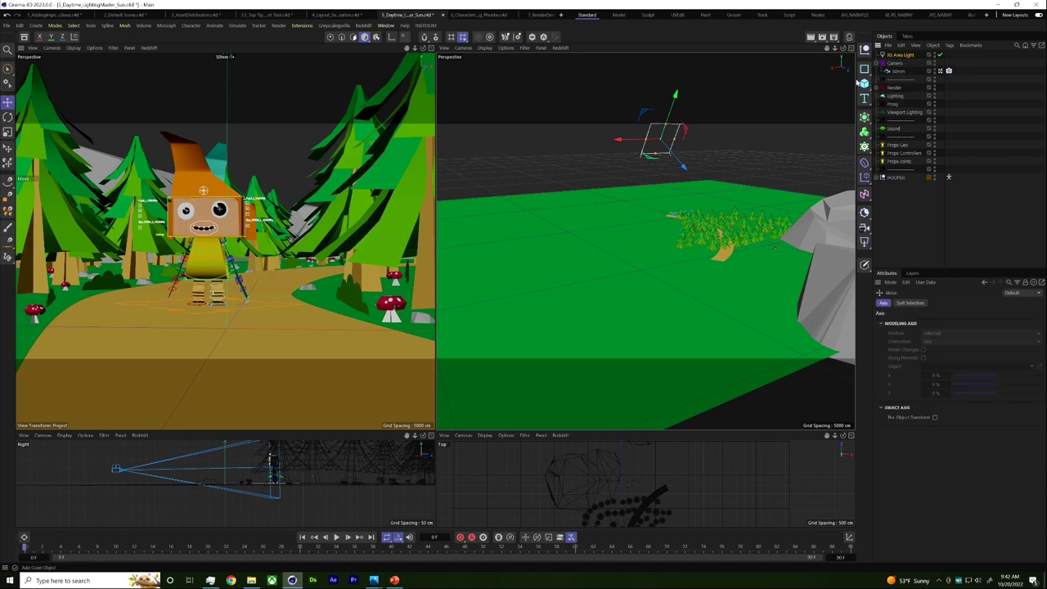
left_click_drag(685, 170, 678, 162, "ctrl")
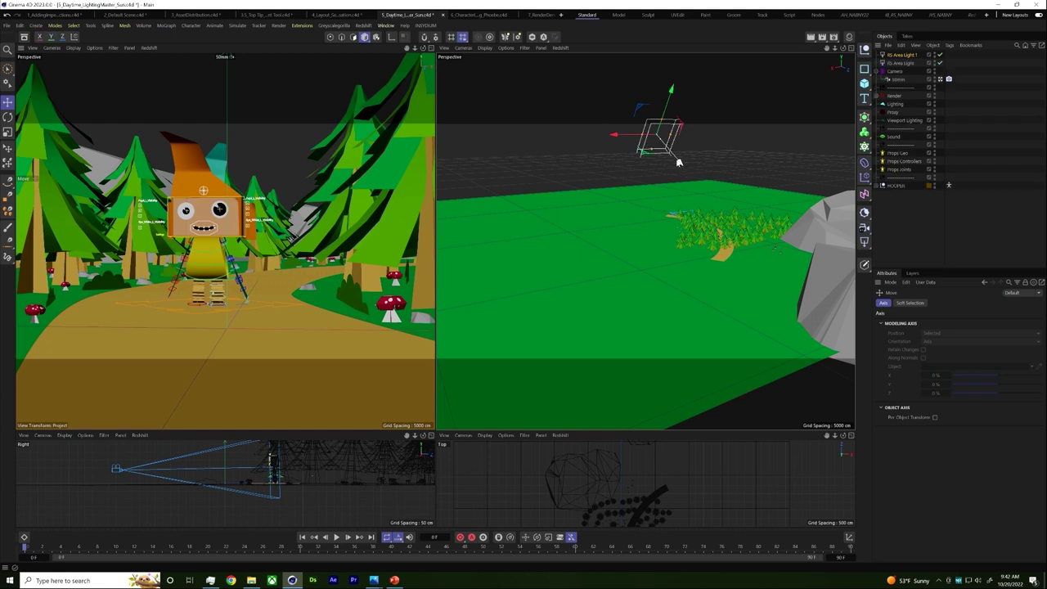
key("t")
left_click_drag(619, 211, 737, 164)
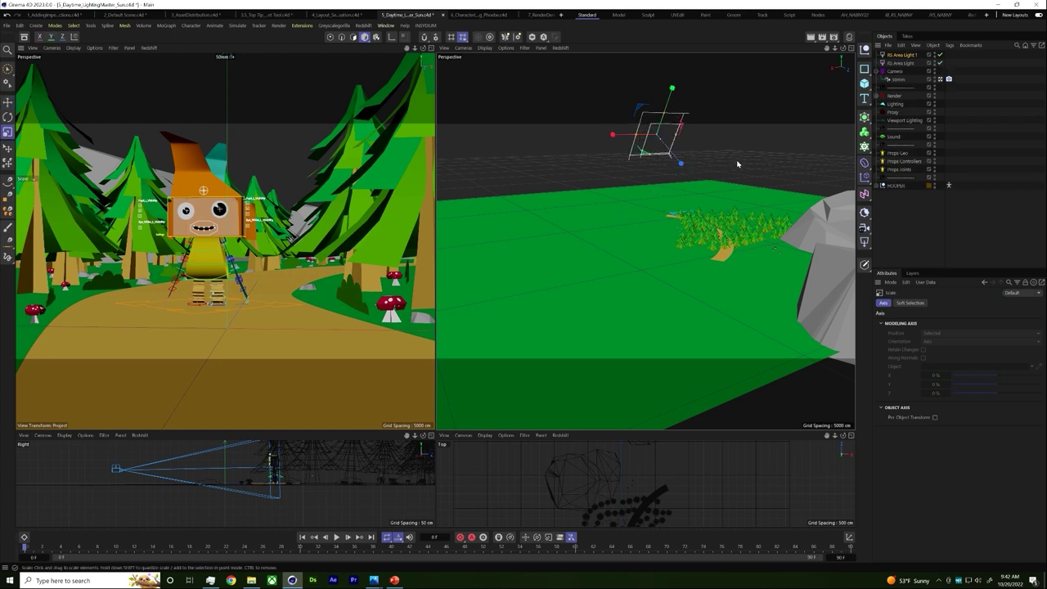
left_click_drag(737, 164, 719, 152, "alt")
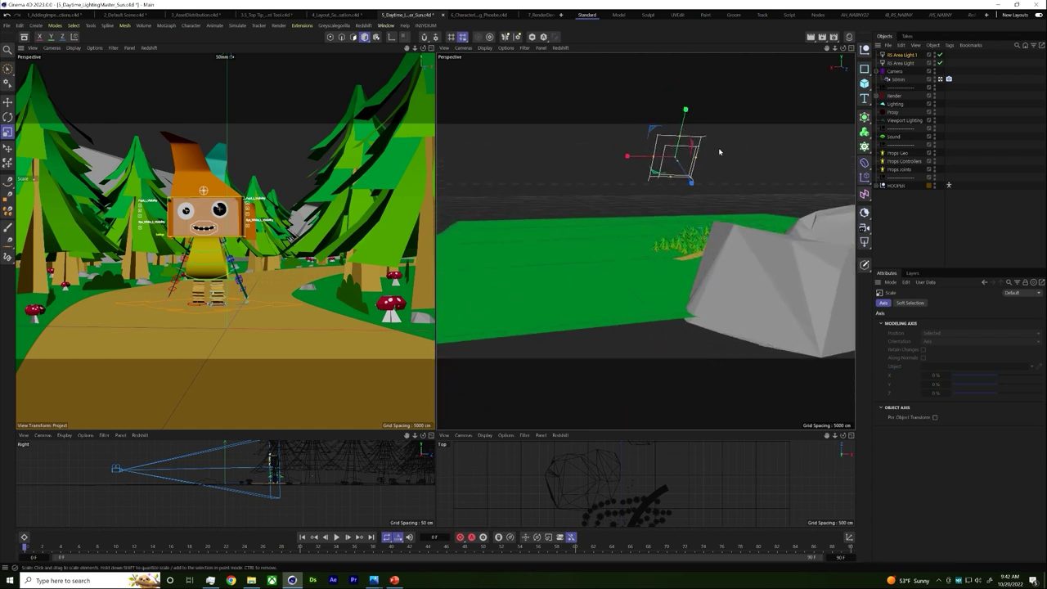
key("e")
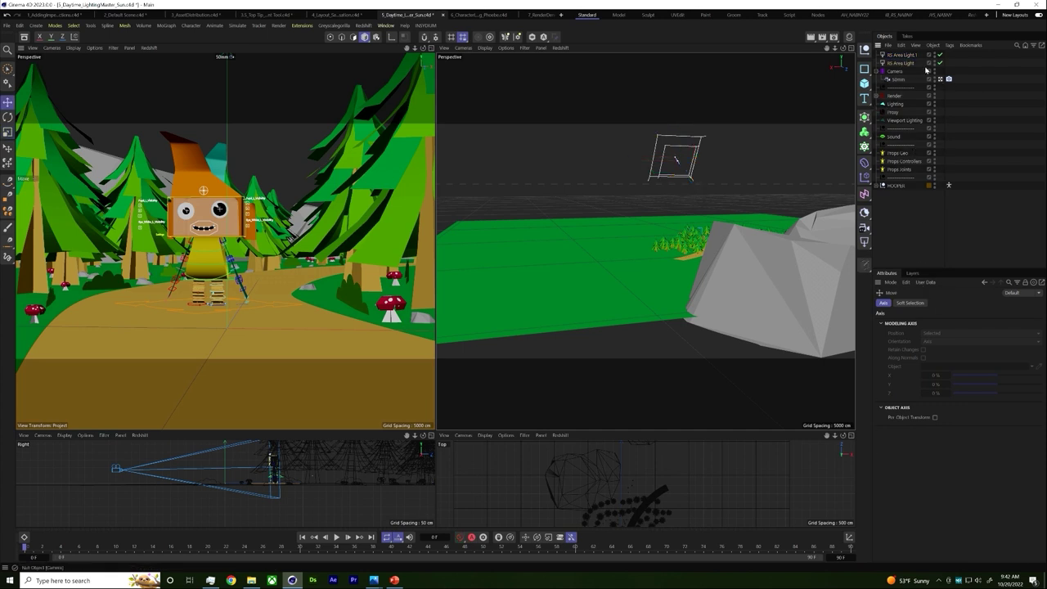
Rename the original area light 'Hard sun' and the copy 'soft sun'.
left_click(902, 63)
key("F2")
key("BackSpace")
type("Hard sun")
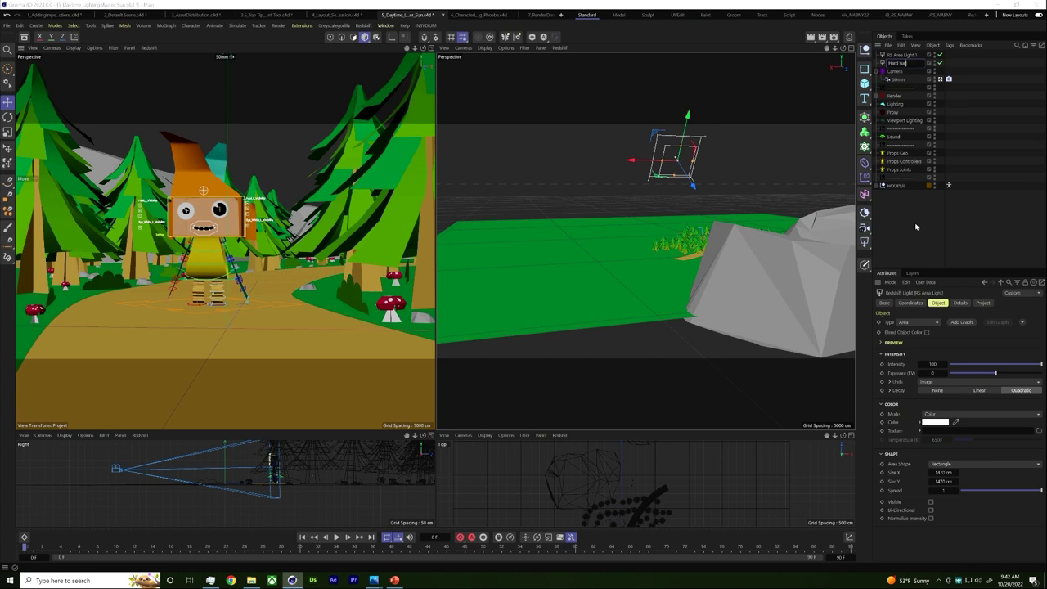
key("Return")
left_click(897, 55)
key("F2")
type("soft sun")
key("Return")
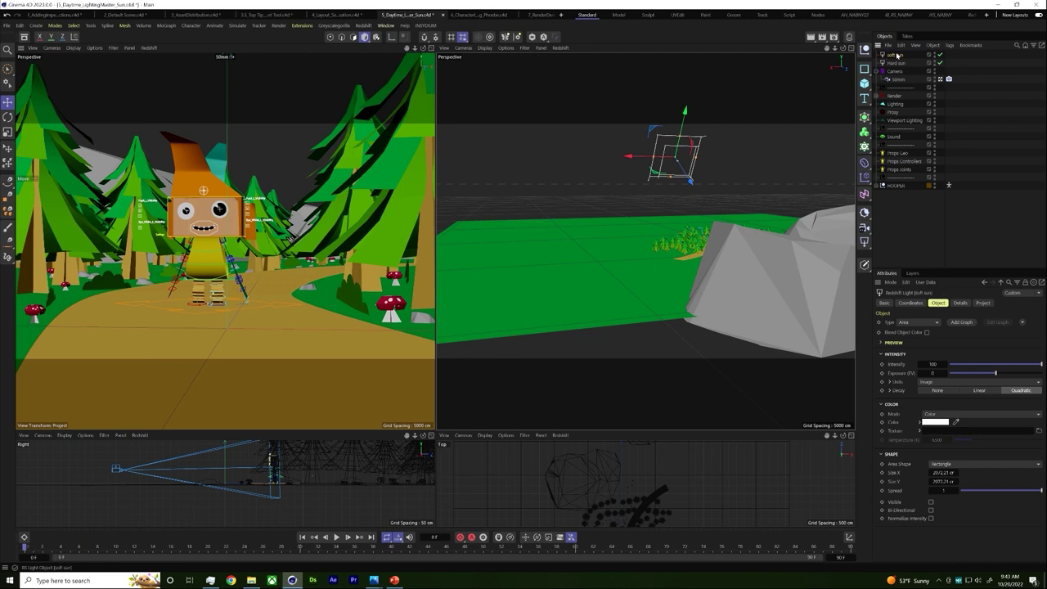
Give both lights Luminous Power units, Decay None and Intensity 12.
left_click(896, 63)
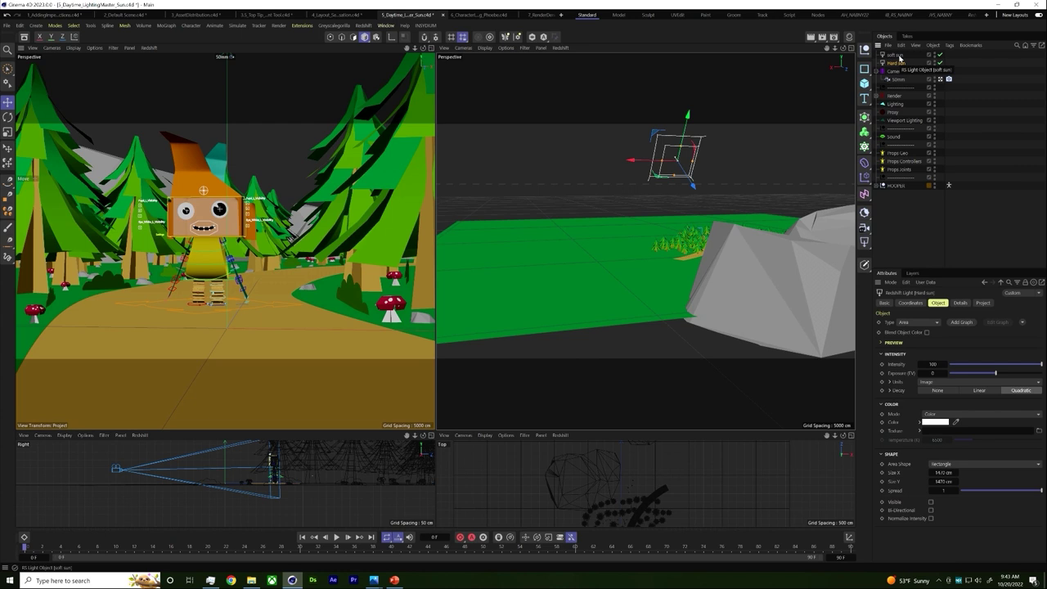
left_click(899, 55, "ctrl")
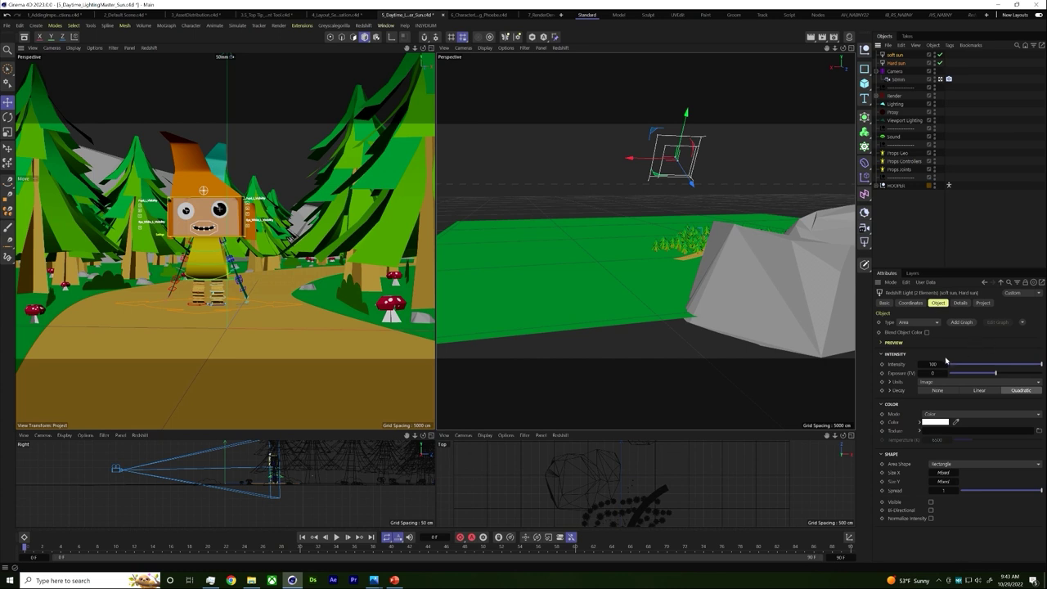
left_click(946, 383)
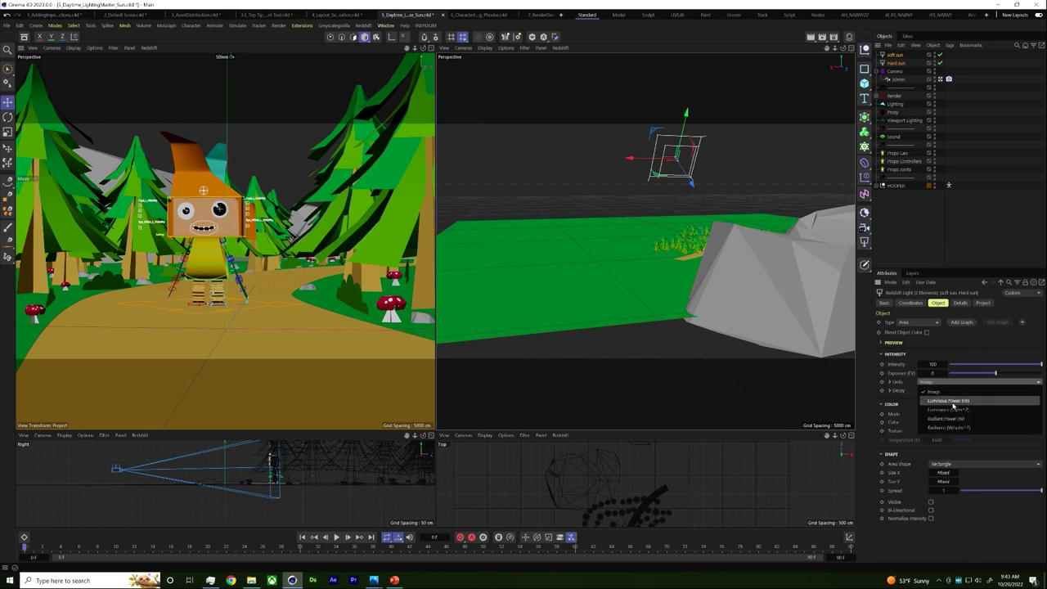
left_click(952, 401)
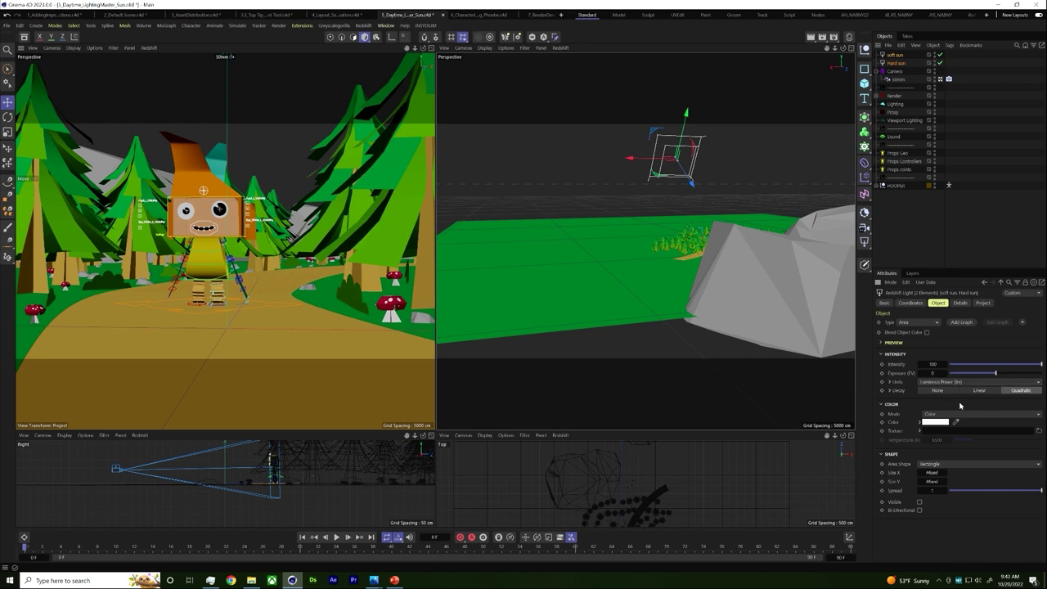
left_click(939, 391)
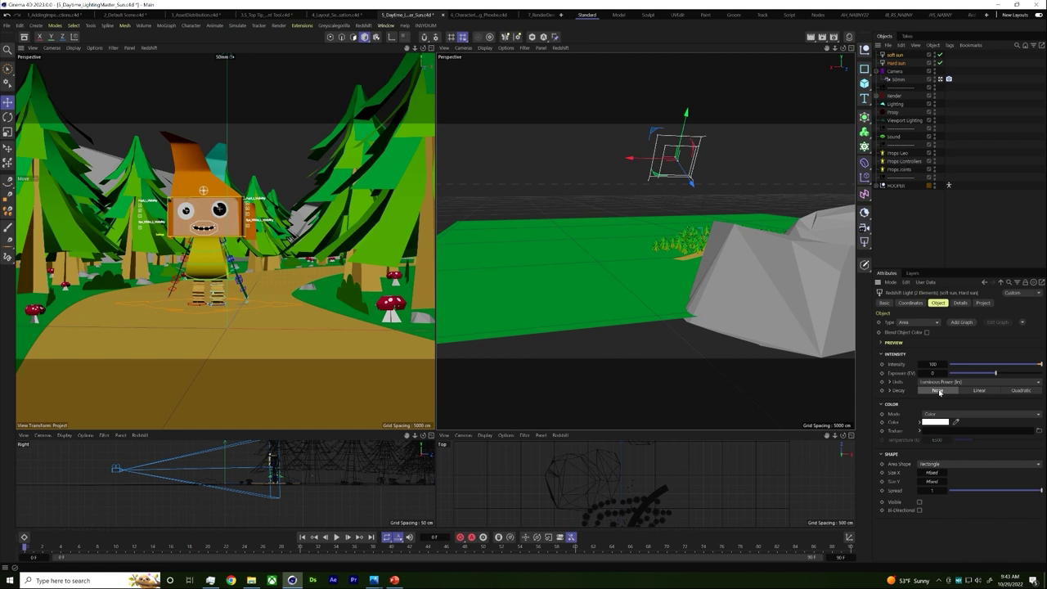
left_click_drag(712, 246, 743, 263, "alt")
left_click(932, 364)
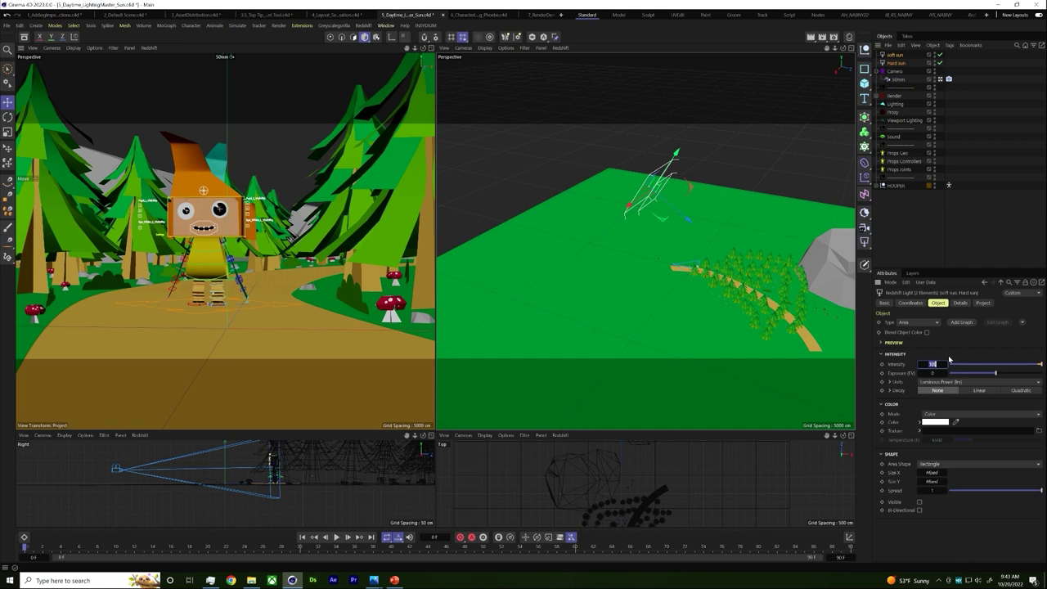
type("12")
Check the settings by selecting soft sun and Hard sun in turn.
left_click(960, 250)
left_click(895, 55)
left_click(895, 63, "ctrl")
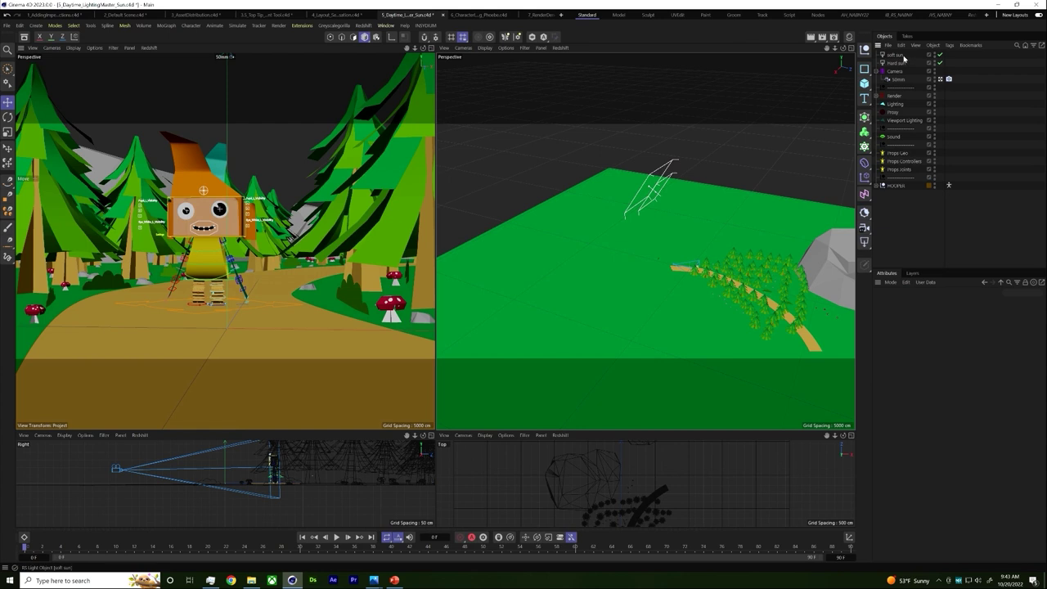
left_click(896, 56)
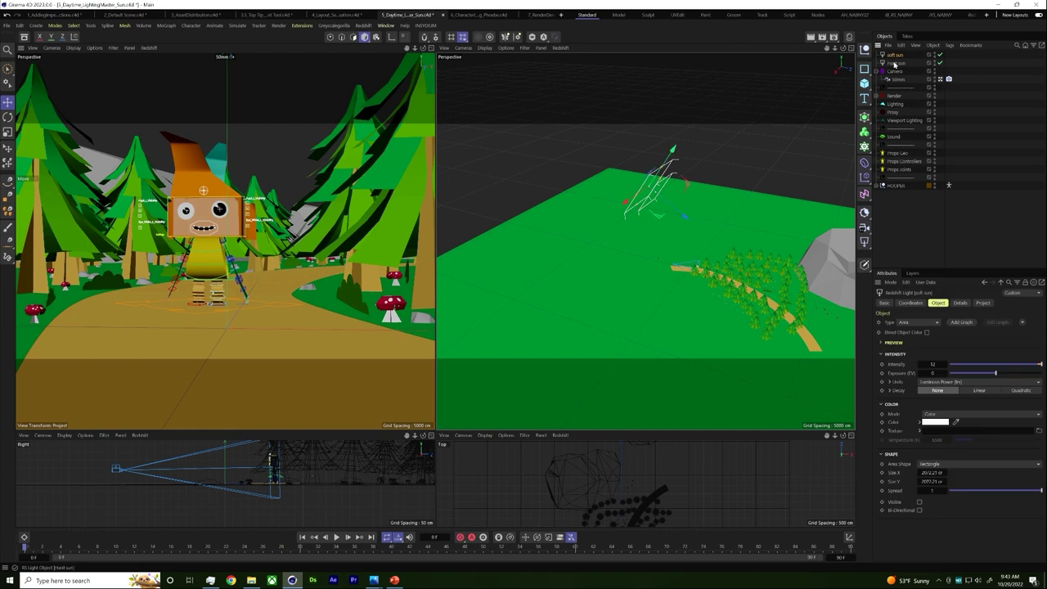
left_click(897, 63)
Group soft sun and Hard sun under a new null named 'Sun'.
key("9")
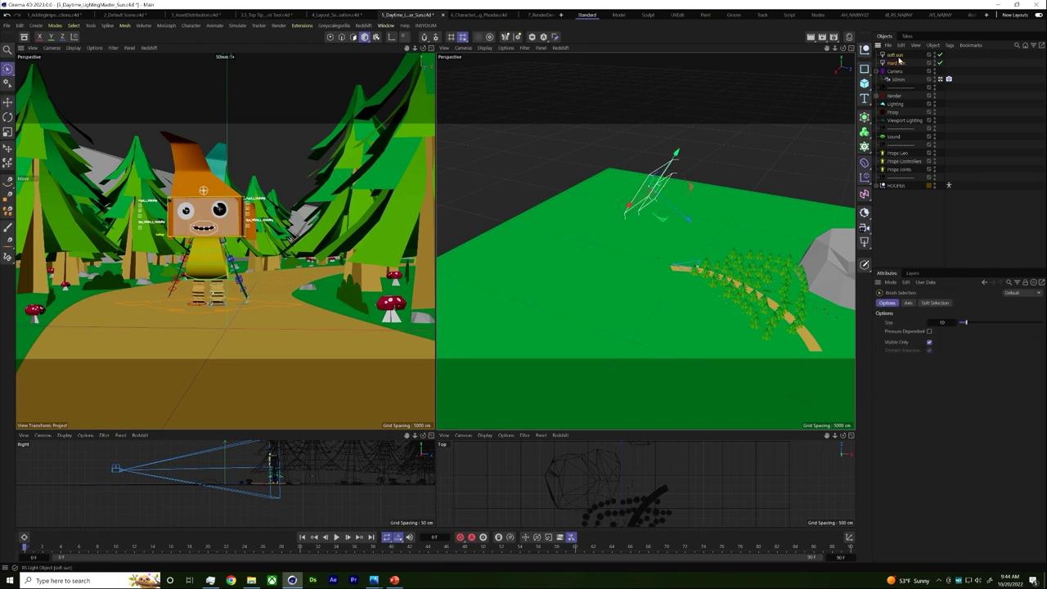
left_click(896, 54, "ctrl")
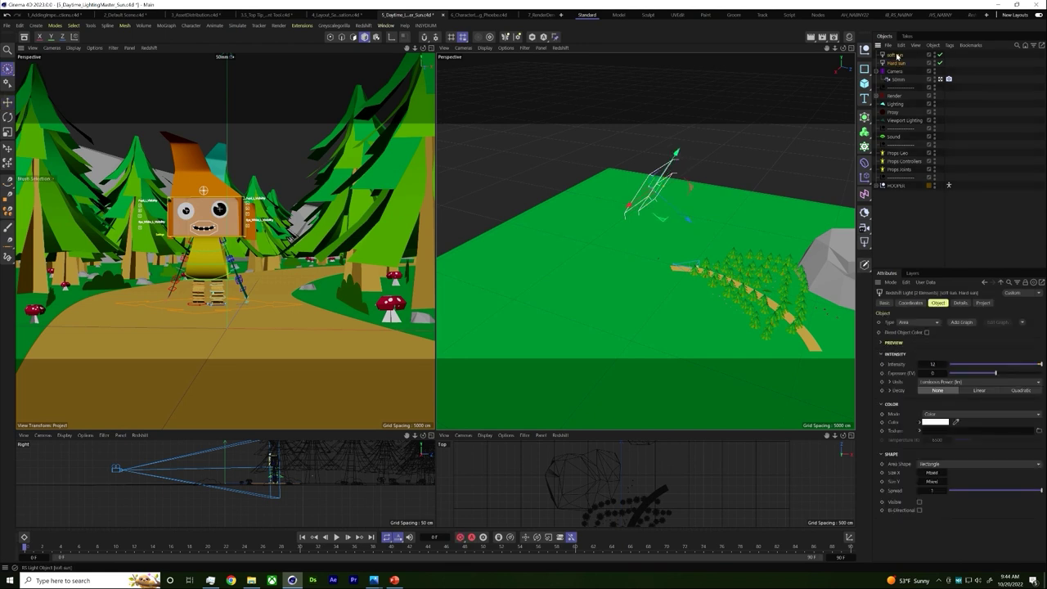
key("alt+g")
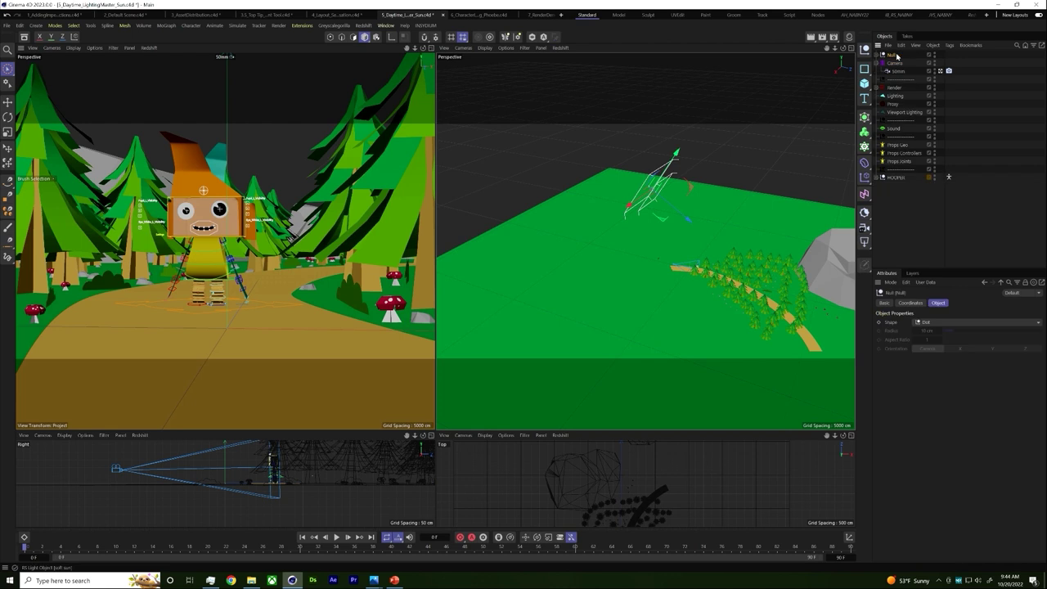
double_click(892, 55)
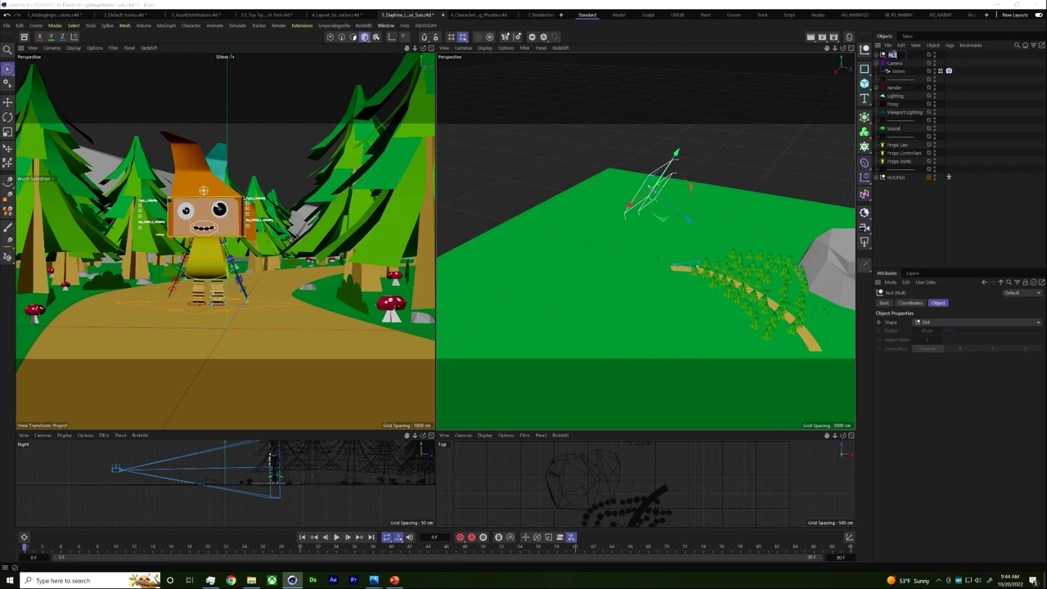
type("Sun")
key("Return")
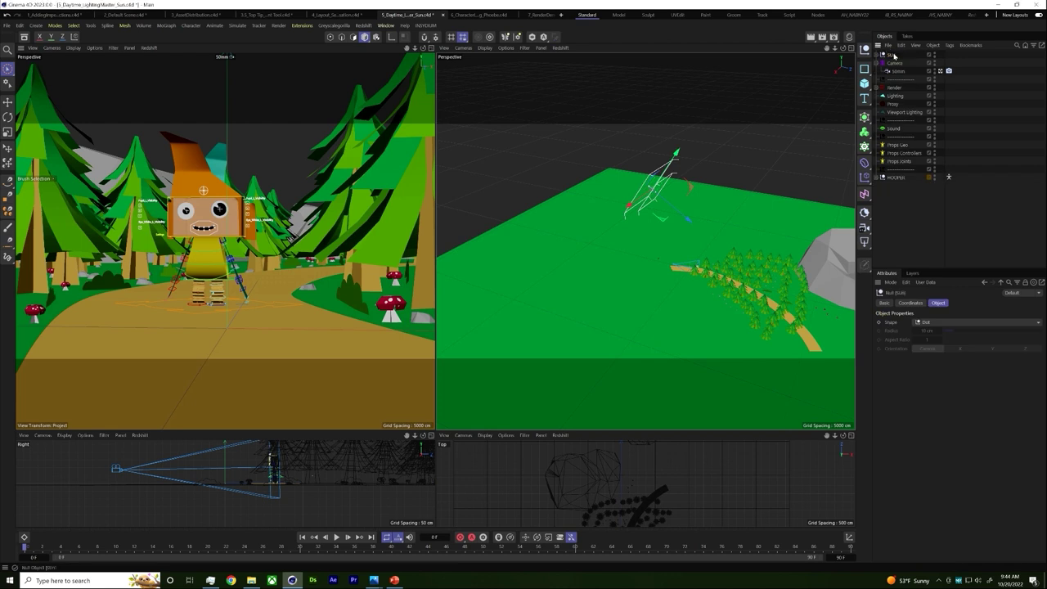
Try moving a sun light up and left in the view, then undo the move.
left_click(783, 117)
scroll(671, 200, "down", 1)
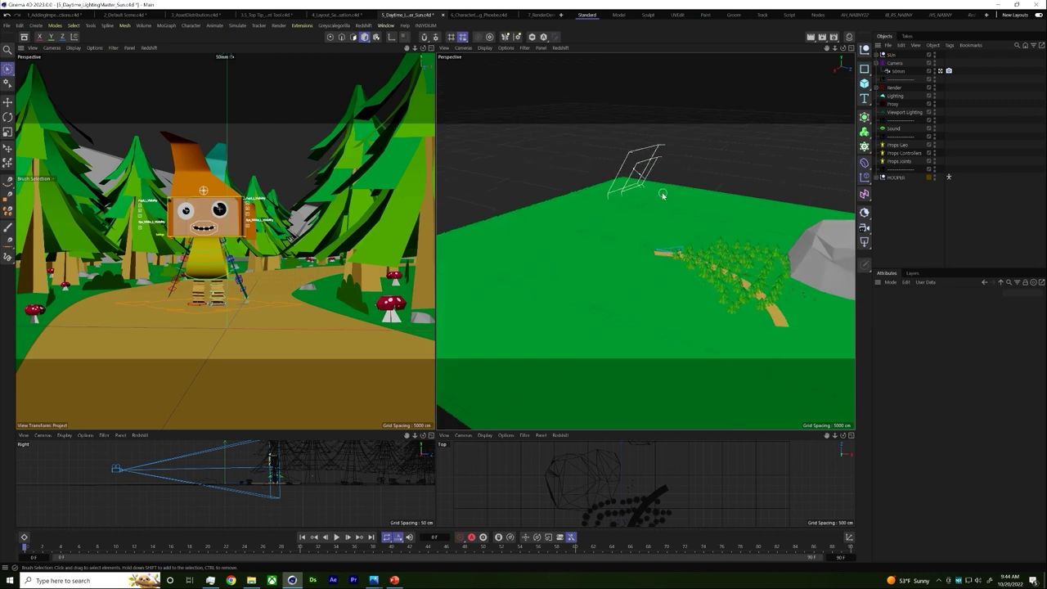
key("e")
scroll(687, 237, "up", 4)
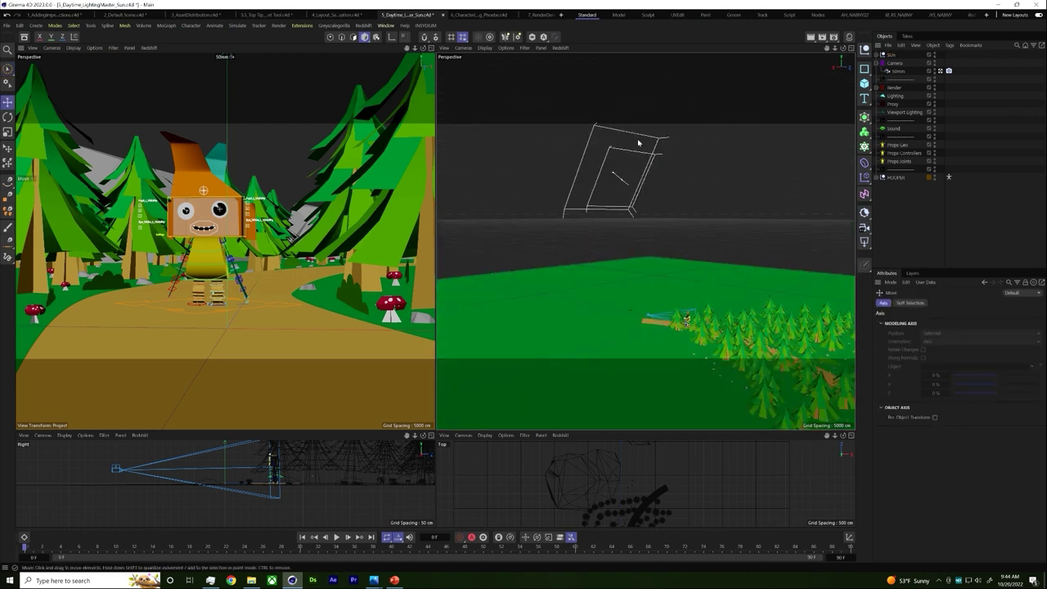
left_click(632, 143)
left_click_drag(636, 197, 461, 155)
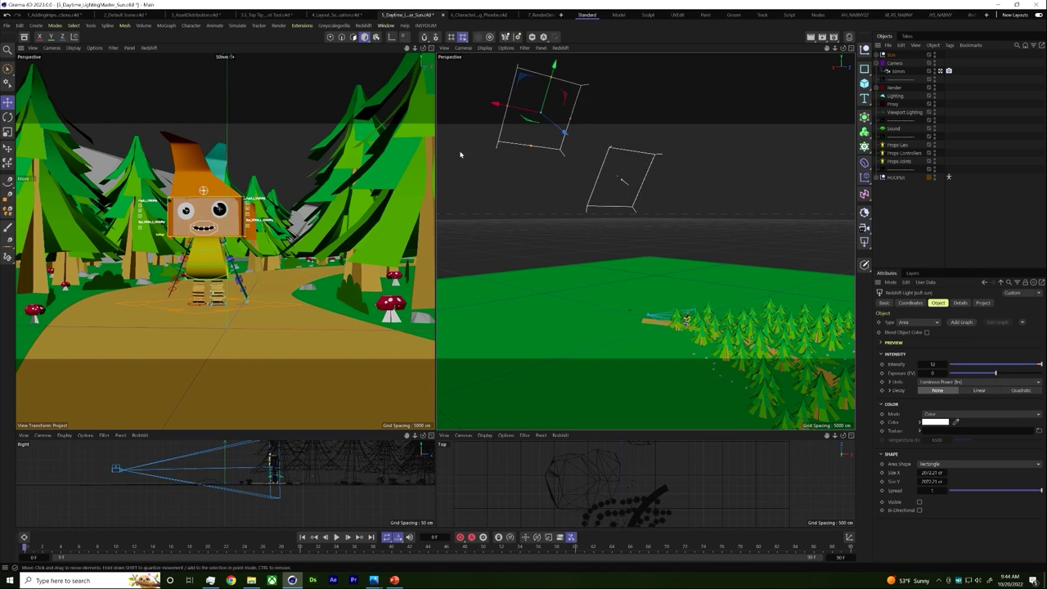
key("ctrl+z")
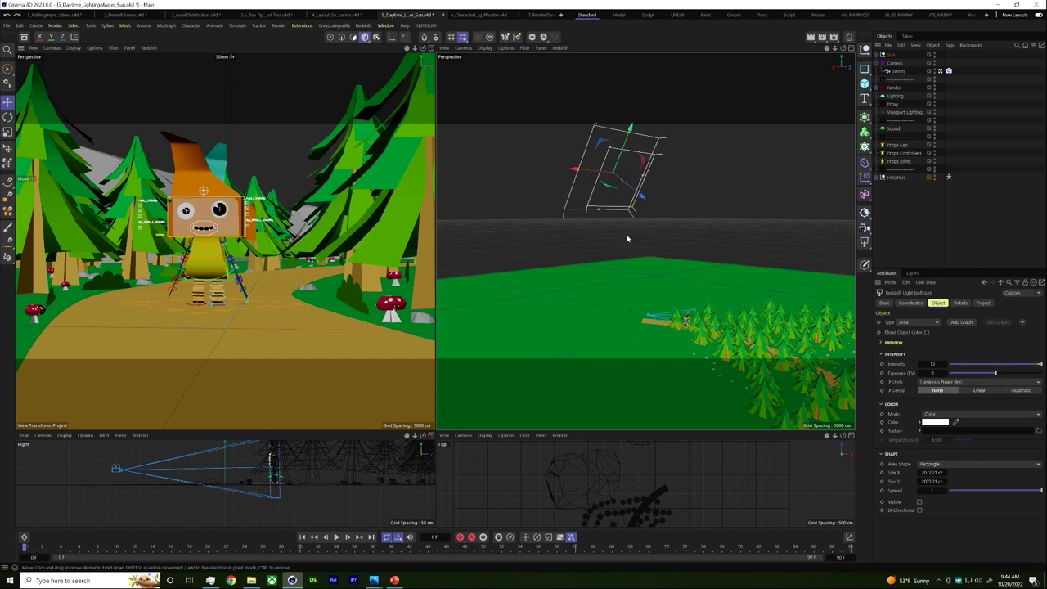
Expand the Sun group and select its hard sun and soft sun lights in turn.
left_click(878, 54)
left_click(898, 72)
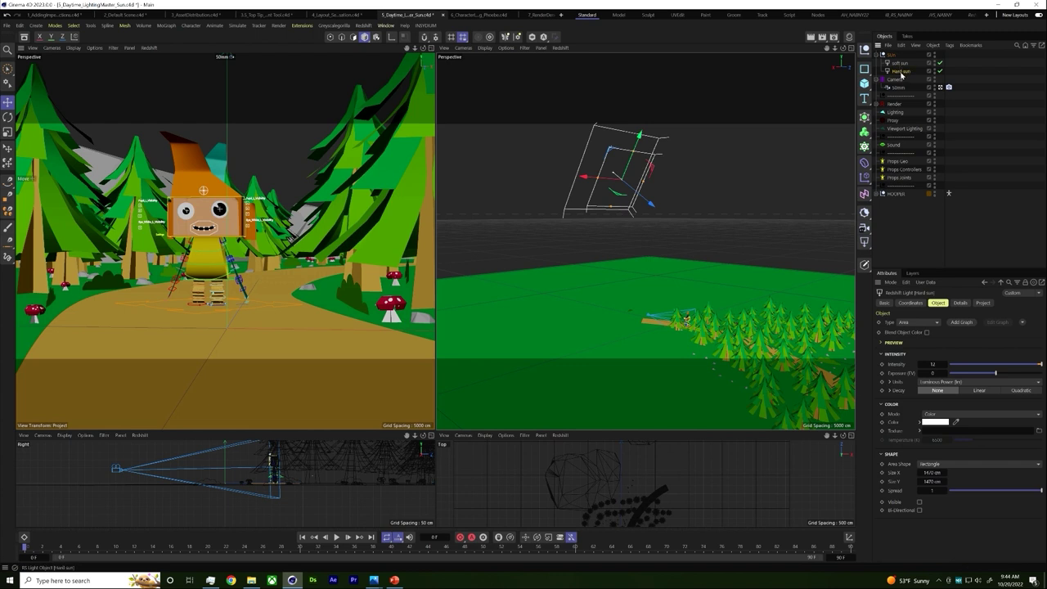
left_click(899, 64)
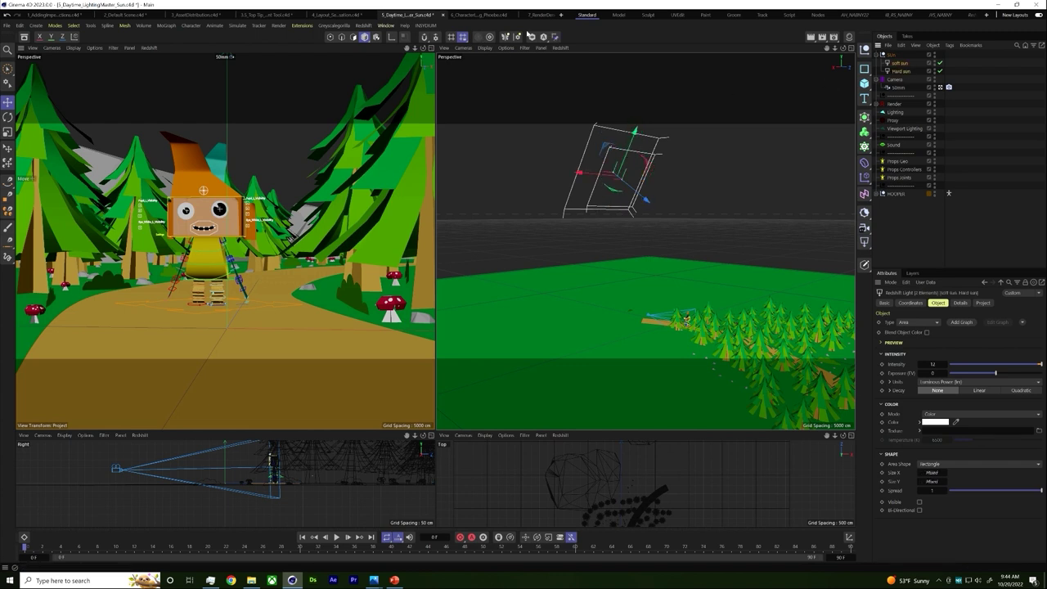
left_click(893, 72)
left_click(894, 72)
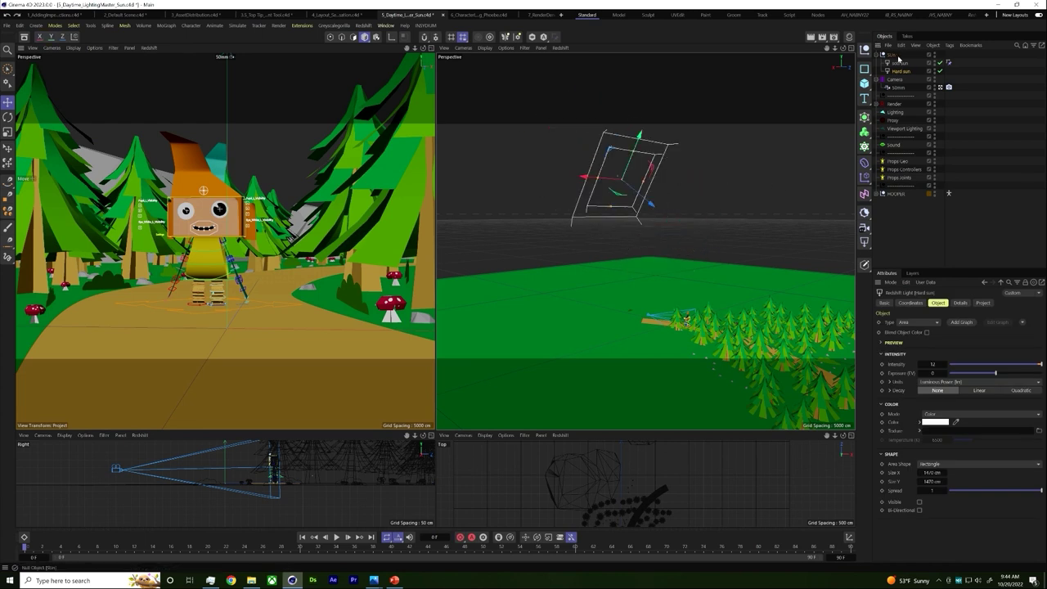
left_click(542, 84)
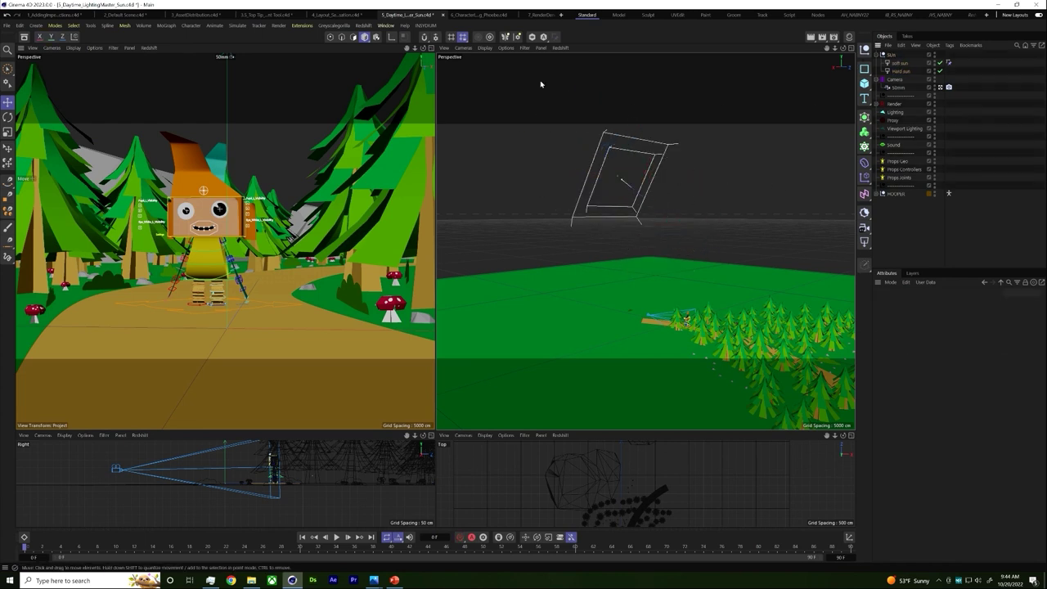
left_click(524, 48)
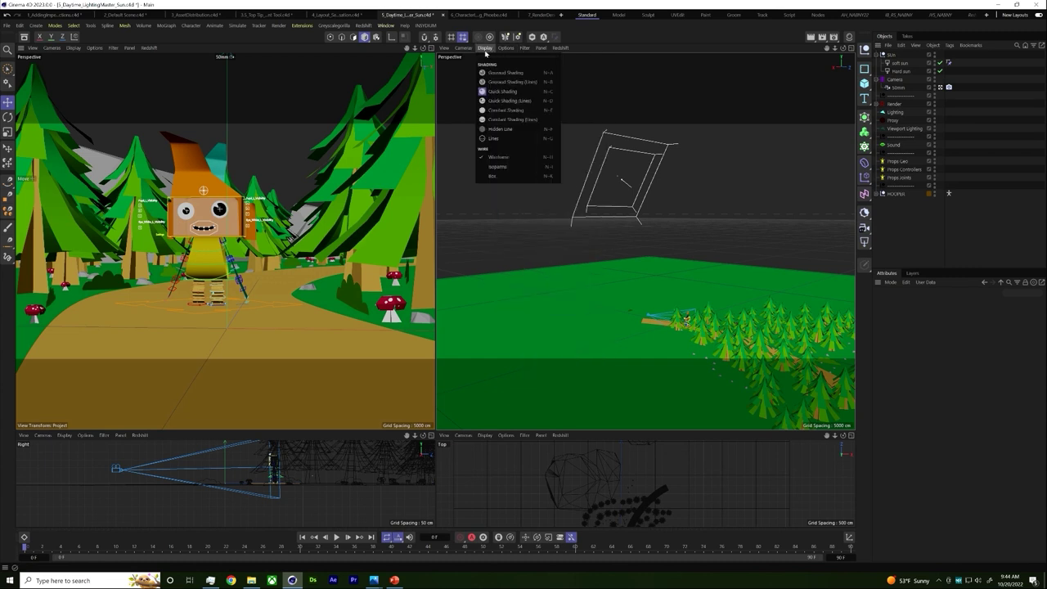
Cancel the camera menu, undo back to the hard sun light, and orbit the right view down onto the ground.
mouse_move(473, 51)
key("Escape")
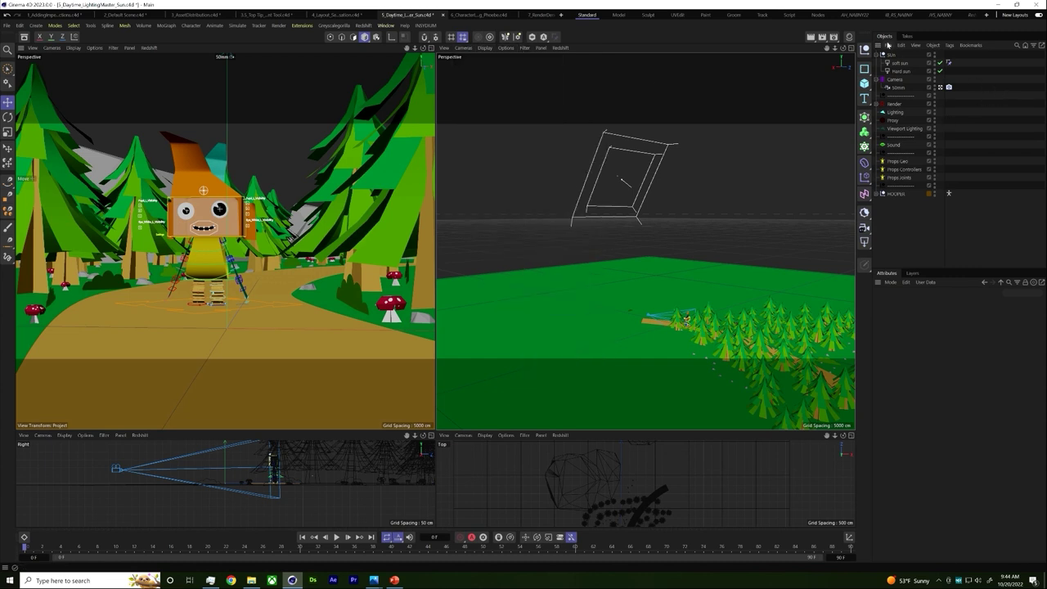
key("ctrl+z")
left_click_drag(459, 55, 614, 268, "alt")
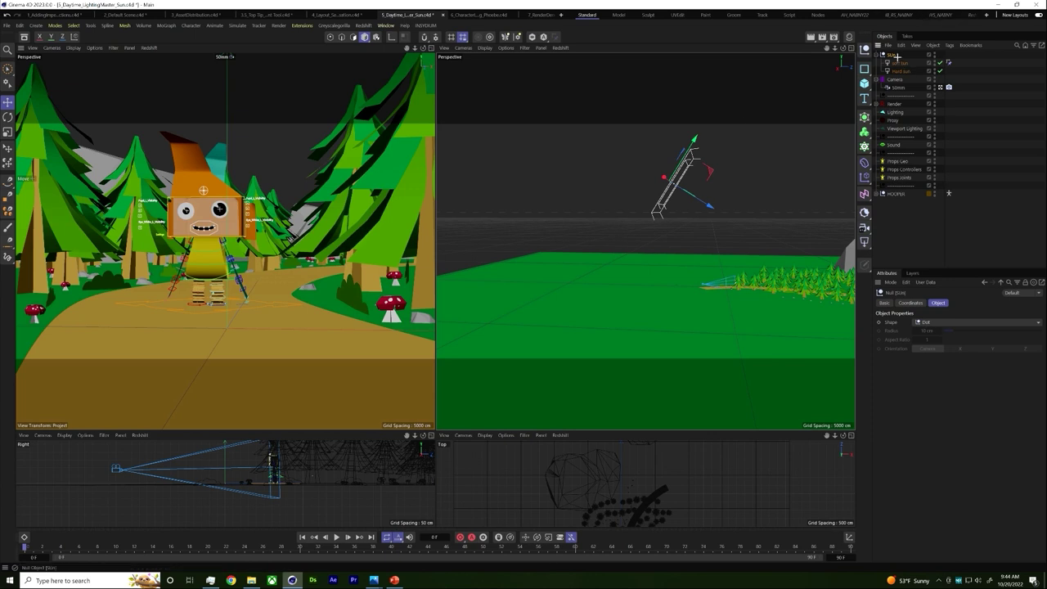
Use the Sun group as the right view's camera and dolly back to see the whole ground.
left_click(444, 48)
left_click(444, 48)
left_click(463, 47)
mouse_move(476, 65)
mouse_move(490, 83)
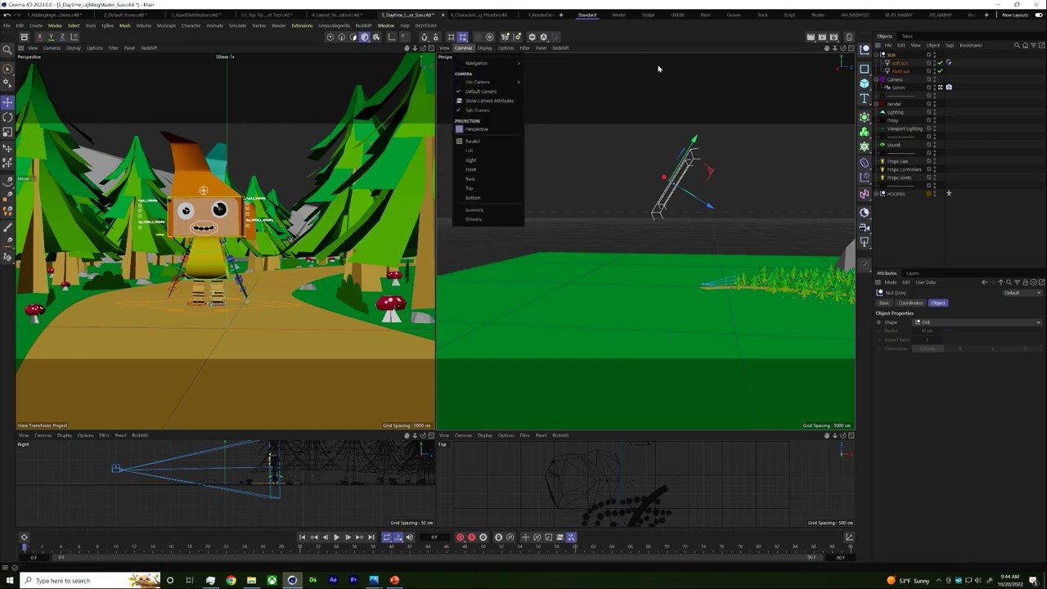
left_click(559, 98)
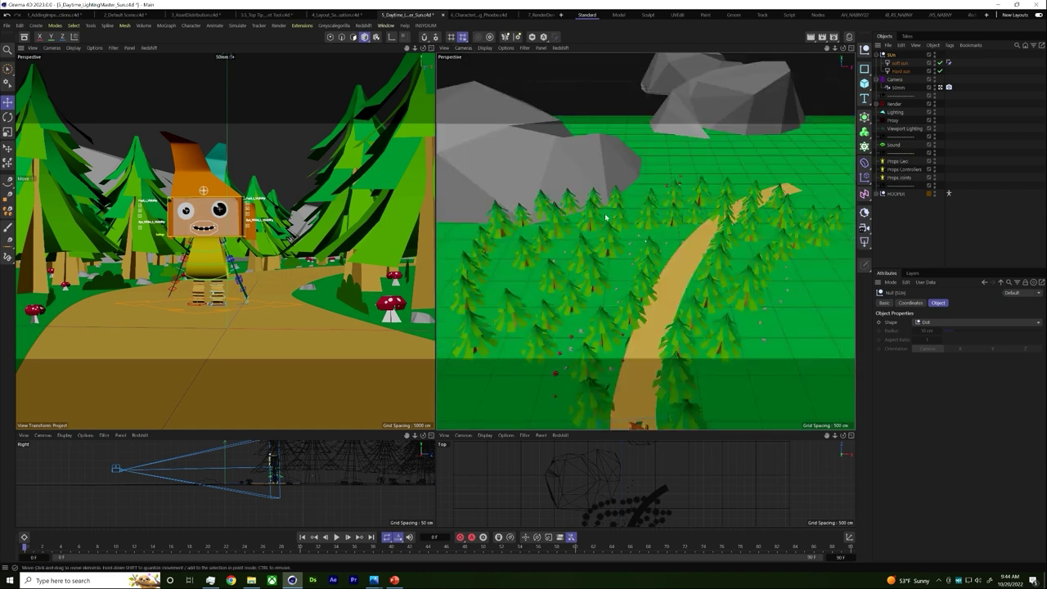
scroll(637, 232, "down", 8)
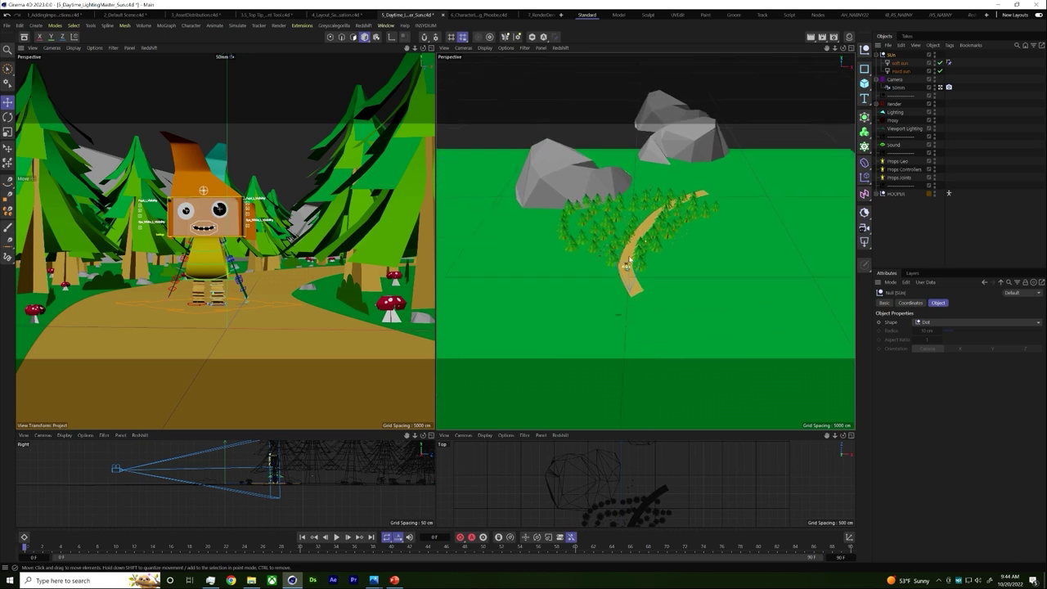
scroll(682, 271, "down", 10)
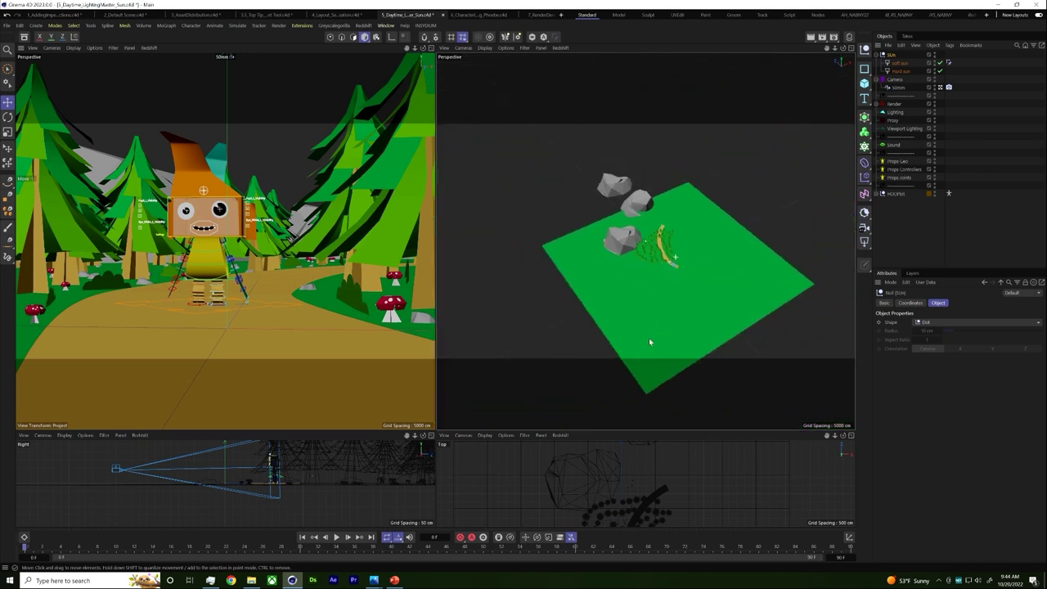
scroll(675, 257, "down", 6)
scroll(652, 312, "up", 5)
scroll(658, 322, "down", 2)
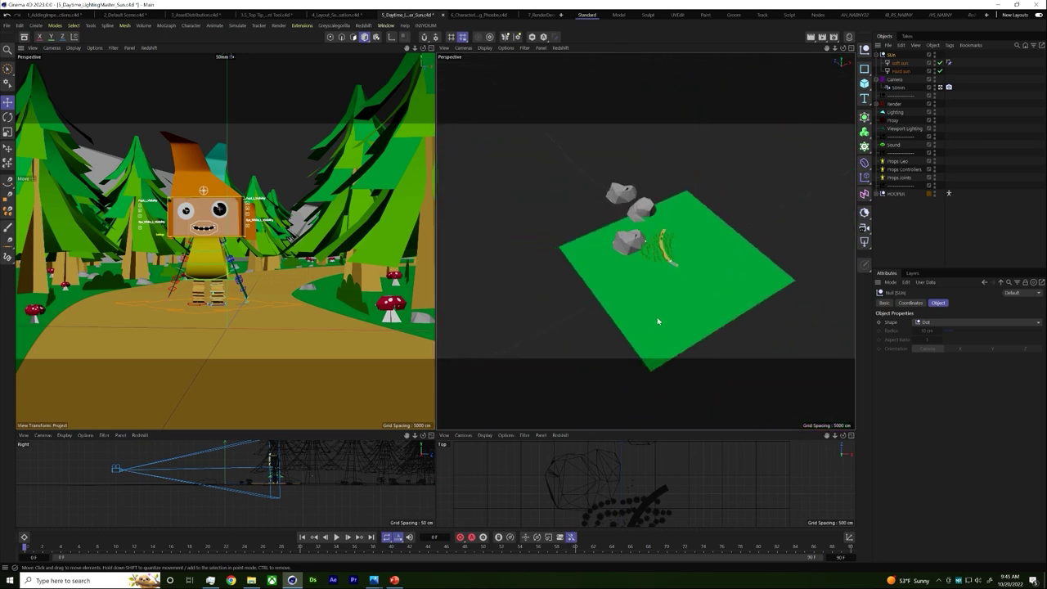
scroll(677, 266, "down", 2)
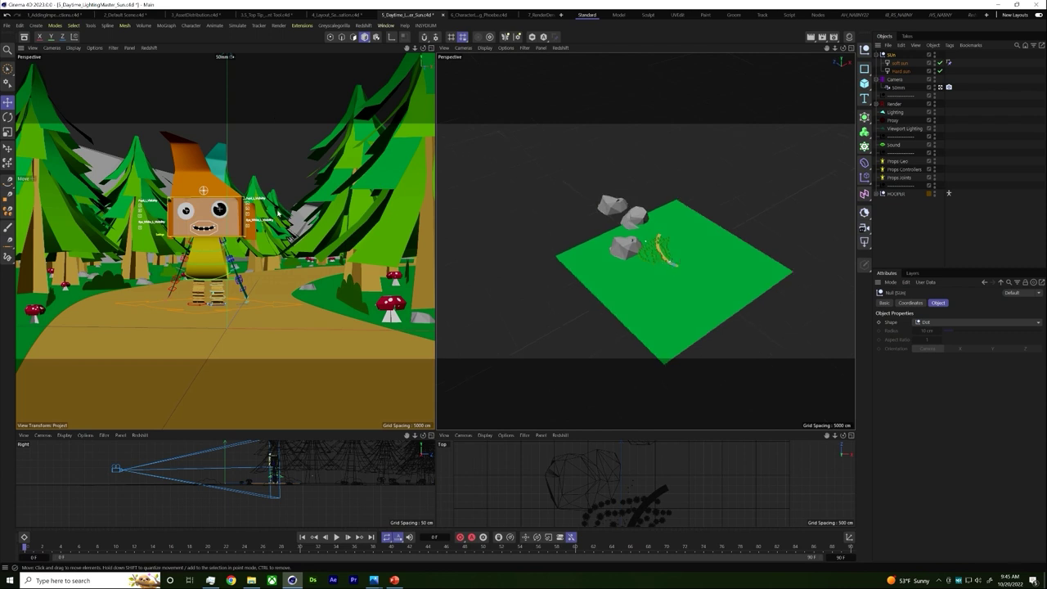
Maximize the perspective view, start an IPR render in Redshift RenderView, and place the window top-left.
key("F1")
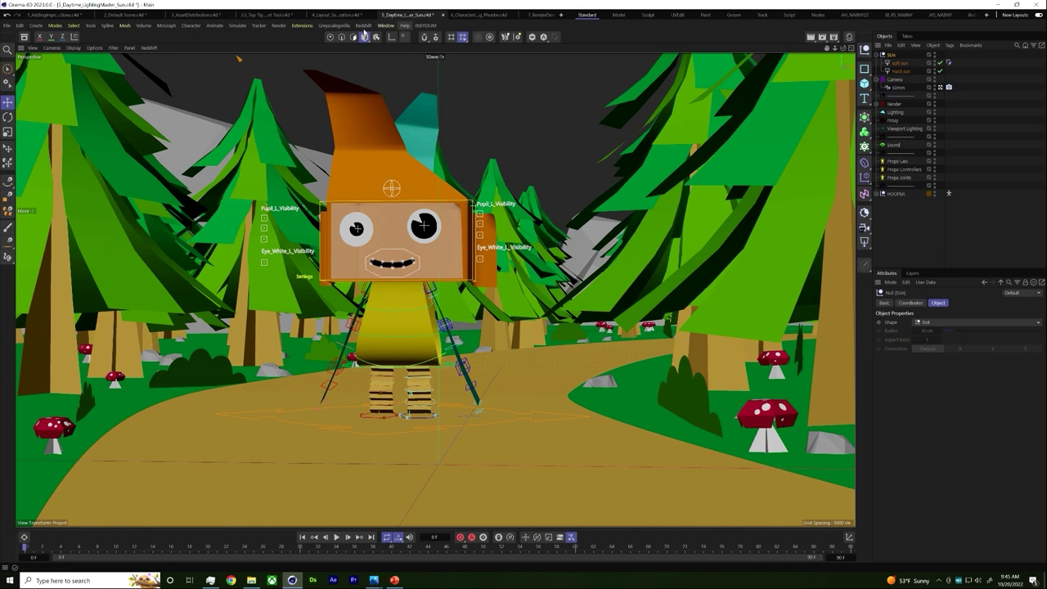
left_click(281, 25)
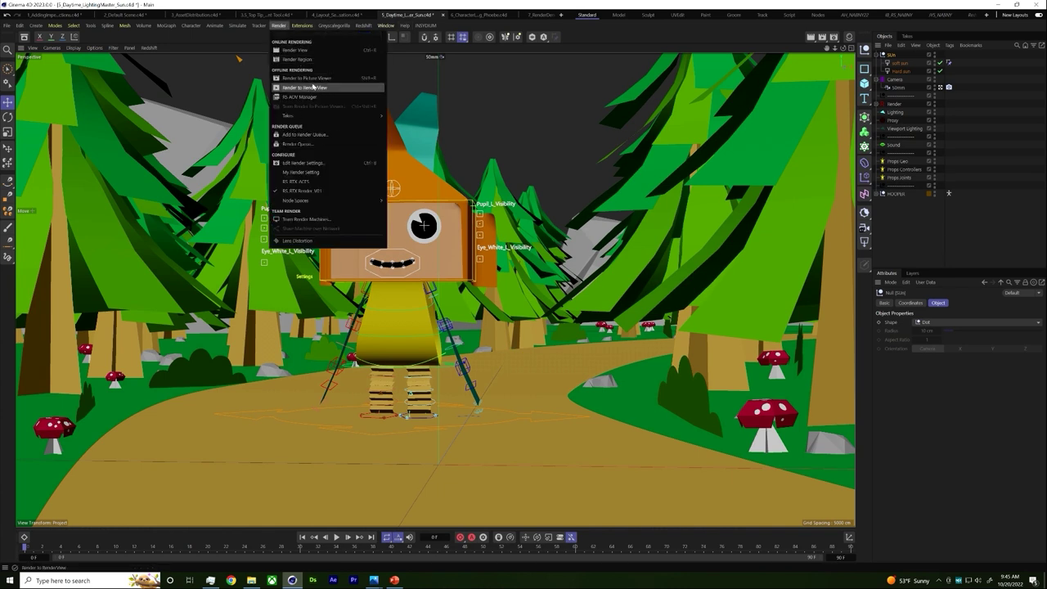
left_click(318, 90)
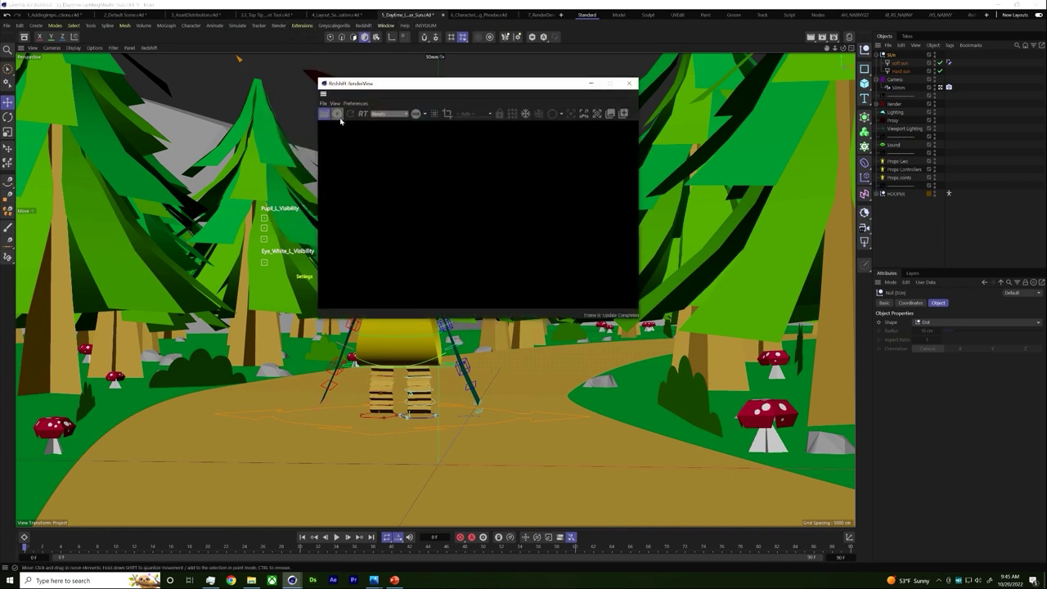
left_click(324, 114)
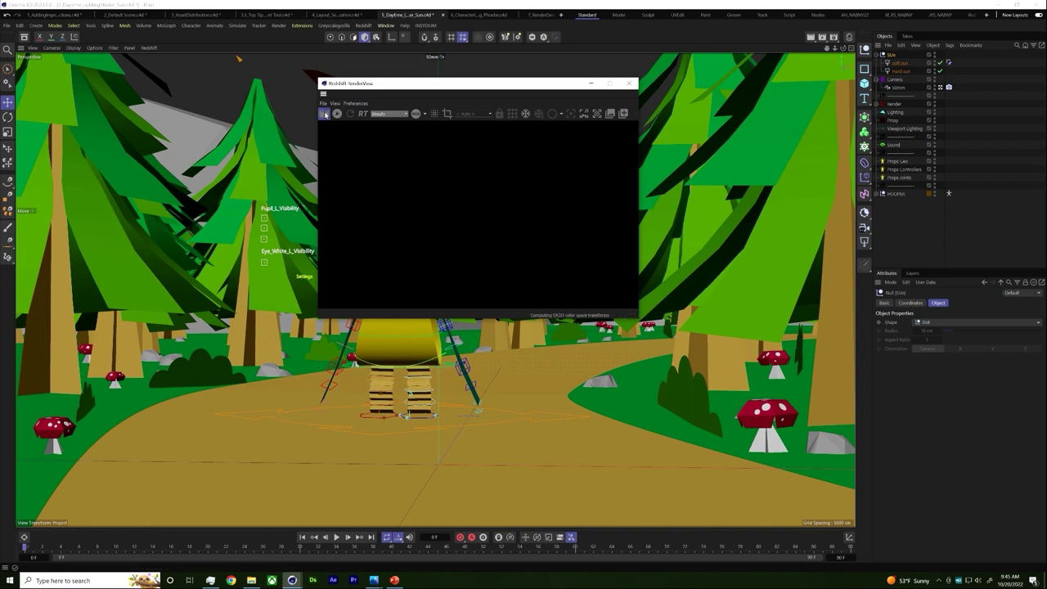
left_click(337, 114)
left_click_drag(408, 82, 108, 56)
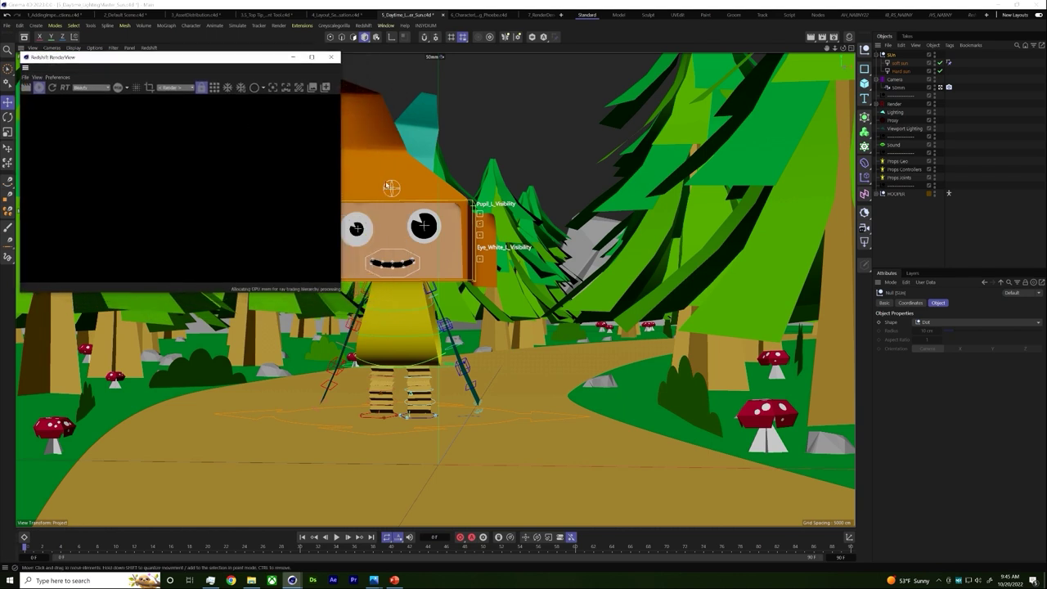
middle_click(437, 205)
Set the RenderView to render through the 50mm camera.
left_click(150, 98)
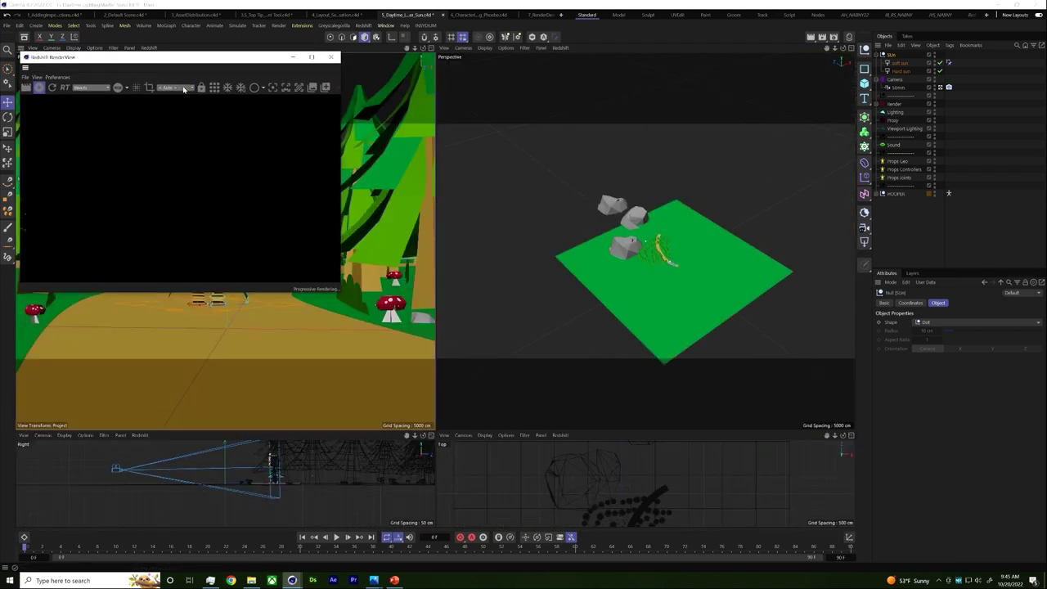
left_click(188, 88)
left_click(173, 98)
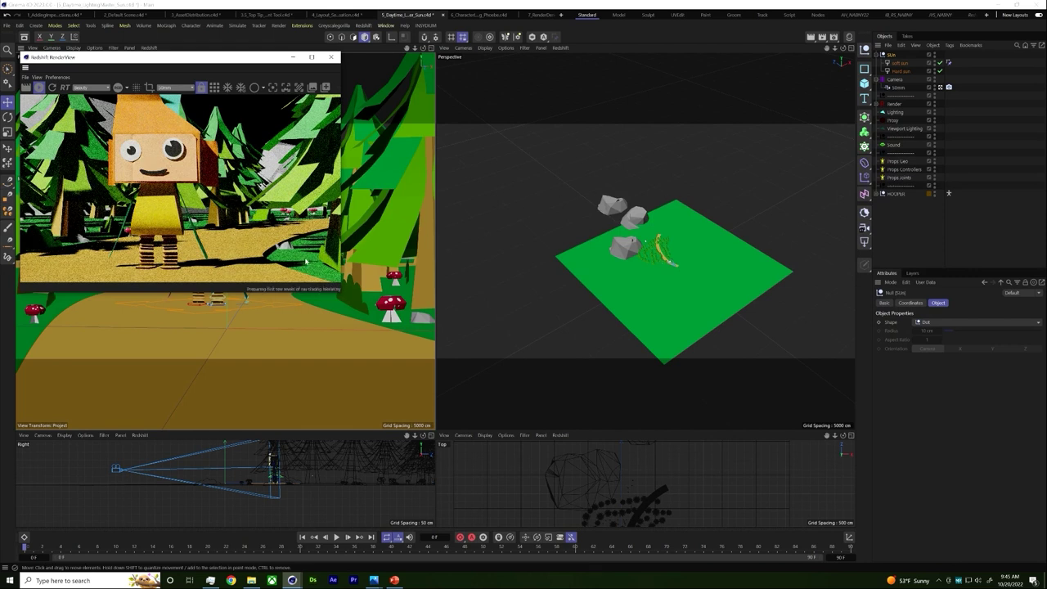
left_click(891, 56)
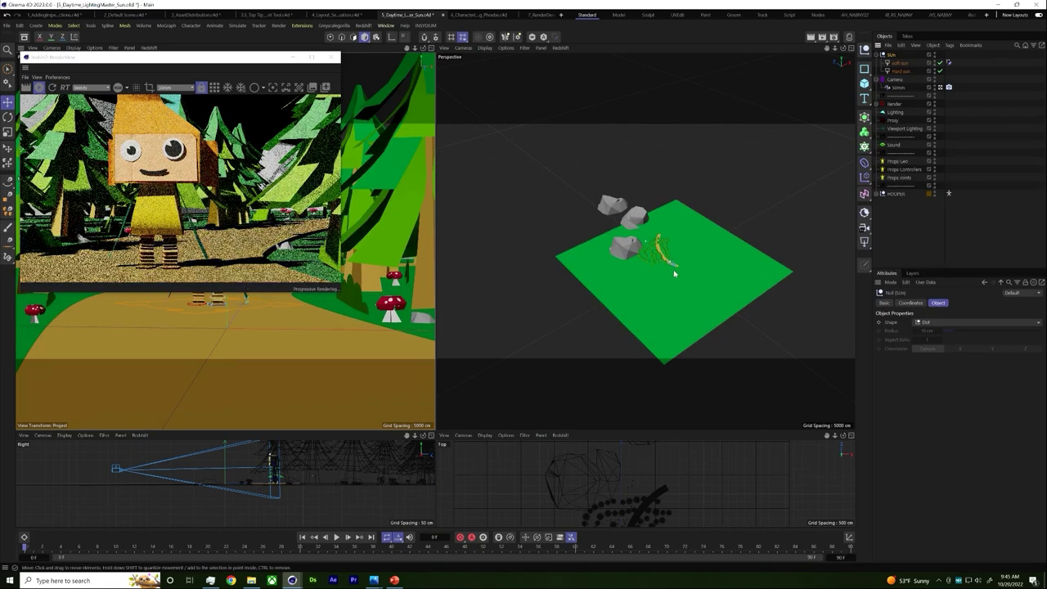
Orbit and dolly the right view around the forest toward the trees and grey rocks.
scroll(669, 264, "up", 10)
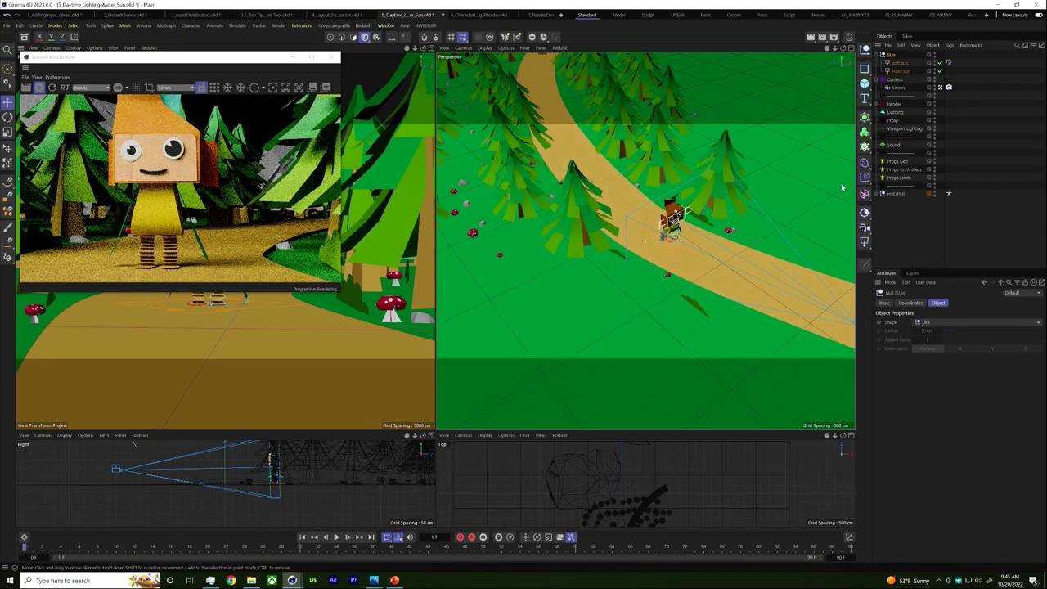
scroll(692, 259, "down", 10)
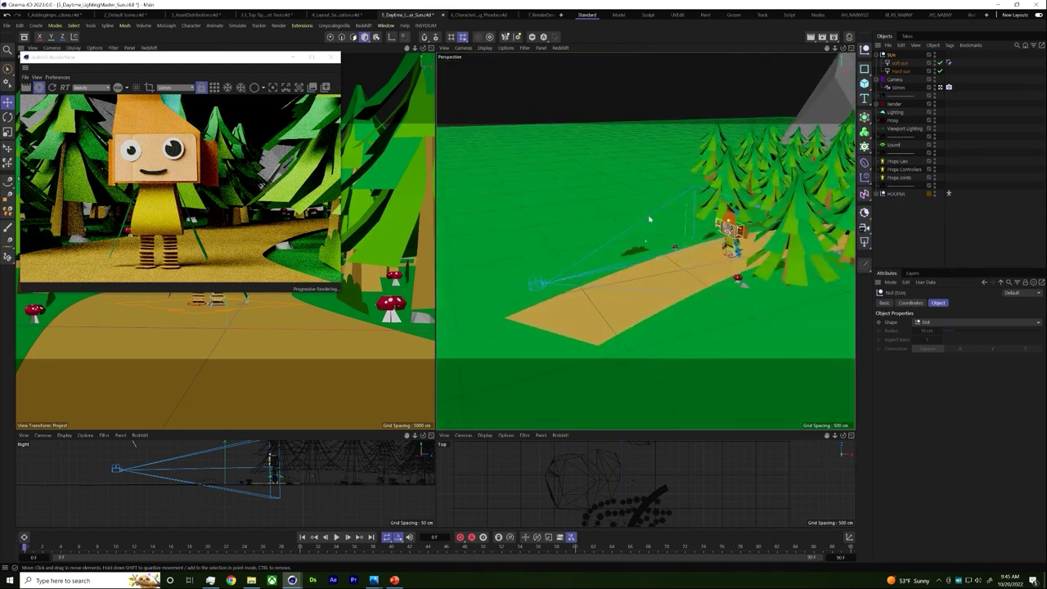
left_click_drag(755, 251, 712, 262, "alt")
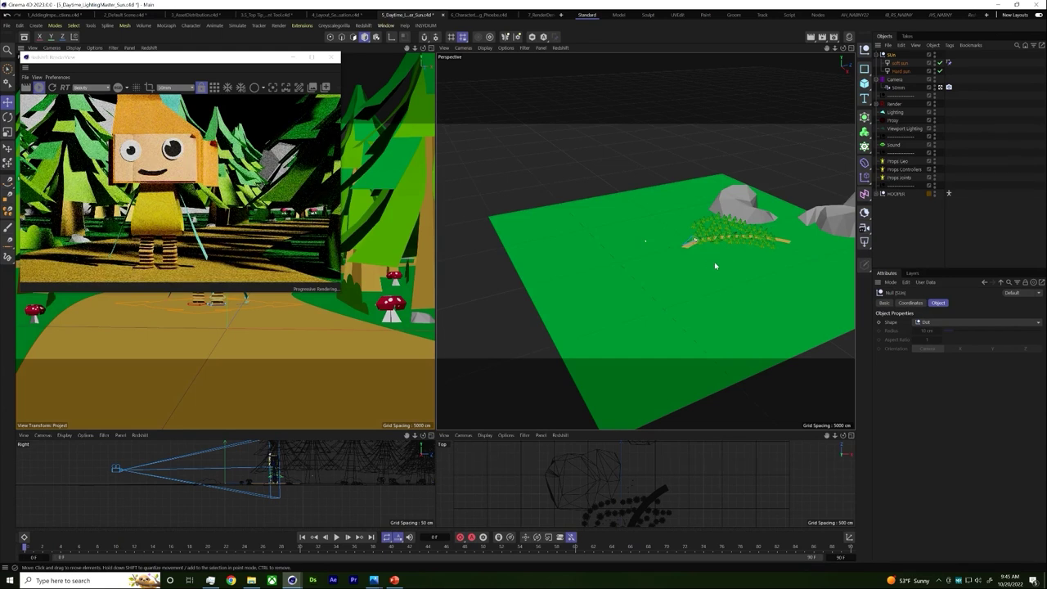
scroll(702, 251, "up", 10)
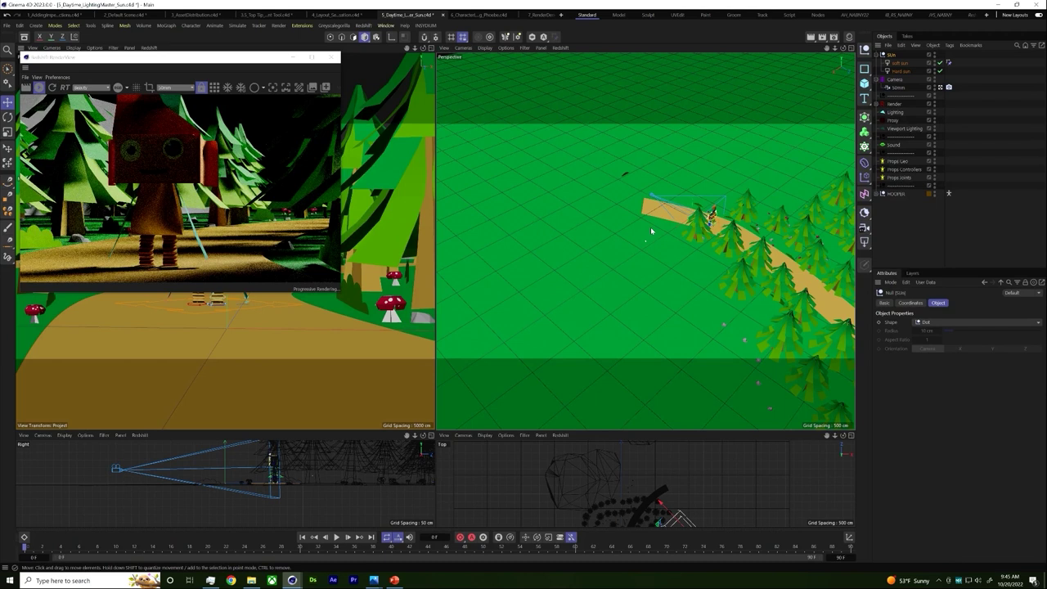
left_click_drag(651, 232, 677, 238, "alt")
right_click_drag(677, 238, 662, 332, "alt")
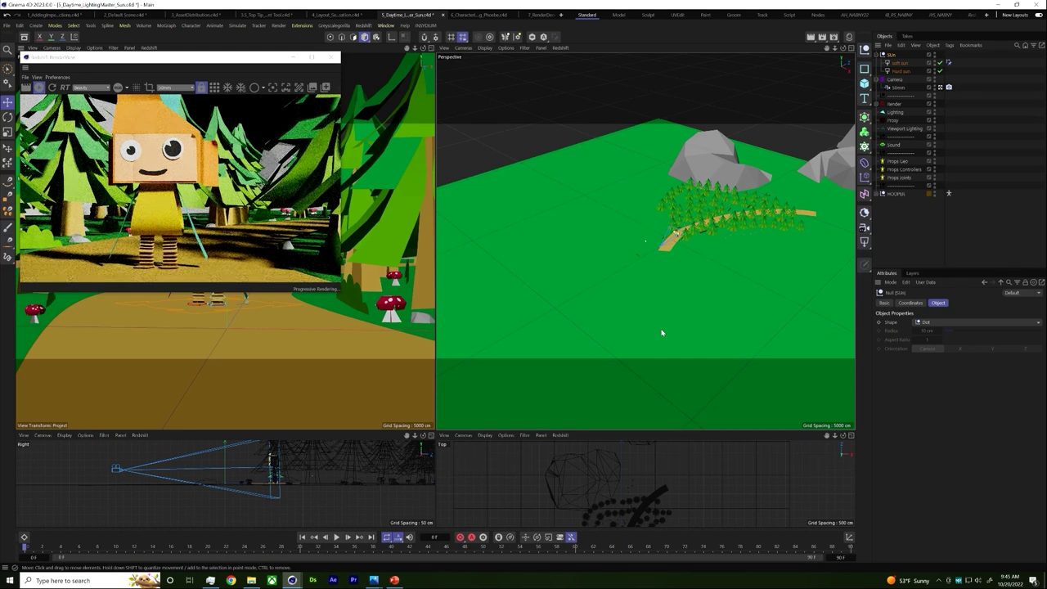
right_click_drag(696, 304, 718, 185, "alt")
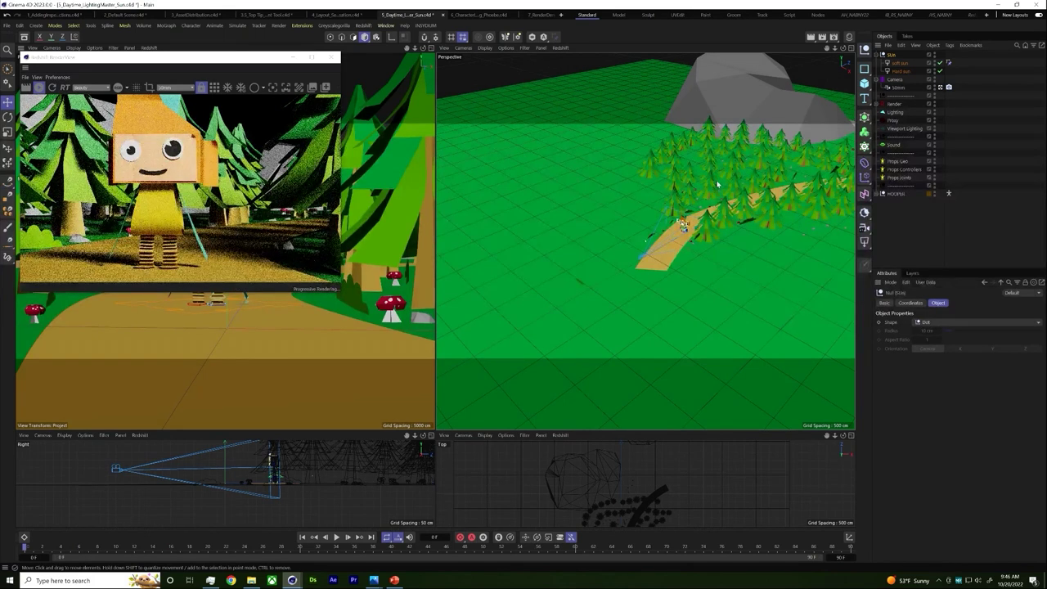
left_click_drag(689, 243, 817, 232, "alt")
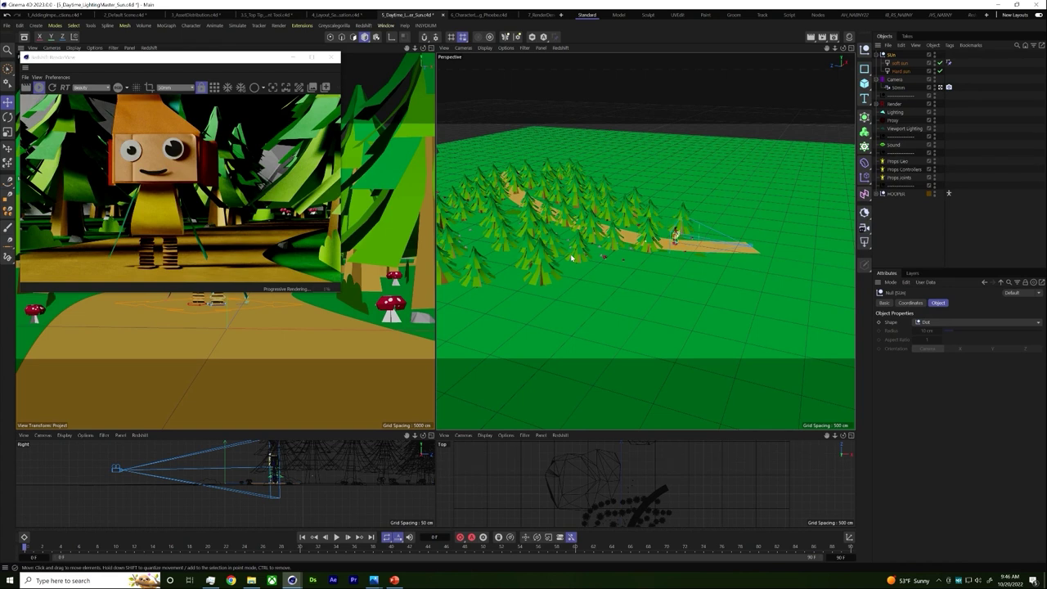
left_click_drag(685, 234, 666, 275, "alt")
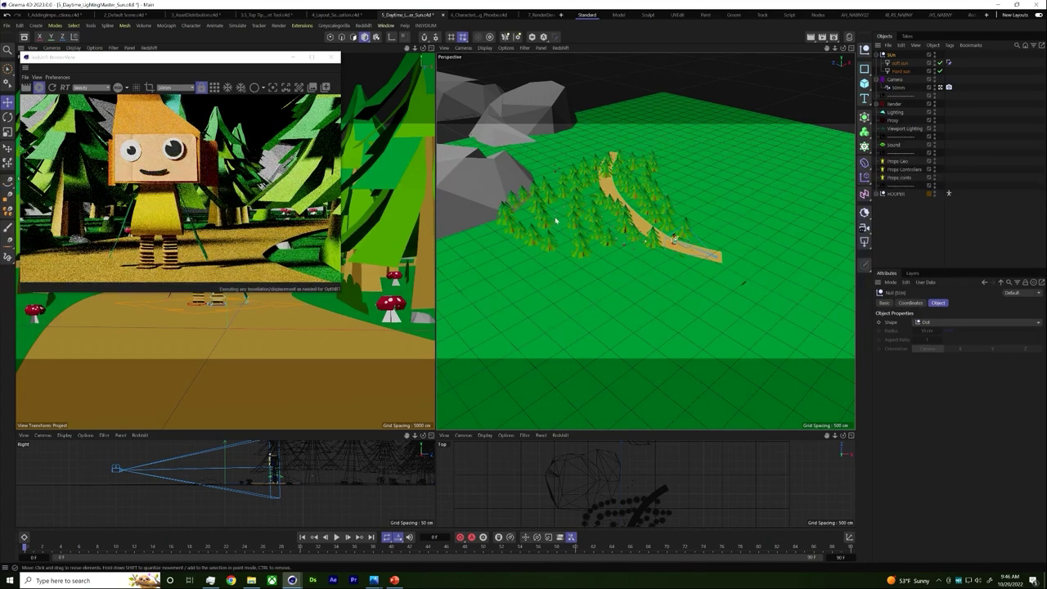
Orbit closer so the path runs upward, then close the Redshift render preview window.
left_click(463, 47)
mouse_move(502, 84)
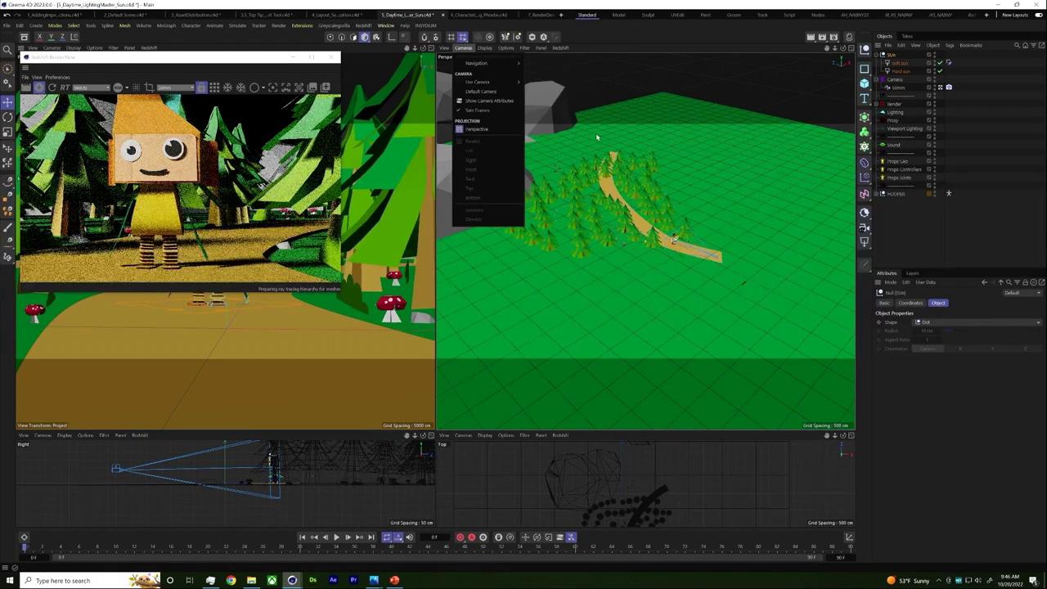
left_click(688, 98)
left_click_drag(689, 98, 654, 238, "alt")
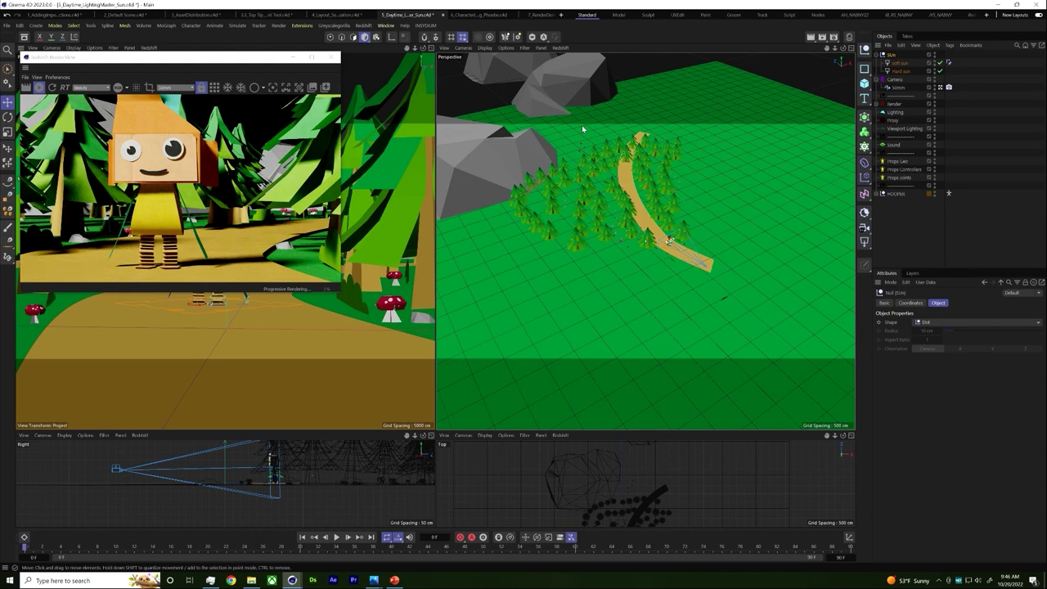
left_click(332, 57)
Switch the right perspective view from the Sun group to the Default Camera.
left_click(463, 47)
mouse_move(481, 63)
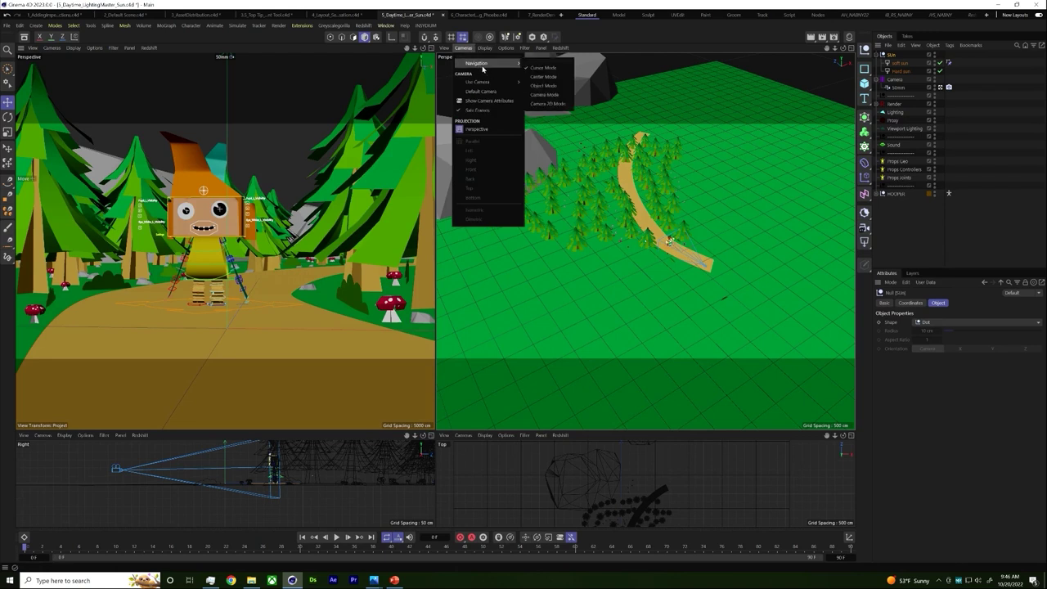
mouse_move(469, 82)
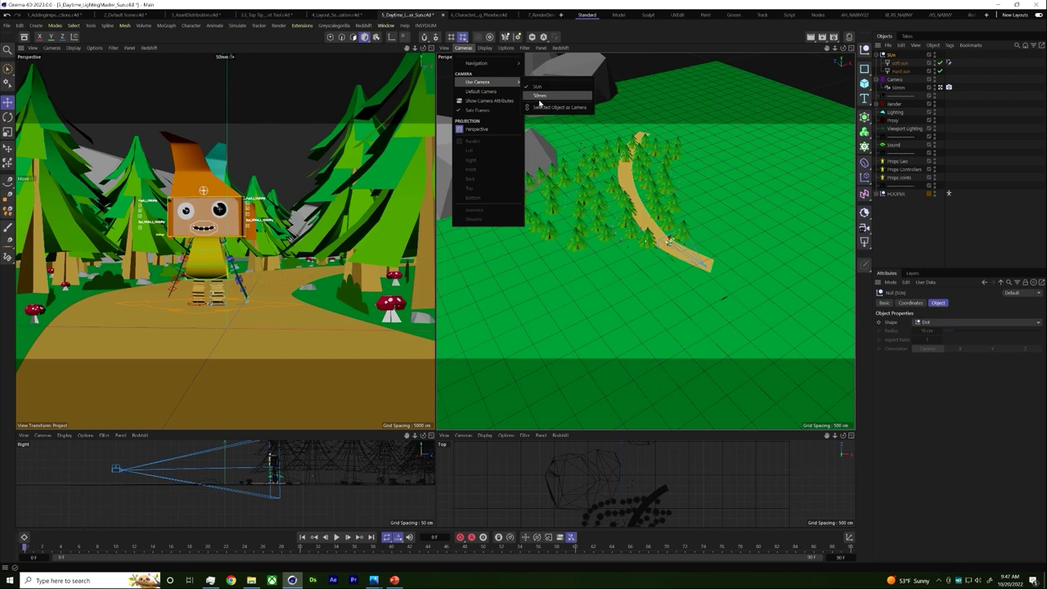
left_click(542, 109)
left_click(484, 47)
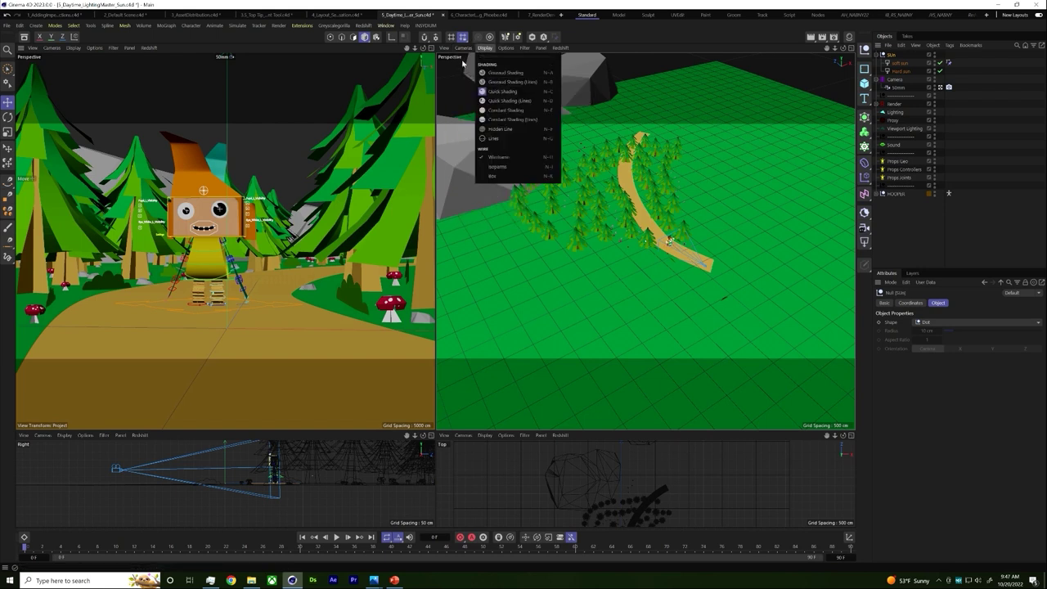
mouse_move(463, 48)
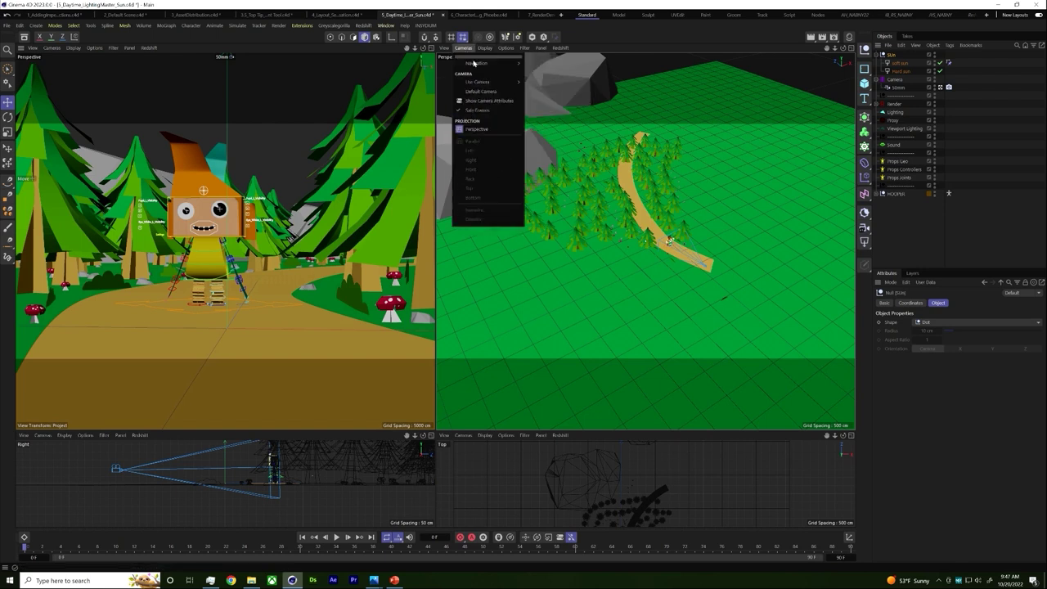
left_click(502, 93)
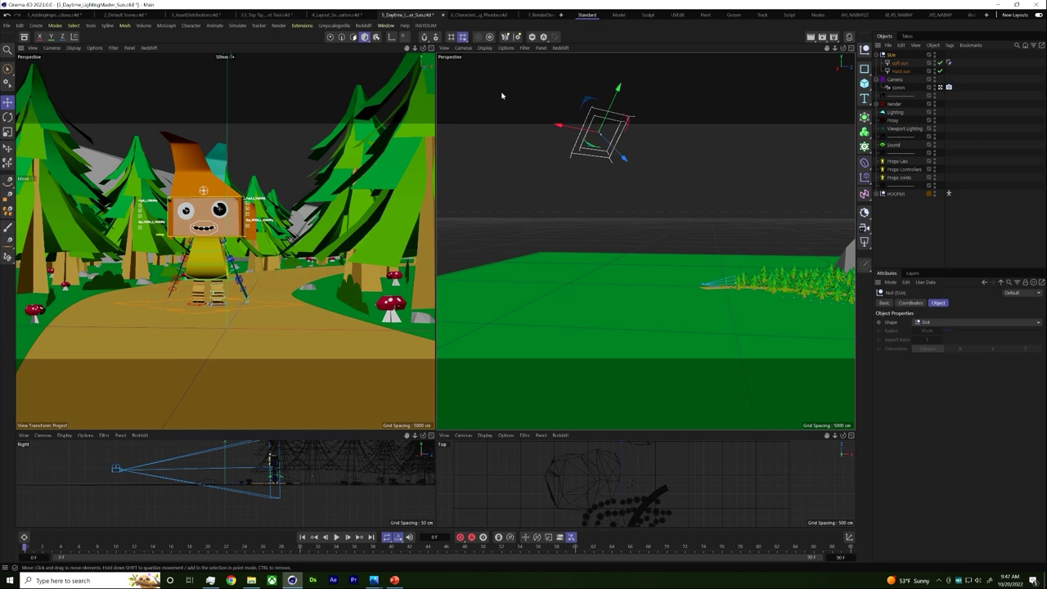
Zoom the right view in on the character, deselect everything, and switch to the 7_RenderDenoise document.
scroll(707, 306, "up", 10)
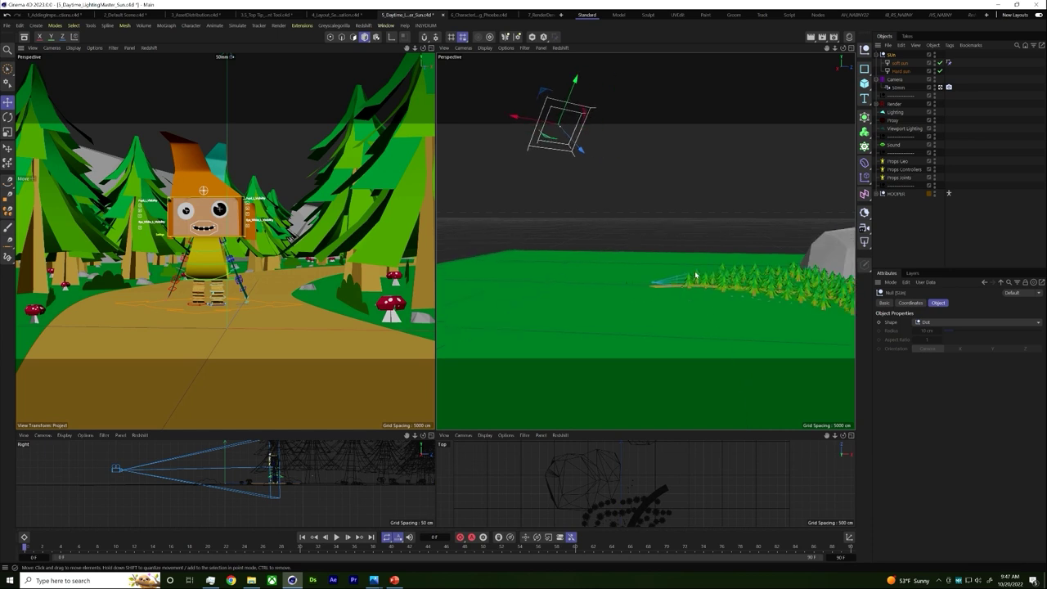
scroll(582, 148, "up", 8)
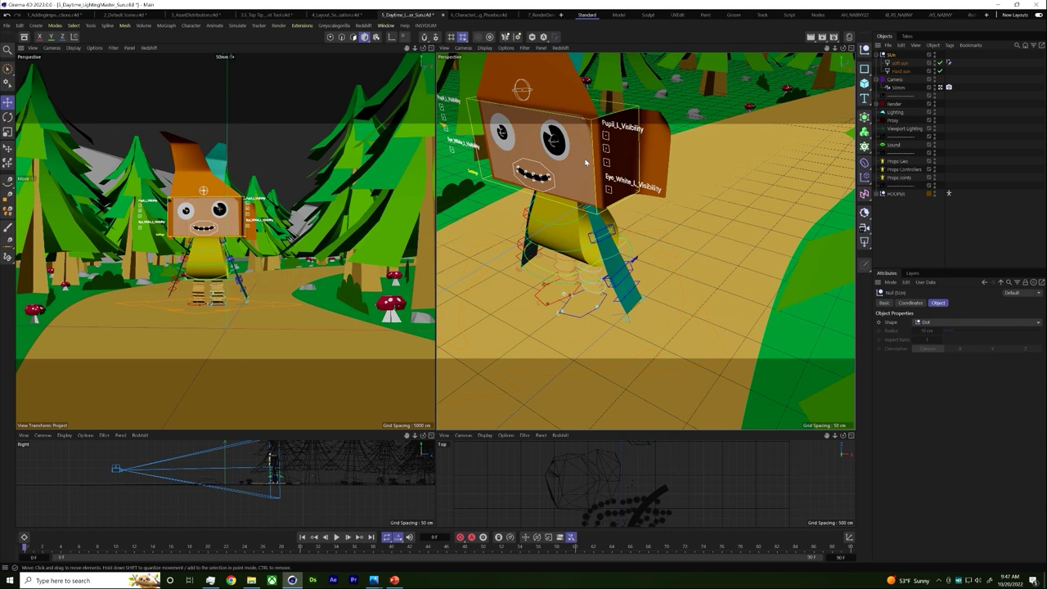
key("ctrl+shift+a")
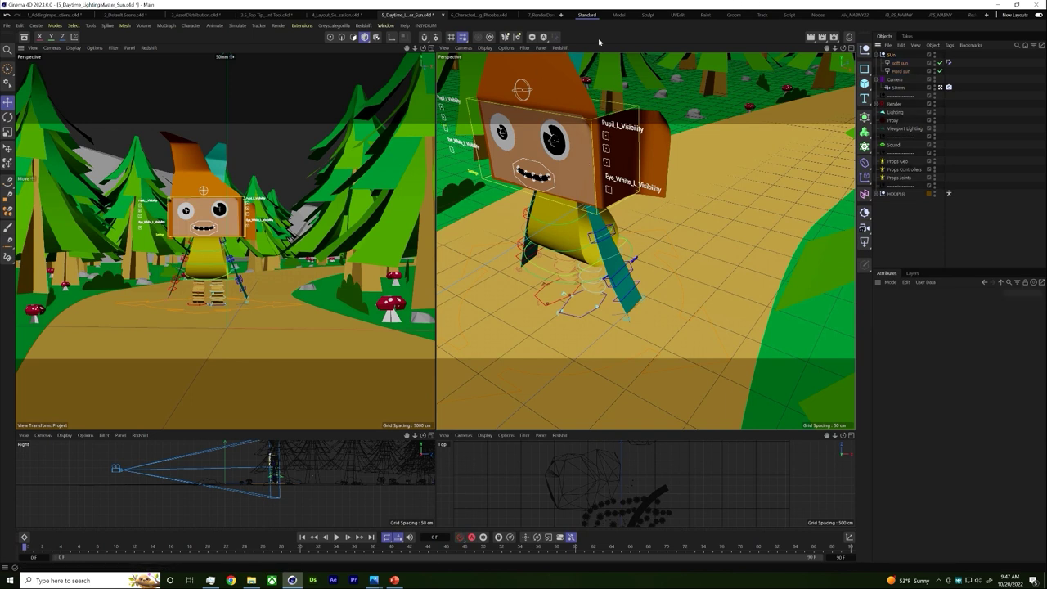
left_click(542, 16)
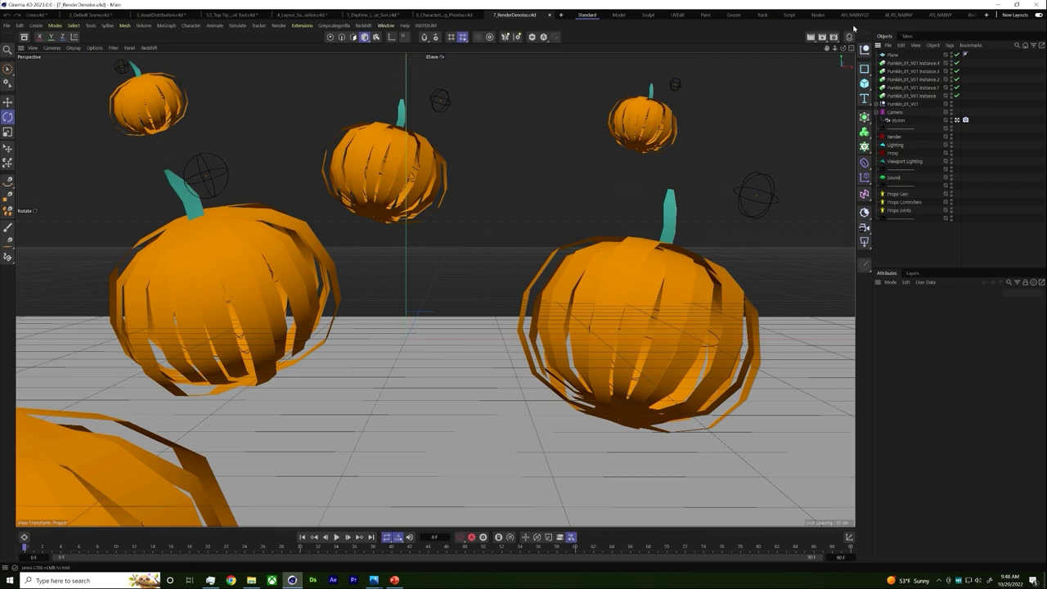
Check the pumpkin scene's Render Settings, close them, and bring up the Redshift menu.
left_click(834, 37)
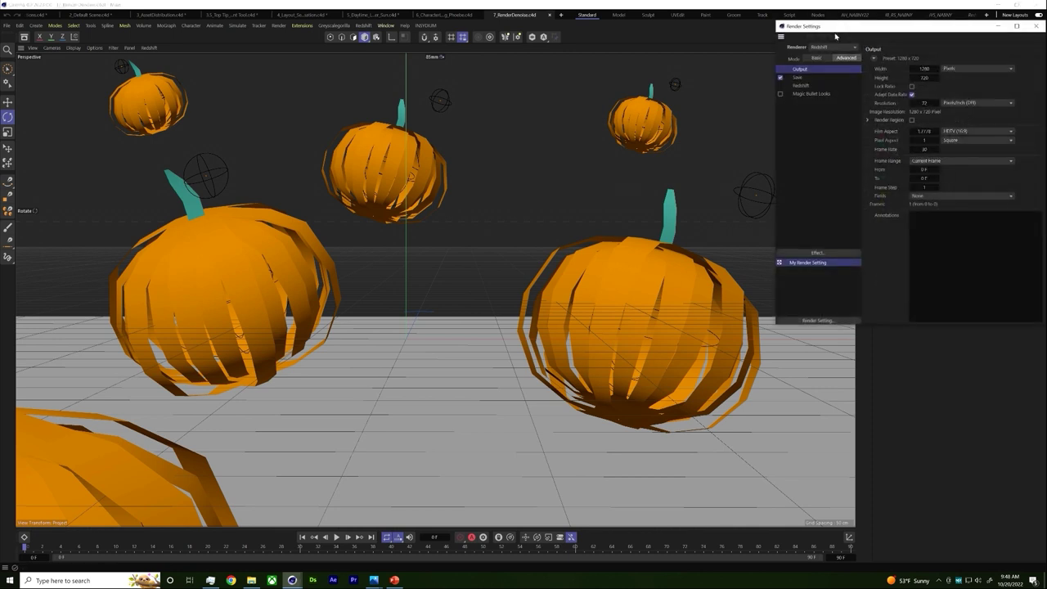
left_click_drag(890, 28, 649, 71)
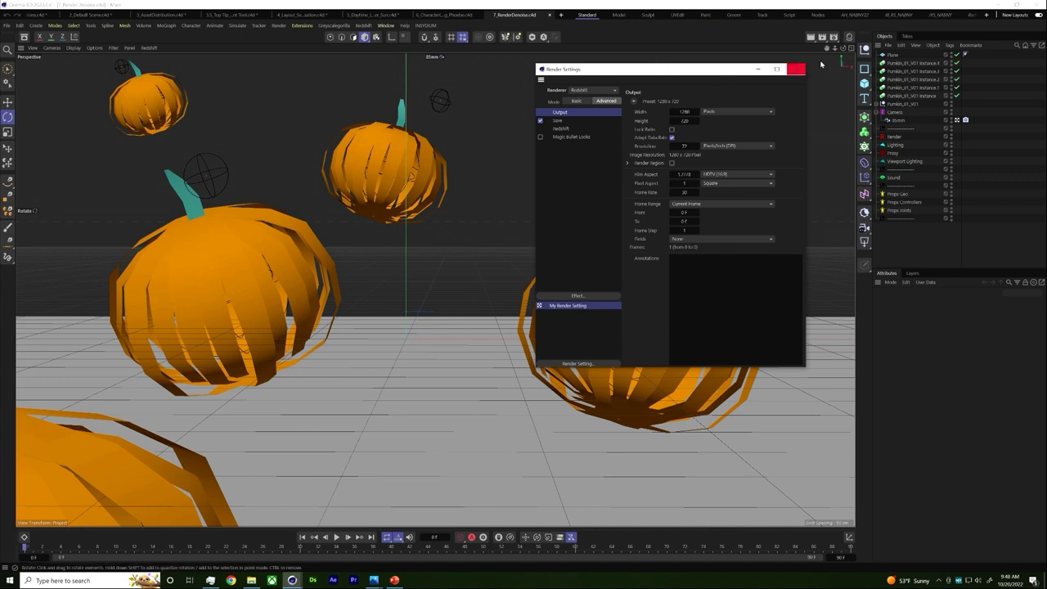
left_click(795, 69)
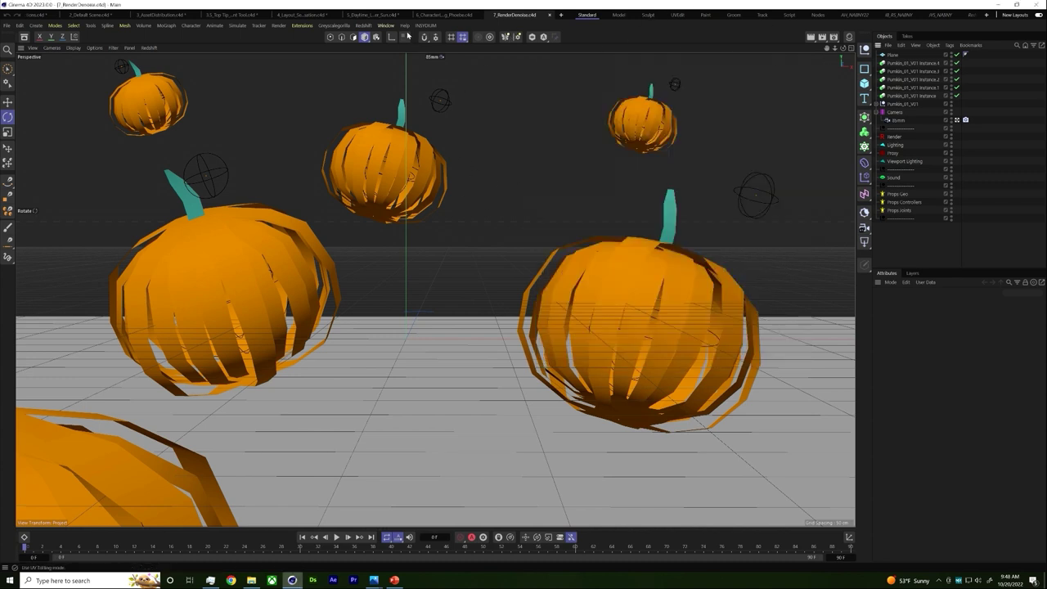
left_click(363, 26)
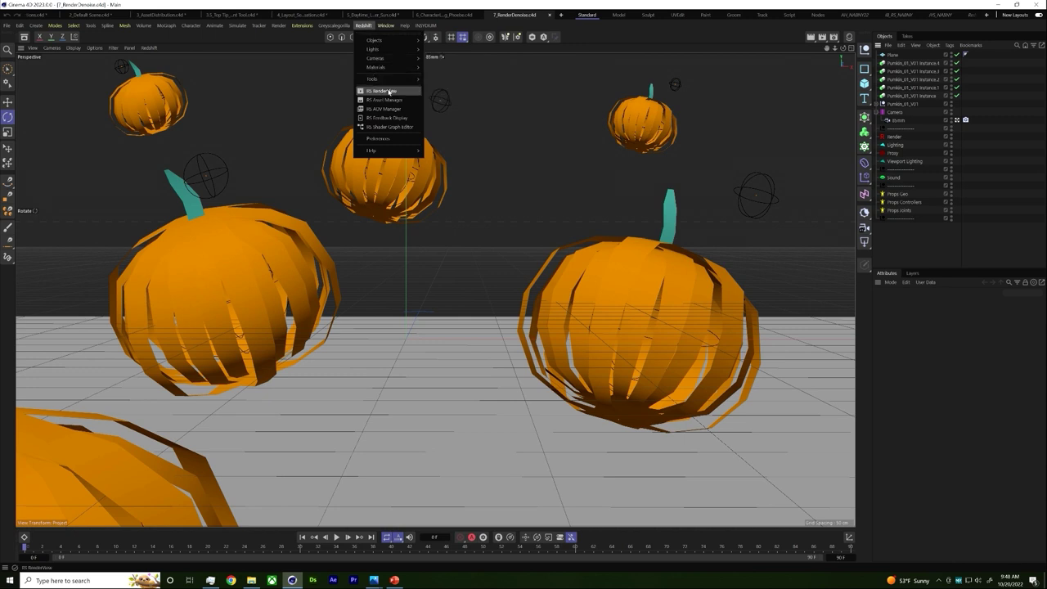
Open RS RenderView at the left, zoom into the grainy area between pumpkins, and enable Render Region.
left_click(389, 91)
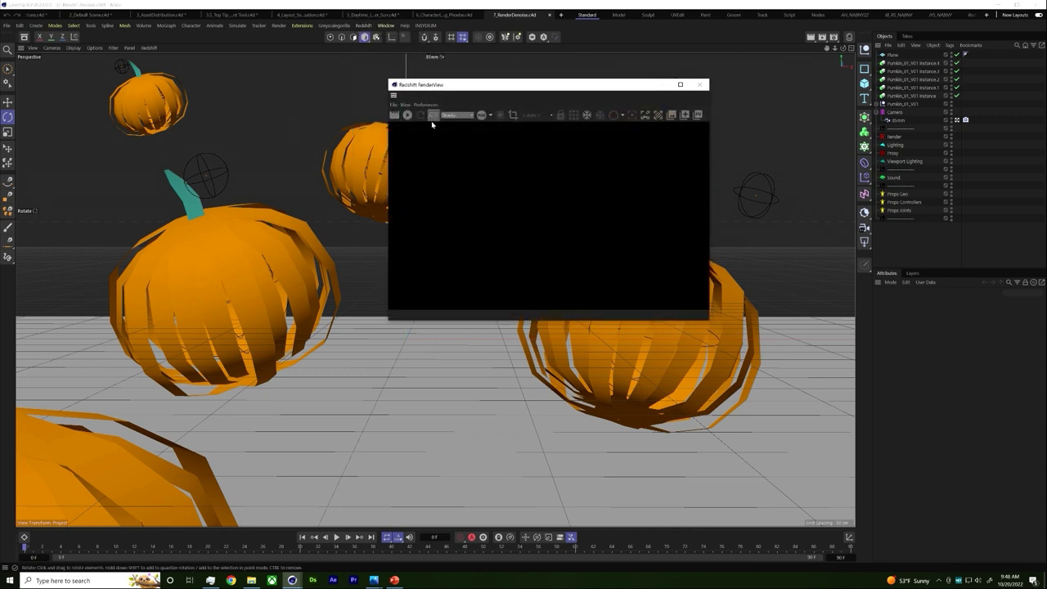
left_click_drag(443, 85, 181, 76)
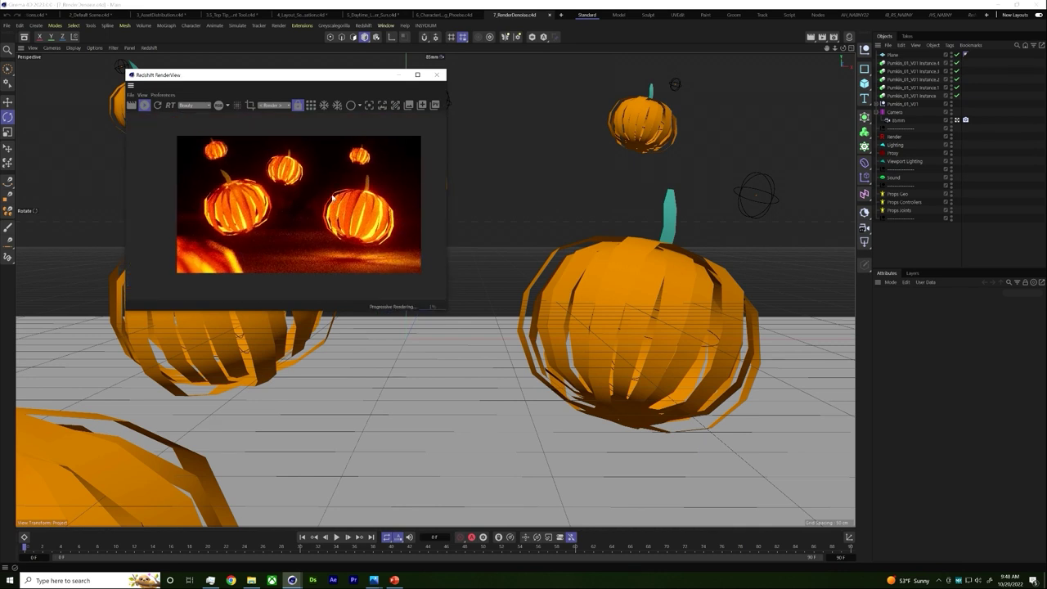
scroll(310, 187, "up", 2)
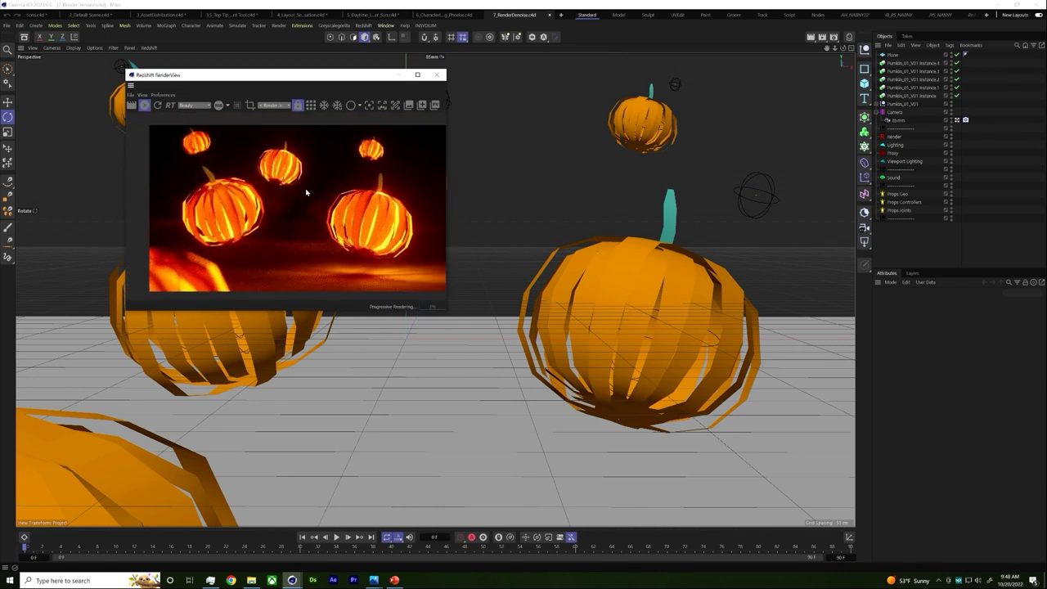
middle_click_drag(310, 199, 340, 207)
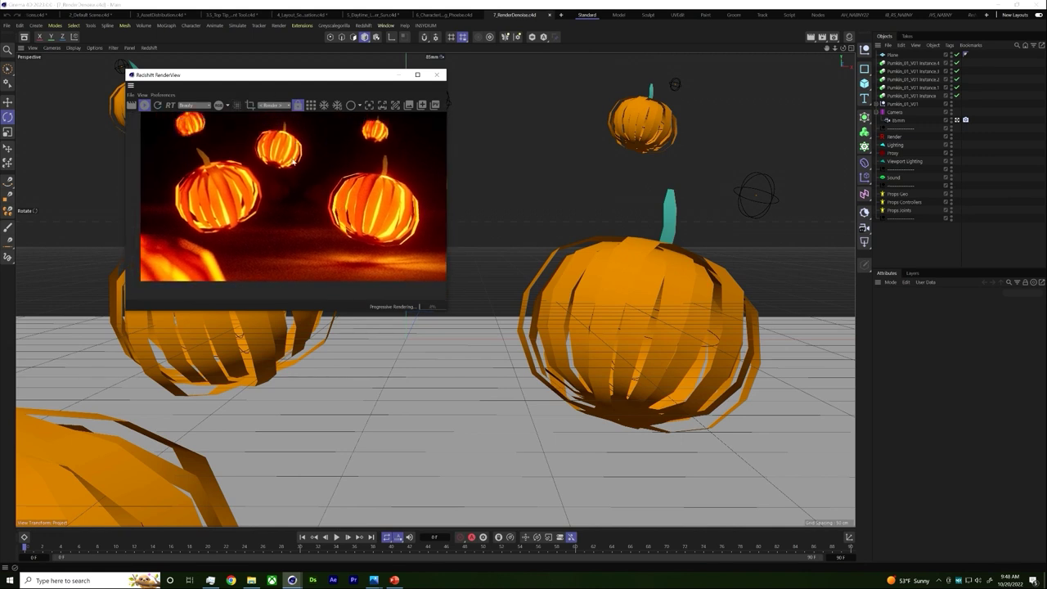
scroll(319, 197, "up", 4)
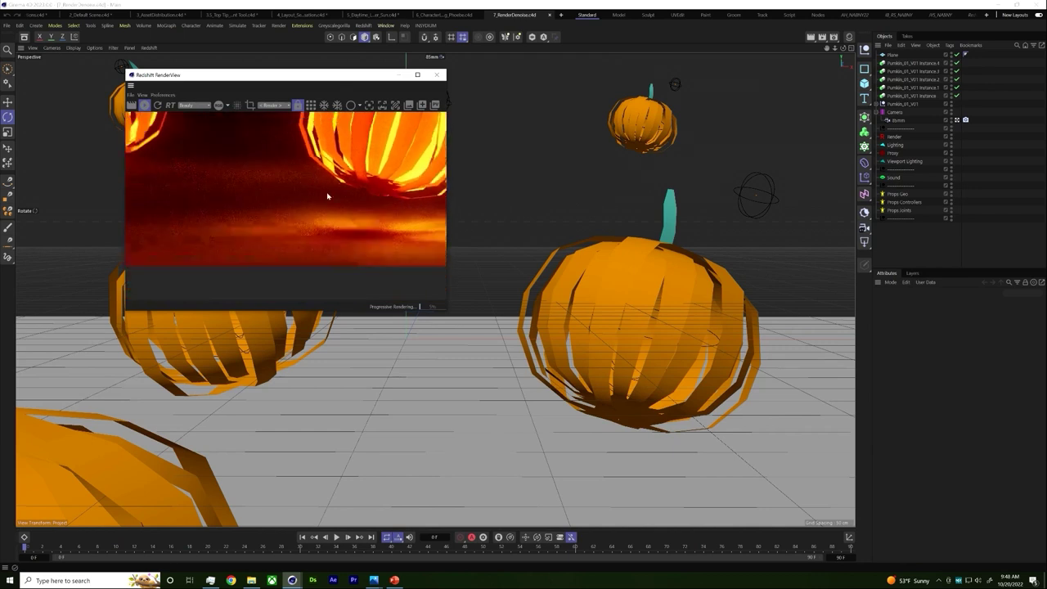
left_click(250, 105)
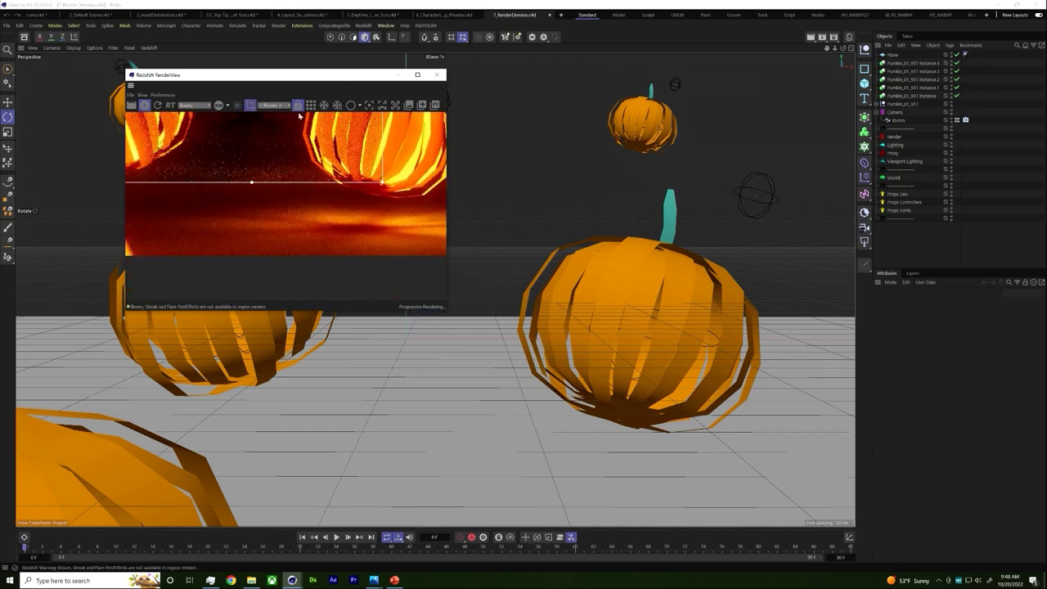
scroll(371, 245, "down", 2)
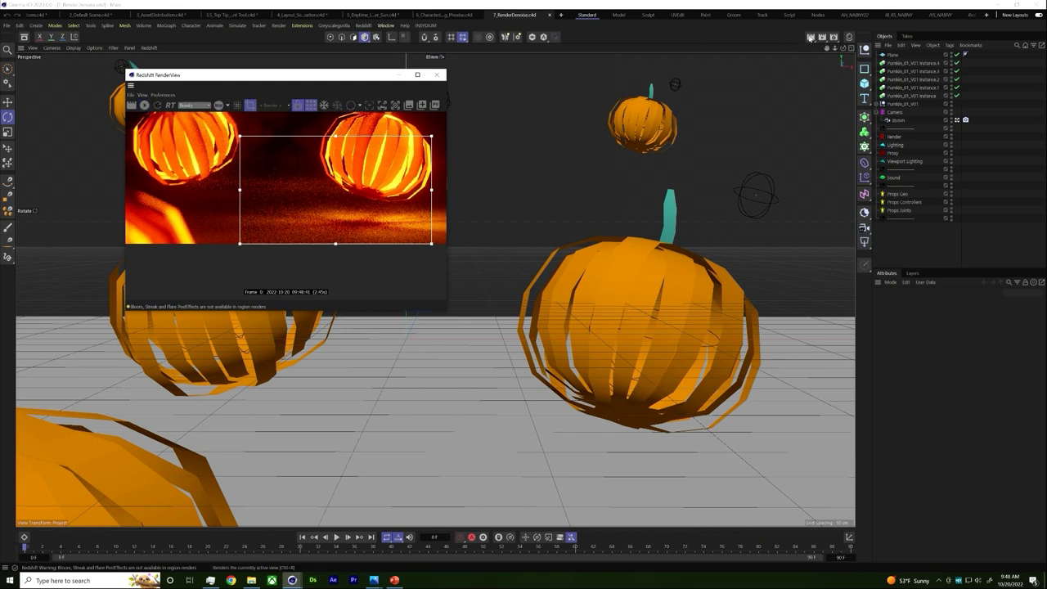
Open the AOV Manager from the Redshift AOV page of the Render Settings.
left_click(835, 37)
left_click_drag(832, 31, 668, 55)
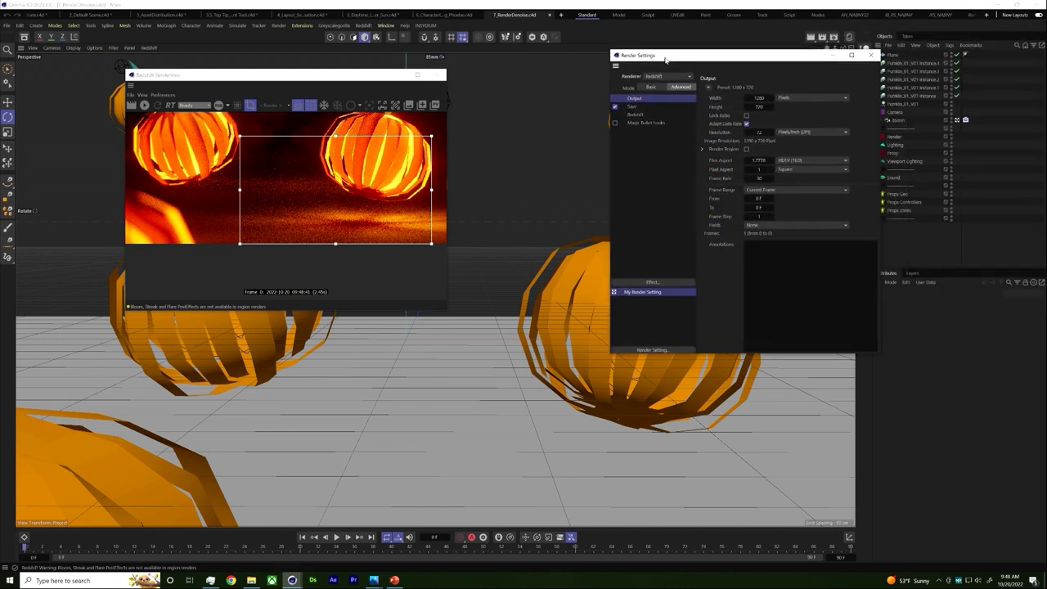
left_click(646, 115)
left_click(865, 89)
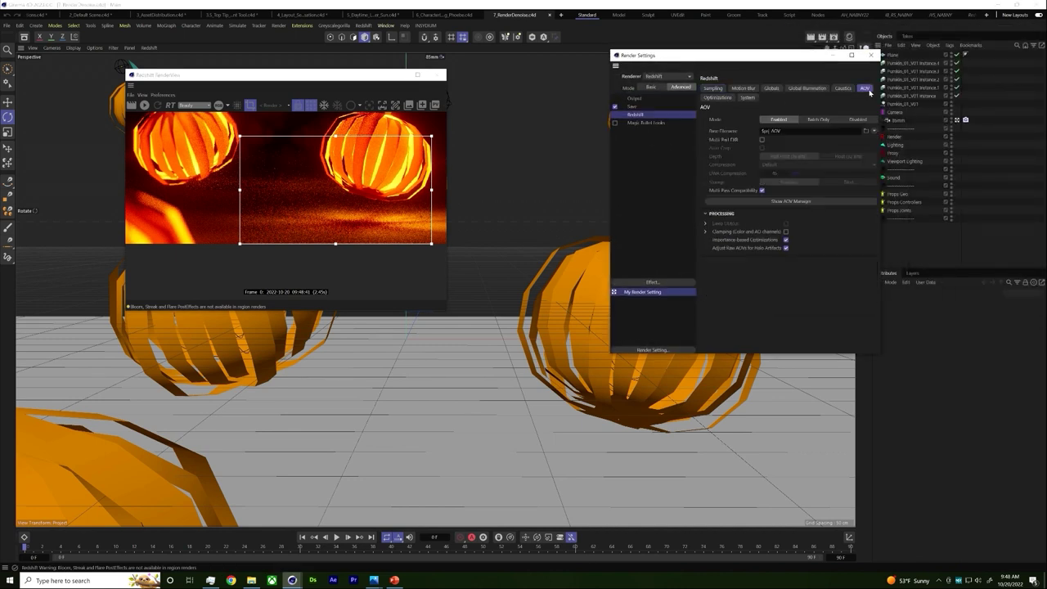
left_click(796, 203)
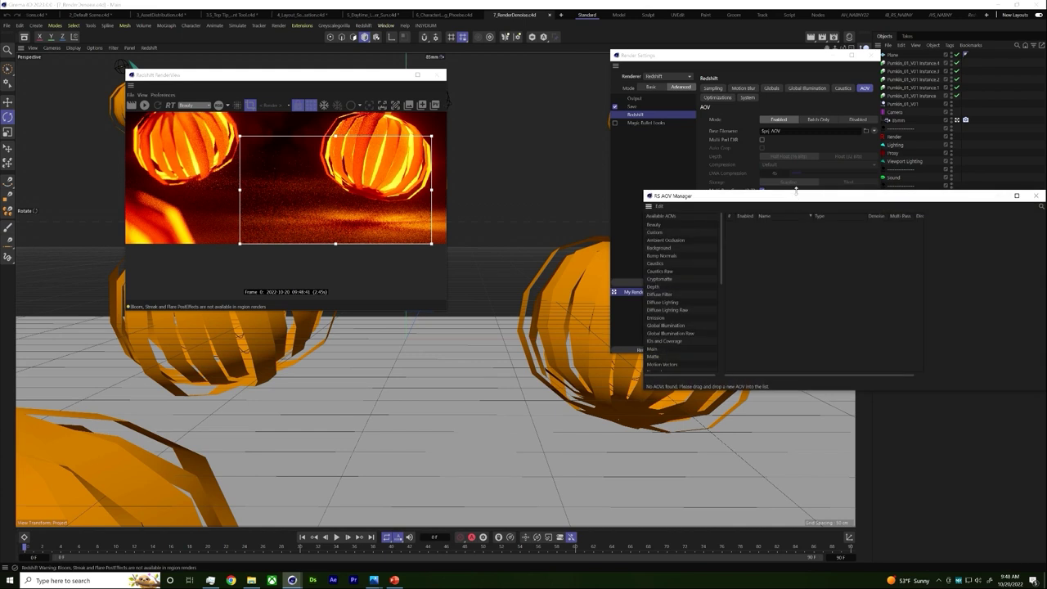
left_click_drag(801, 198, 612, 112)
Enlarge the AOV Manager and add Diffuse Lighting and Global Illumination AOVs.
scroll(498, 250, "down", 8)
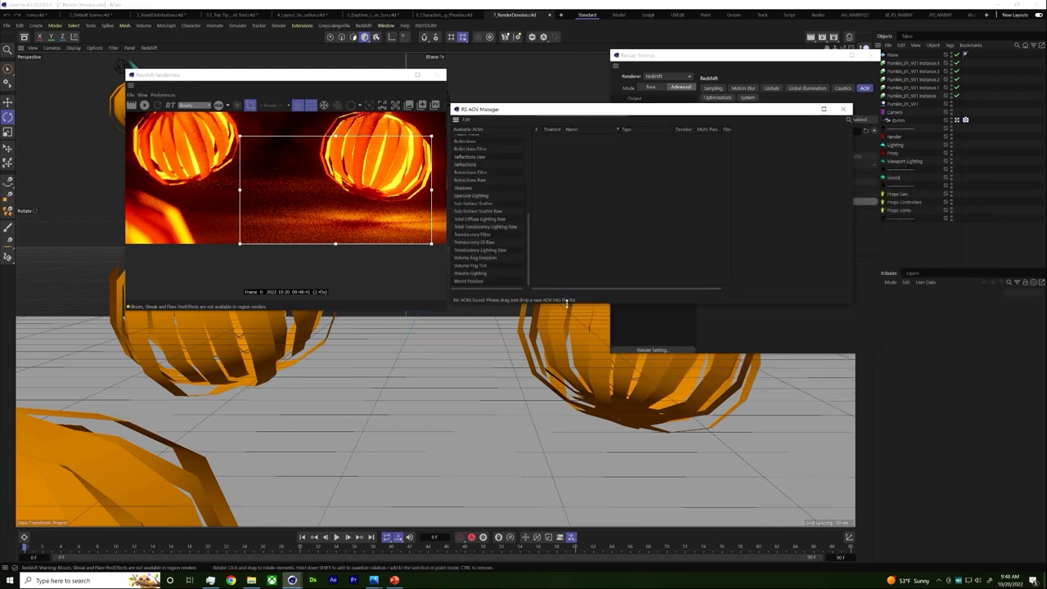
left_click_drag(575, 304, 598, 413)
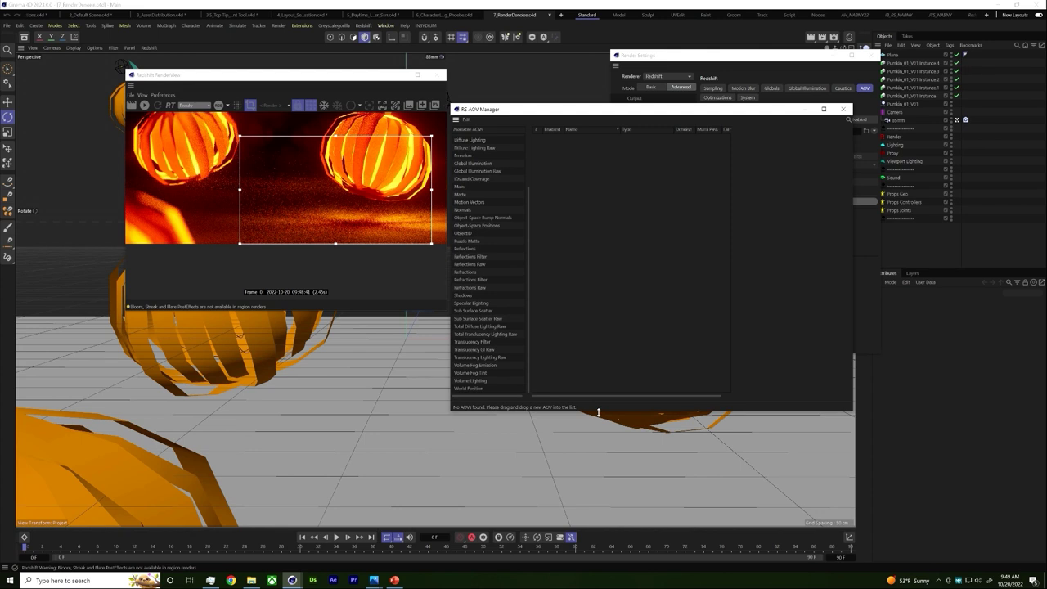
scroll(474, 270, "up", 5)
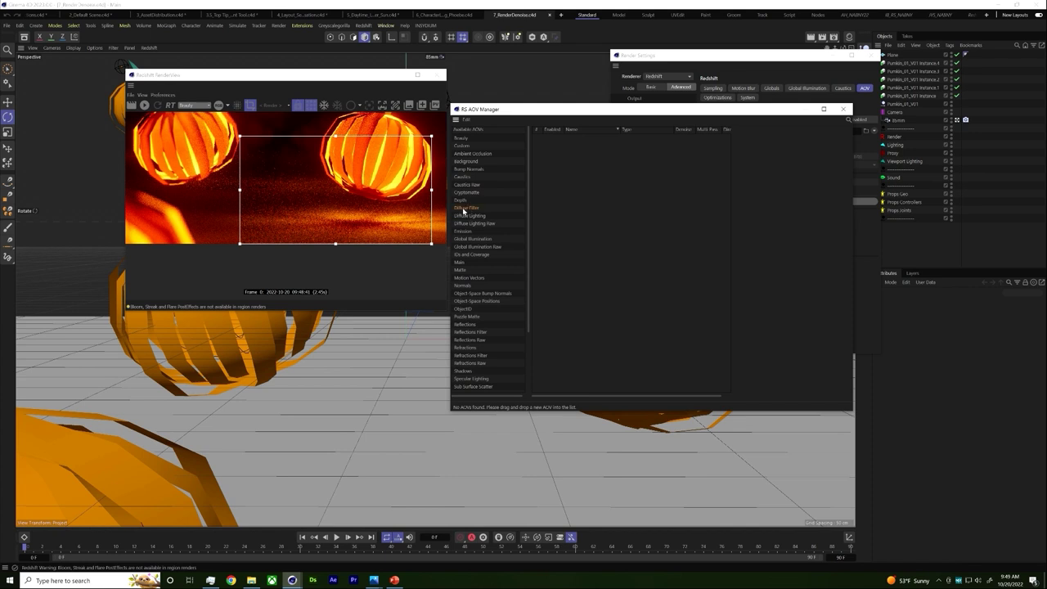
left_click_drag(467, 217, 612, 183)
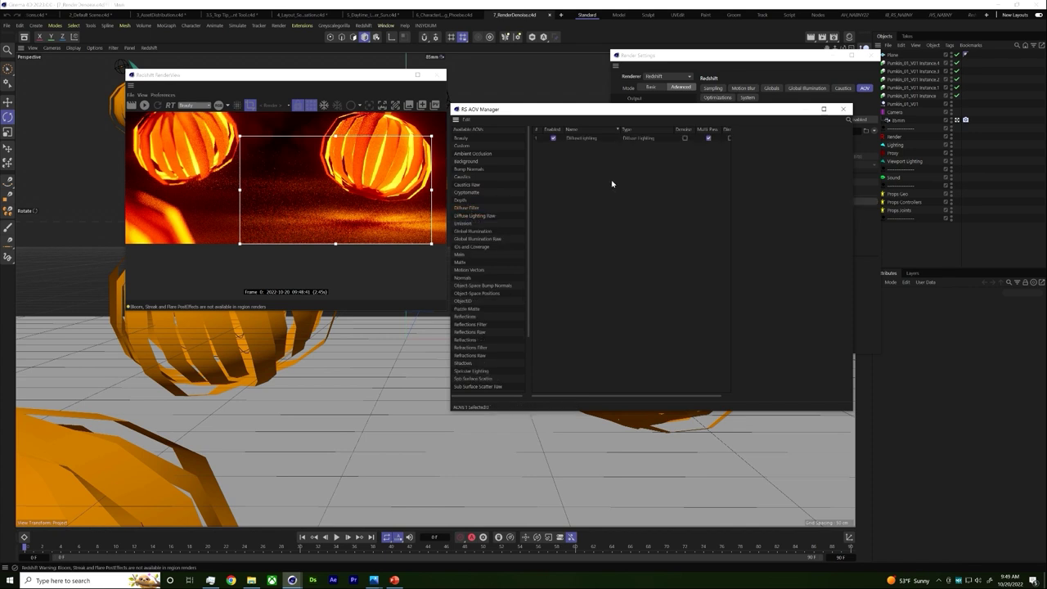
left_click_drag(474, 232, 606, 201)
scroll(507, 297, "down", 2)
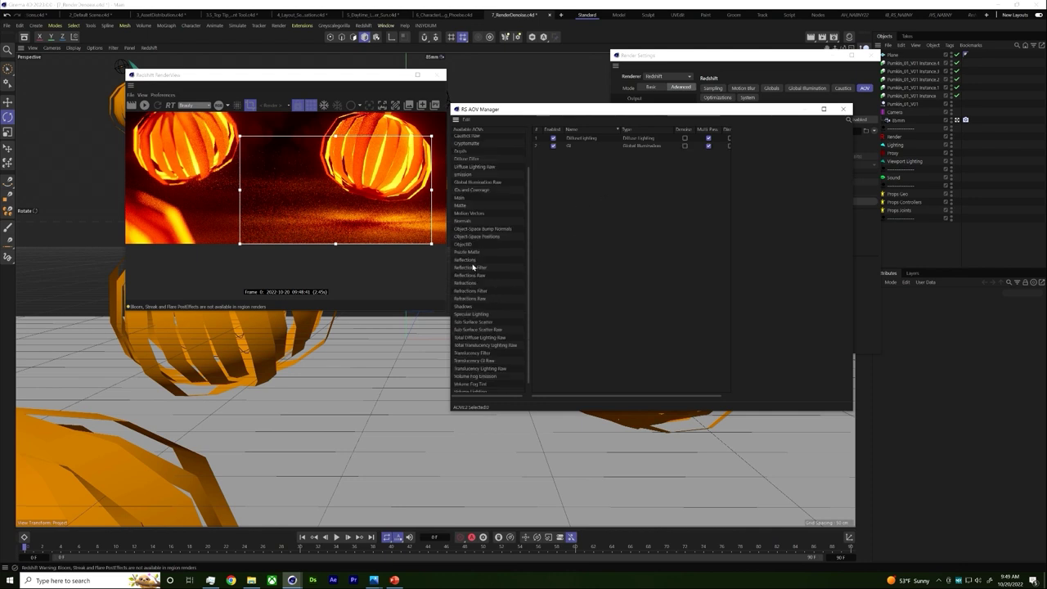
Restart the IPR region render and display its Diffuse Lighting AOV.
left_click(844, 109)
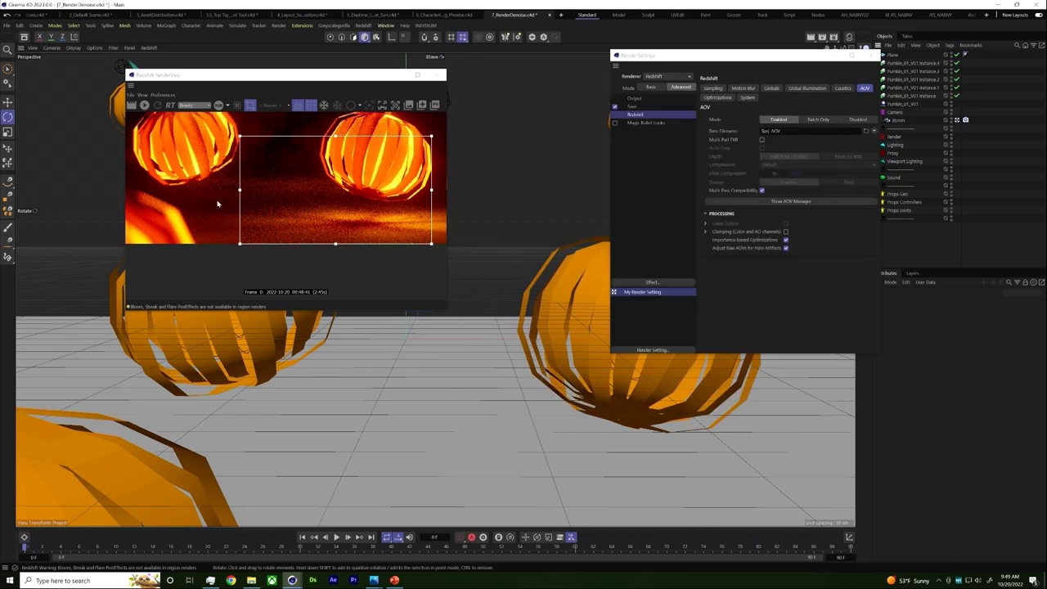
left_click(144, 106)
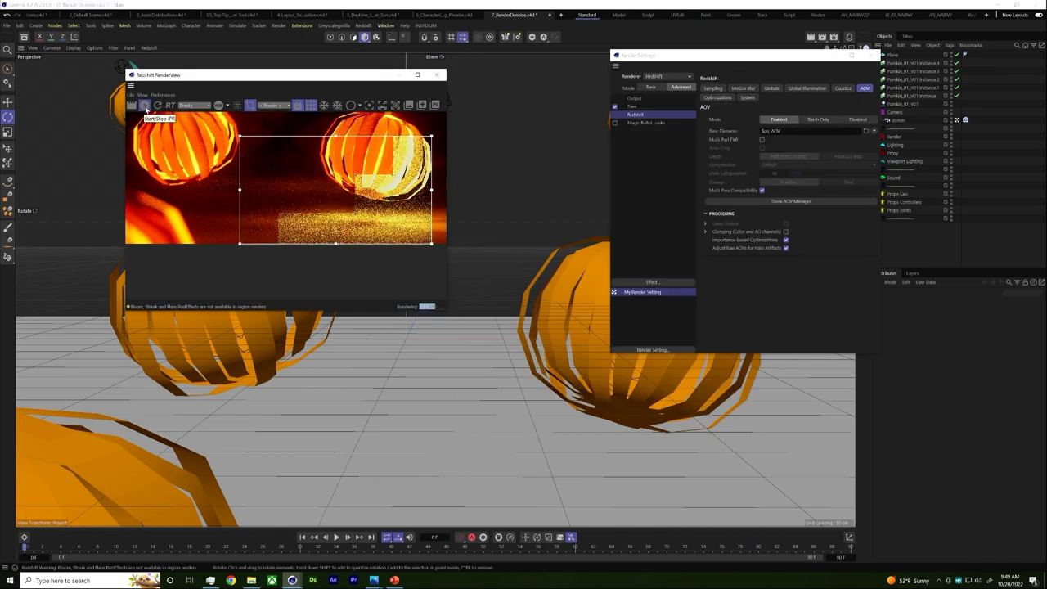
left_click(187, 105)
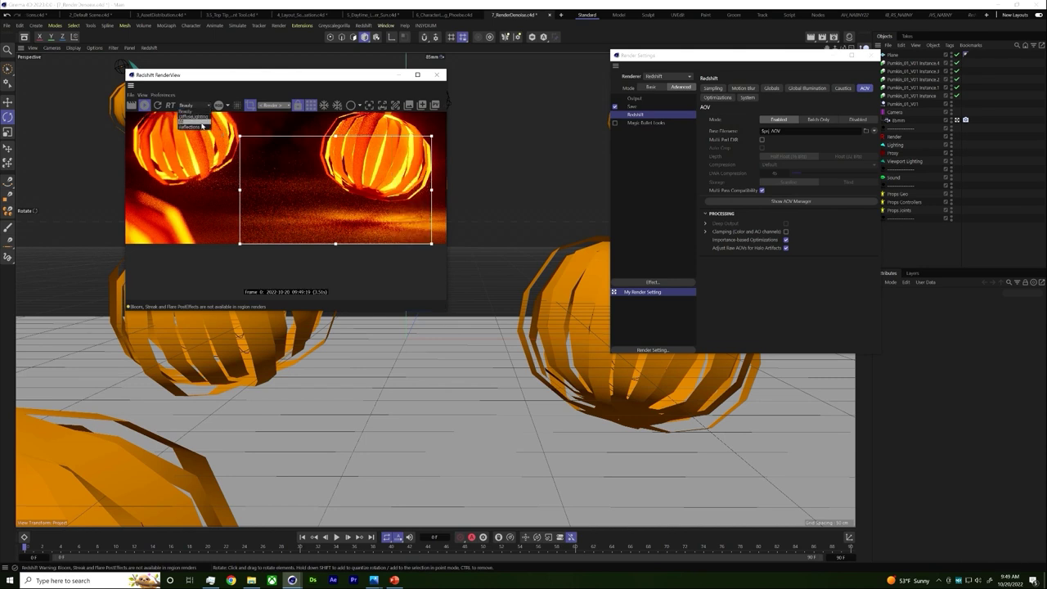
left_click(188, 117)
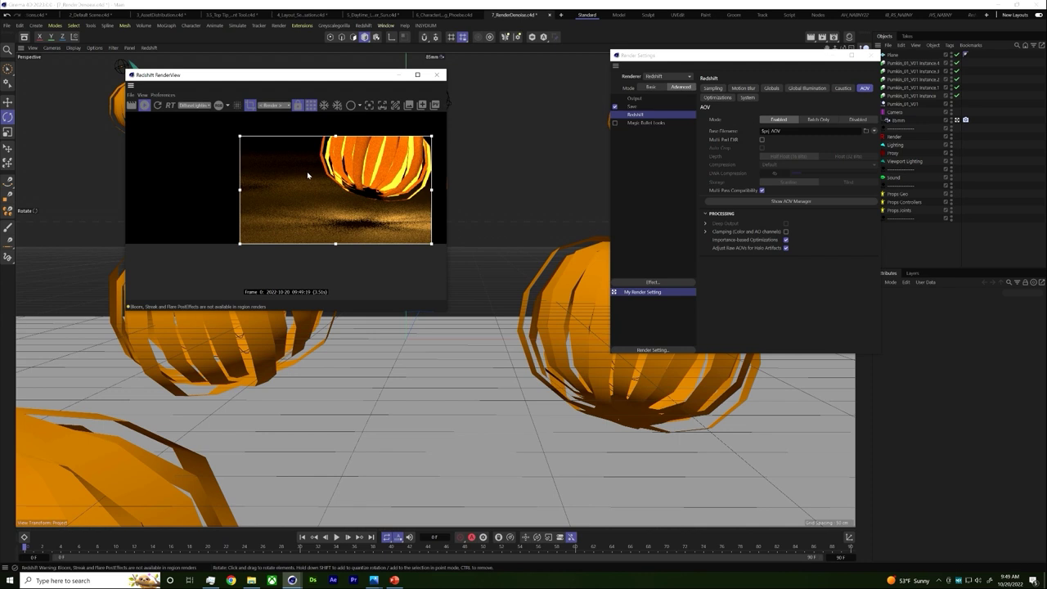
Inspect the Diffuse Lighting region render up close, then stop the IPR.
scroll(306, 171, "up", 5)
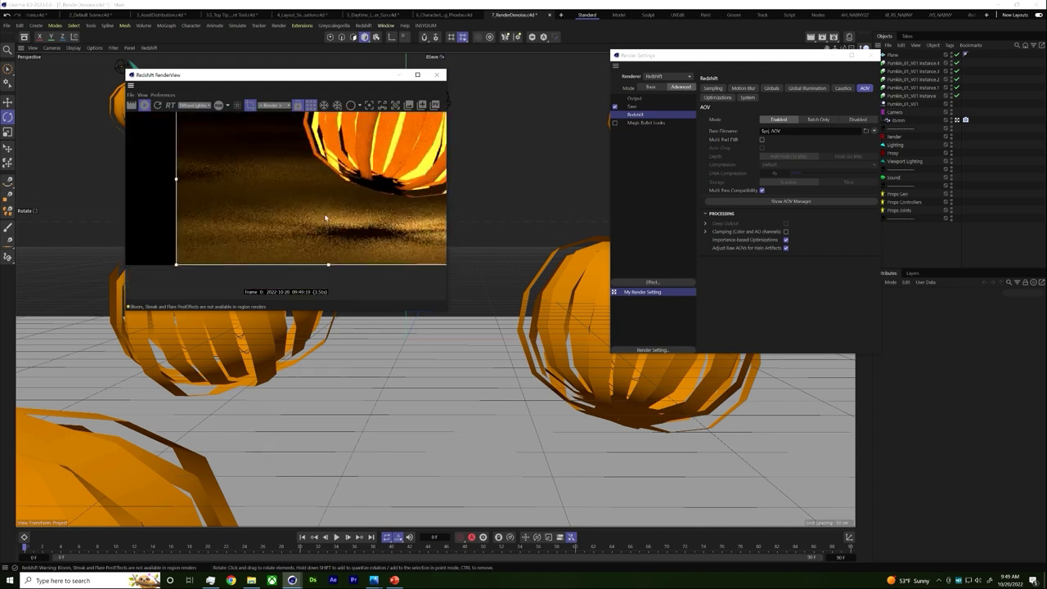
scroll(326, 218, "down", 1)
scroll(197, 107, "down", 1)
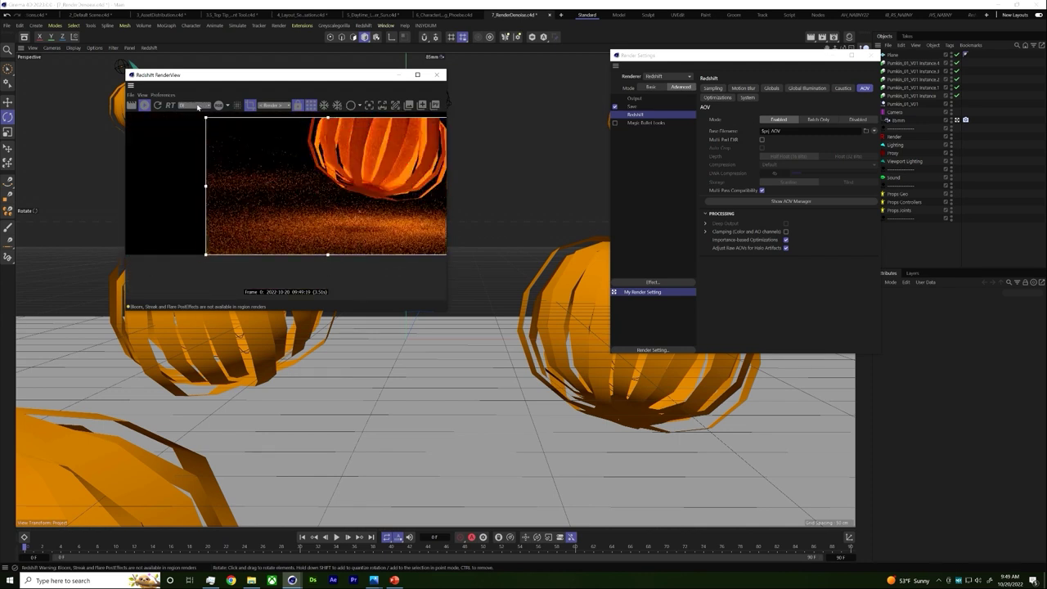
scroll(197, 106, "down", 1)
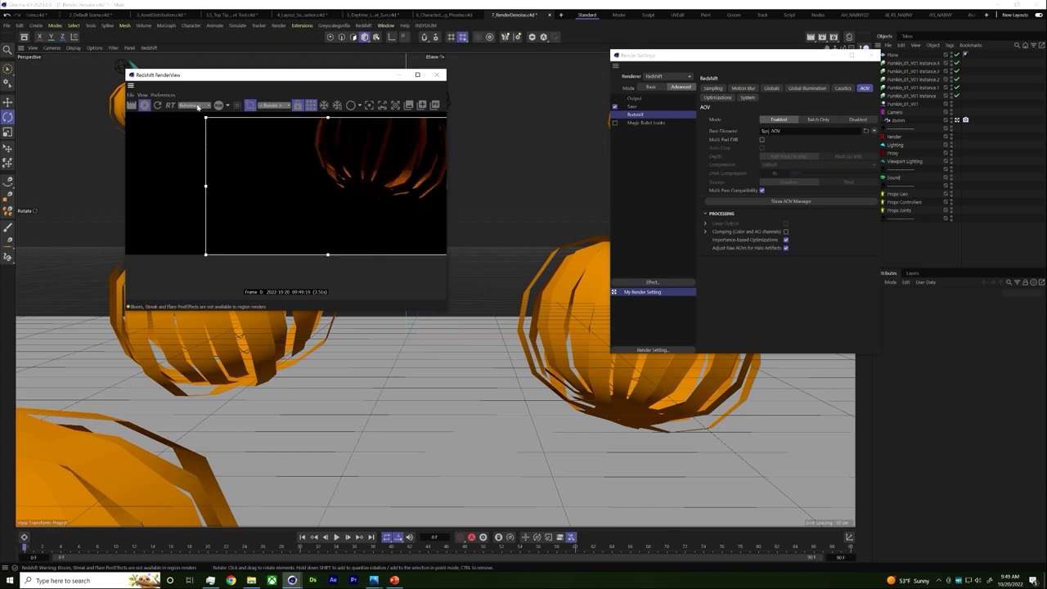
scroll(401, 215, "up", 2)
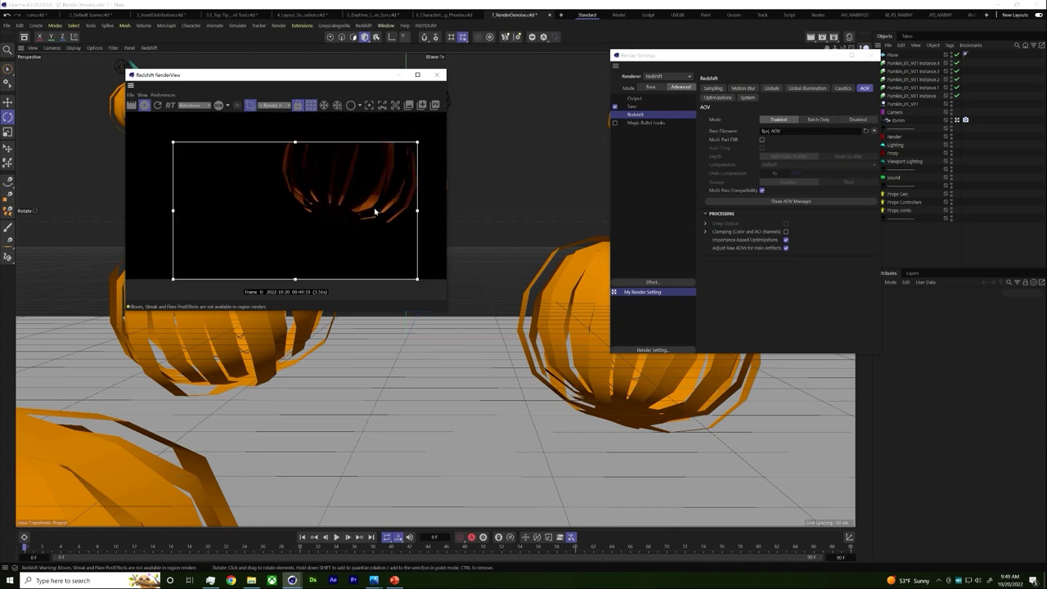
scroll(374, 192, "up", 3)
scroll(366, 189, "down", 5)
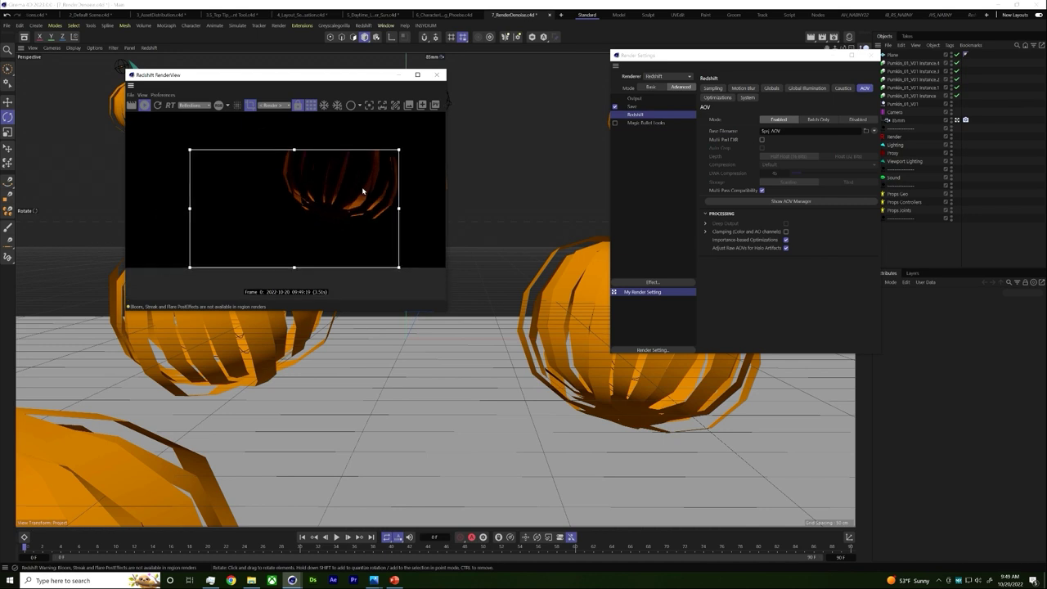
left_click(145, 106)
Review the Output resolution settings, then return to the Redshift renderer settings.
scroll(200, 108, "up", 3)
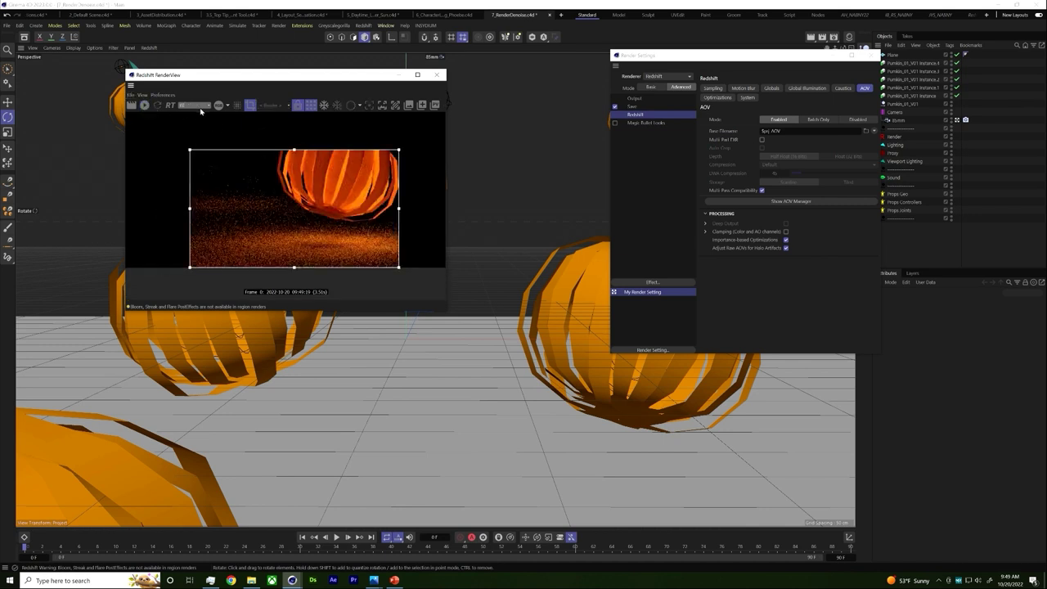
scroll(200, 108, "up", 1)
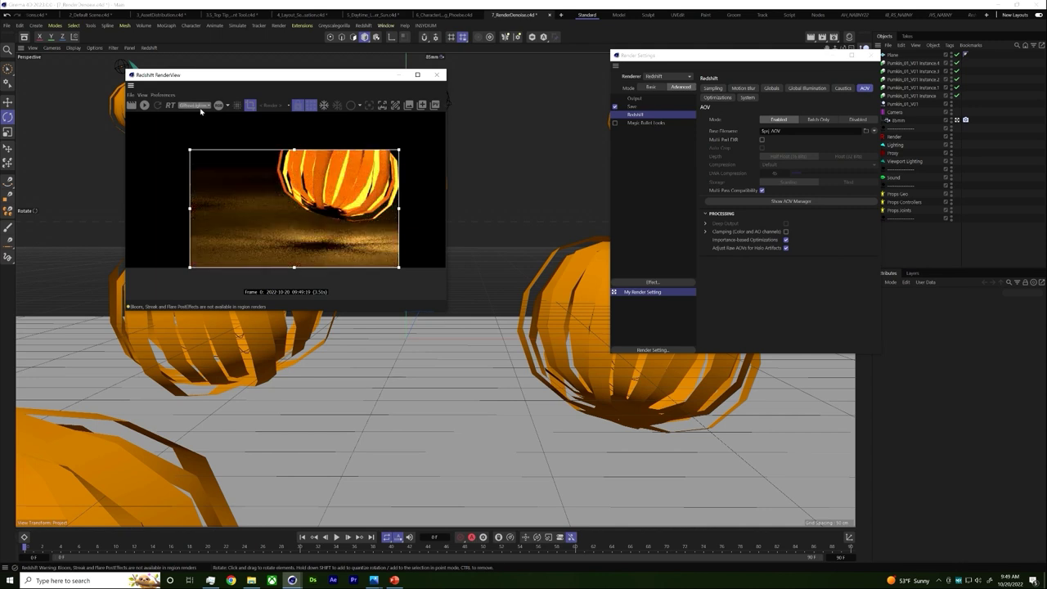
left_click(633, 98)
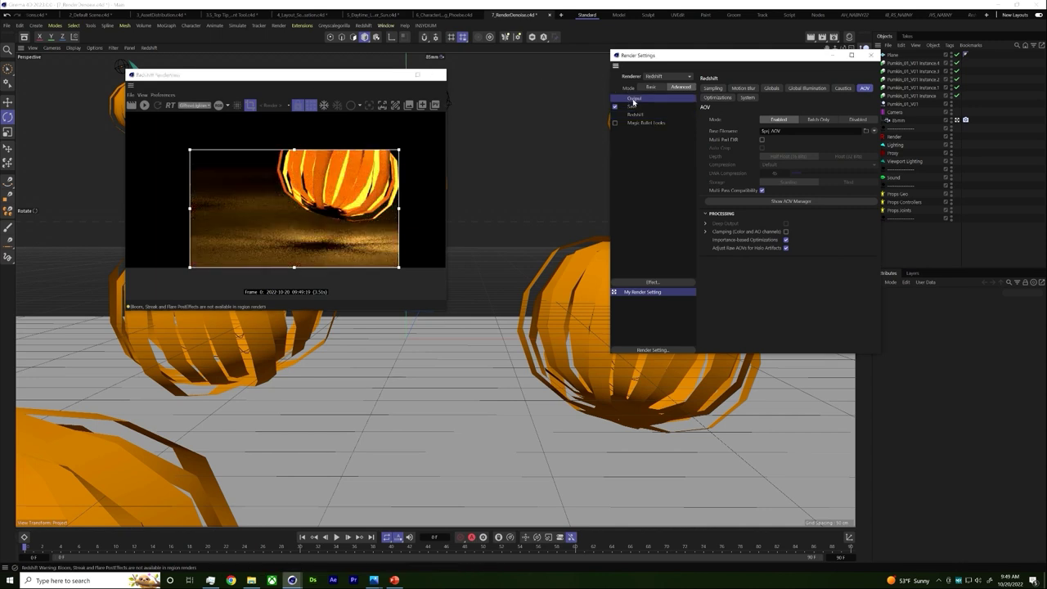
left_click(636, 115)
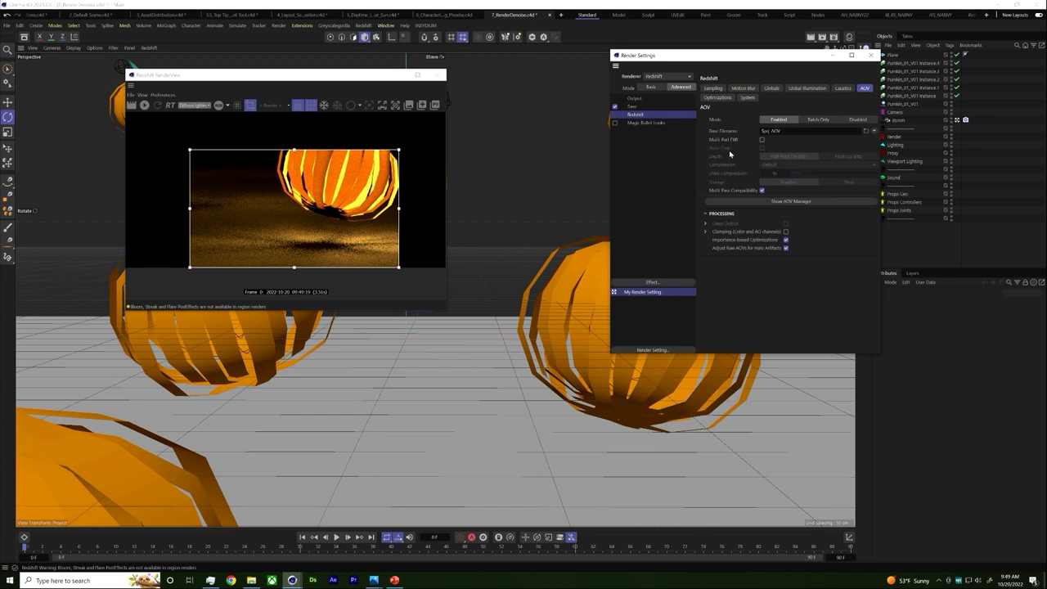
On the Sampling tab, enable the Overrides > Light override and set its Samples to 576.
left_click(720, 89)
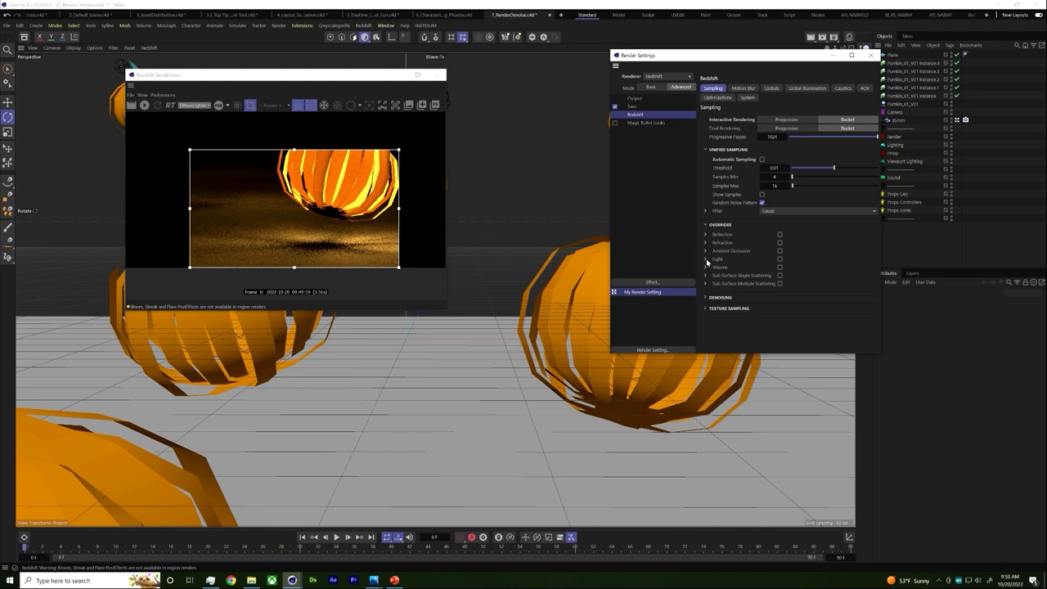
left_click(706, 259)
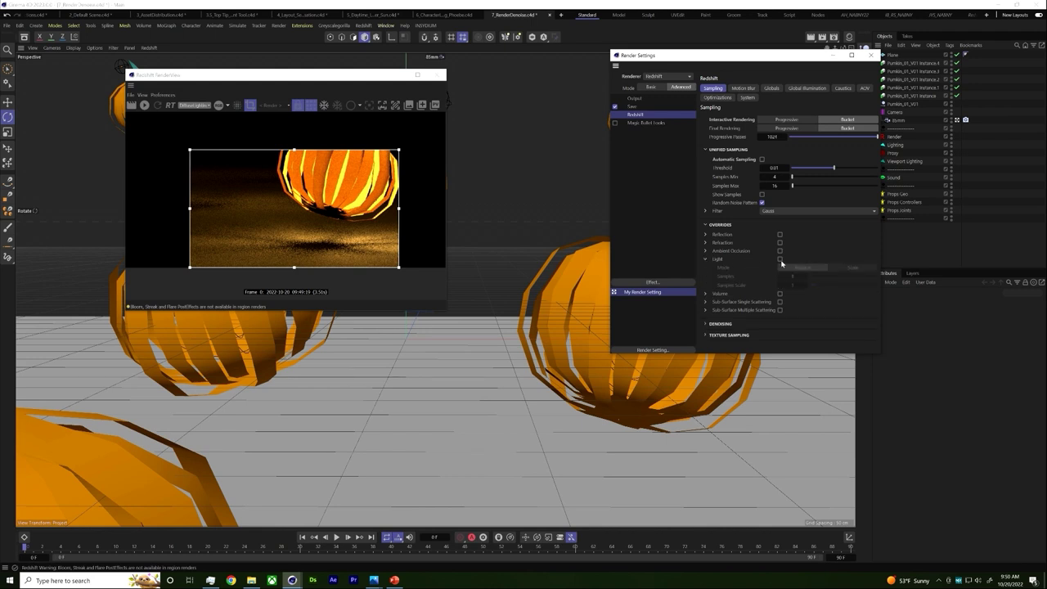
left_click(780, 260)
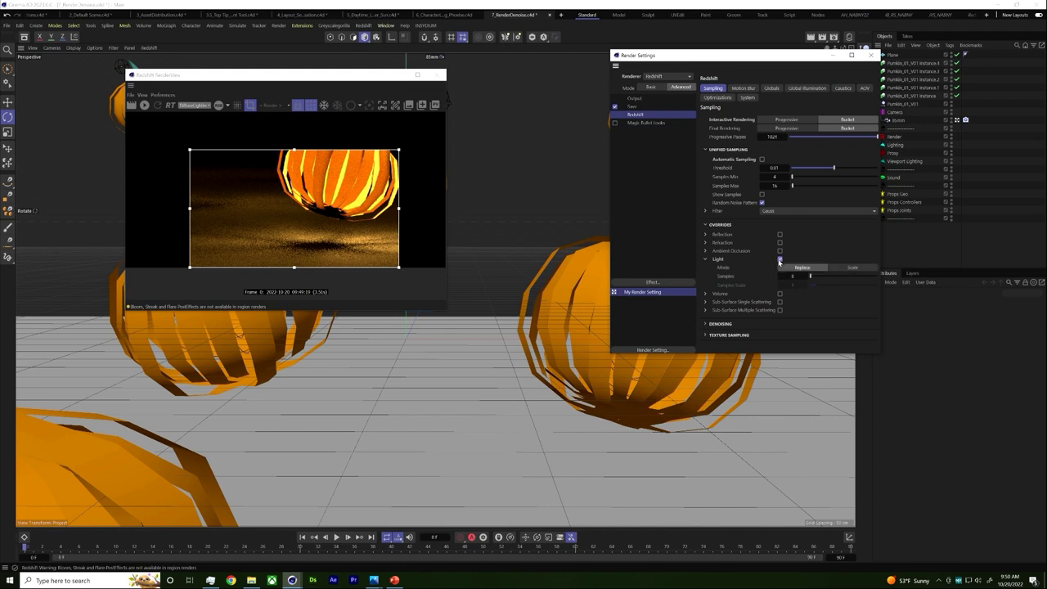
left_click(791, 276)
type("576")
key("Return")
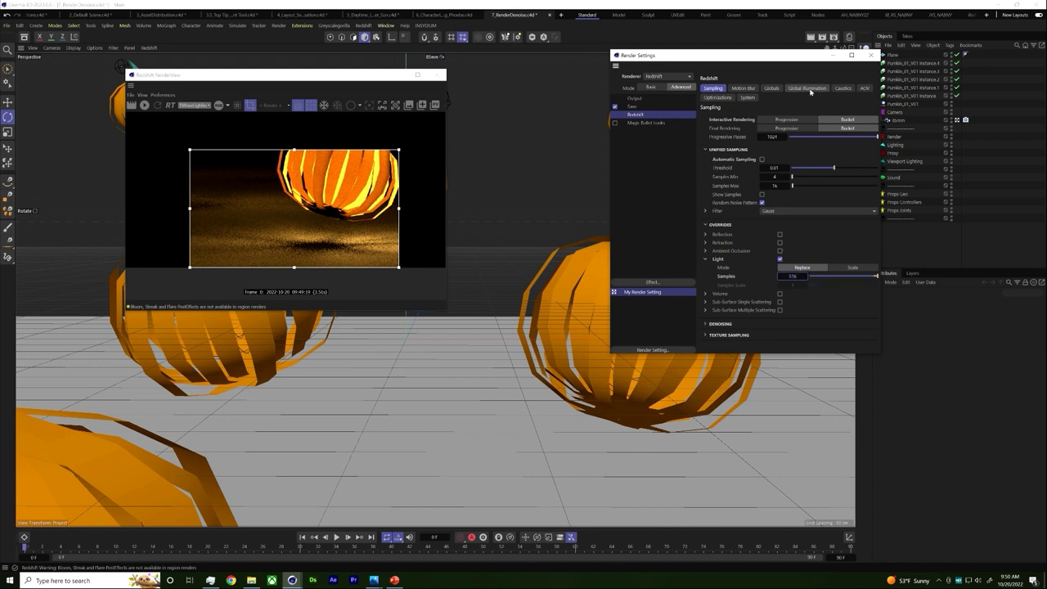
left_click(808, 89)
scroll(204, 110, "down", 1)
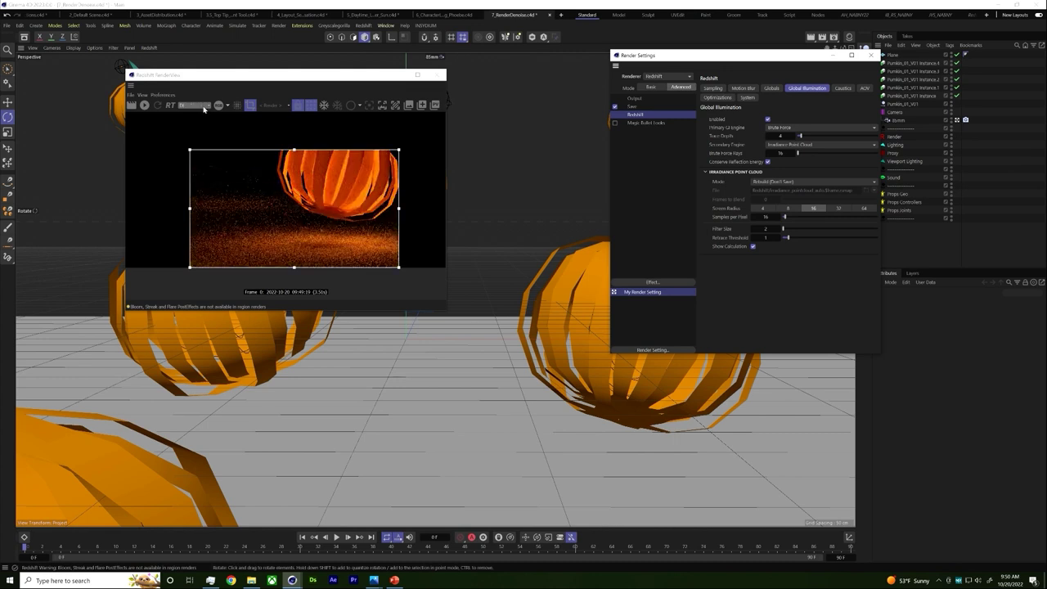
double_click(781, 153)
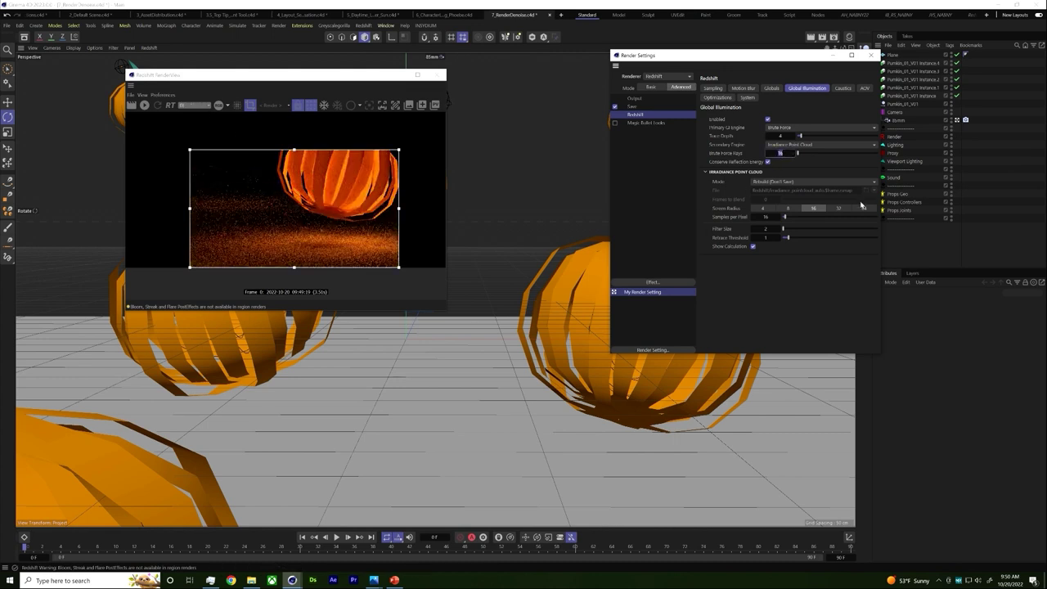
type("32")
type("6")
key("Return")
left_click(422, 300)
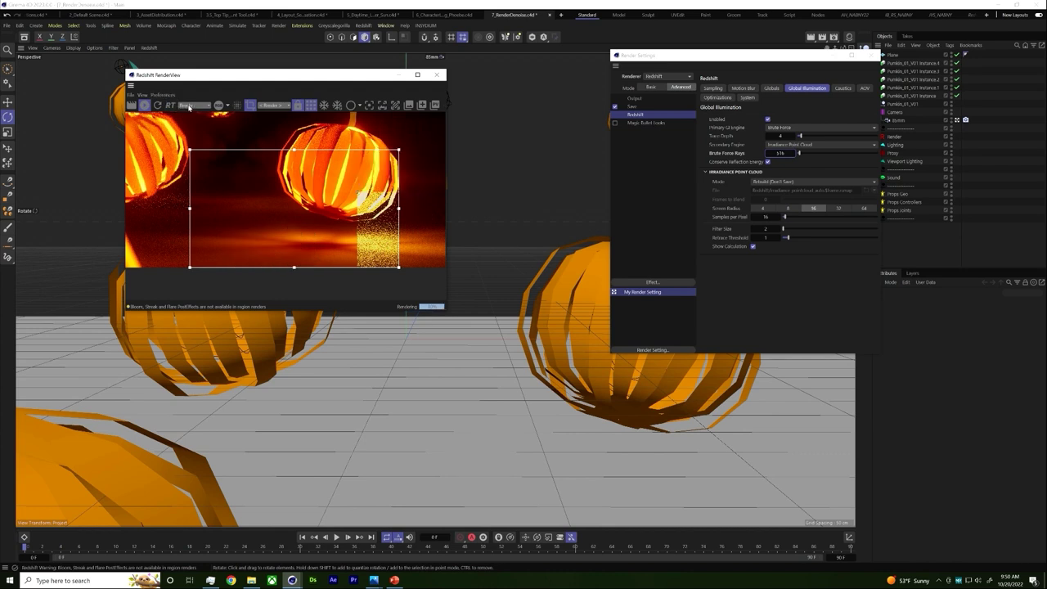
scroll(186, 106, "down", 1)
scroll(314, 234, "down", 1)
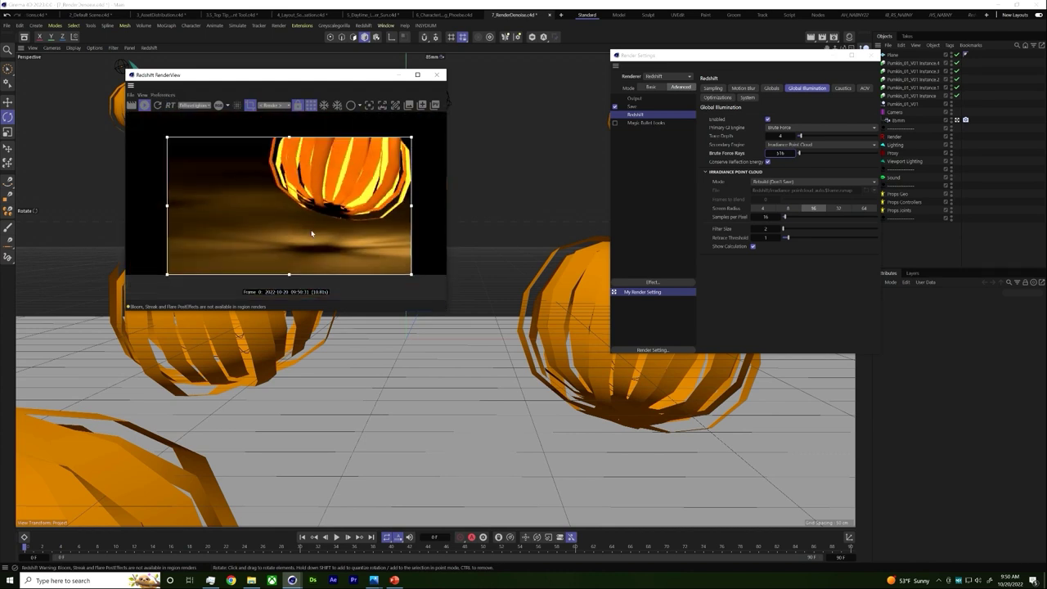
scroll(207, 108, "down", 1)
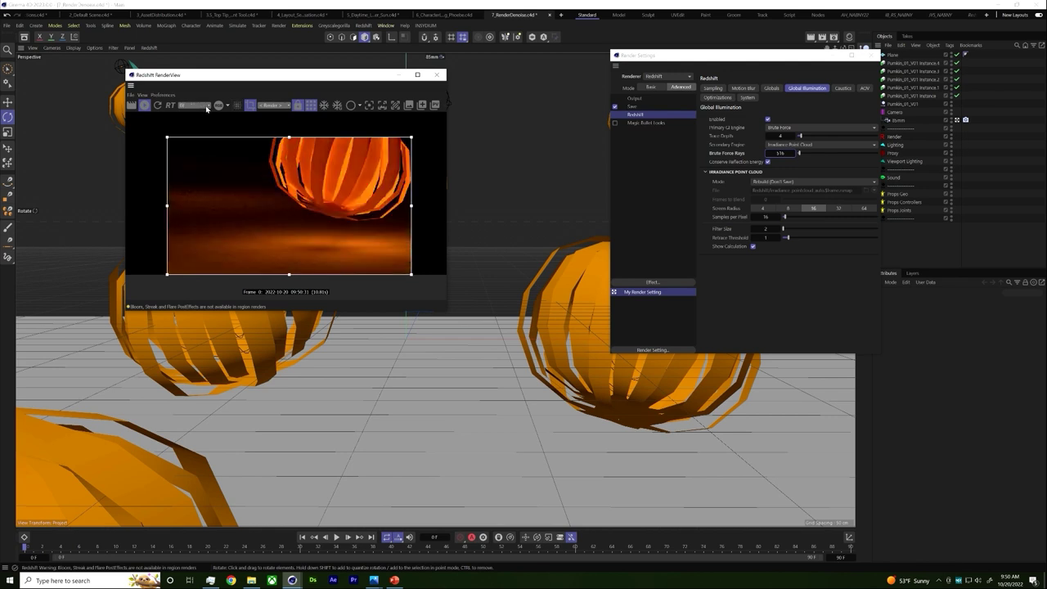
double_click(781, 153)
type("51")
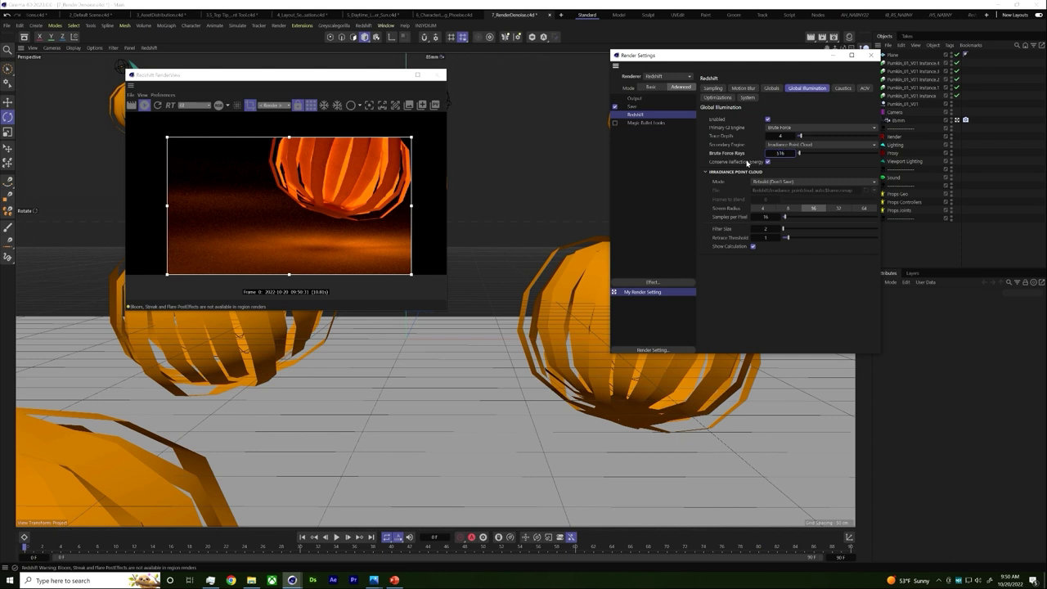
type("2")
key("Return")
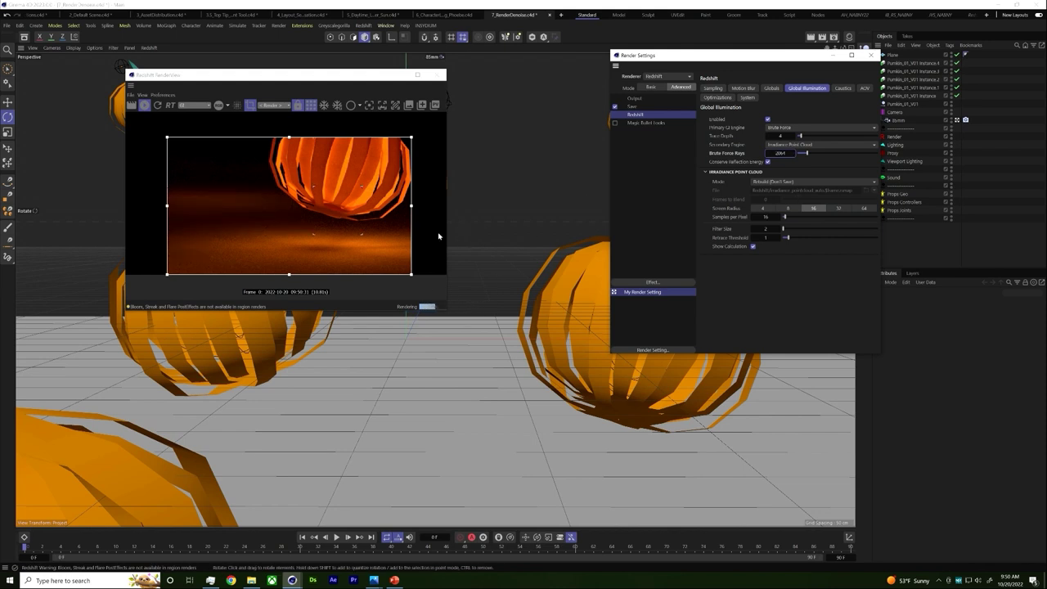
scroll(346, 249, "up", 1)
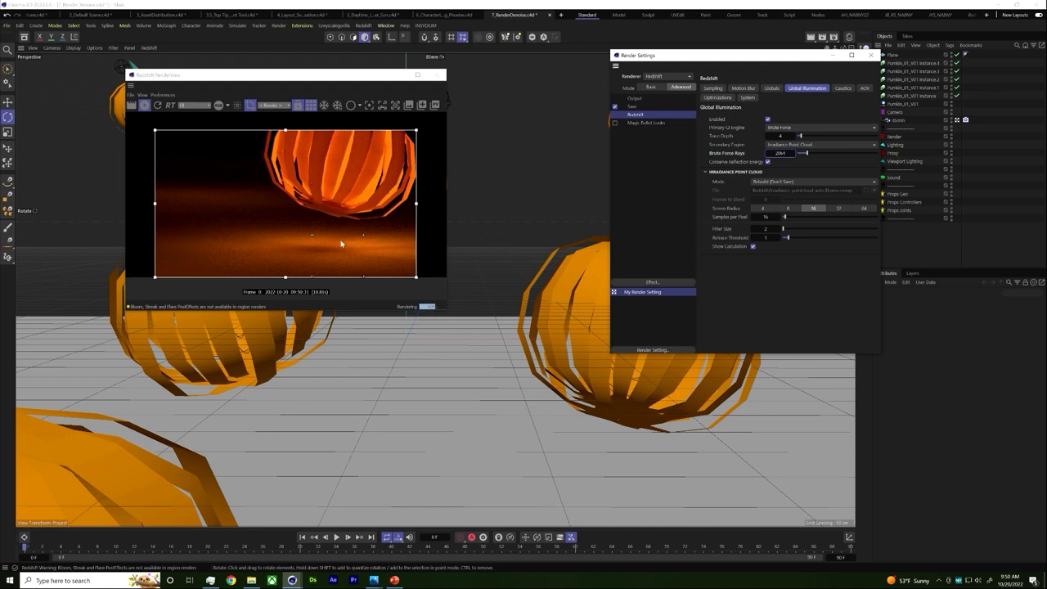
scroll(342, 245, "up", 2)
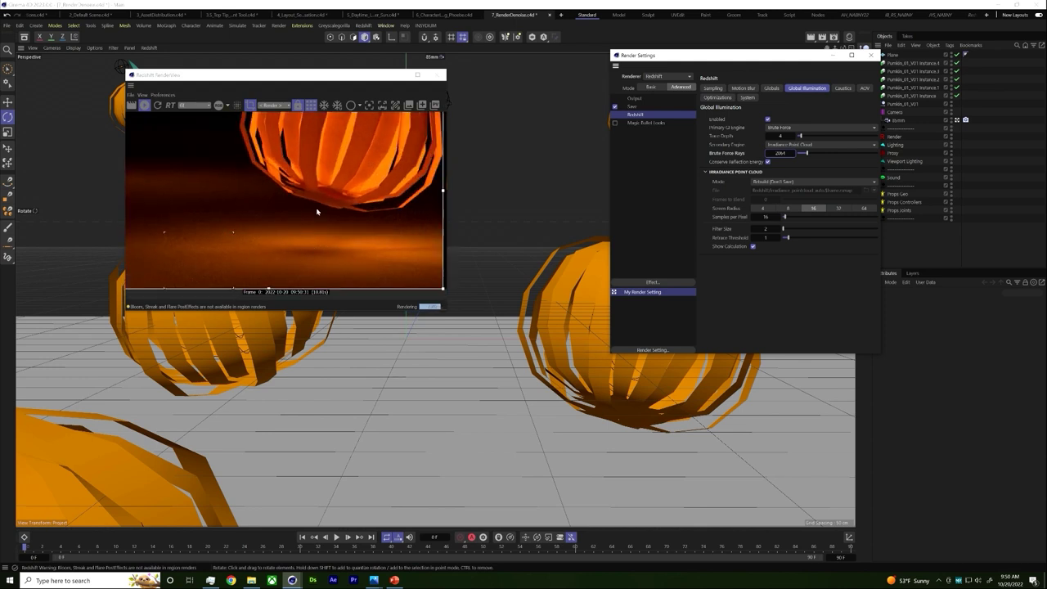
scroll(312, 231, "down", 3)
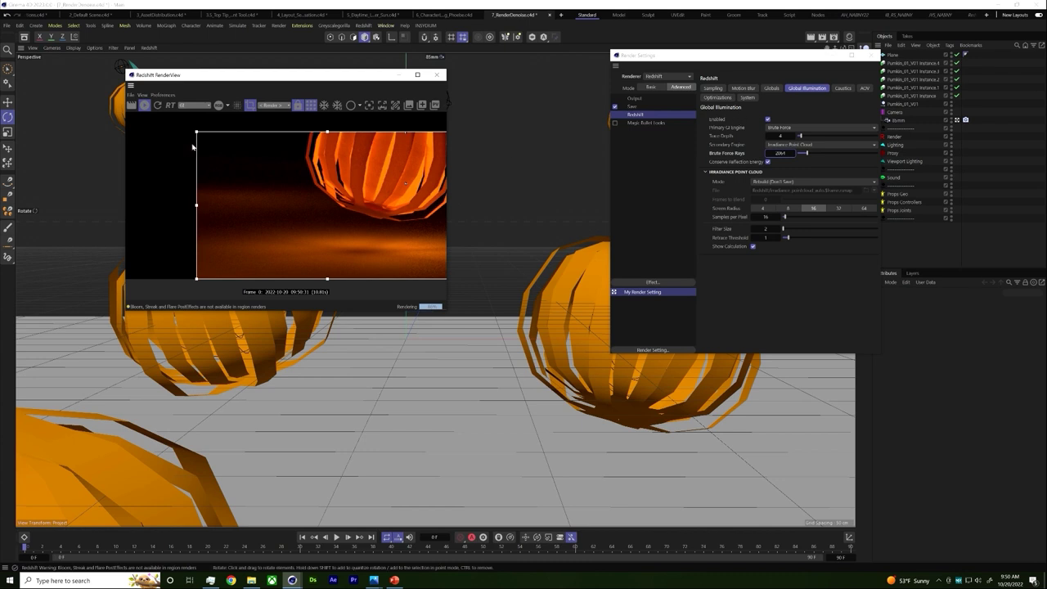
Set the Redshift Sampling Overrides Light Samples value to 1032.
left_click(714, 88)
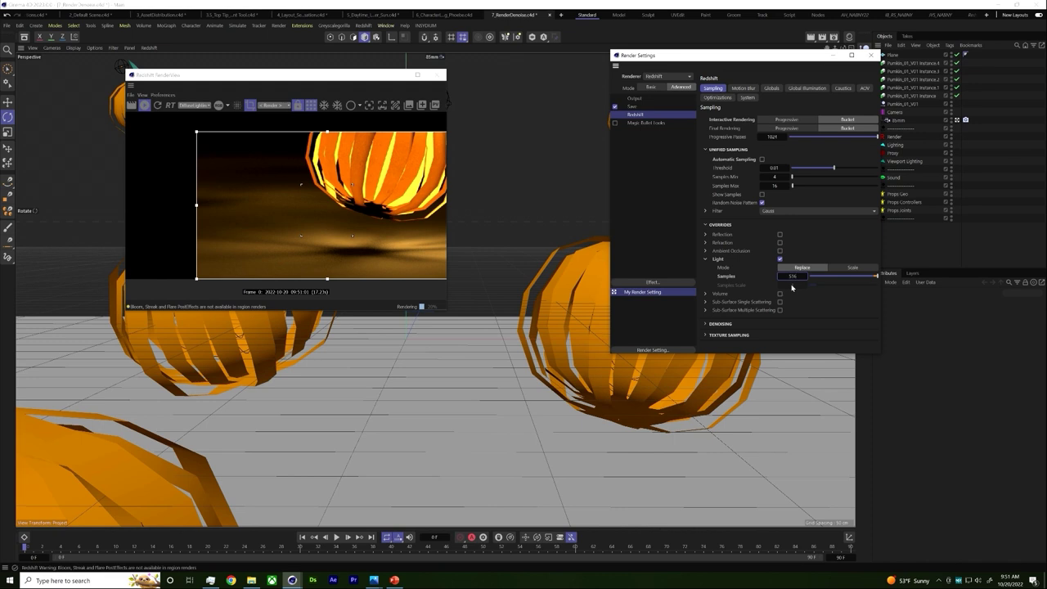
key("Return")
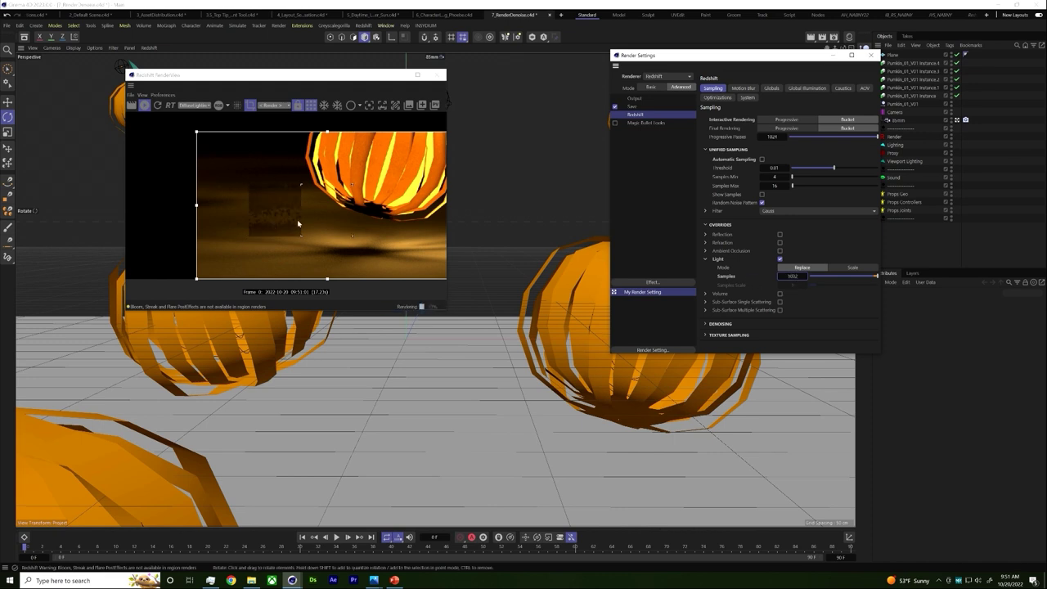
scroll(299, 217, "down", 1)
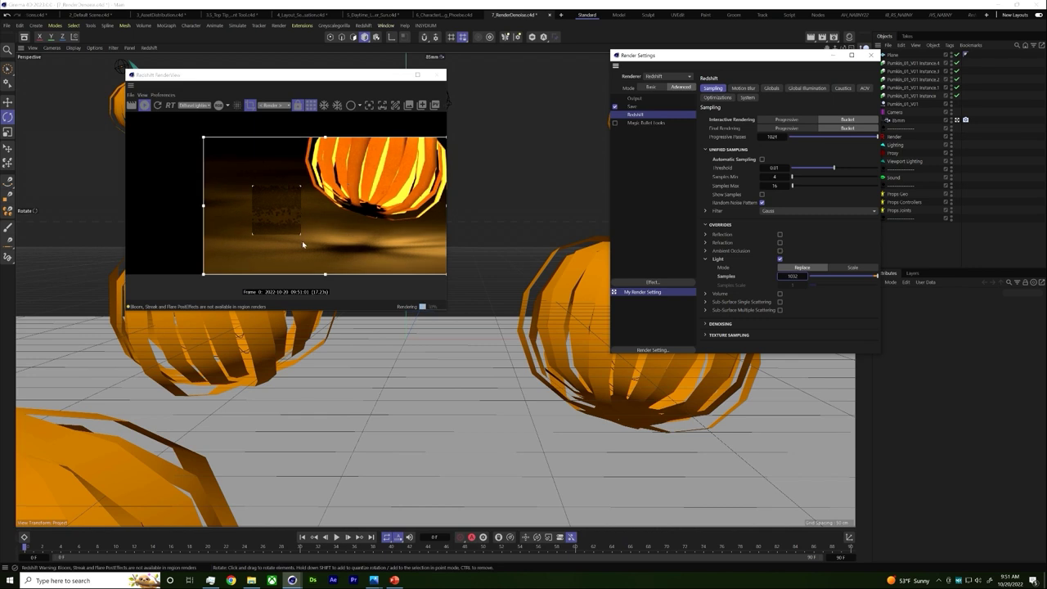
scroll(304, 186, "down", 1)
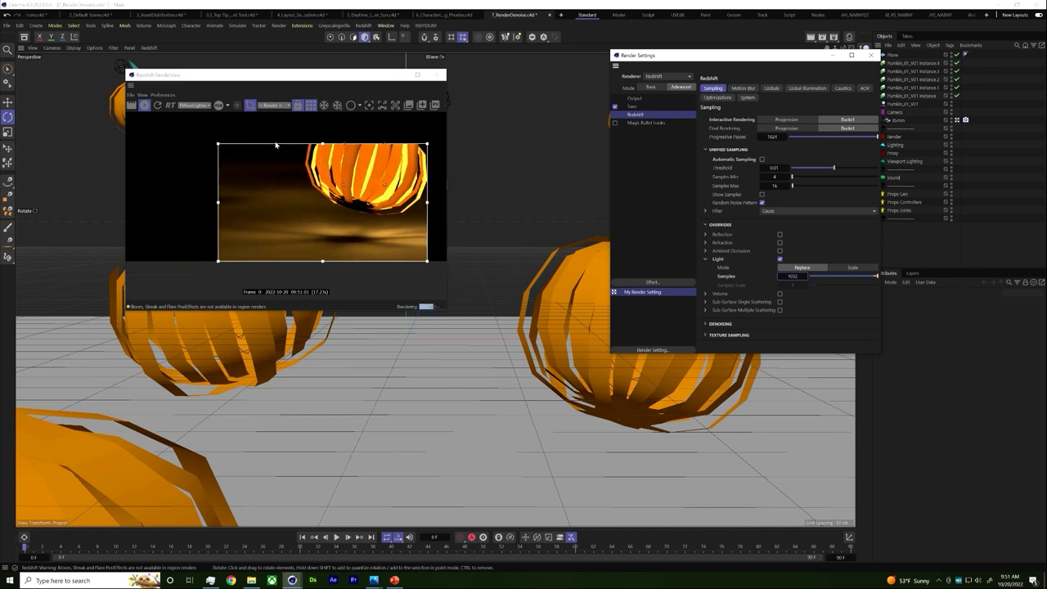
Switch the RenderView AOV to the Beauty pass and expand the Denoising options.
left_click(192, 105)
left_click(188, 111)
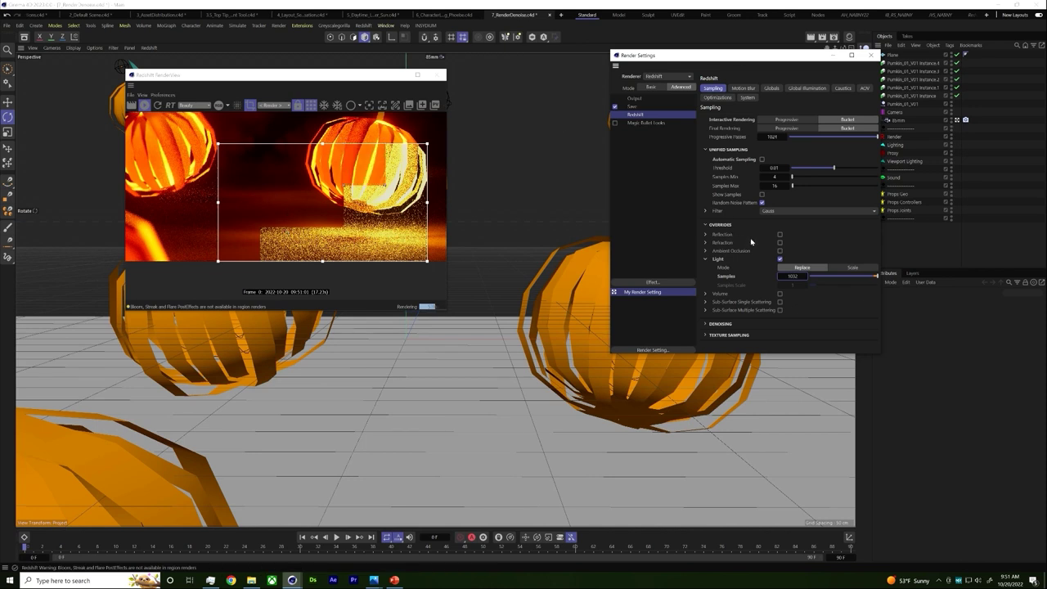
left_click(722, 324)
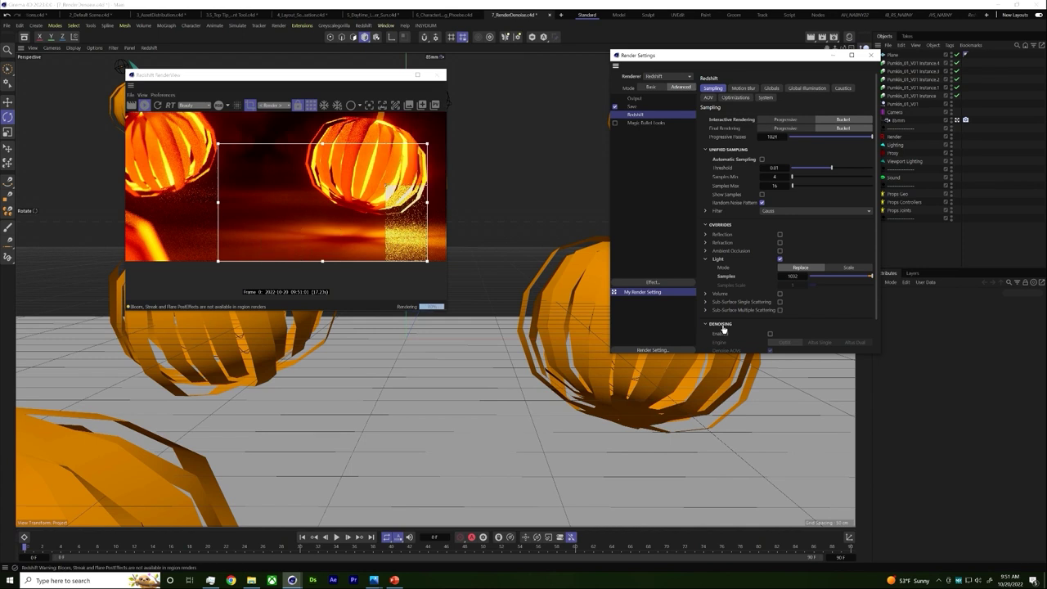
Turn on Redshift denoising with the OptiX engine and review the cleaner pumpkin region render.
scroll(761, 309, "down", 1)
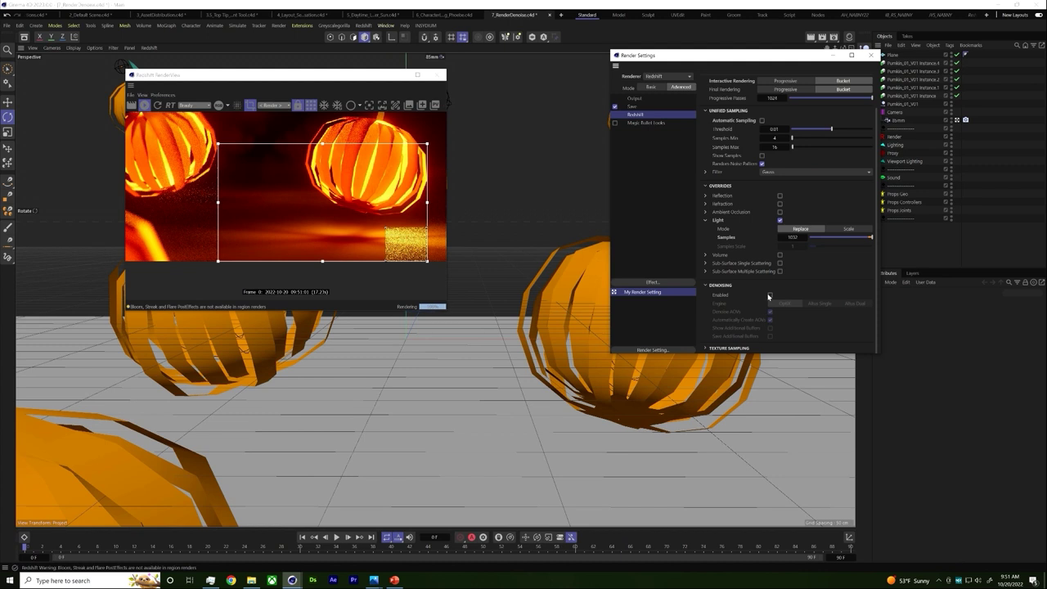
left_click(770, 296)
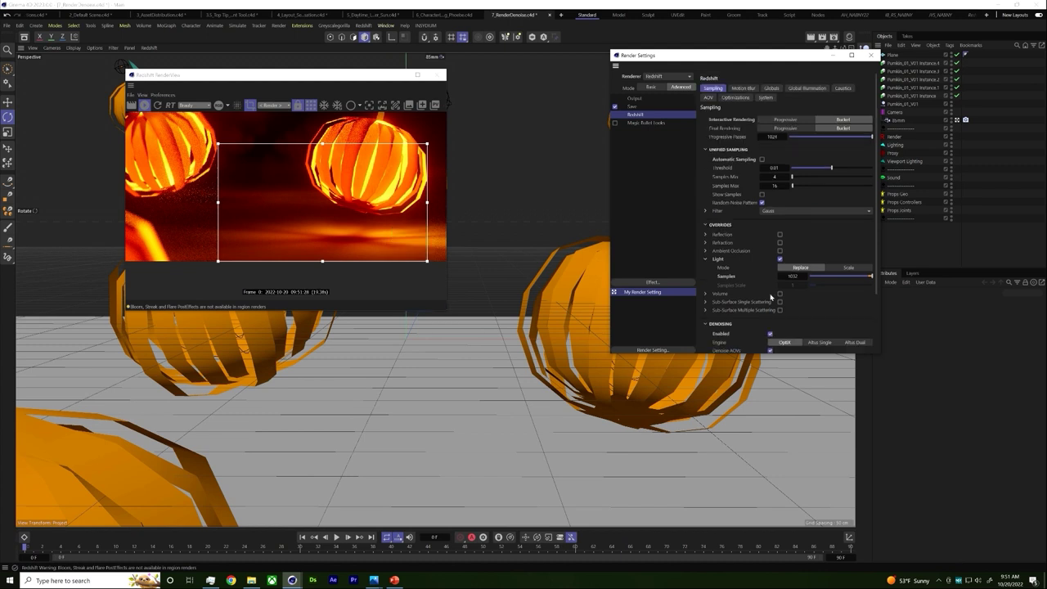
scroll(835, 350, "down", 2)
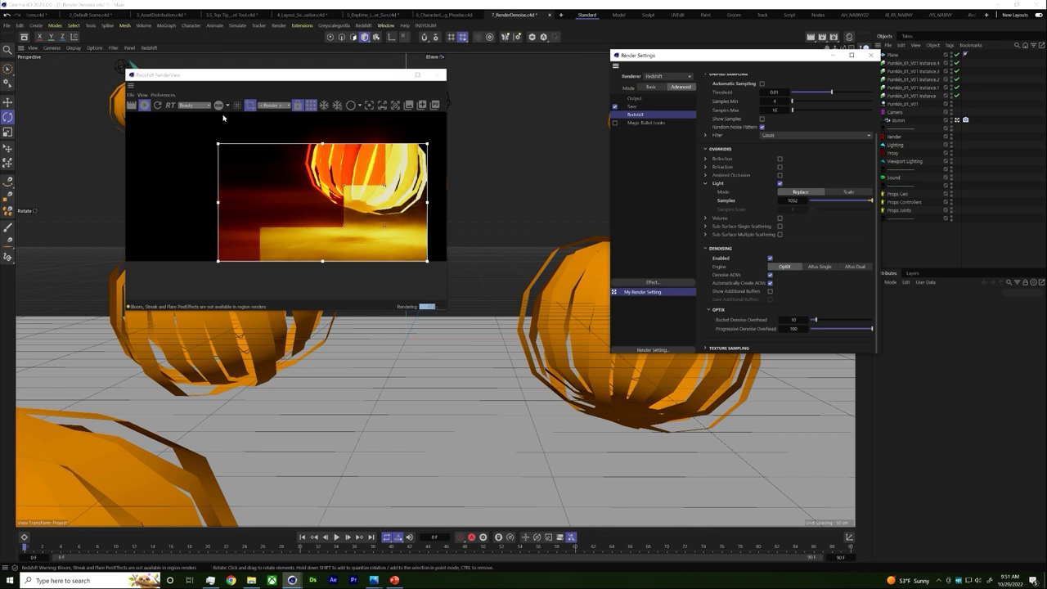
scroll(325, 199, "down", 1)
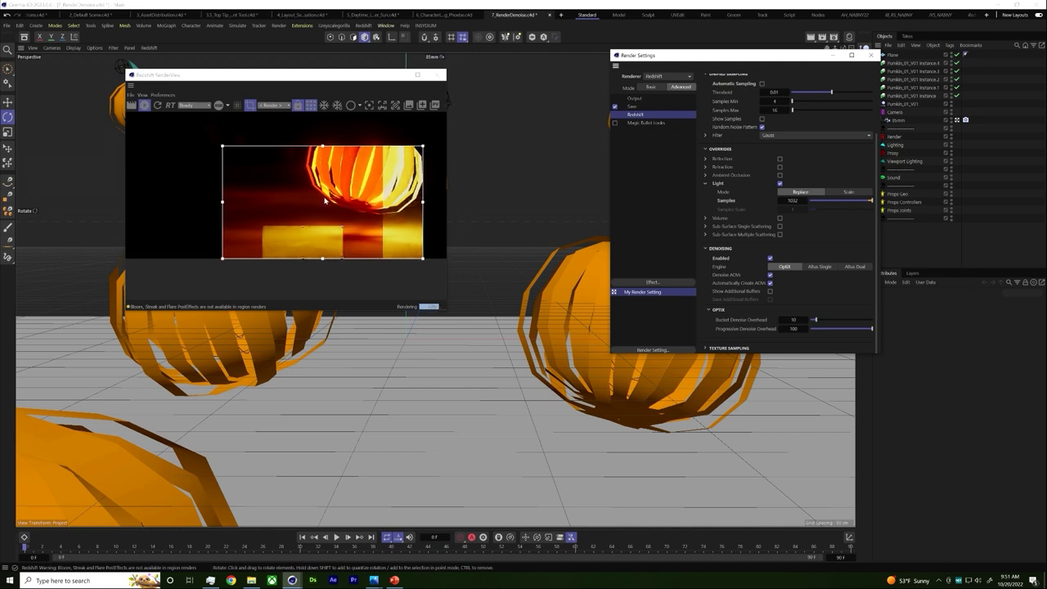
scroll(339, 206, "down", 1)
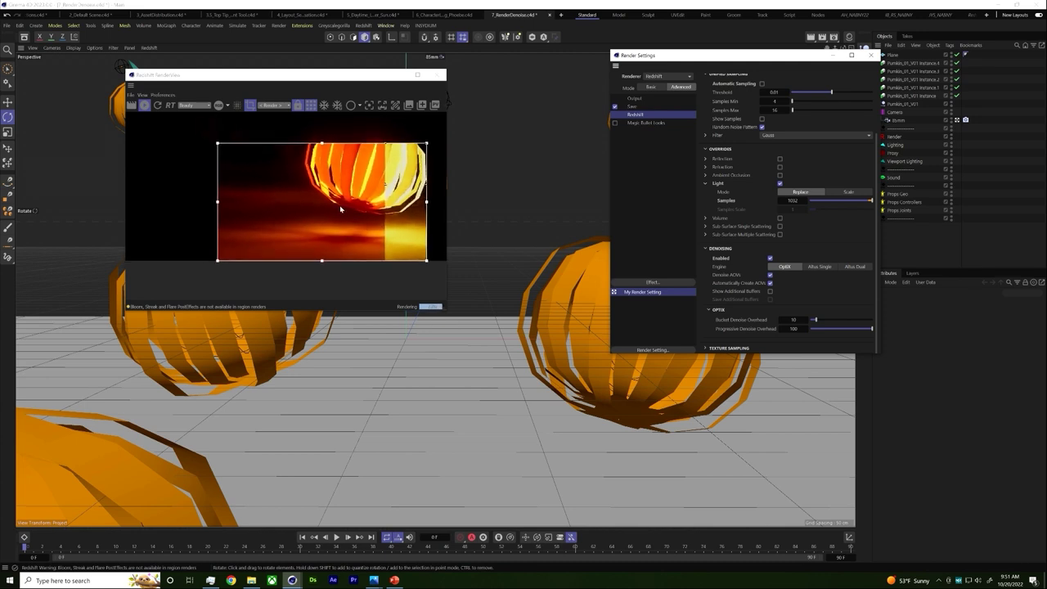
scroll(341, 209, "down", 1)
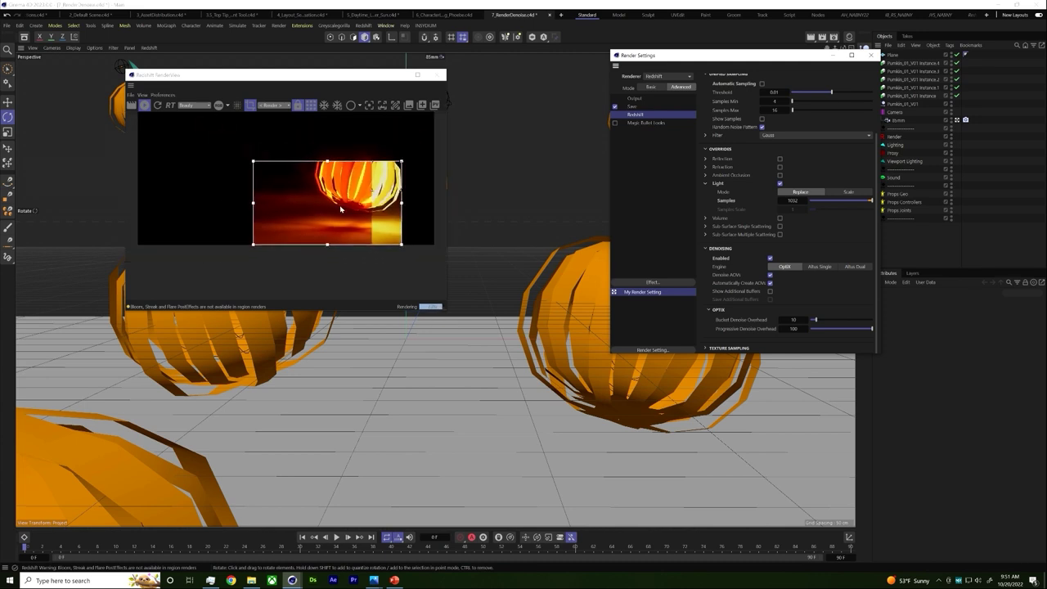
Check the Output settings, move the RenderView toward screen centre, then reselect the Redshift settings.
left_click(635, 98)
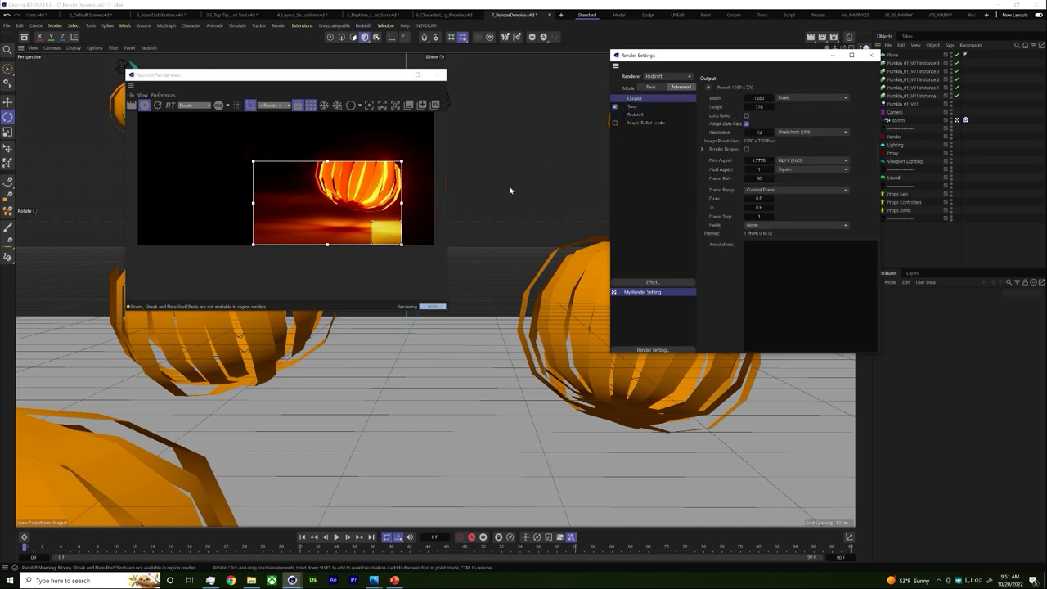
left_click_drag(359, 77, 537, 125)
scroll(525, 230, "up", 2)
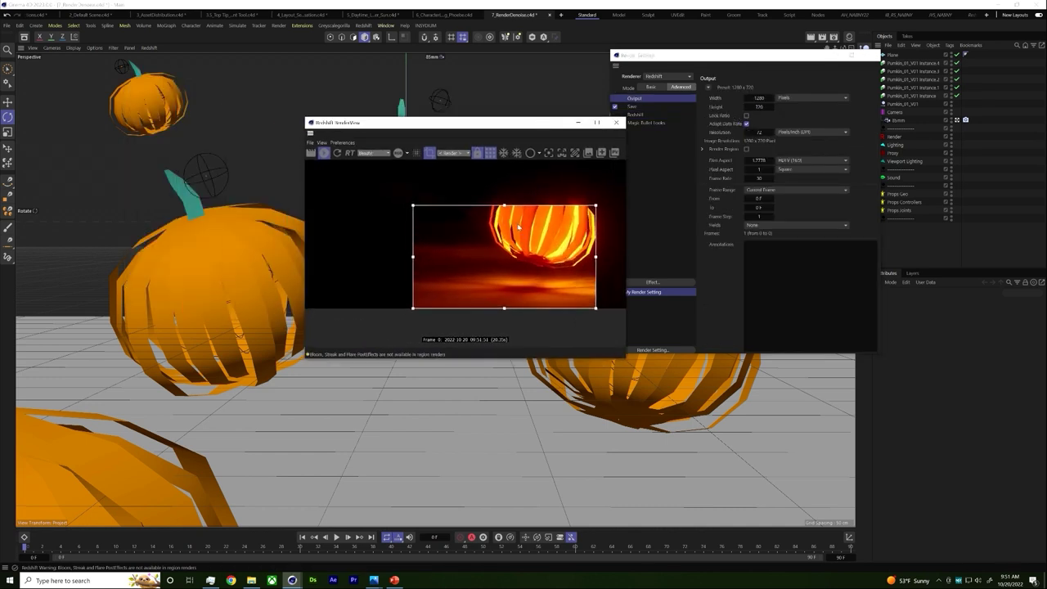
scroll(536, 237, "down", 1)
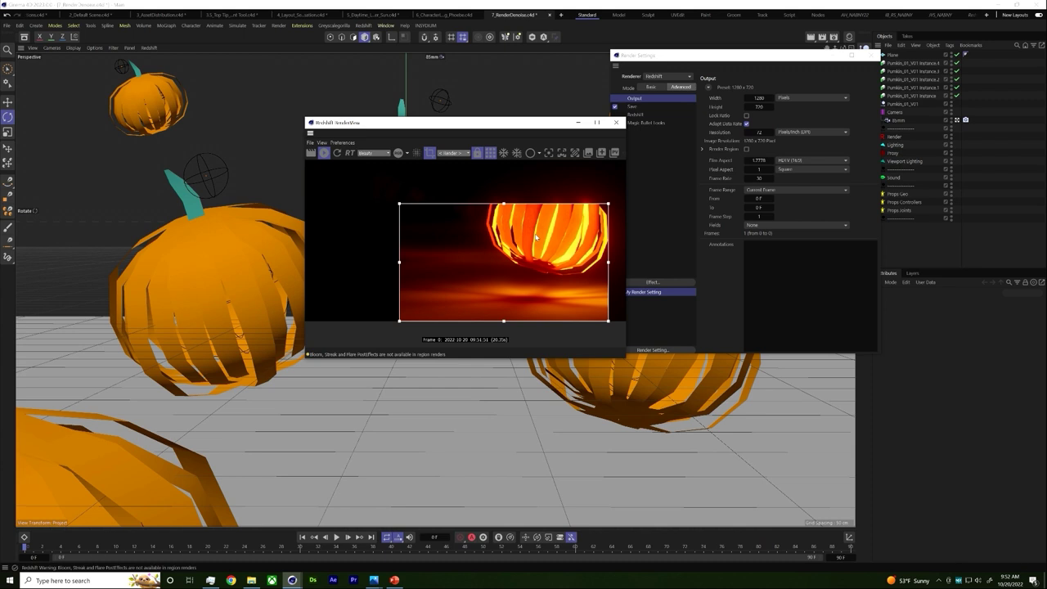
left_click(636, 115)
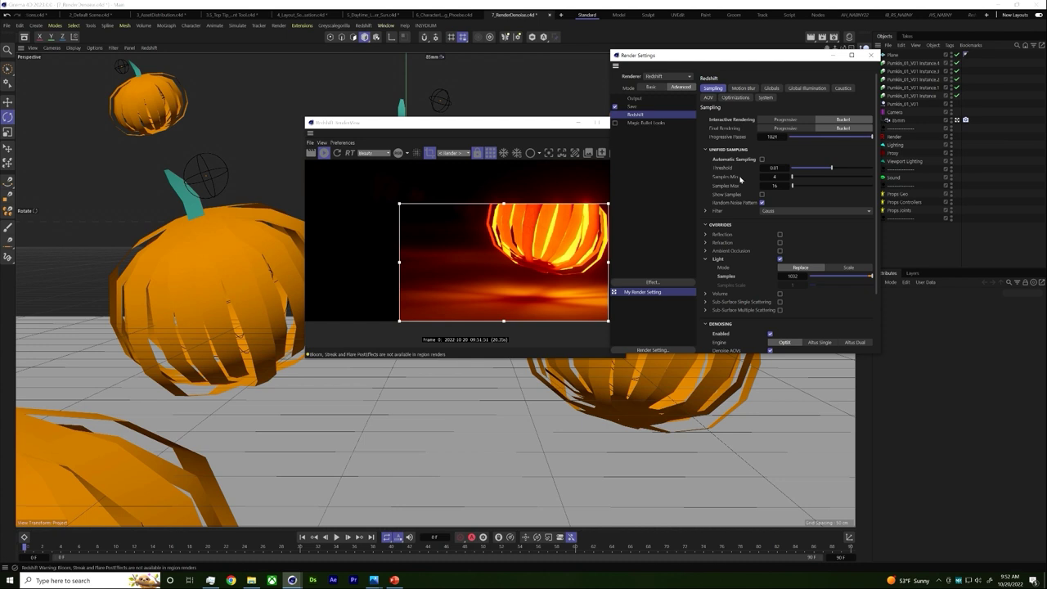
Minimize the Redshift RenderView window.
left_click(577, 122)
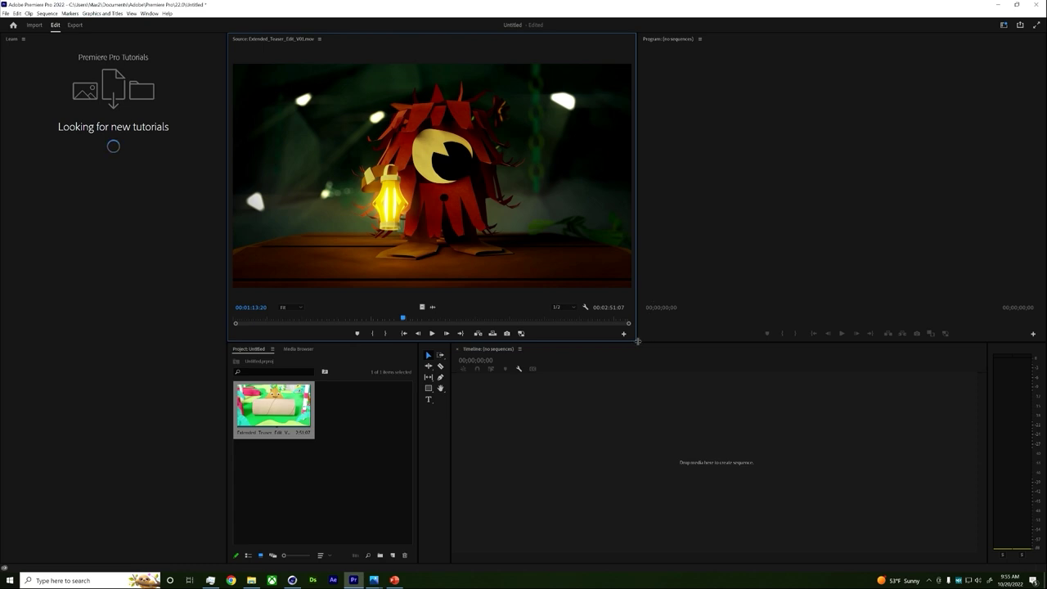
Enlarge the Source monitor and rewind the Extended_Teaser_Edit clip to its start.
left_click_drag(637, 341, 913, 319)
left_click_drag(818, 347, 816, 459)
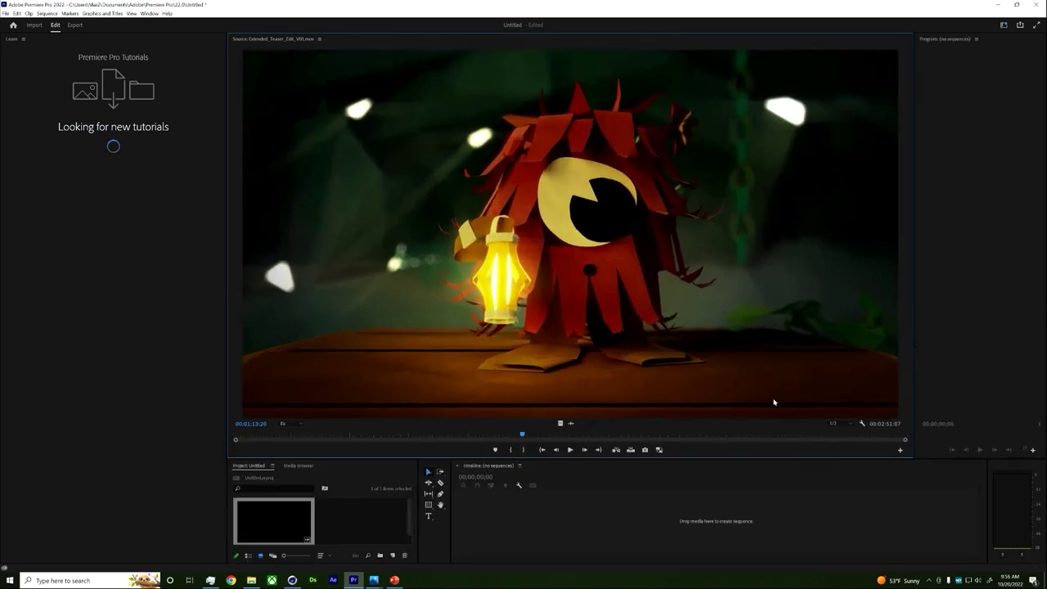
left_click_drag(504, 434, 205, 443)
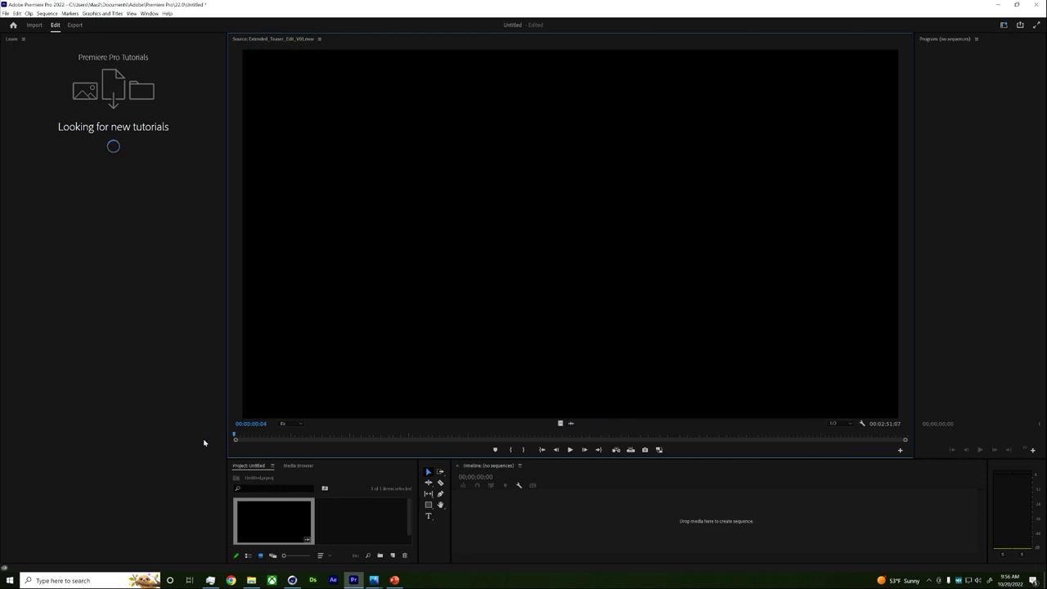
right_click(671, 364)
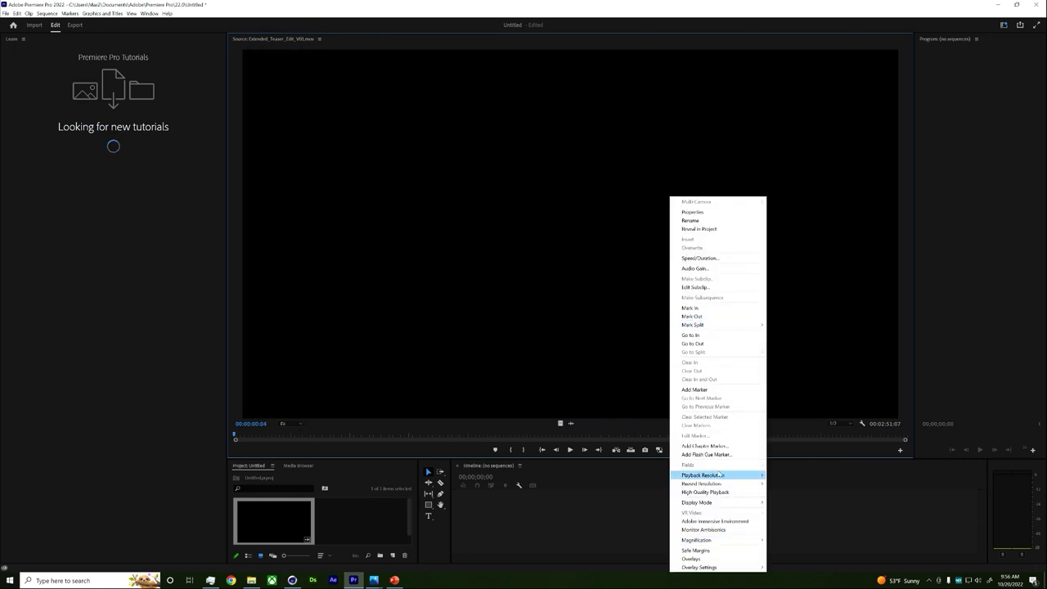
left_click(692, 335)
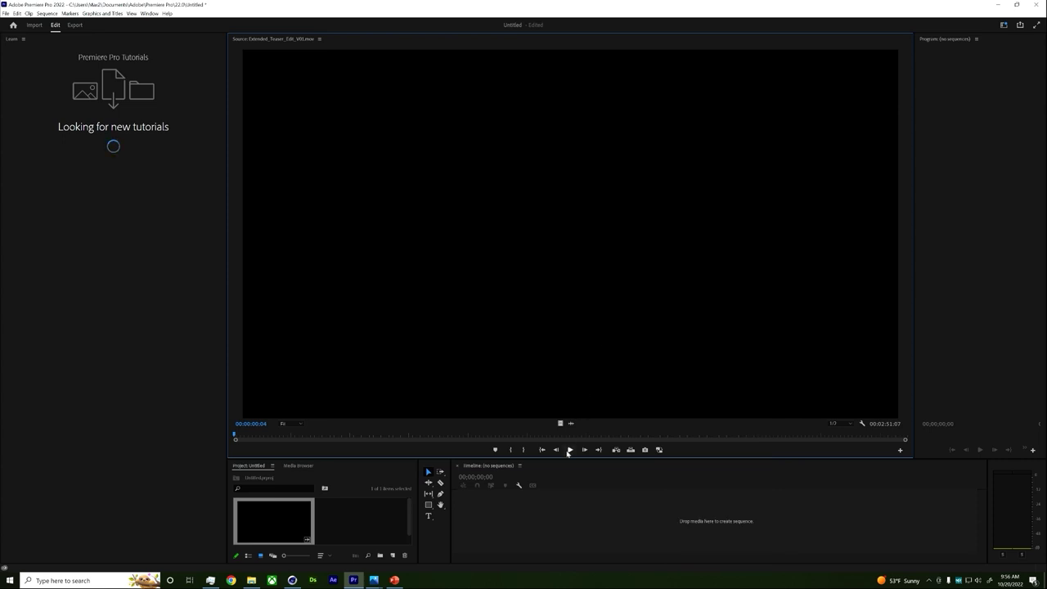
Set the system volume to 54 and stop teaser playback at 00:00:20:05.
left_click(980, 579)
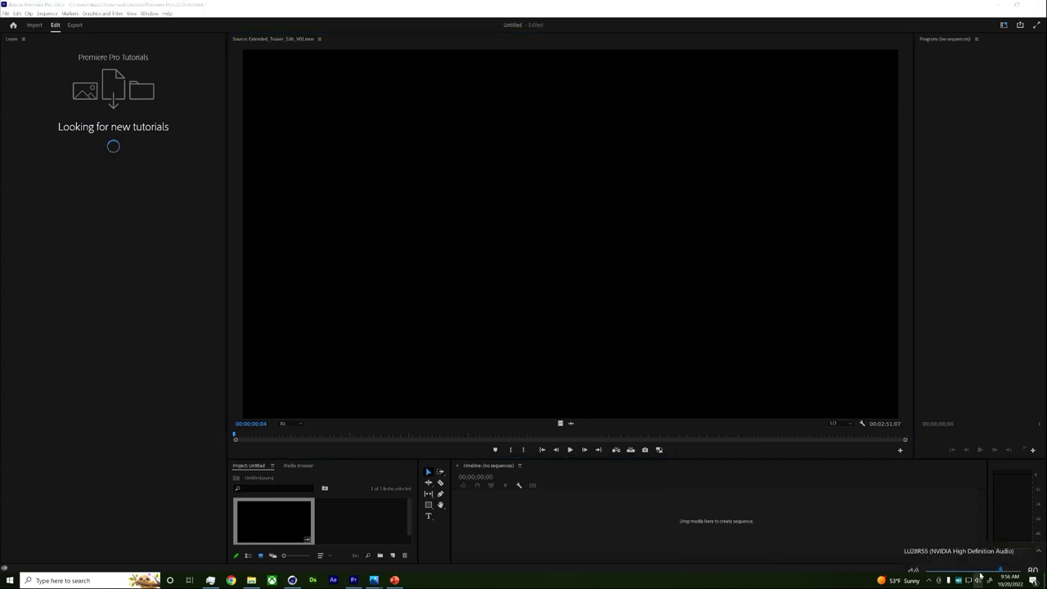
left_click(694, 337)
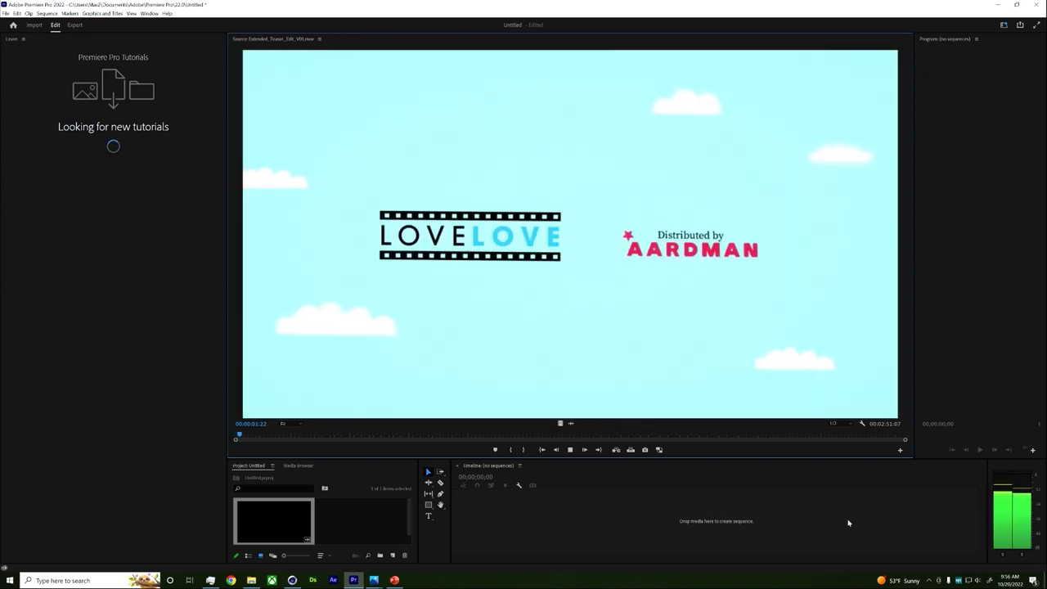
left_click(974, 580)
left_click(978, 562)
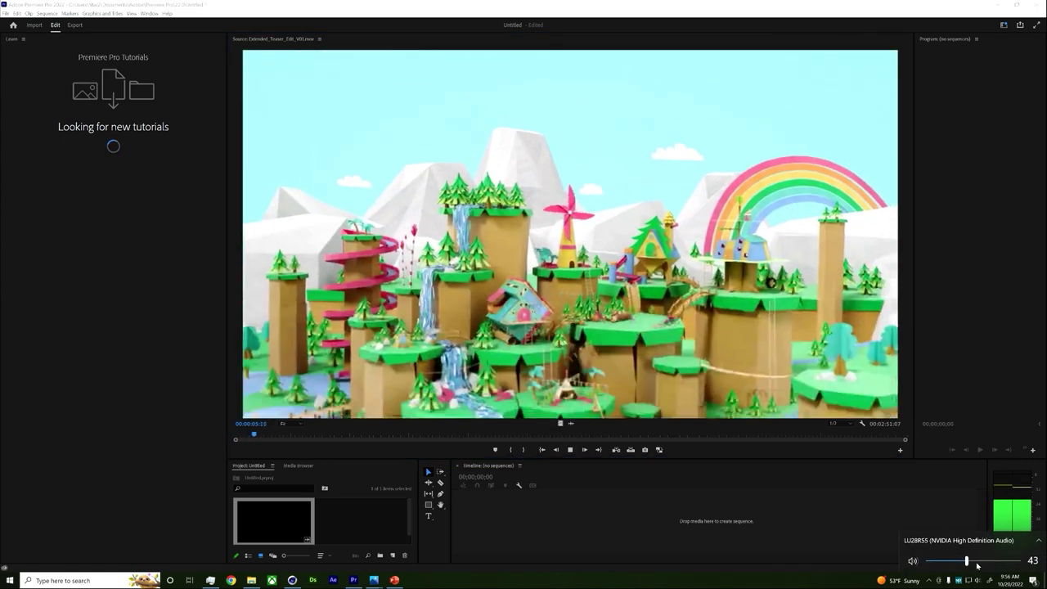
scroll(977, 562, "up", 1)
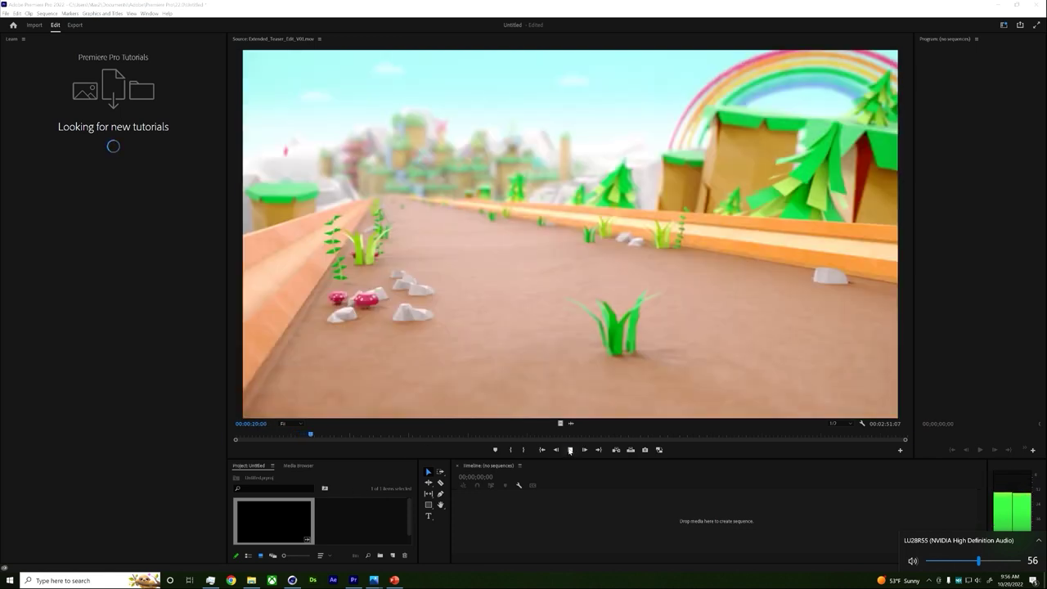
left_click(570, 450)
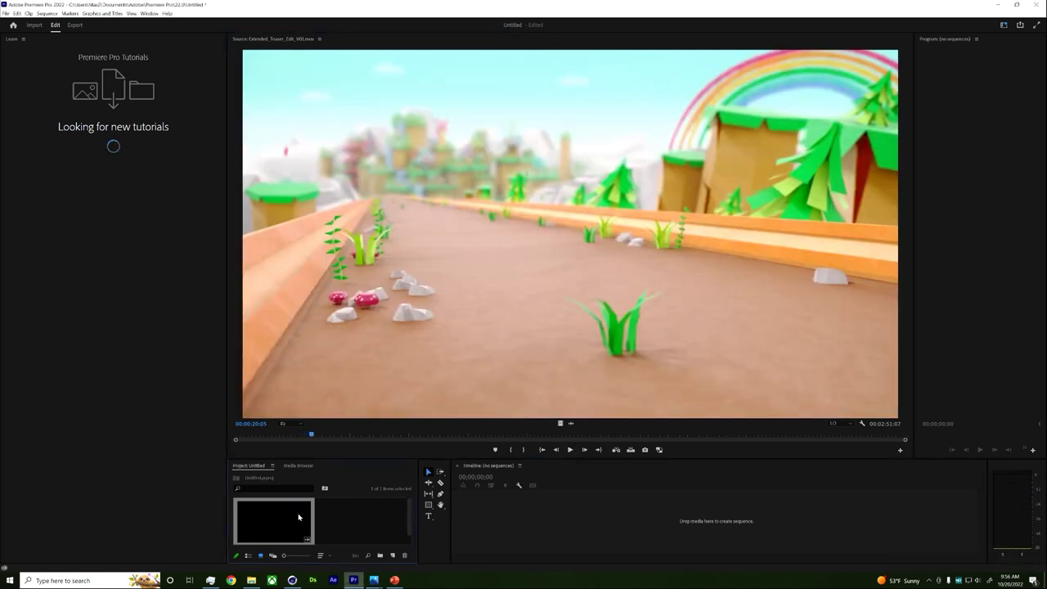